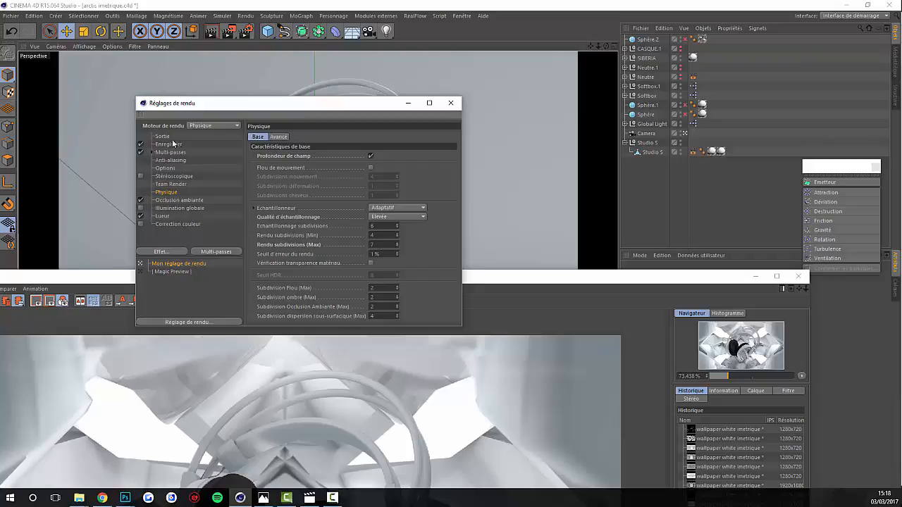
Examine the output settings, the finished render tuto2.png and the SIBERIA headset object in the scene.
click(163, 137)
click(408, 107)
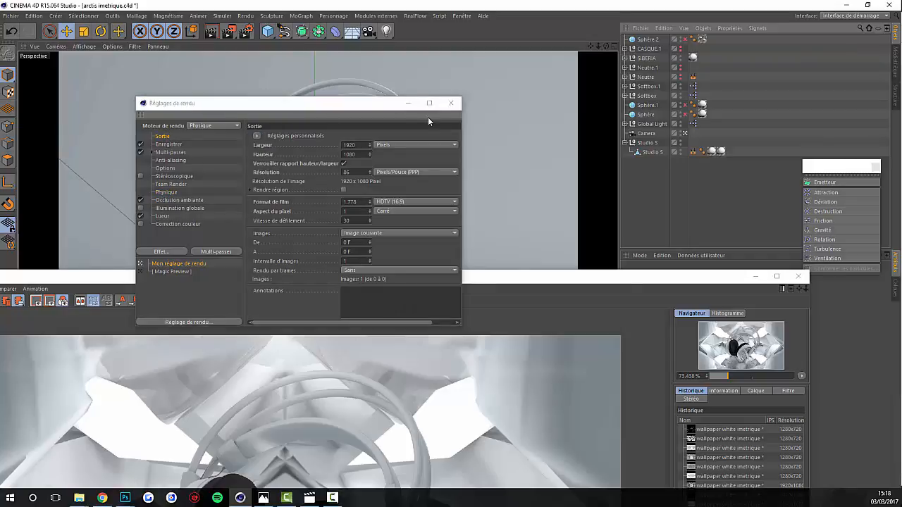
double_click(604, 276)
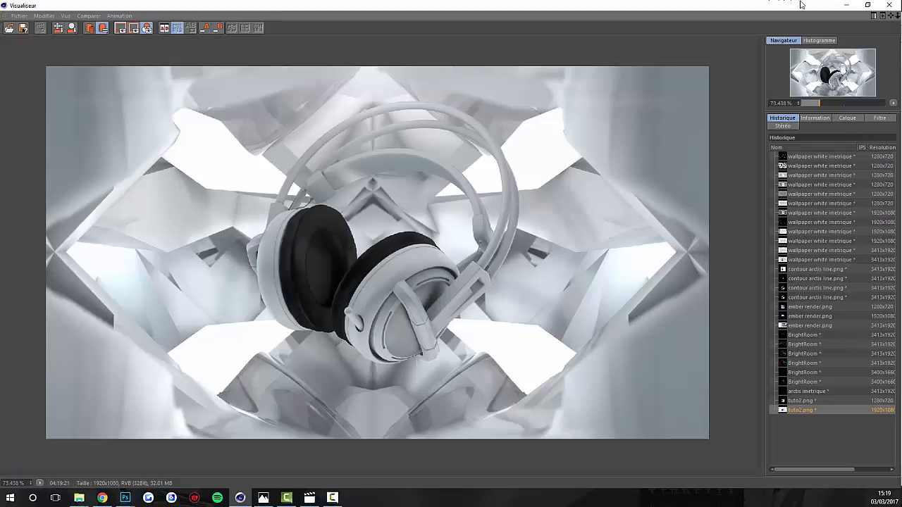
click(847, 5)
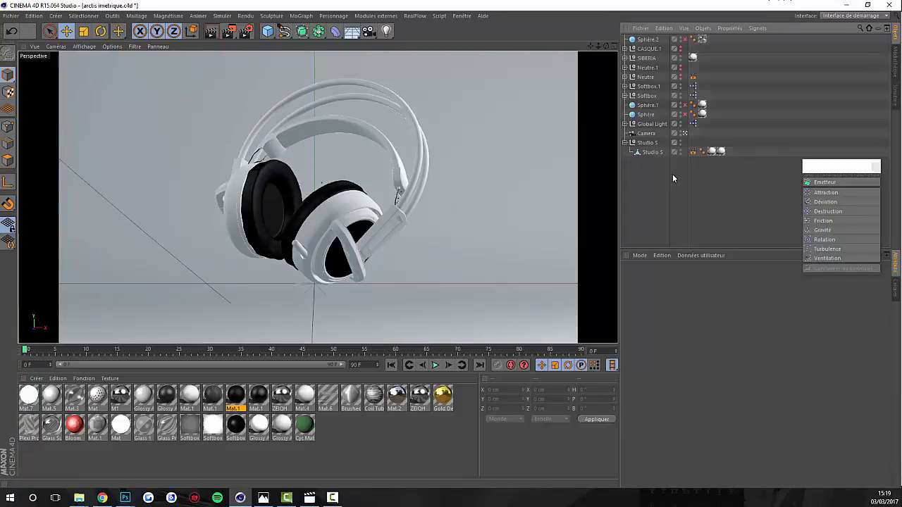
click(642, 57)
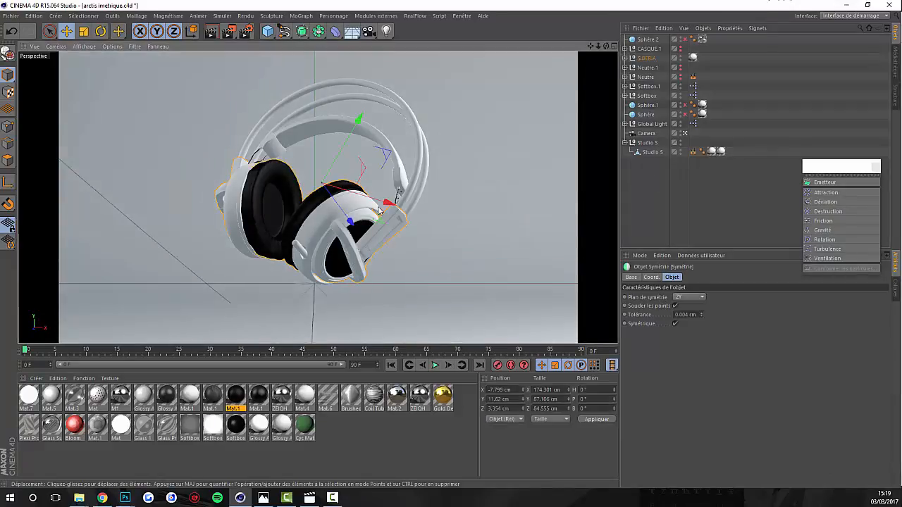
click(624, 58)
click(624, 57)
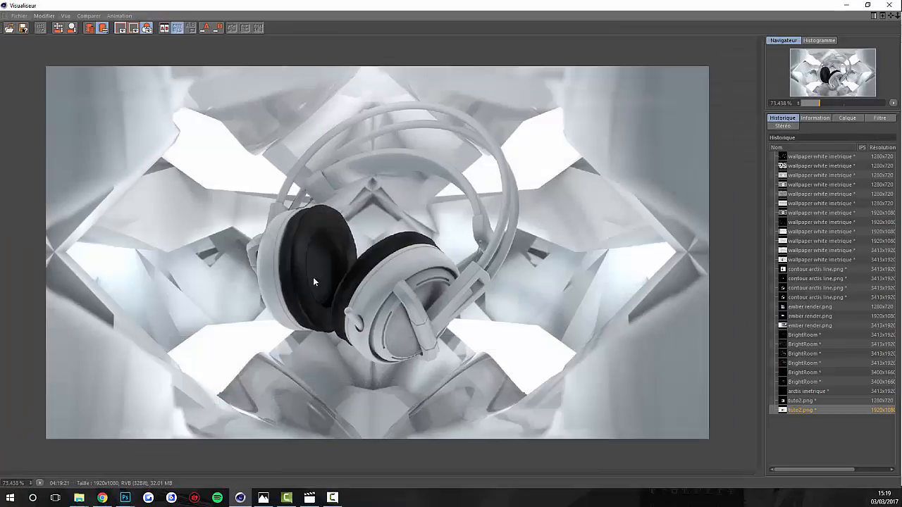
click(846, 5)
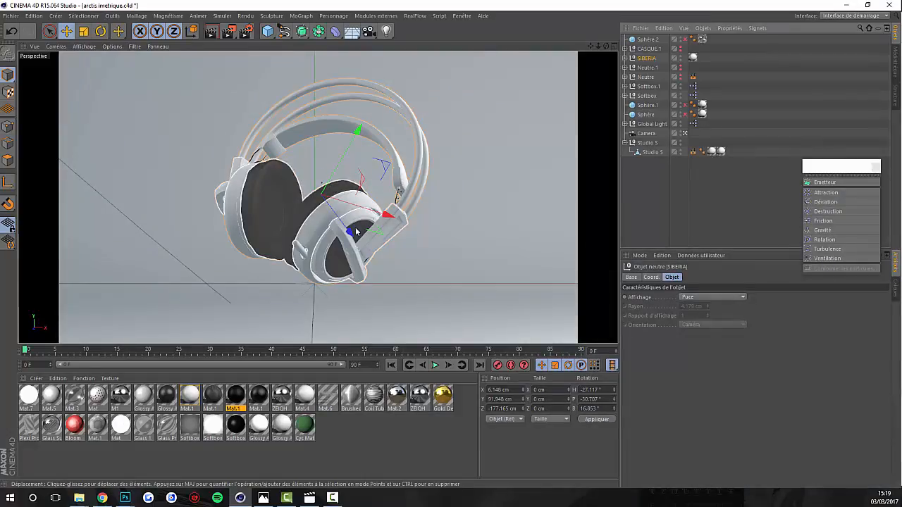
Show the Neutre.1 crystal background in the viewport, hide it again and select the SIBERIA headset.
click(647, 67)
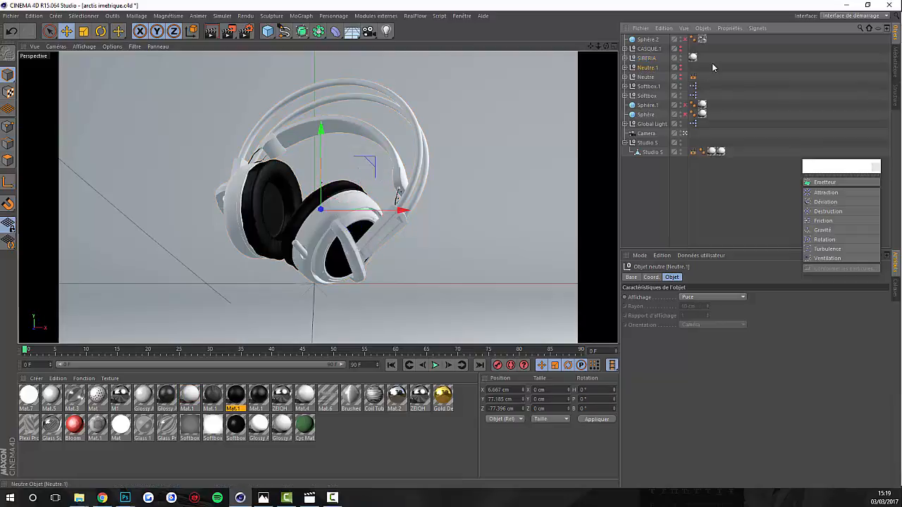
click(680, 69)
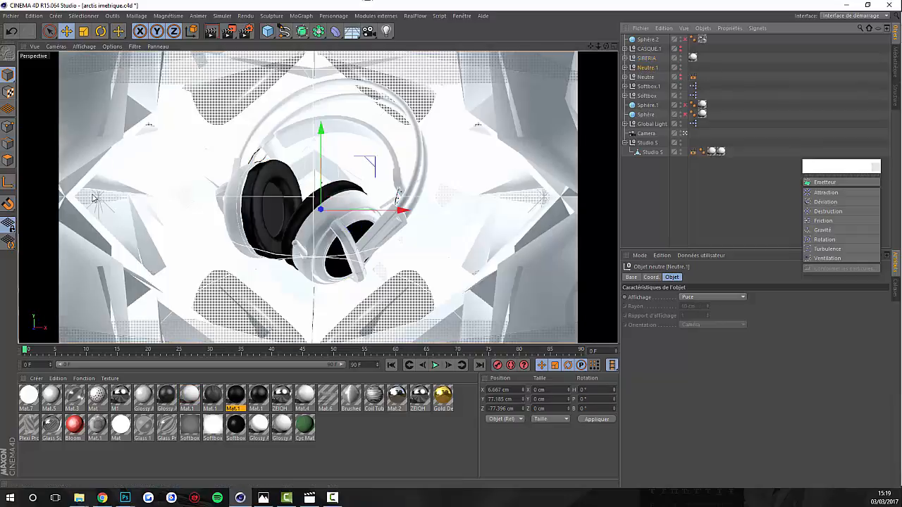
click(680, 70)
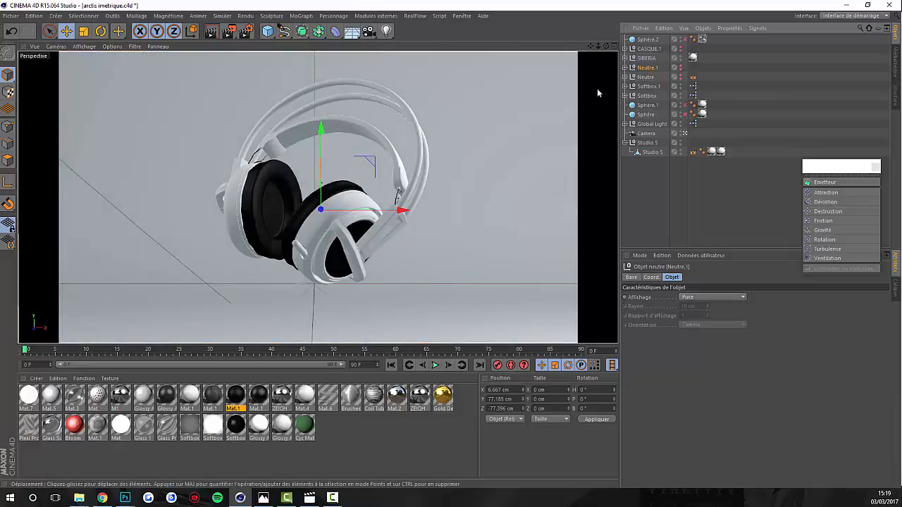
click(645, 60)
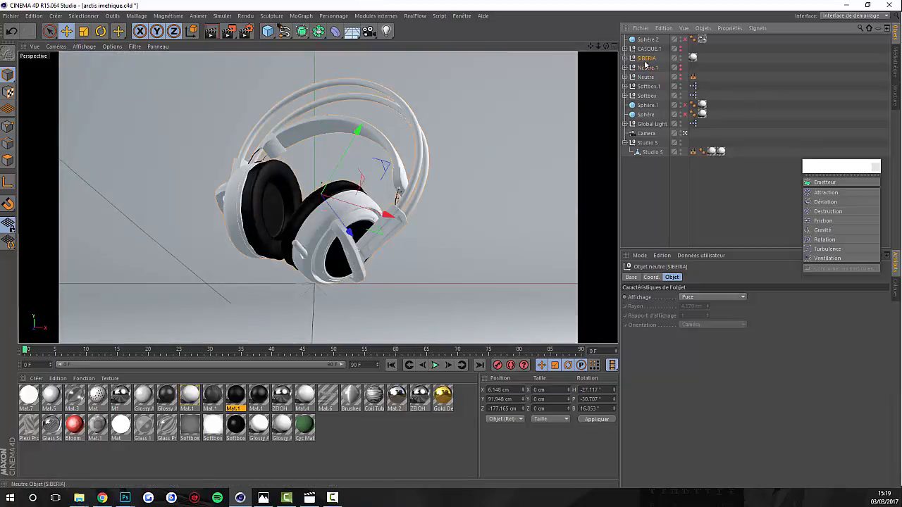
Hide the Studio S backdrop so that only the headset is left in view, and select the camera.
click(647, 142)
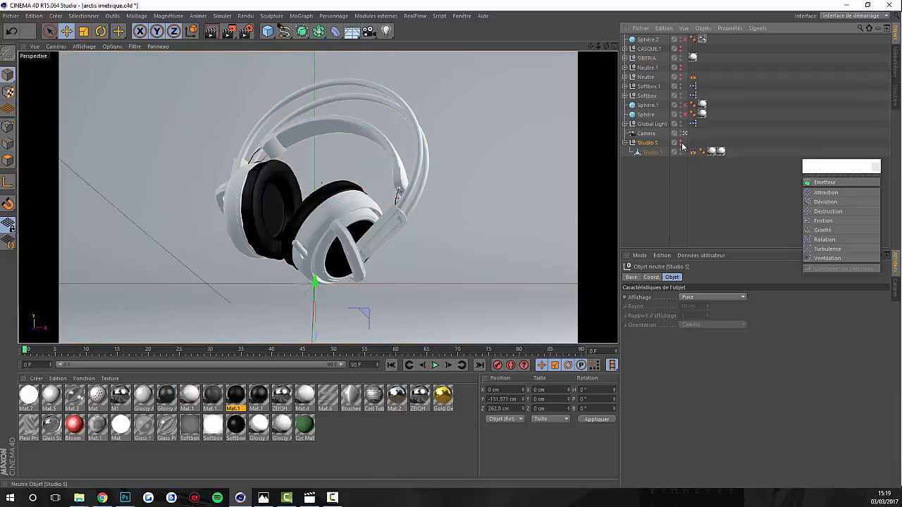
click(680, 144)
click(693, 151)
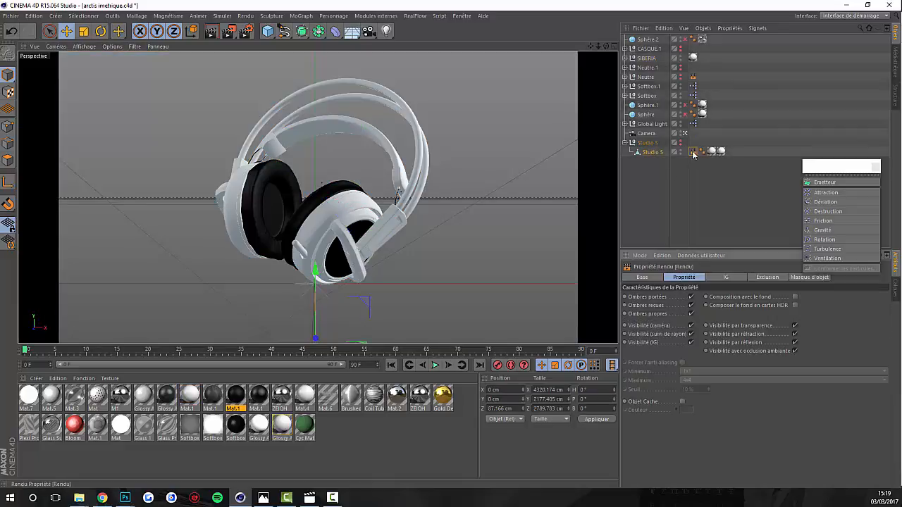
click(647, 133)
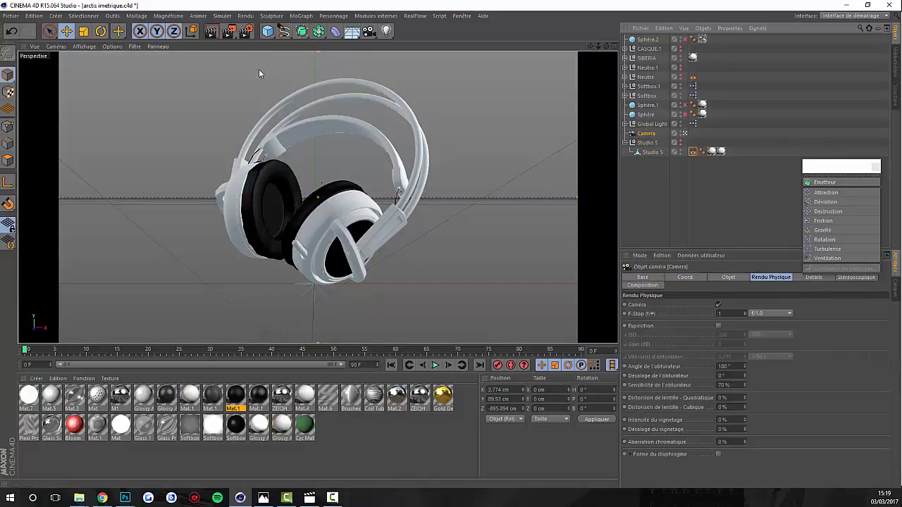
Change the render engine to Rendu complet and open its anti-aliasing options.
click(245, 31)
click(204, 126)
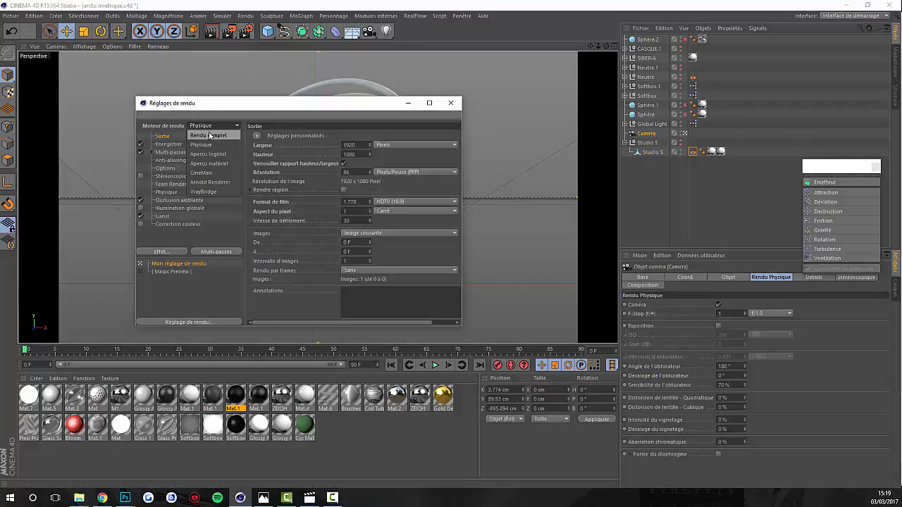
click(209, 135)
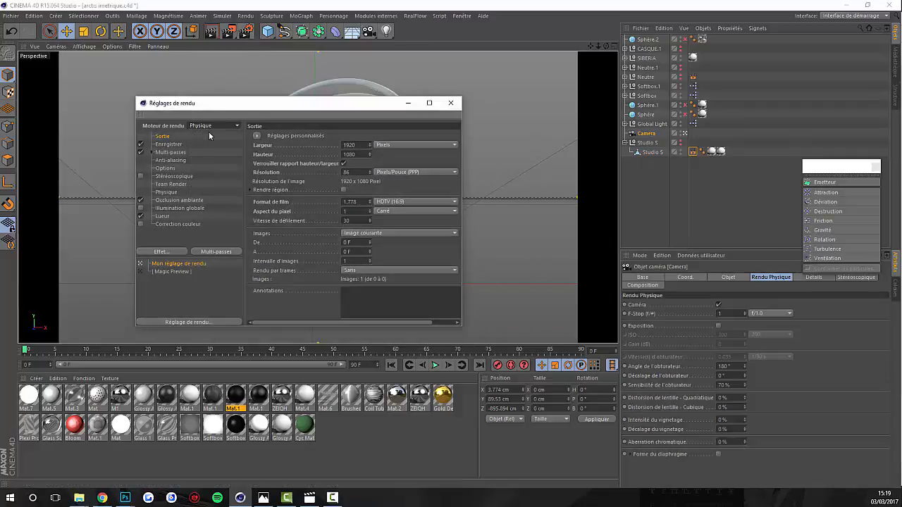
click(182, 159)
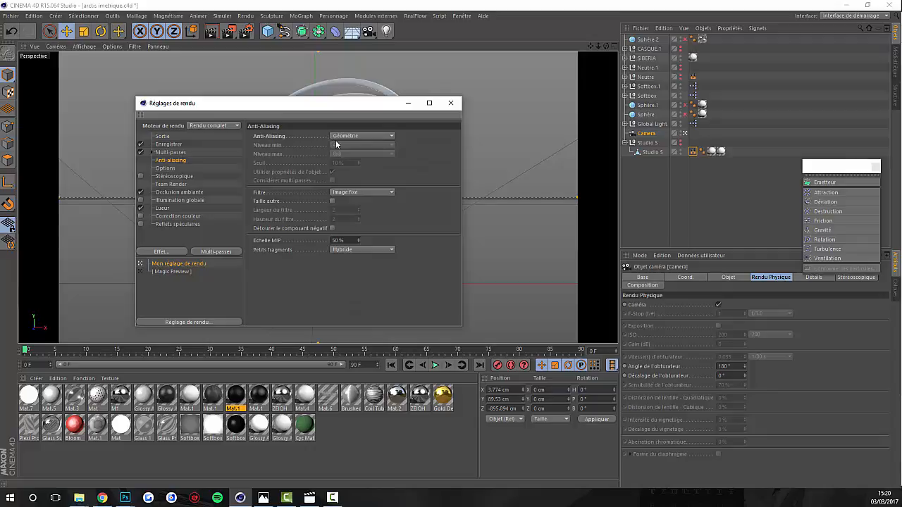
Name the output image file contour in the save path and disable the Lueur effect.
click(169, 137)
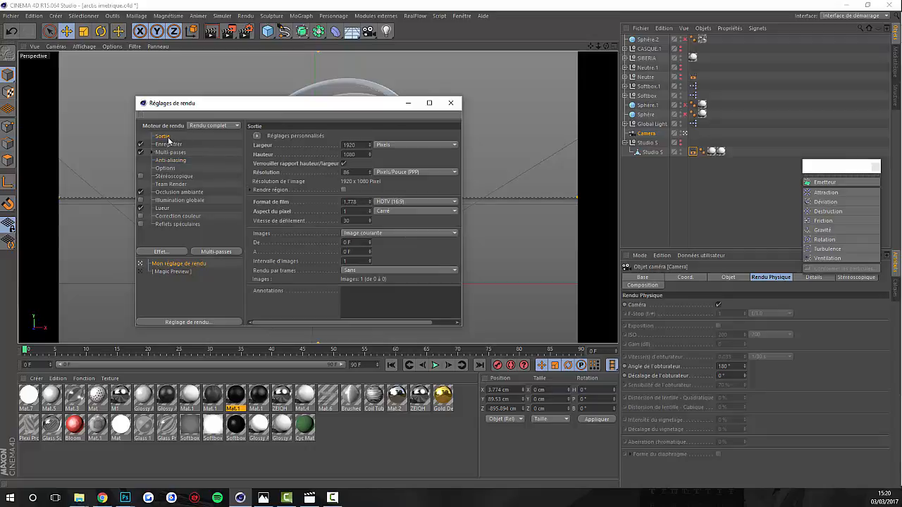
click(168, 145)
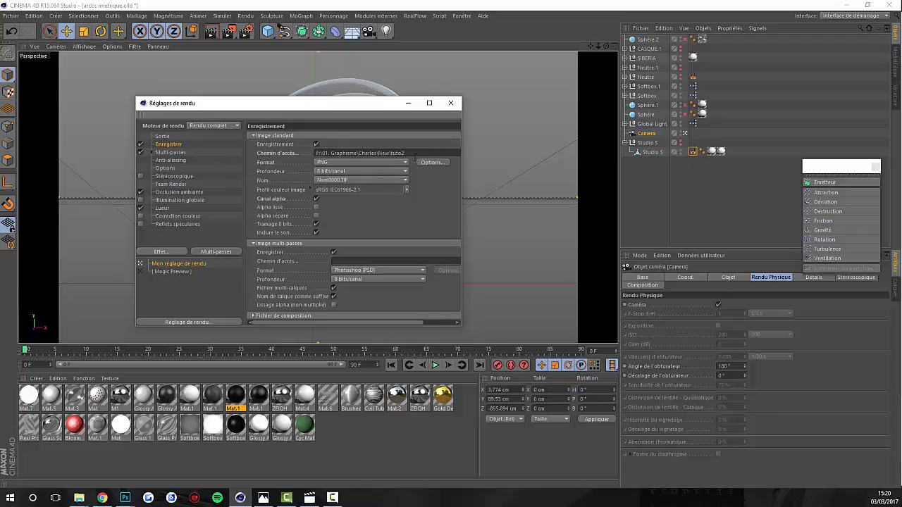
drag(416, 152, 395, 148)
click(140, 208)
Set the output resolution to 72 pixels per inch and put the render settings away.
click(163, 136)
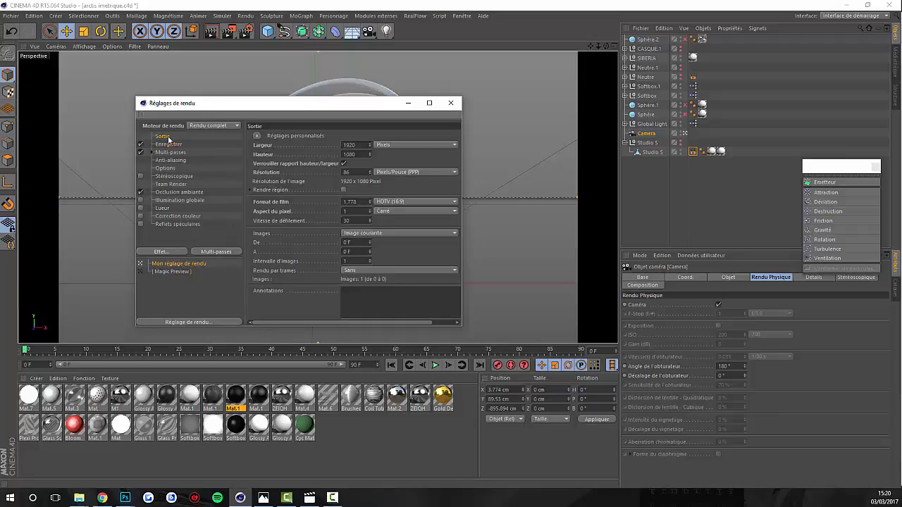
double_click(345, 172)
text(72)
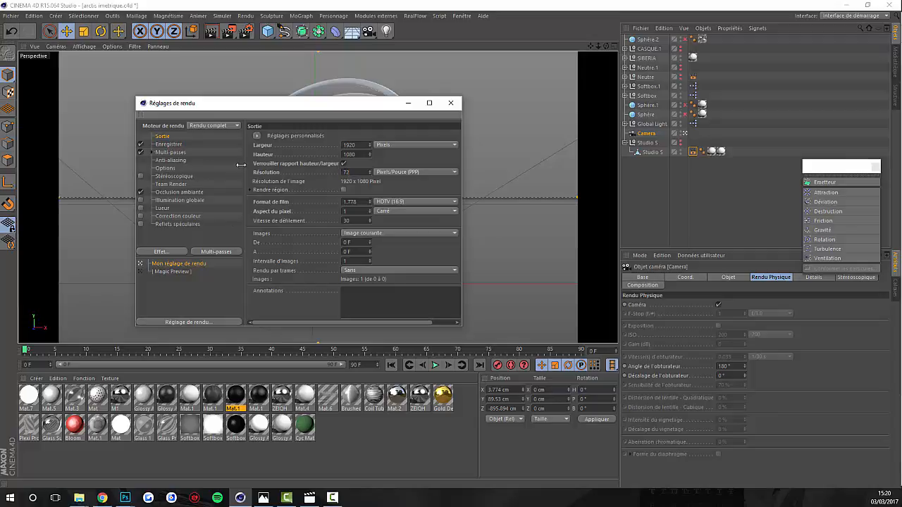
click(408, 104)
click(528, 101)
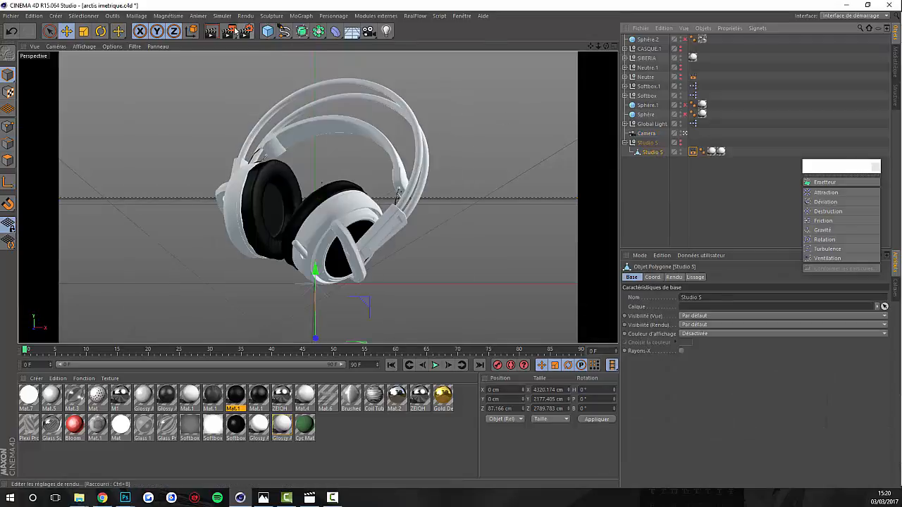
Render a rectangular viewport region over the headset's headband, accept the missing textures and select the Softbox.
drag(235, 31, 272, 46)
drag(365, 102, 429, 164)
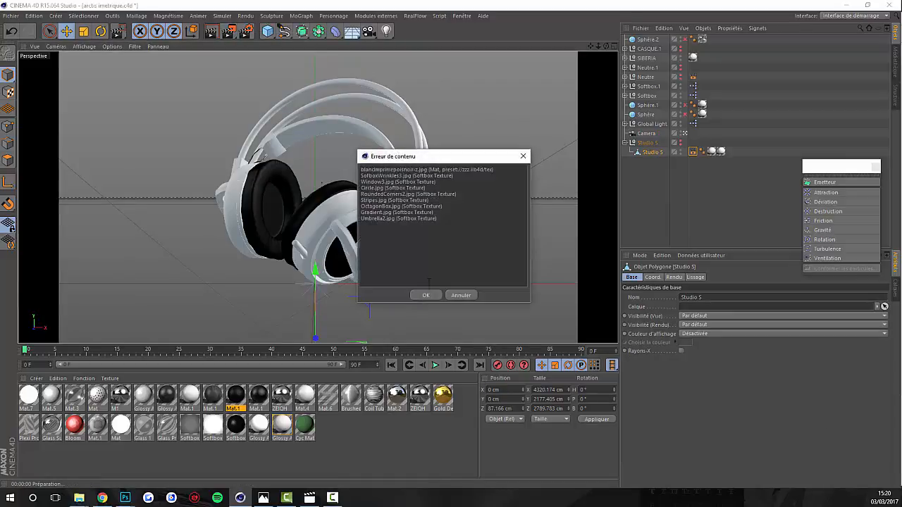
click(425, 296)
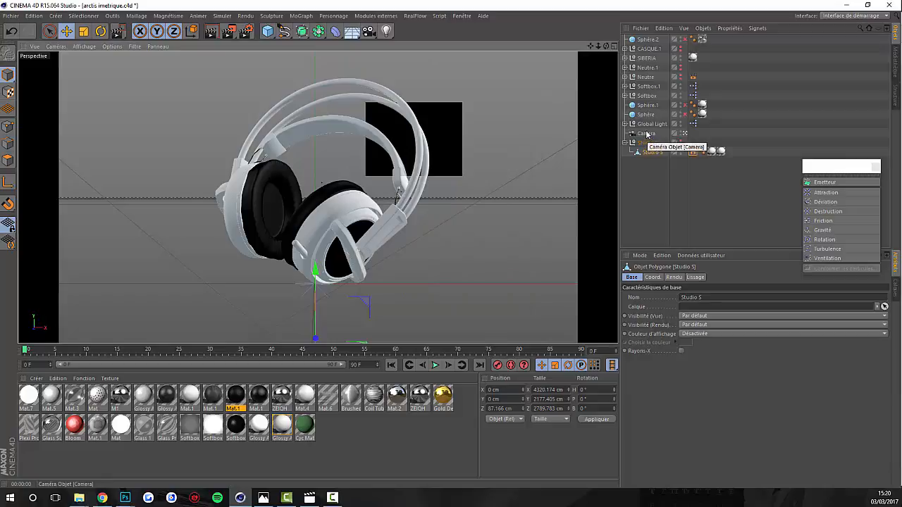
click(645, 95)
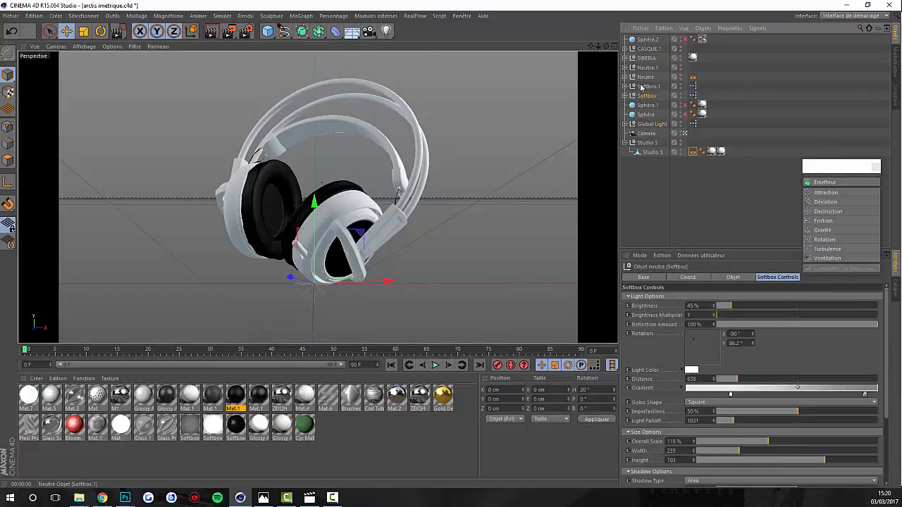
Render the isolated headset as contour.png in the picture viewer and inspect the ear cups up close.
click(227, 31)
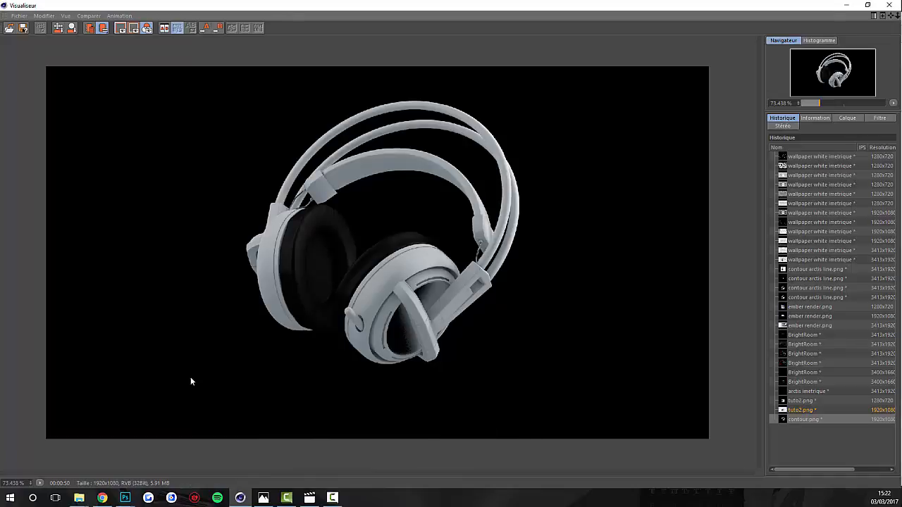
scroll(341, 286, up, 5)
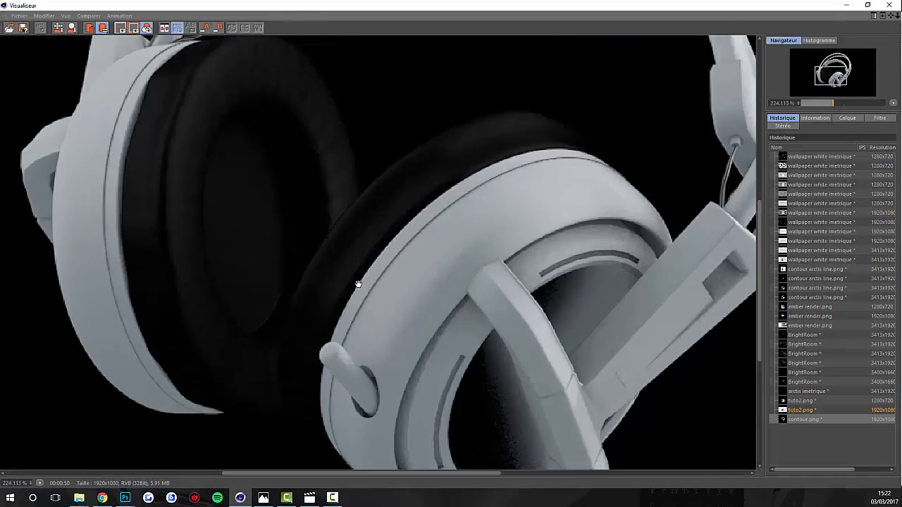
scroll(365, 276, down, 2)
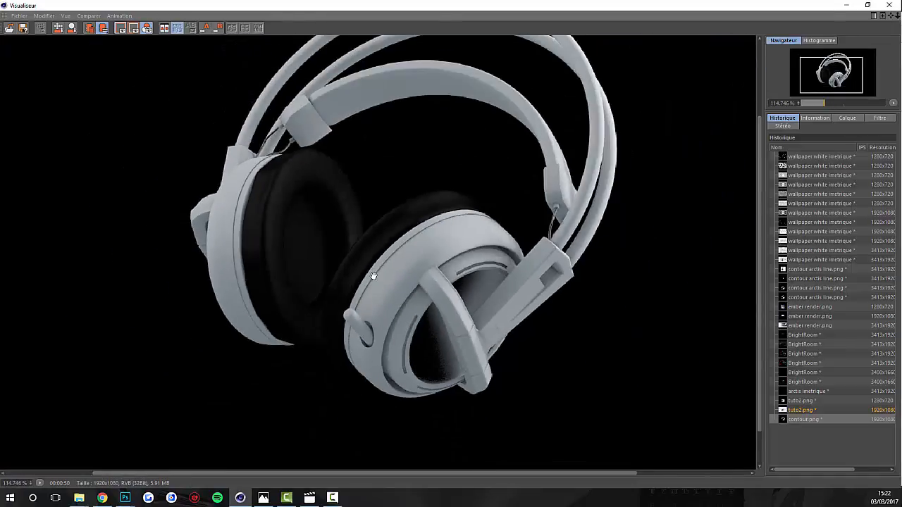
scroll(395, 257, down, 1)
Switch to Photoshop, activate the Move tool and bring up the tuto2.png document at 66.7% zoom.
click(137, 498)
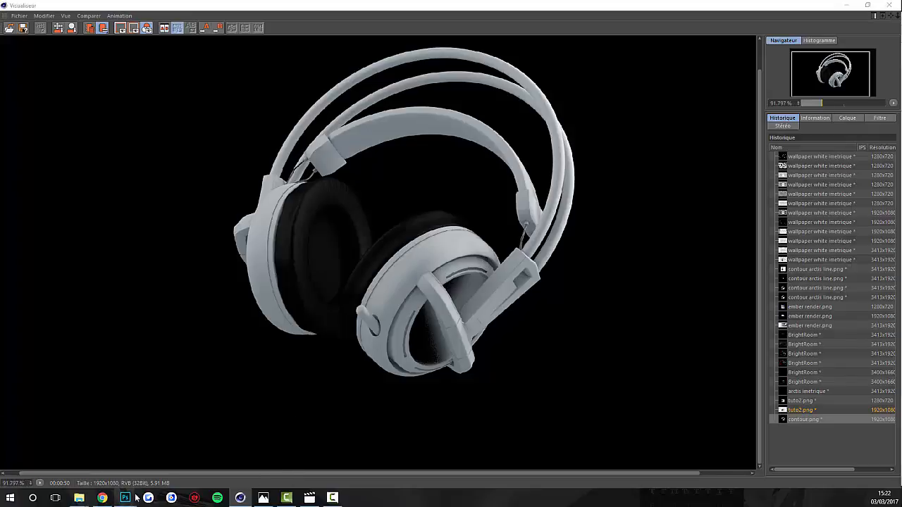
click(73, 449)
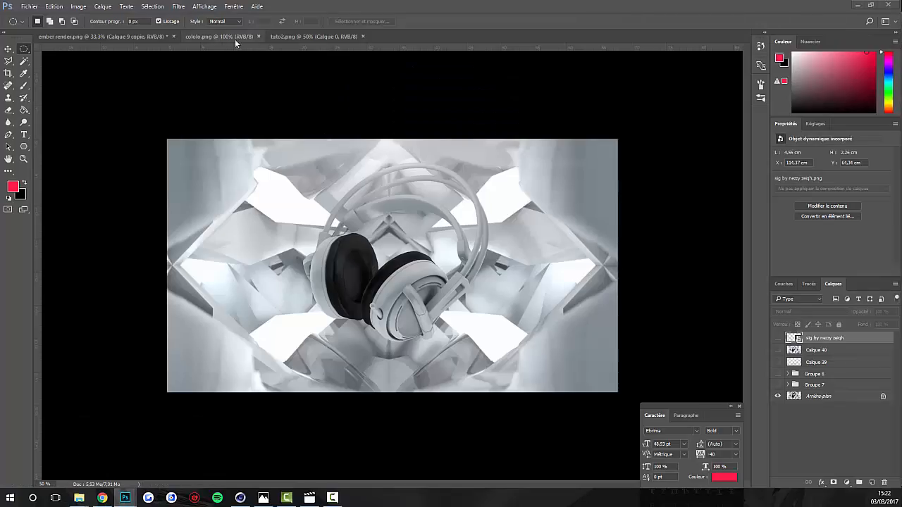
click(12, 50)
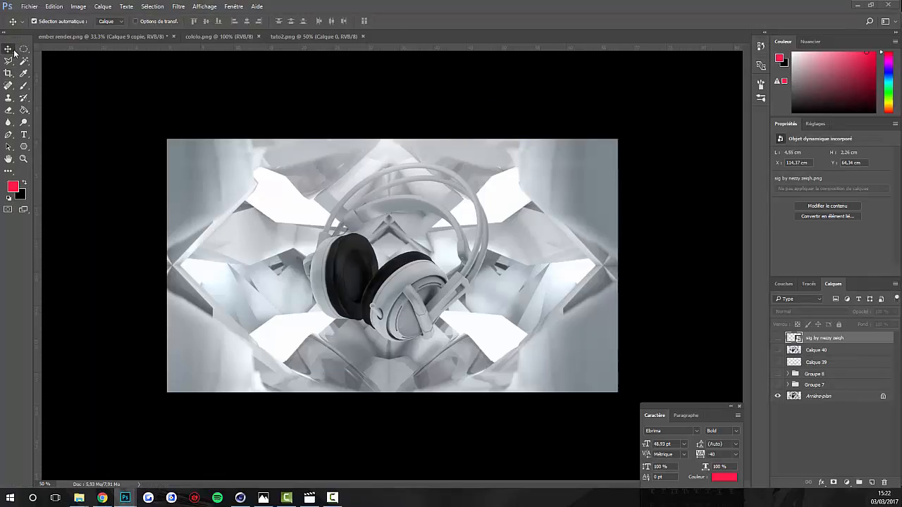
key(ctrl)
key(ctrl)
key(ctrl+Tab)
key(ctrl+plus)
Embed contour.png in the tuto2.png document at its original size, then hide the contour layer.
click(30, 6)
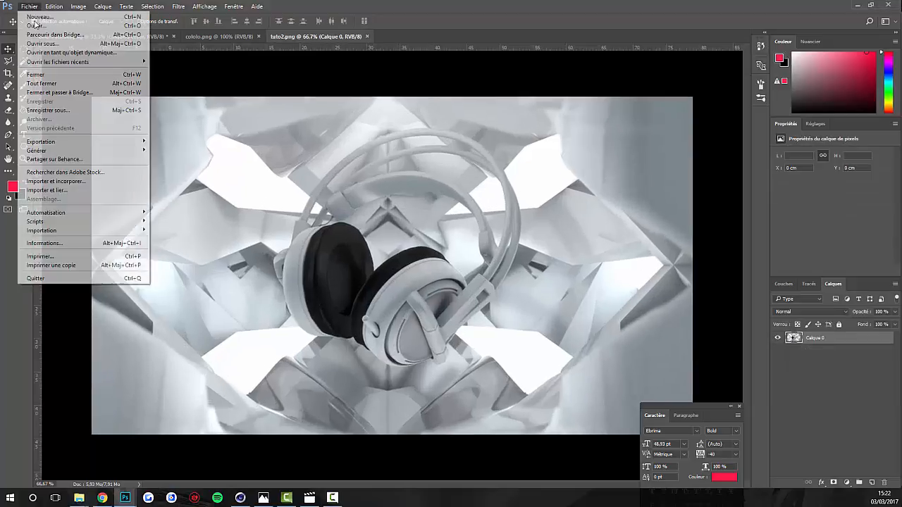
click(76, 182)
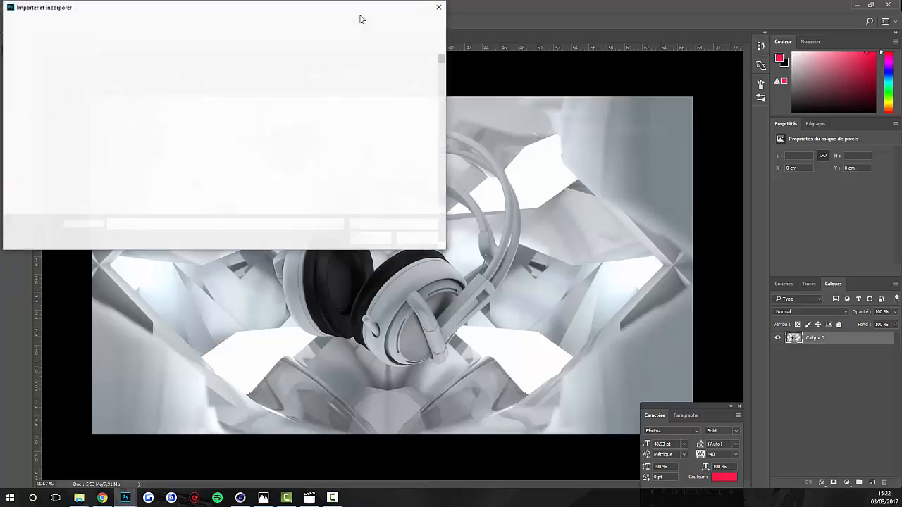
drag(360, 9, 901, 200)
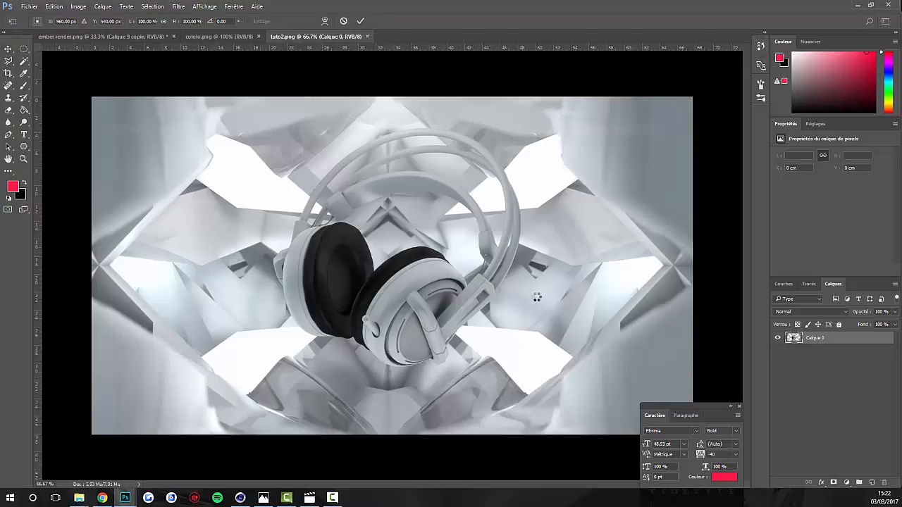
key(Return)
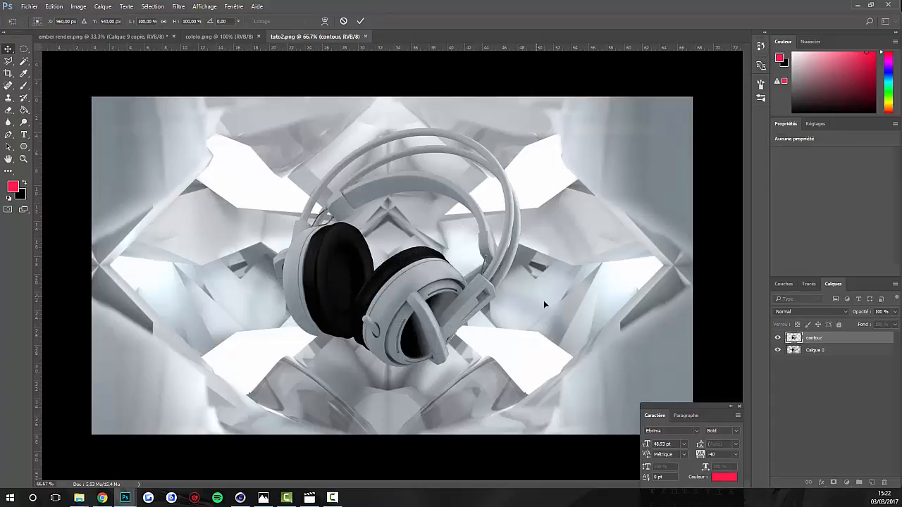
click(778, 338)
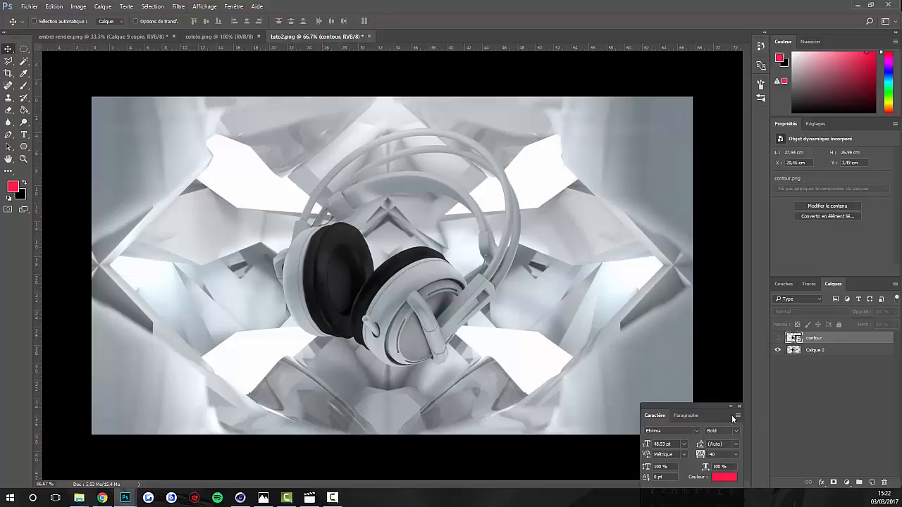
Add a Curves adjustment layer above the contour layer and shape its RGB curve for darker shadows and brighter highlights.
drag(712, 406, 704, 324)
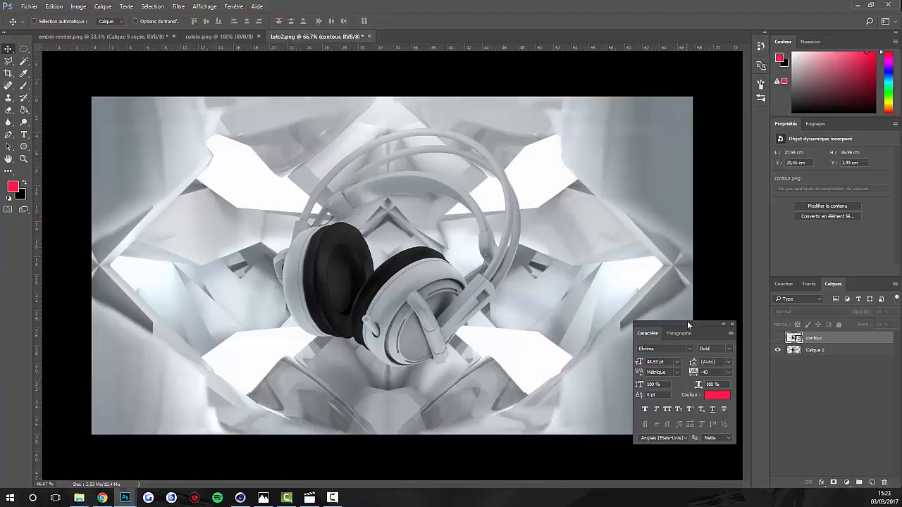
drag(687, 323, 641, 406)
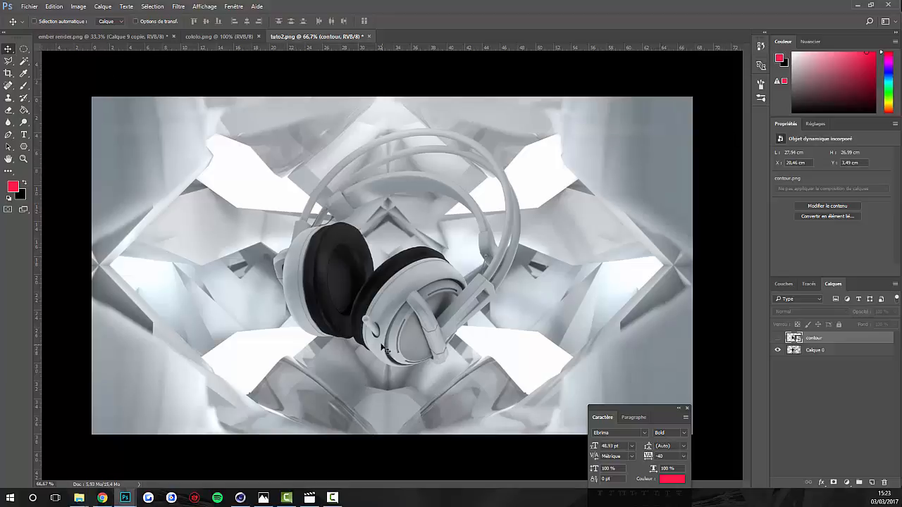
click(848, 483)
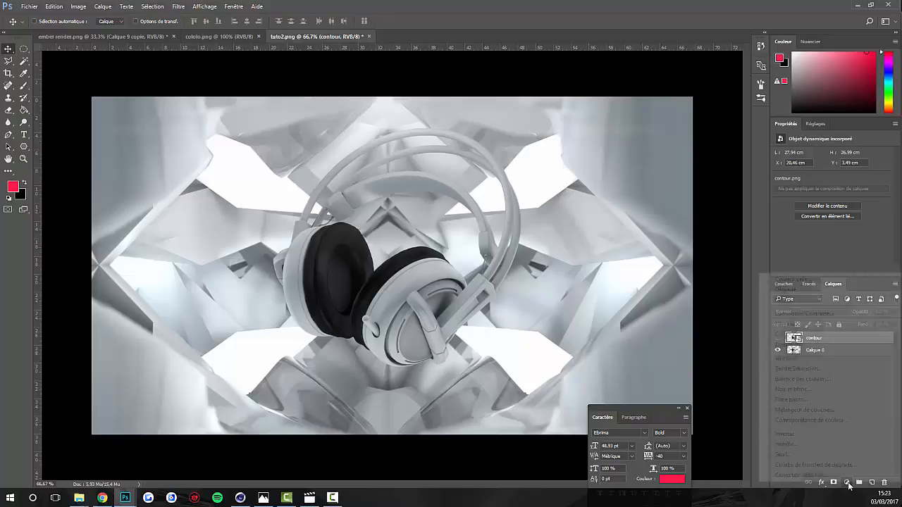
click(800, 337)
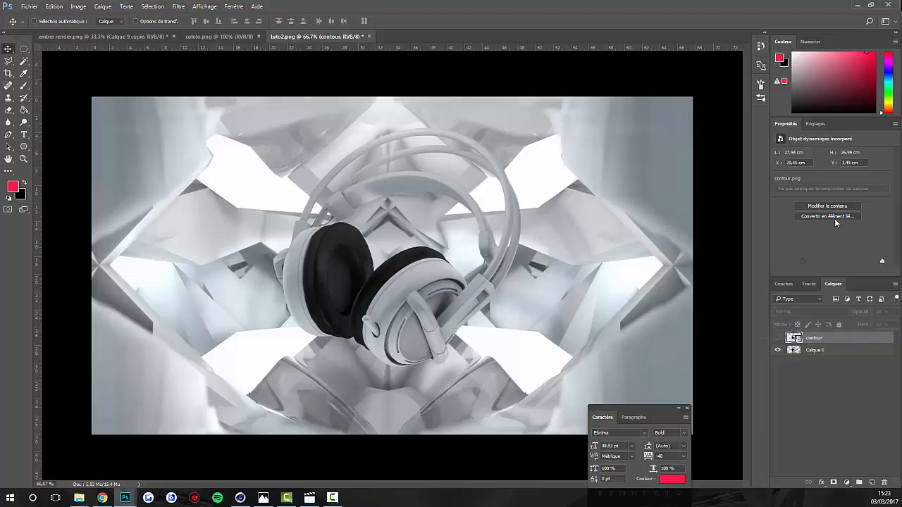
drag(816, 239, 813, 247)
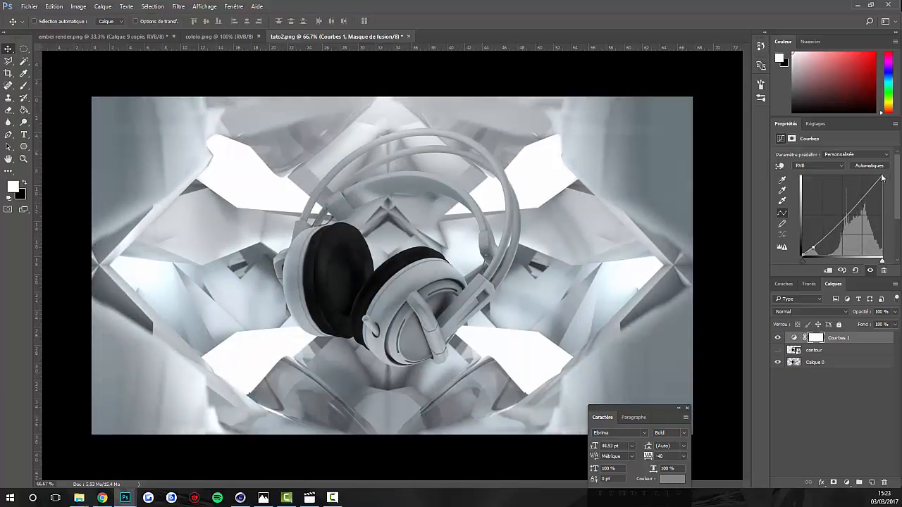
mouse_move(881, 176)
mouse_down()
mouse_move(865, 173)
mouse_move(879, 177)
mouse_up()
drag(812, 248, 812, 249)
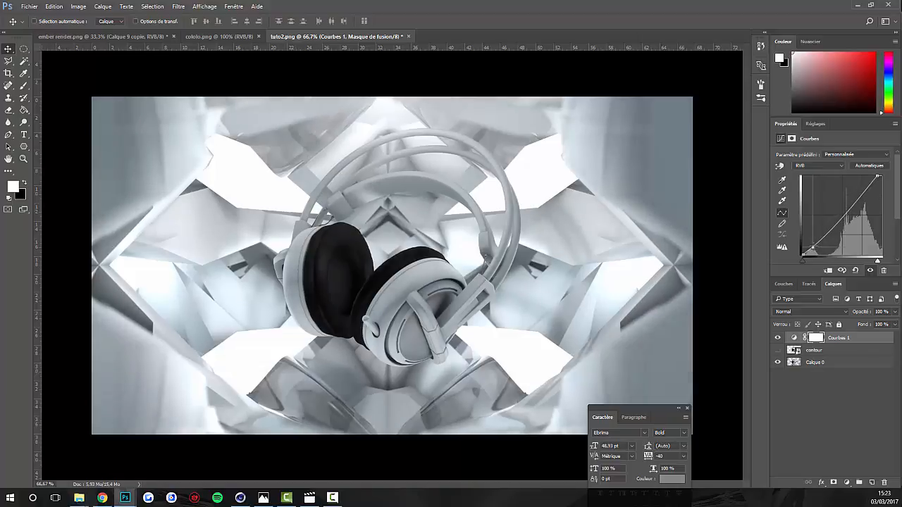
Add a Photo Filter adjustment layer using the cooling filter Filtre refroidissant (82) at 5% density.
click(852, 486)
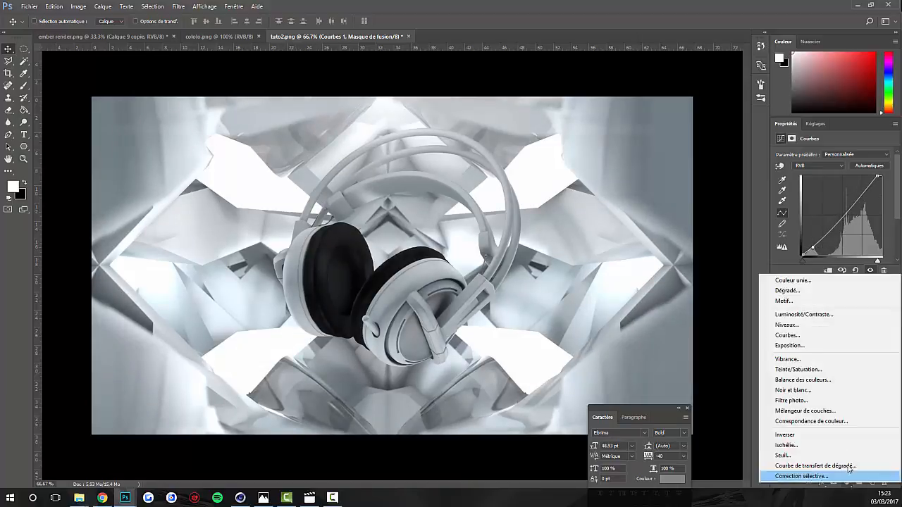
click(811, 403)
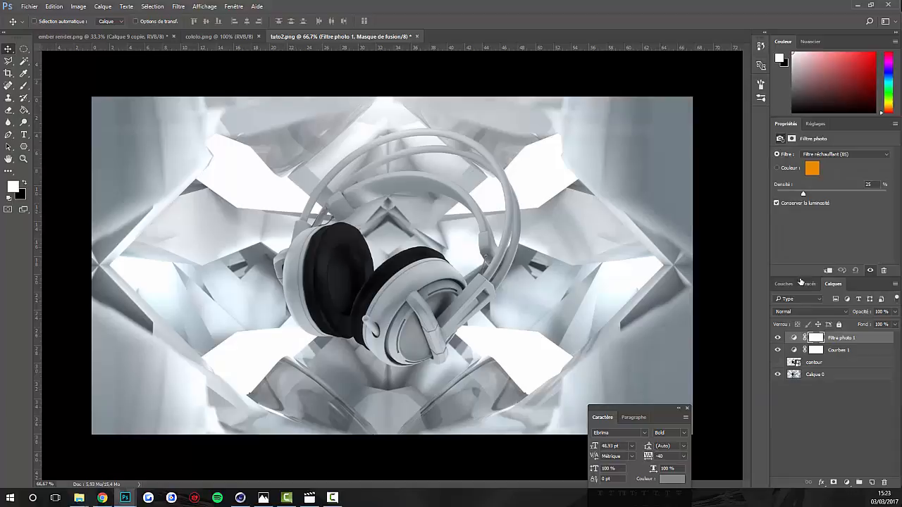
click(837, 155)
click(848, 487)
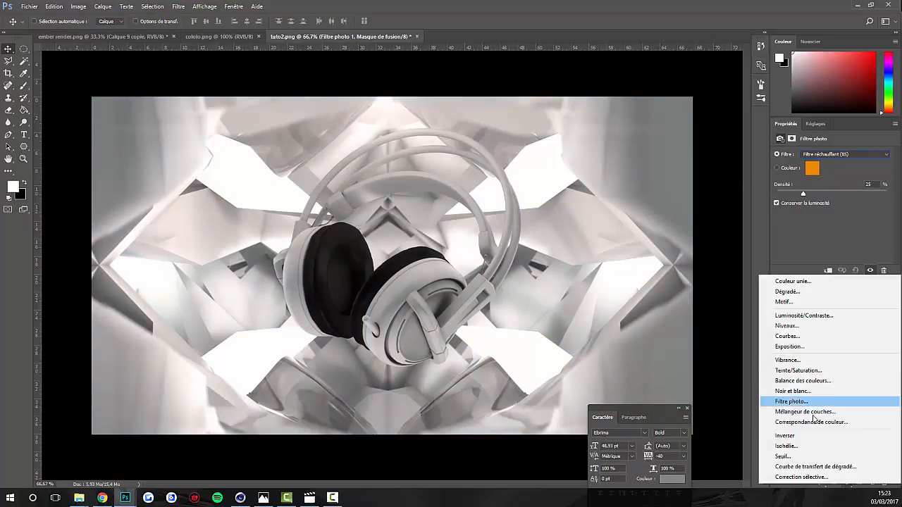
click(838, 150)
click(838, 150)
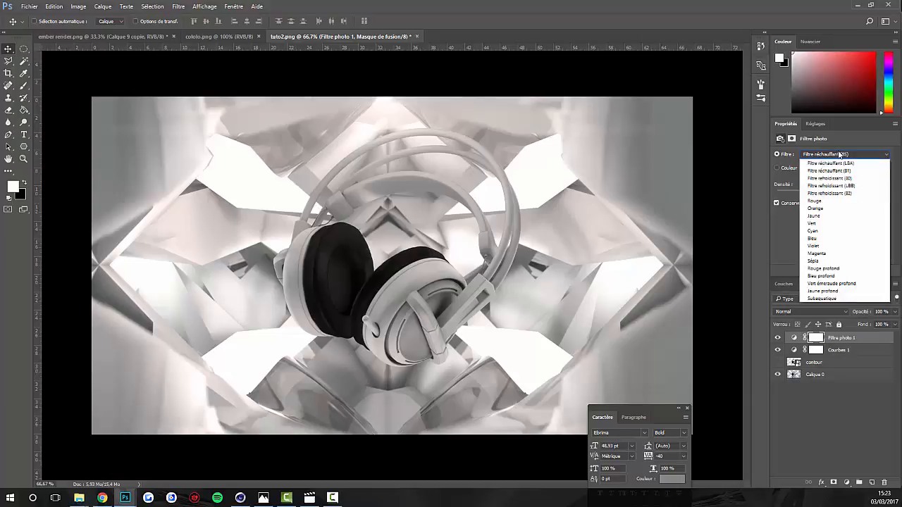
click(845, 186)
scroll(838, 155, down, 1)
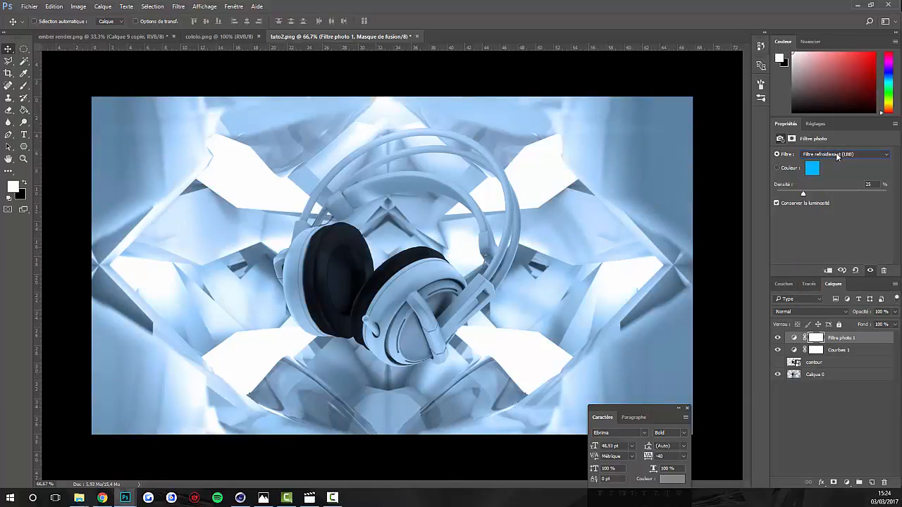
click(813, 168)
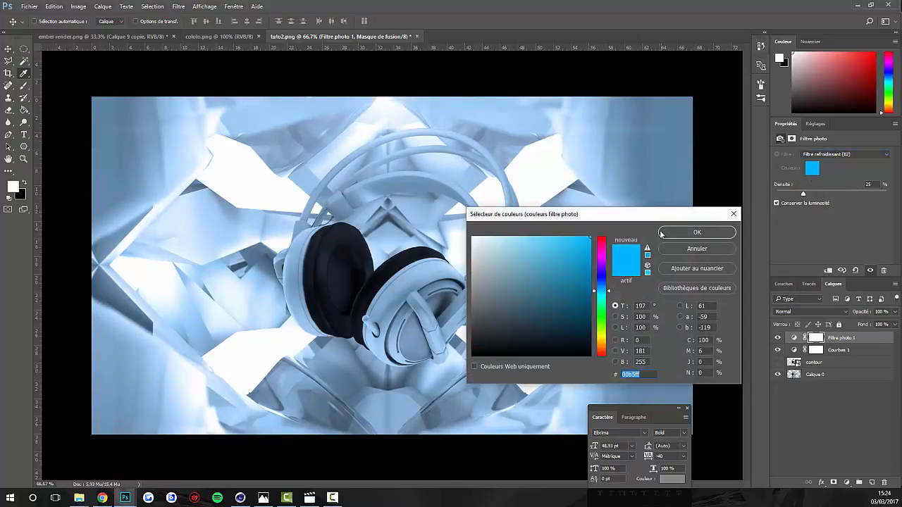
click(697, 248)
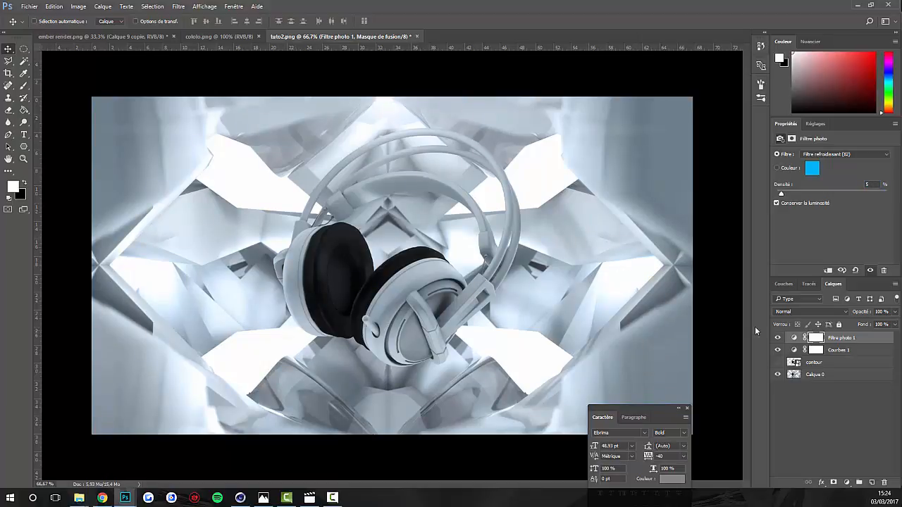
Toggle the visibility of the adjustment layers to compare the image with and without the correction.
drag(777, 339, 780, 356)
click(776, 339)
click(777, 338)
Create a new layer directly above contour, sample a pale blue-grey from the crystal background and activate the Brush tool.
click(818, 362)
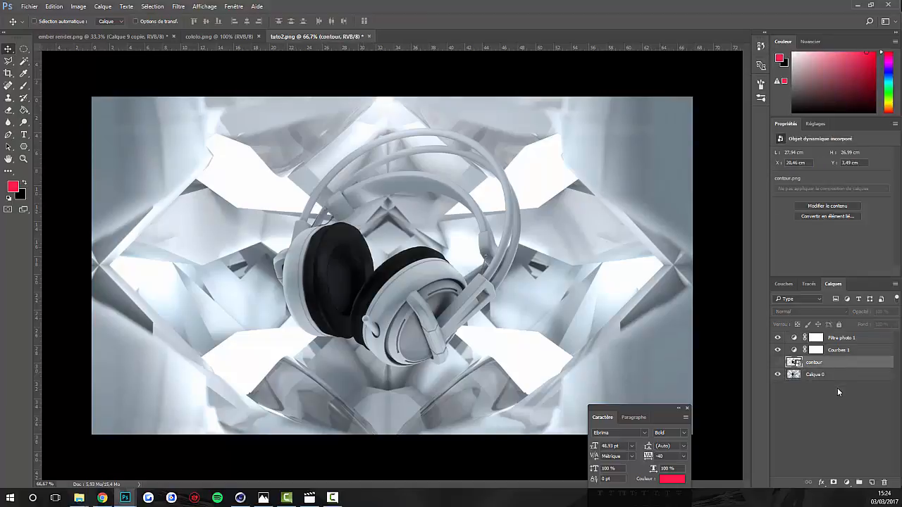
click(872, 483)
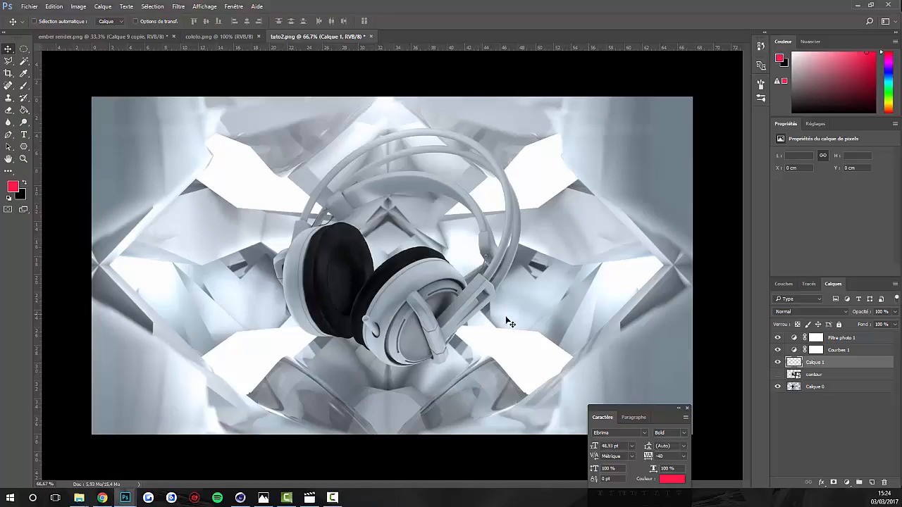
click(10, 198)
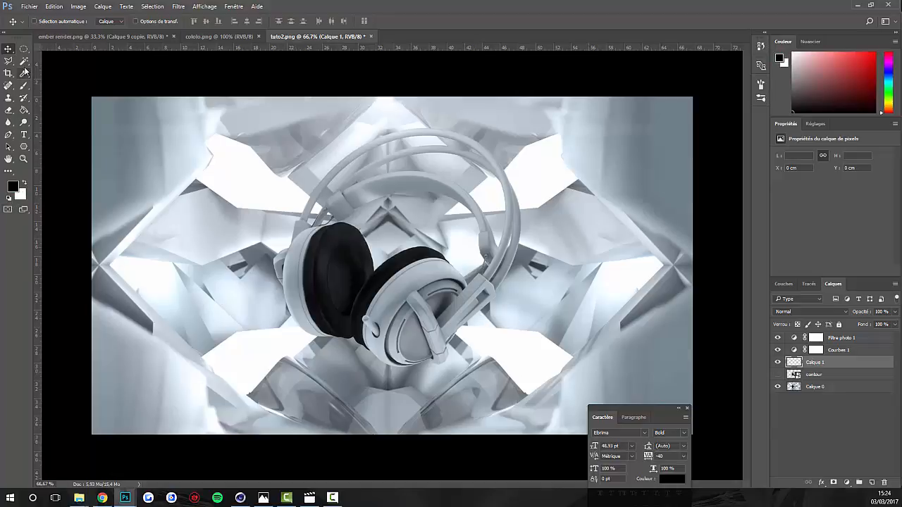
click(23, 73)
click(193, 143)
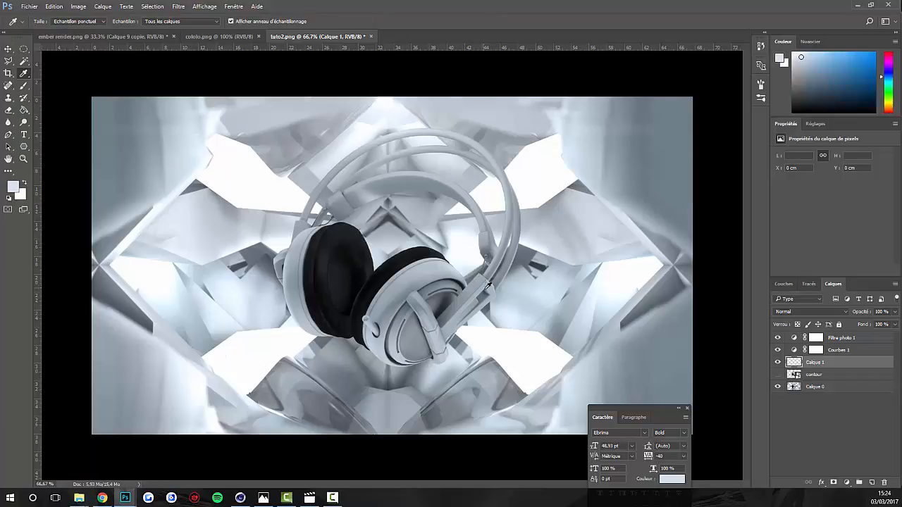
click(26, 88)
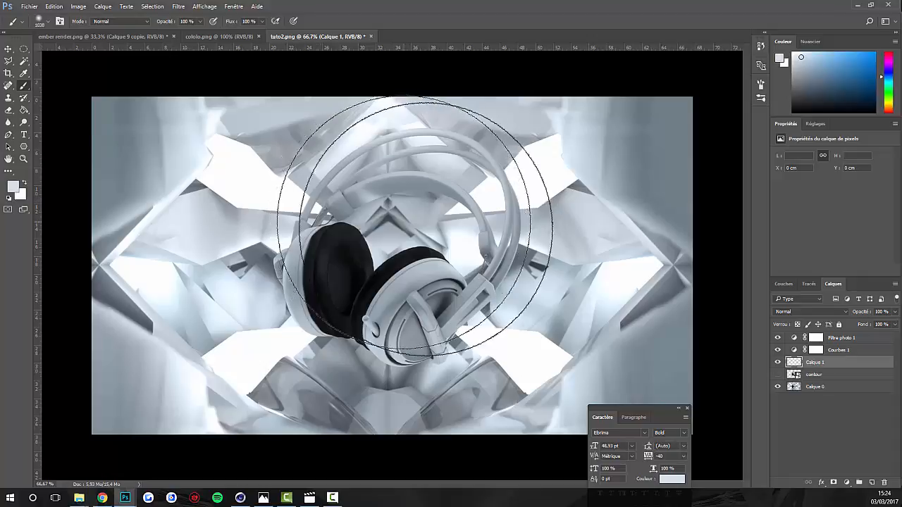
Paint soft dabs of the sampled colour over the four large white crystal facets, resizing the brush to suit each one.
drag(409, 218, 369, 217)
drag(432, 254, 391, 254)
mouse_move(529, 321)
mouse_down()
mouse_move(515, 334)
mouse_move(533, 362)
mouse_move(479, 339)
mouse_up()
mouse_move(406, 229)
mouse_down()
mouse_move(379, 264)
mouse_move(276, 255)
mouse_move(219, 267)
mouse_up()
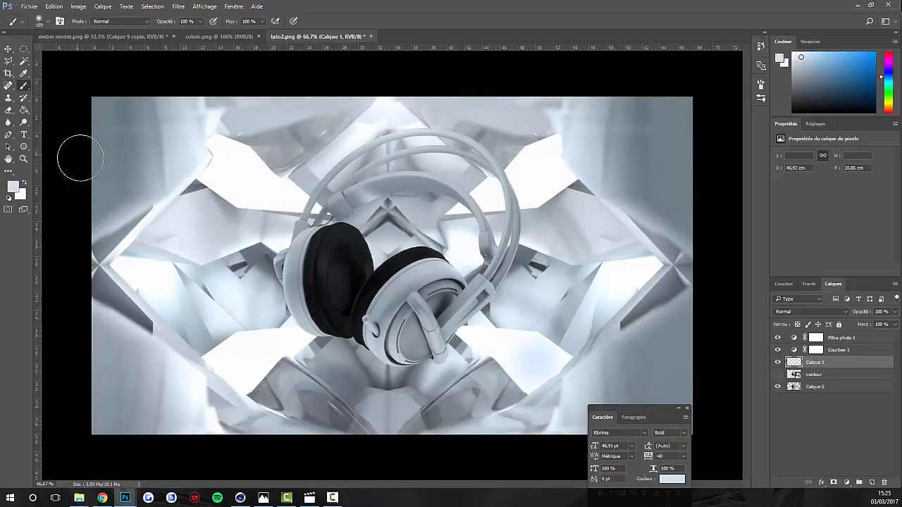
mouse_move(222, 187)
mouse_down()
mouse_move(356, 173)
mouse_move(212, 185)
mouse_move(366, 189)
mouse_move(224, 185)
mouse_move(261, 181)
mouse_move(307, 194)
mouse_up()
click(245, 170)
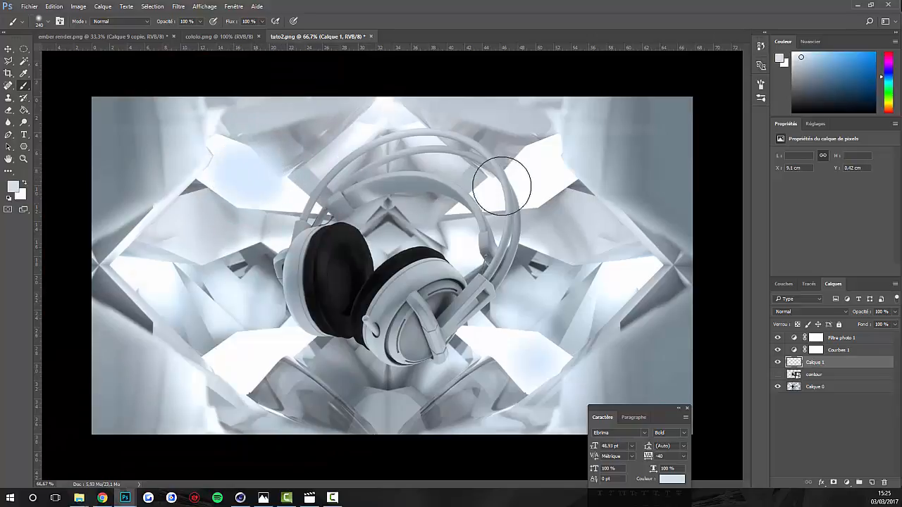
drag(511, 192, 526, 192)
click(536, 173)
drag(625, 274, 598, 274)
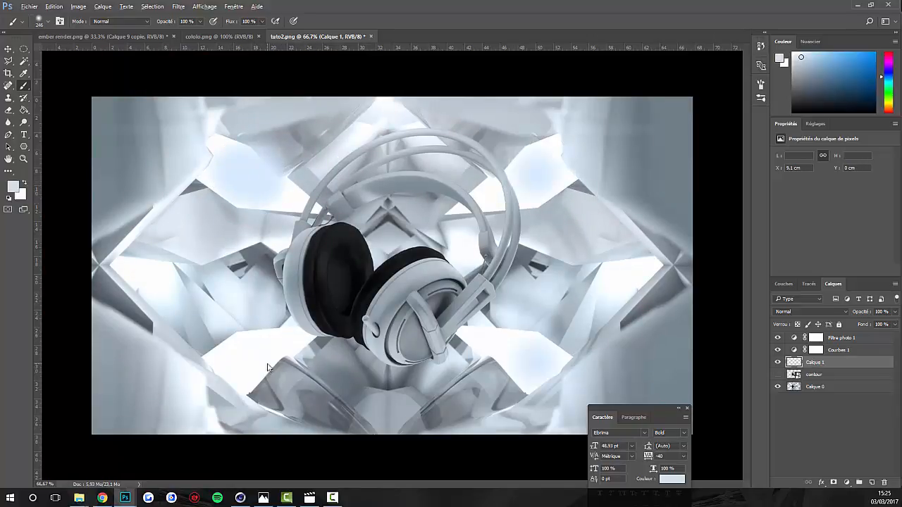
drag(268, 371, 321, 371)
click(257, 334)
drag(249, 336, 232, 335)
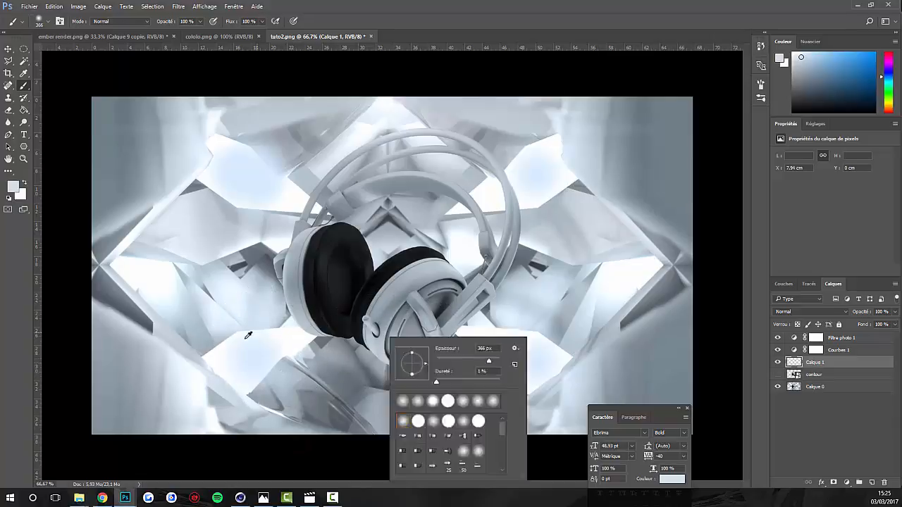
drag(534, 360, 542, 360)
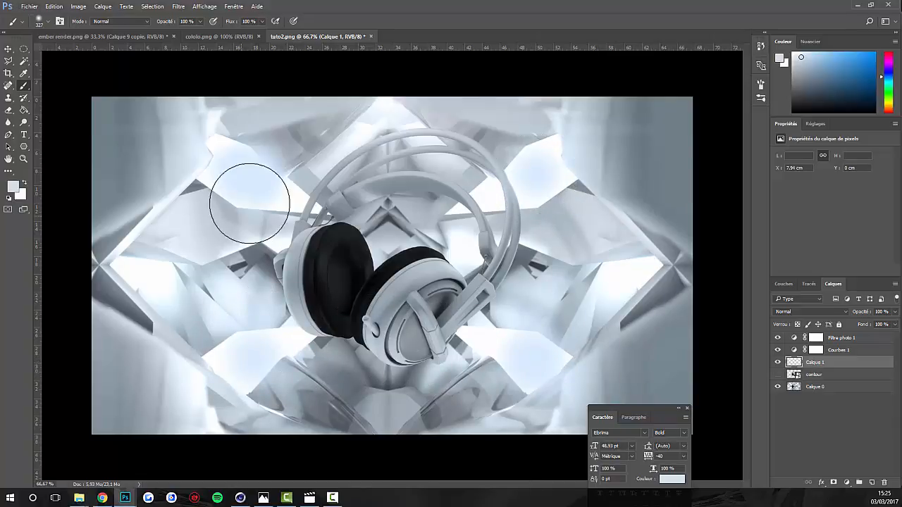
Set the blend mode of Calque 1 to Densité couleur - and its opacity to 13%.
click(810, 311)
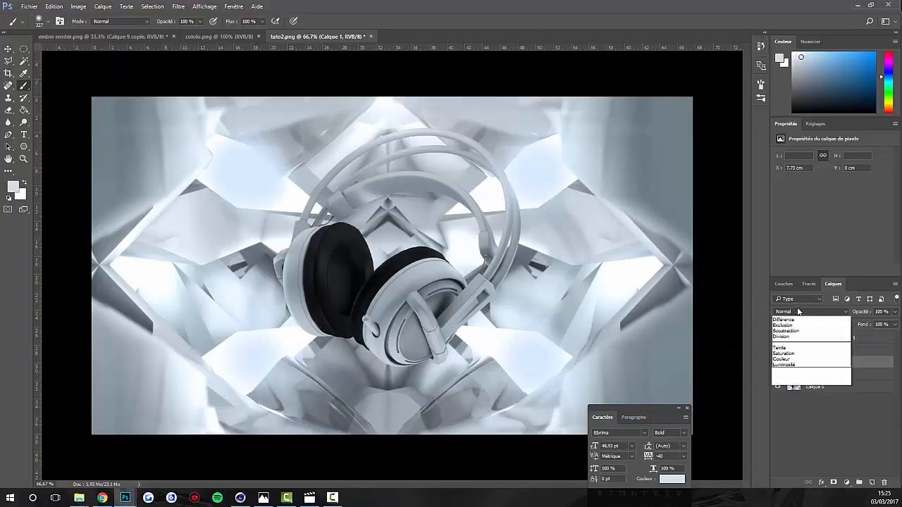
click(809, 382)
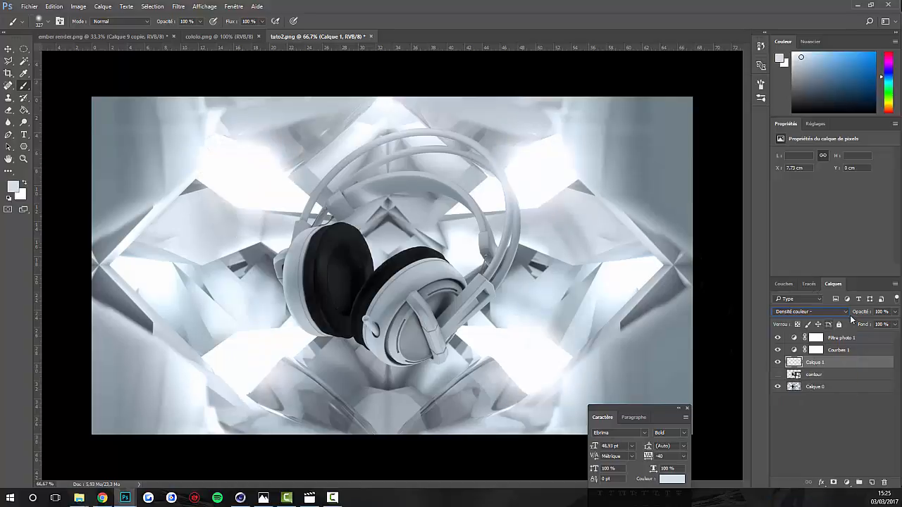
click(895, 312)
drag(893, 322, 864, 329)
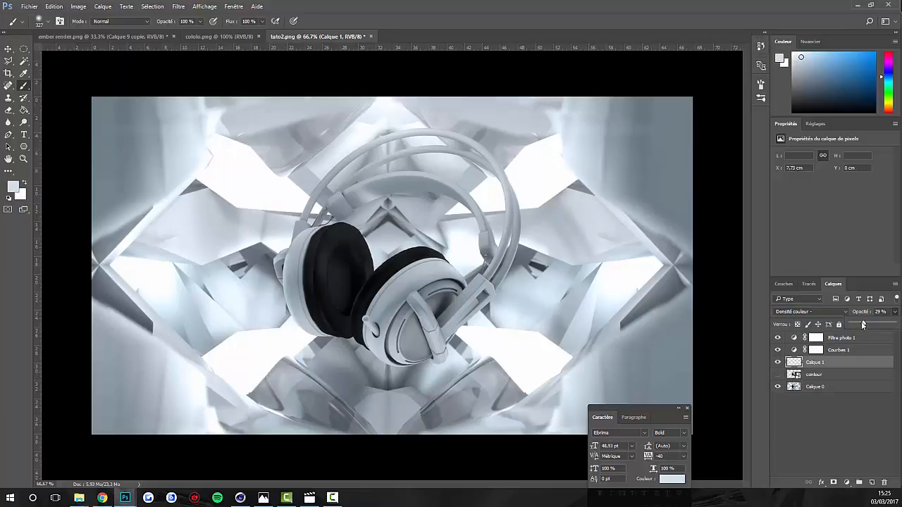
drag(853, 321, 856, 321)
drag(540, 358, 517, 360)
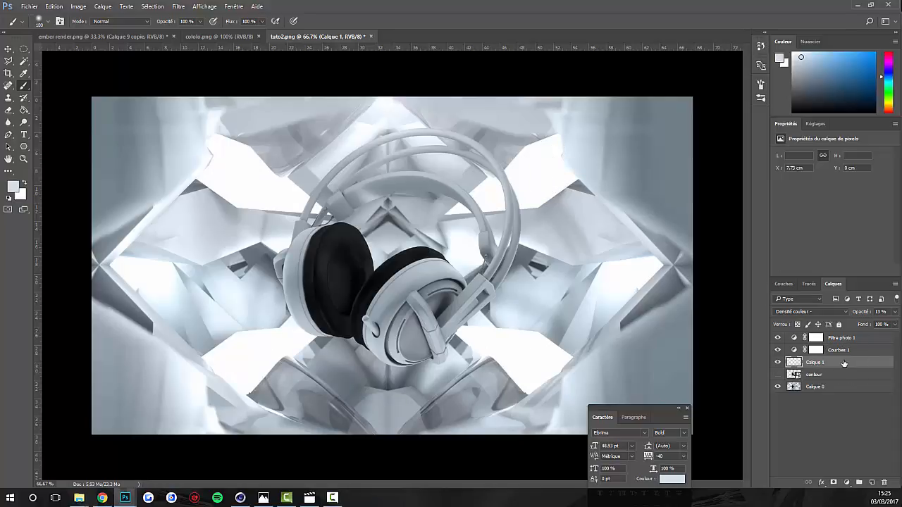
Duplicate Calque 1 and apply a Gaussian Blur to the copy.
key(ctrl+j)
click(178, 6)
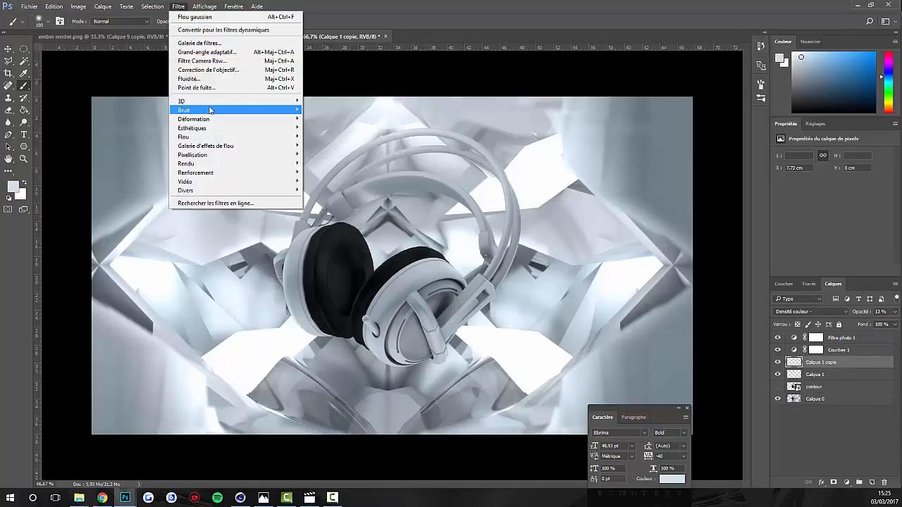
mouse_move(201, 139)
click(338, 177)
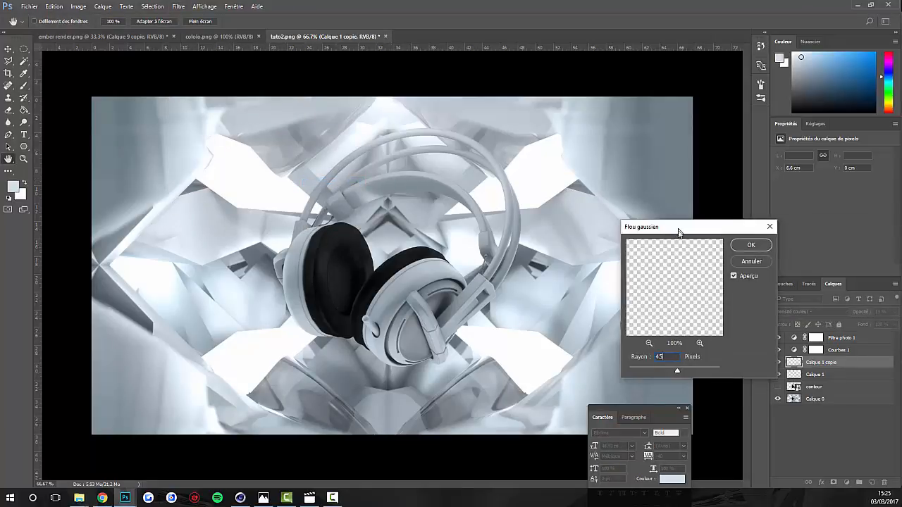
drag(678, 376, 688, 371)
click(753, 248)
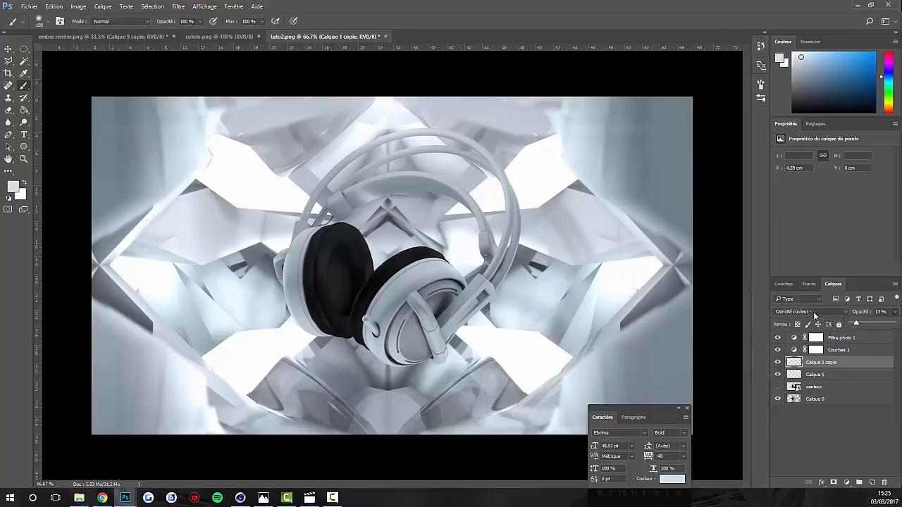
Change the blend mode of both Calque 1 and Calque 1 copie to Superposition.
click(816, 375)
click(811, 312)
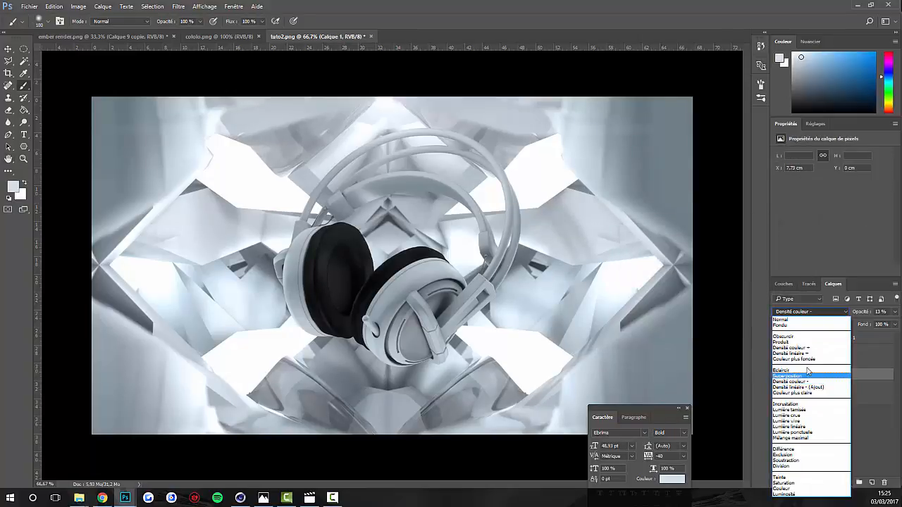
click(808, 375)
click(816, 362)
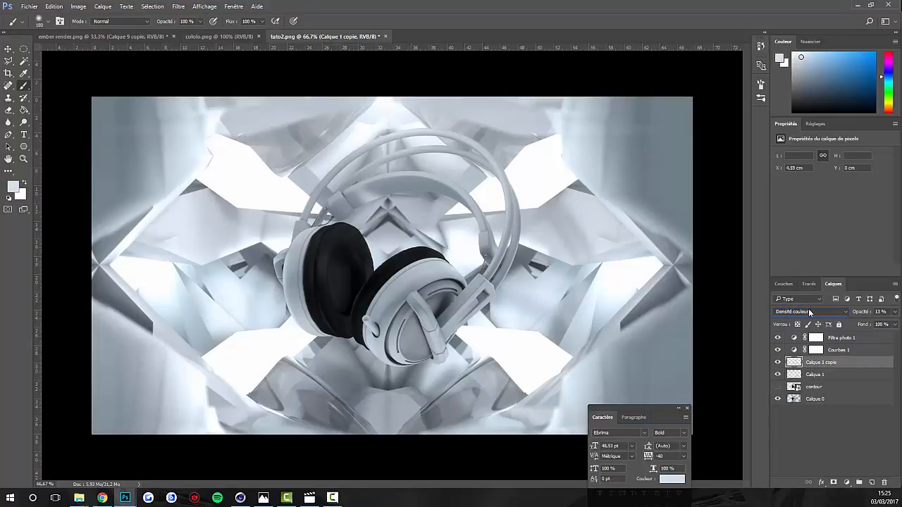
click(810, 311)
click(810, 373)
Set the opacity of Calque 1 copie to 26% and the opacity of Calque 1 to 25%.
click(894, 312)
drag(881, 326, 862, 321)
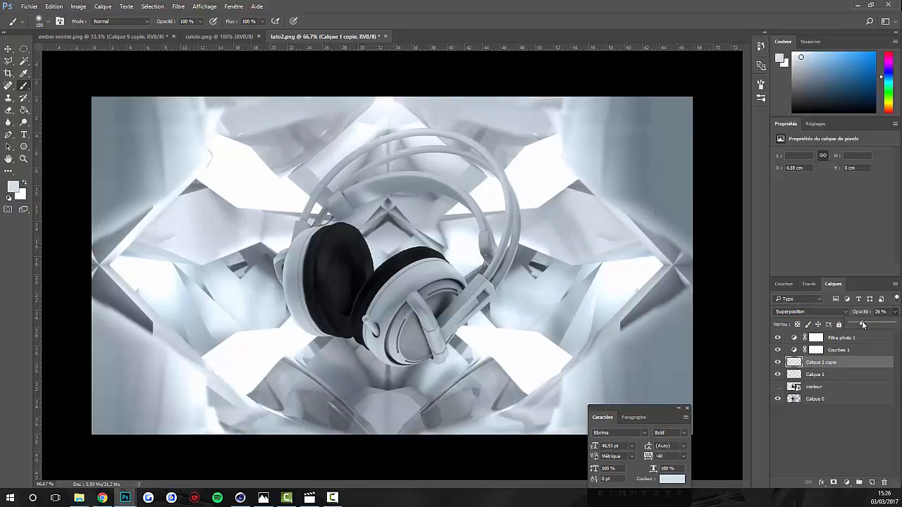
click(830, 373)
click(894, 311)
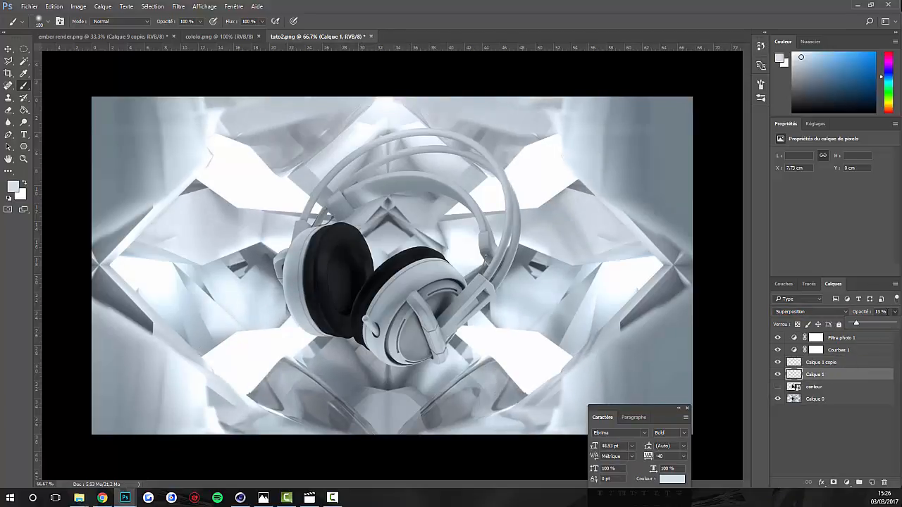
click(861, 311)
text(25)
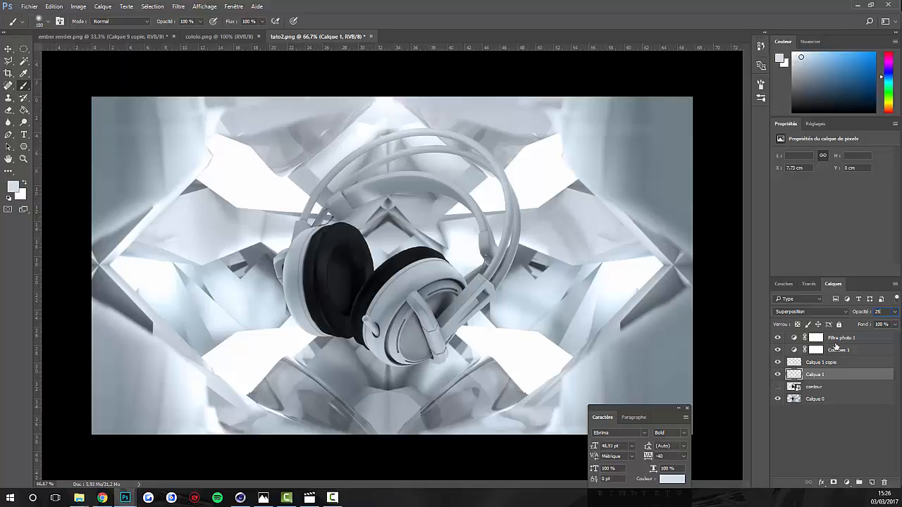
Set the opacity of Calque 1 copie to 10%.
click(869, 362)
text(10)
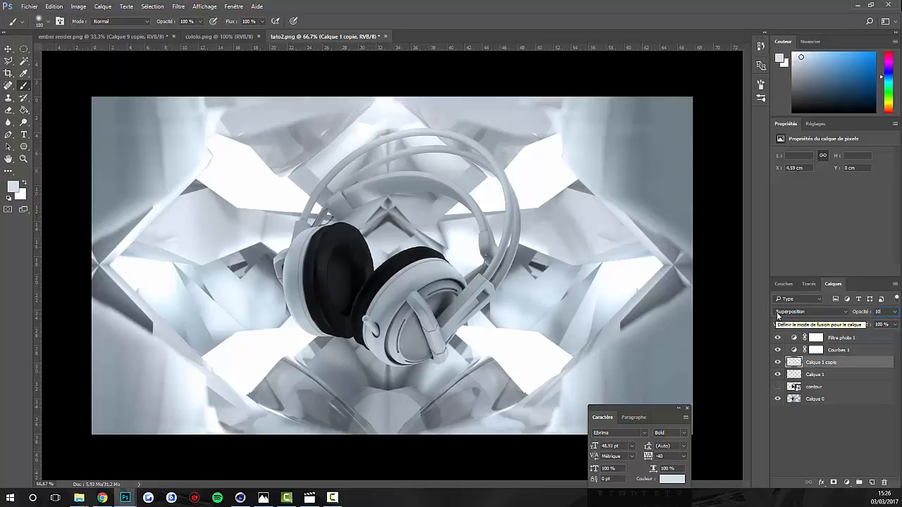
key(Return)
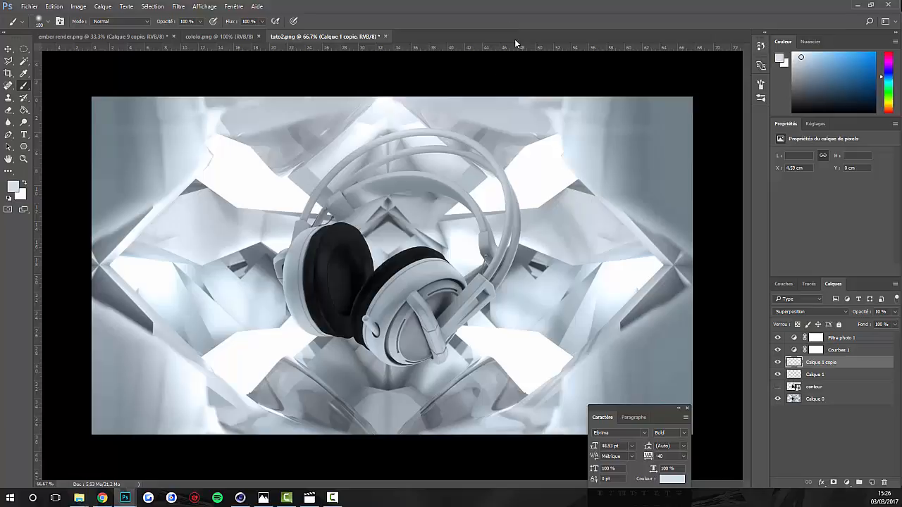
Add a layer above Calque 1 copie and paint a soft glow at the image's bottom edge with a 1647 px brush.
click(819, 387)
click(817, 360)
click(872, 483)
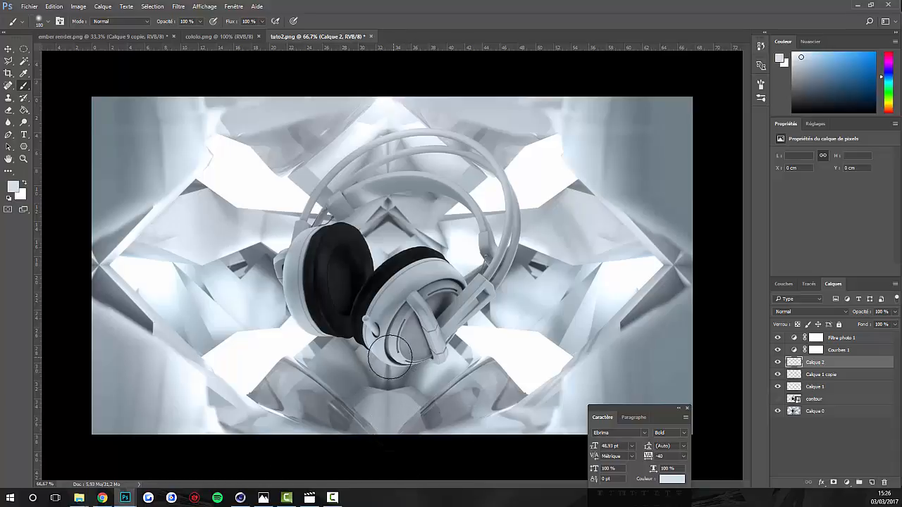
drag(348, 368, 446, 377)
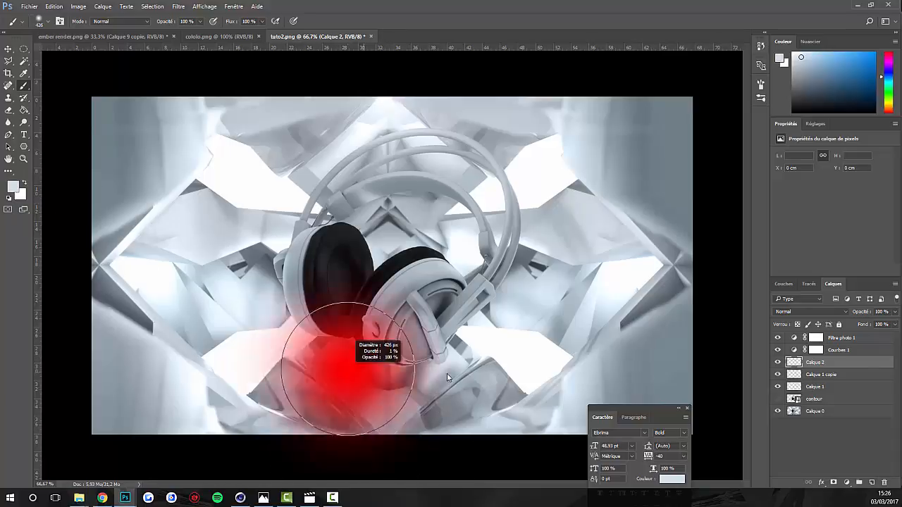
key(ctrl+minus)
key(ctrl+minus)
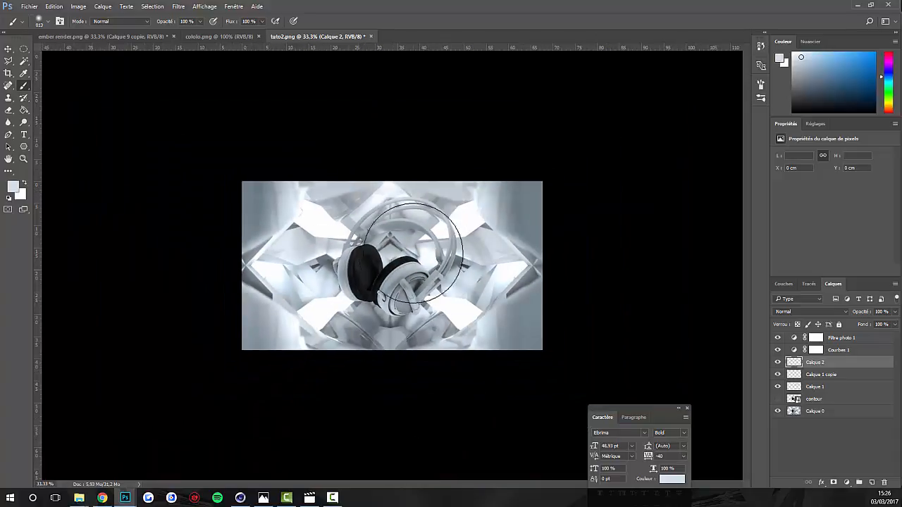
drag(413, 255, 515, 246)
drag(412, 275, 364, 281)
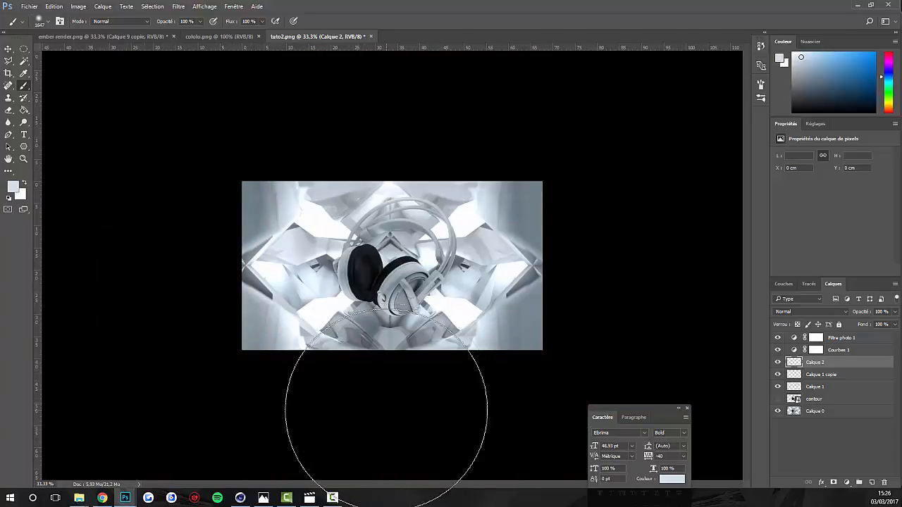
click(388, 412)
Add another layer above Calque 2 and paint a large soft glow at the image's top edge with a 1329 px brush.
drag(393, 227, 392, 111)
click(873, 483)
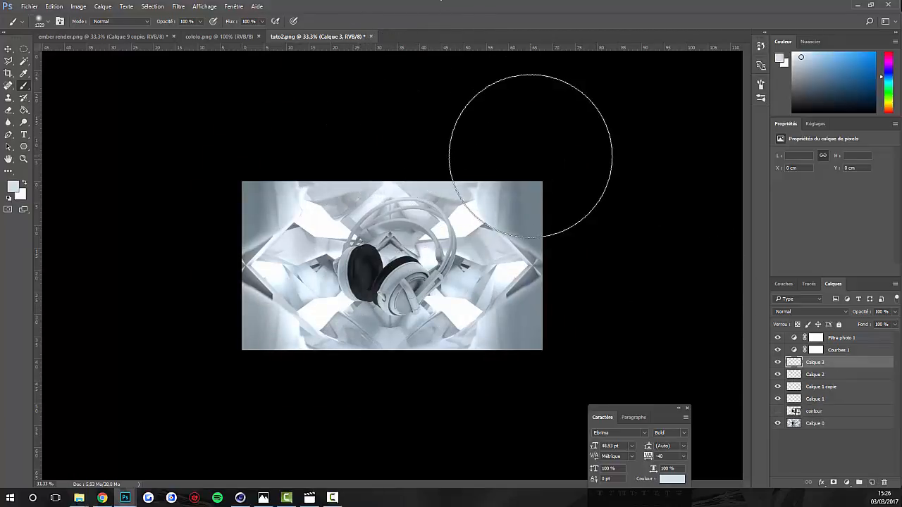
key(ctrl+plus)
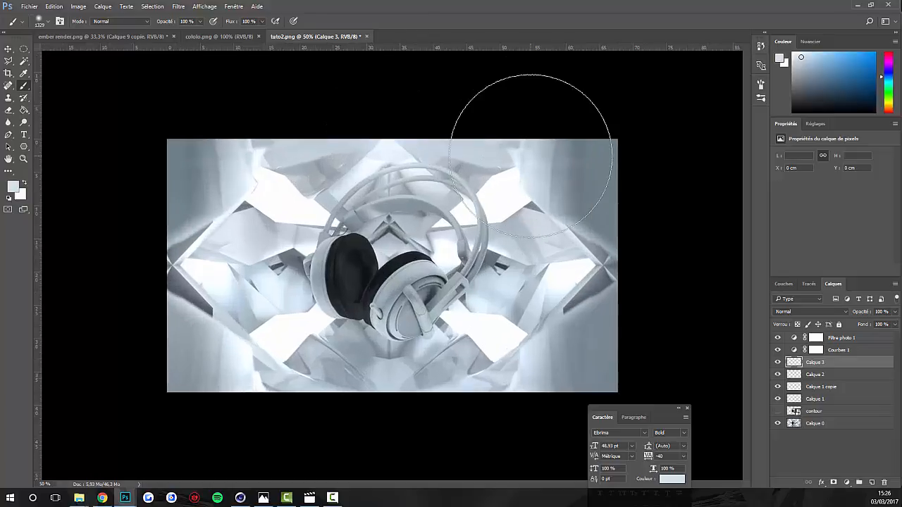
Change the blend mode of both Calque 2 and Calque 3 to Superposition.
click(835, 371)
click(814, 310)
click(804, 375)
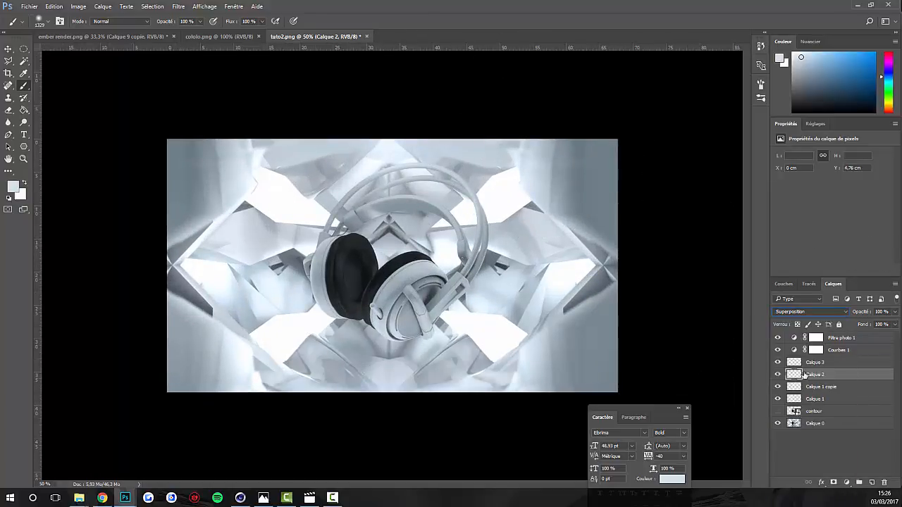
click(824, 360)
click(805, 308)
click(801, 372)
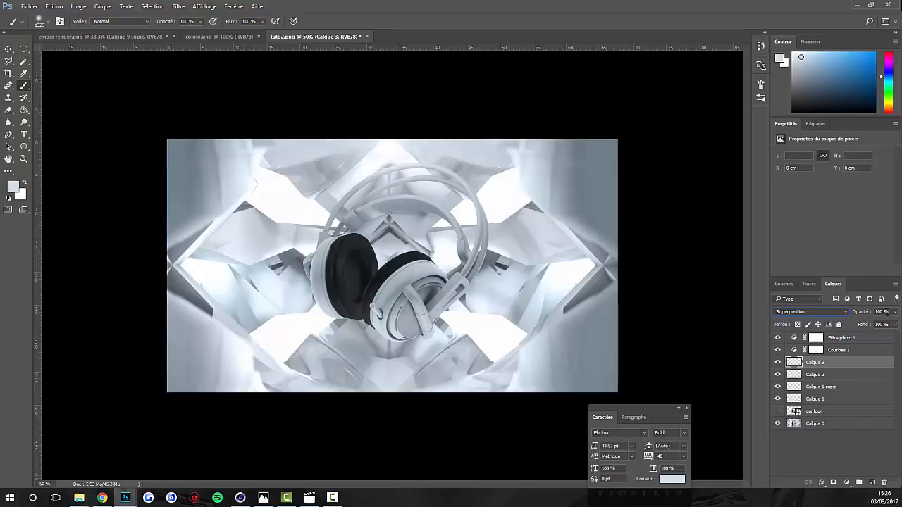
Set the opacity of Calque 3 and Calque 2 to 45% each.
text(45)
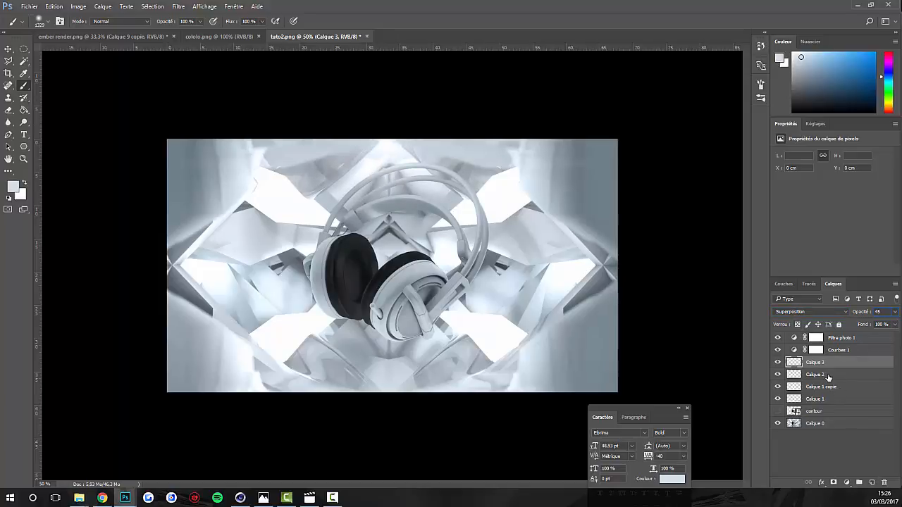
click(827, 377)
text(45)
key(Return)
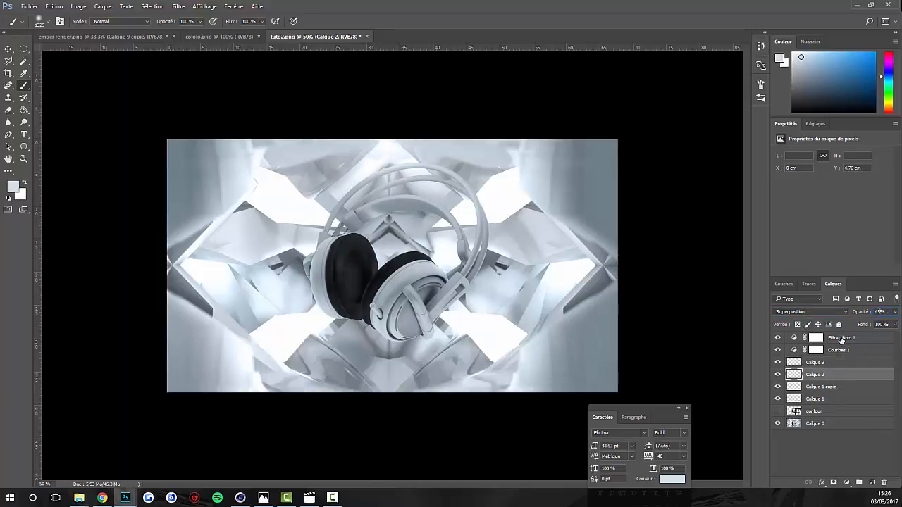
Add a layer above Calque 2 and set the foreground to light blue bbdbfb, starting from a colour sampled in the background.
click(872, 482)
click(24, 183)
click(13, 186)
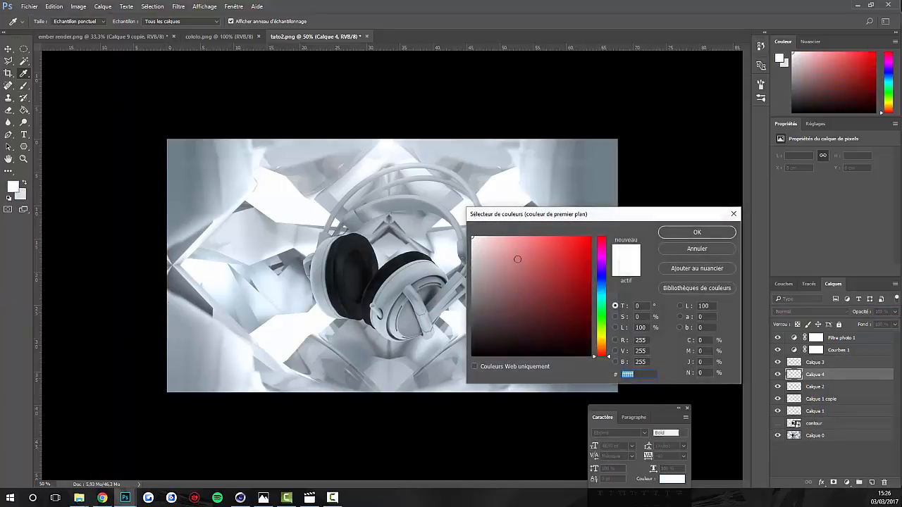
click(236, 182)
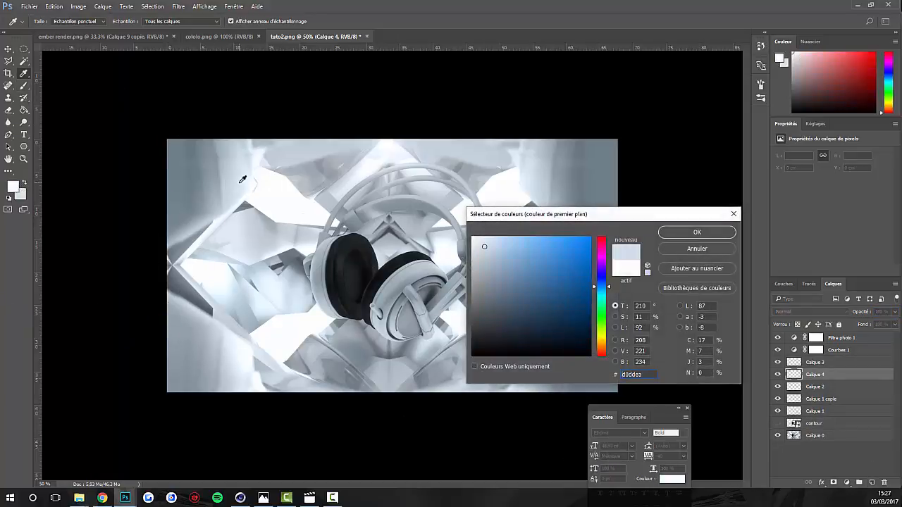
drag(536, 248, 500, 239)
key(Return)
Paint a soft light-blue glow at the bottom centre of the image on Calque 4.
key(b)
mouse_move(392, 289)
mouse_down()
mouse_move(402, 290)
mouse_move(390, 296)
mouse_up()
drag(400, 337, 410, 339)
drag(382, 395, 368, 395)
click(386, 425)
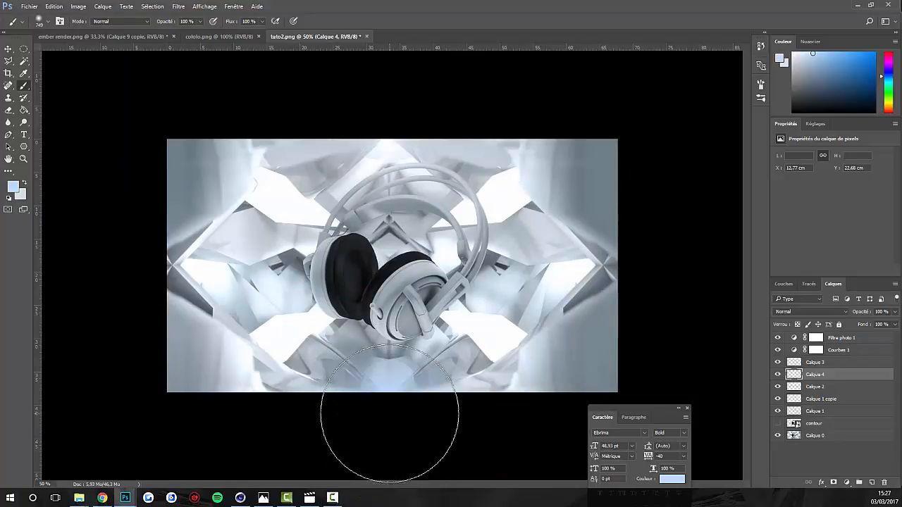
click(406, 384)
Raise the foreground colour's saturation to 35%.
click(14, 187)
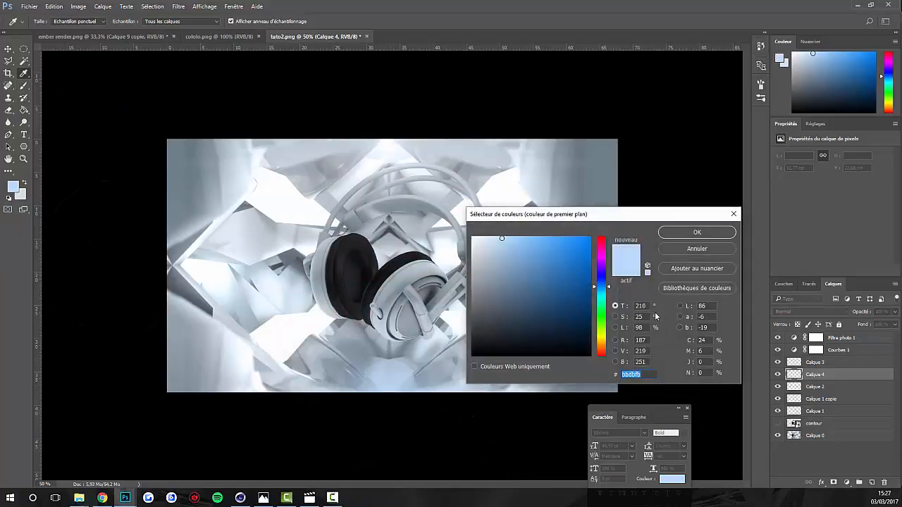
double_click(642, 316)
text(2)
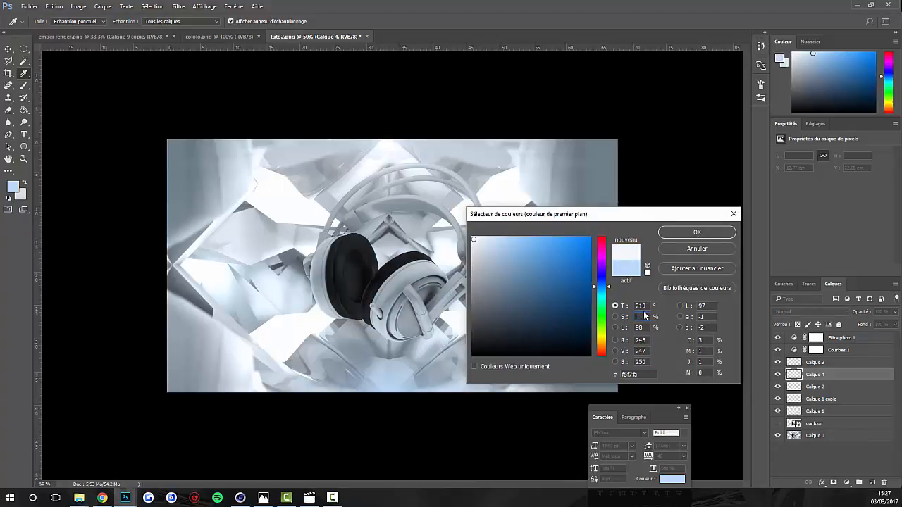
text(35)
key(Return)
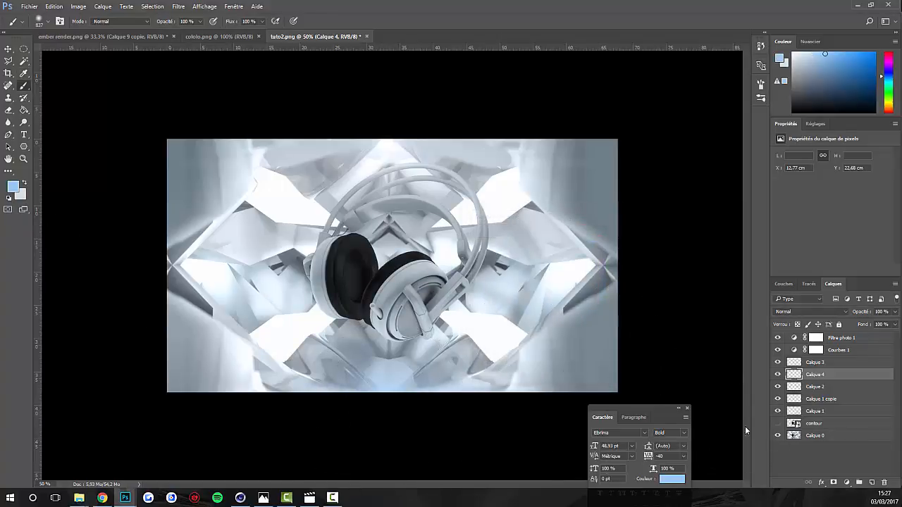
Paint stronger blue glows at the bottom and top centre of the image on Calque 4, enlarging the brush for the top one.
click(394, 437)
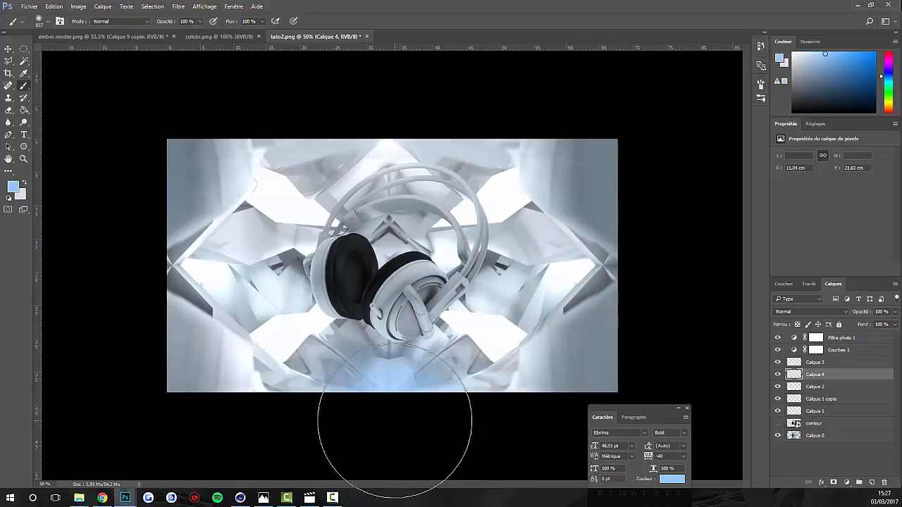
click(393, 440)
alt+right_click(400, 155)
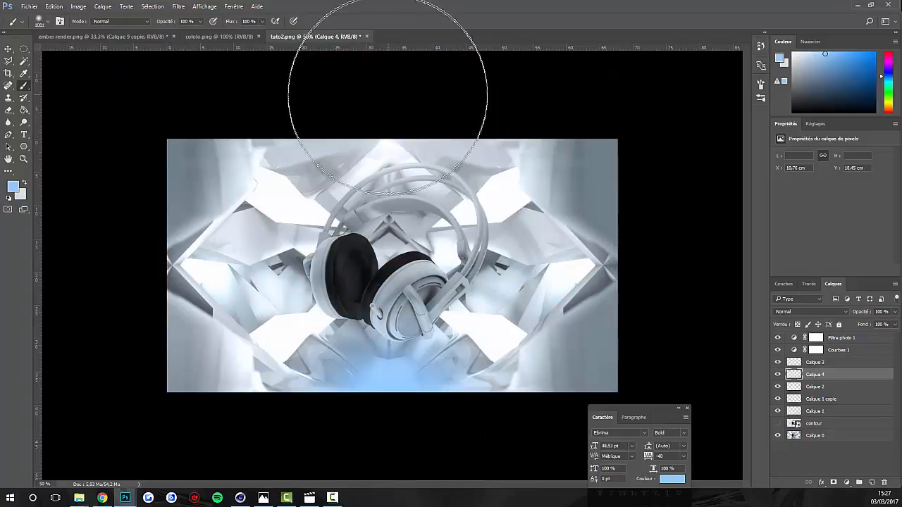
click(386, 102)
Change Calque 4's blend mode to Superposition and lower its opacity to 12%.
click(811, 312)
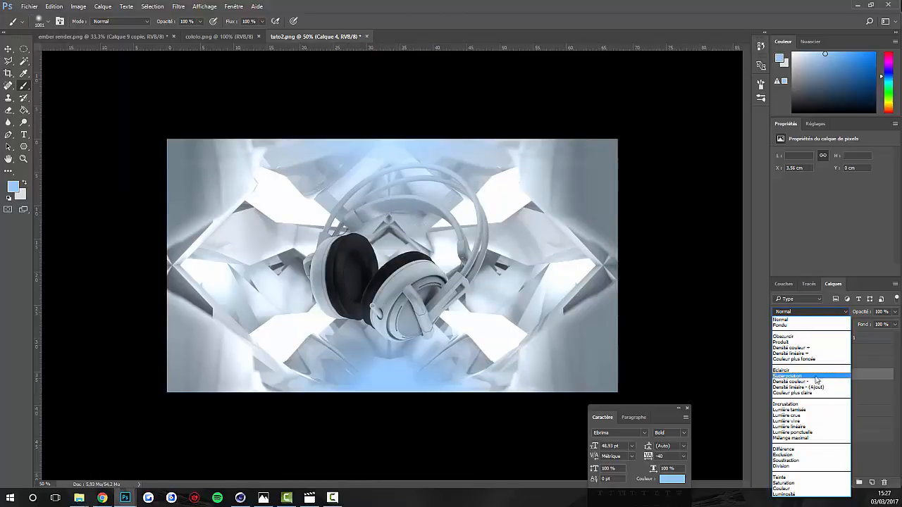
click(814, 376)
click(895, 313)
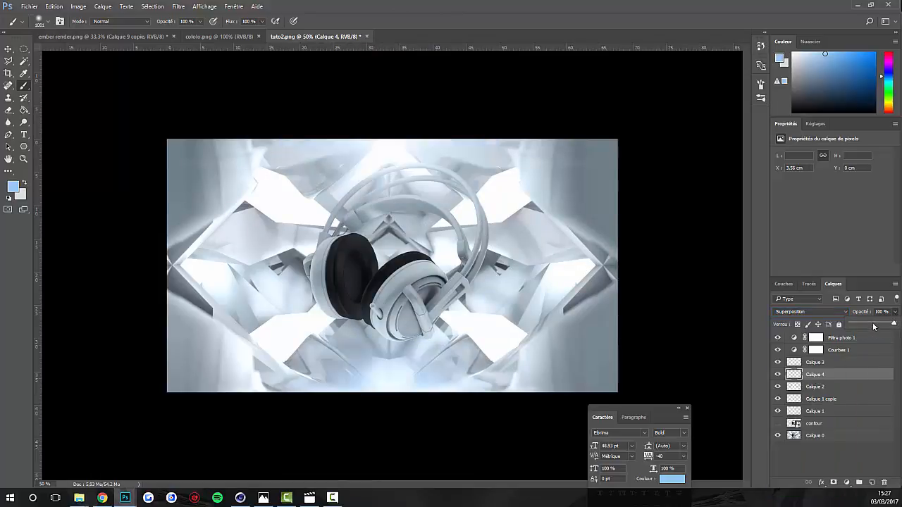
drag(860, 323, 855, 325)
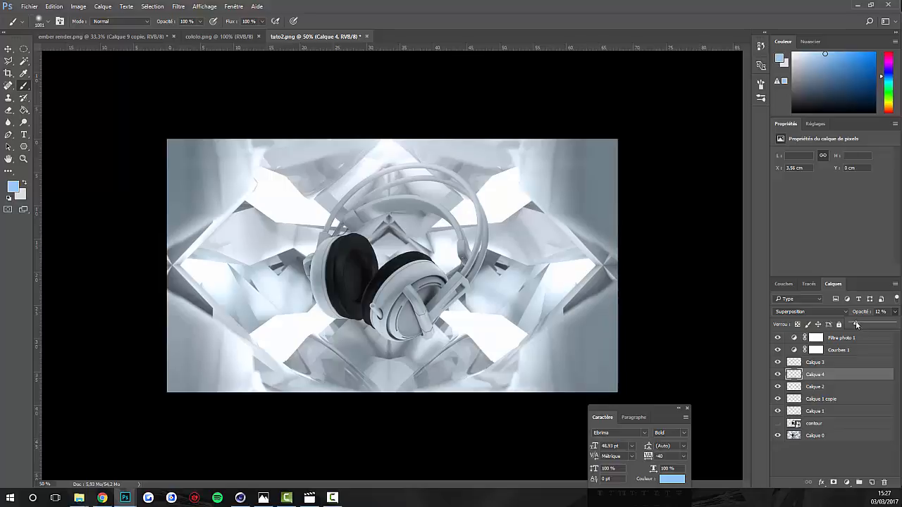
Add a new layer above Calque 4 and reduce the brush size to 349 px.
click(872, 483)
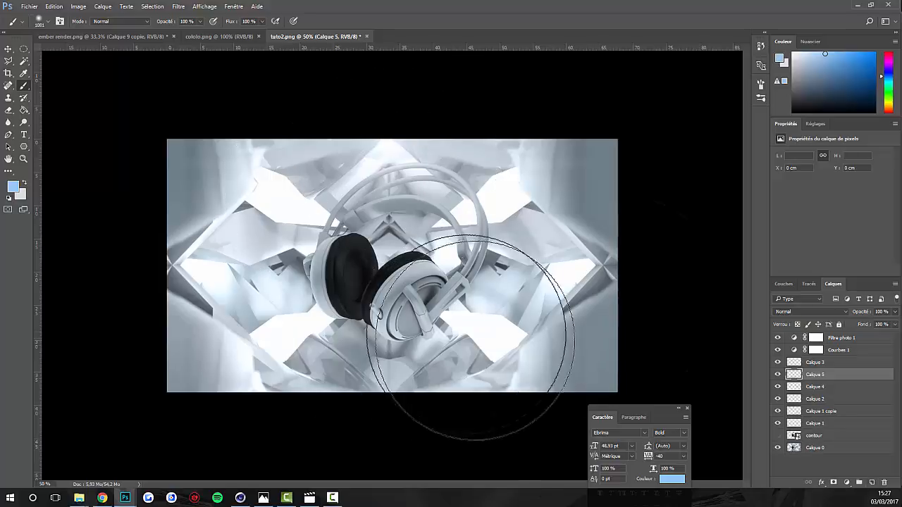
alt+drag(394, 325, 363, 357)
alt+drag(424, 351, 378, 363)
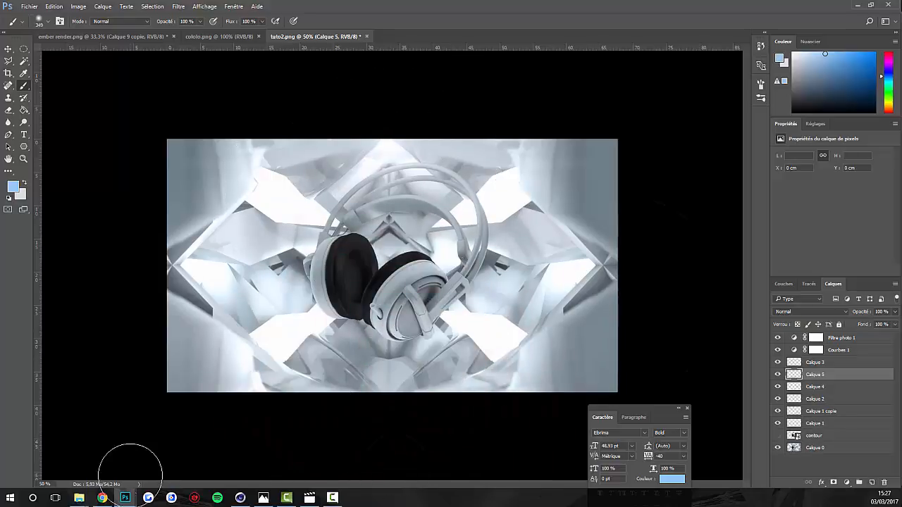
Switch to Cinema 4D, add a light to the scene and hide the SIBERIA headset.
click(263, 498)
click(857, 5)
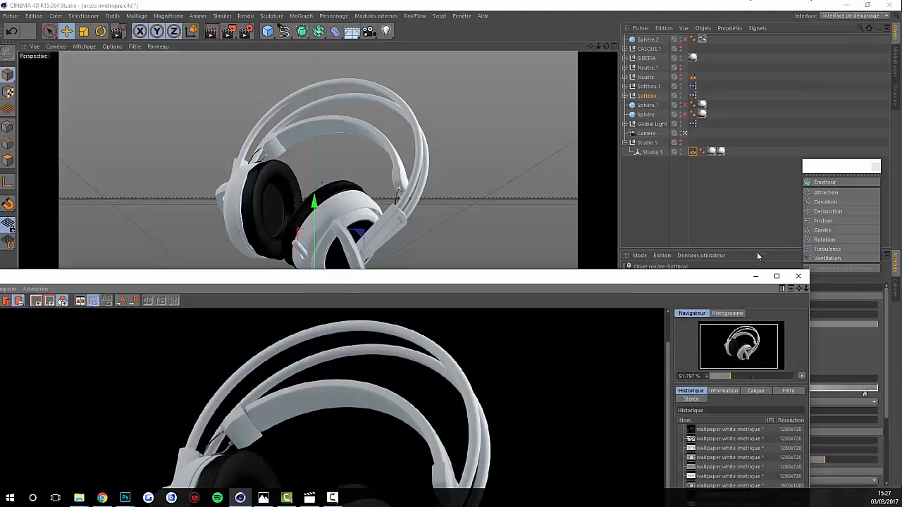
click(755, 275)
click(385, 31)
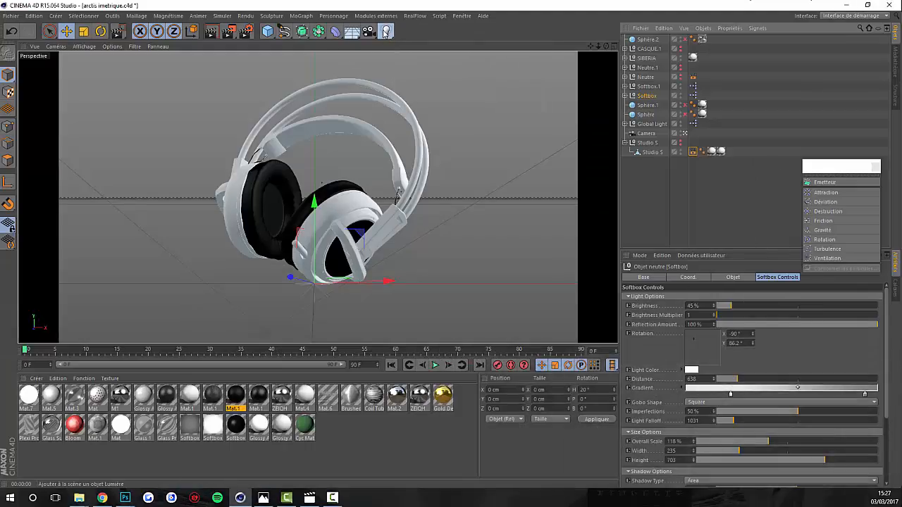
alt+click(679, 67)
alt+click(680, 67)
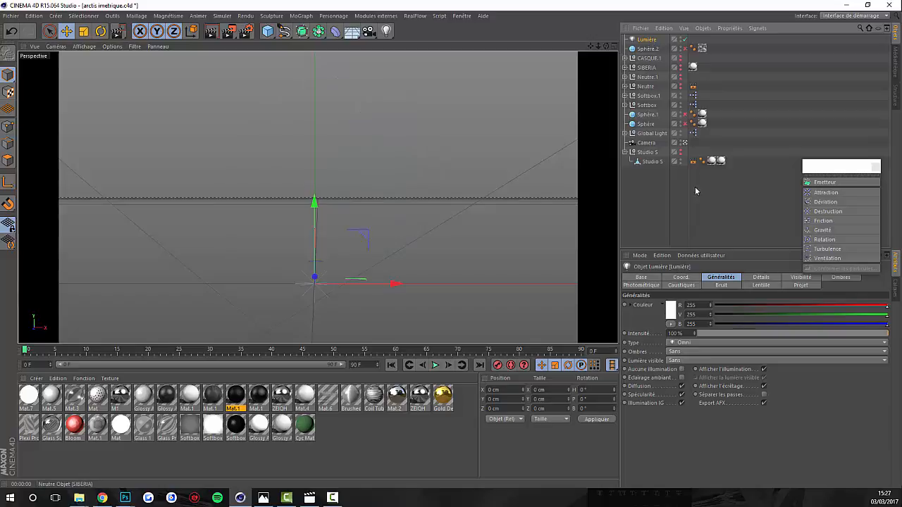
Set the light's visible light to Volumétrique, leaving its shadows at Sans.
click(689, 351)
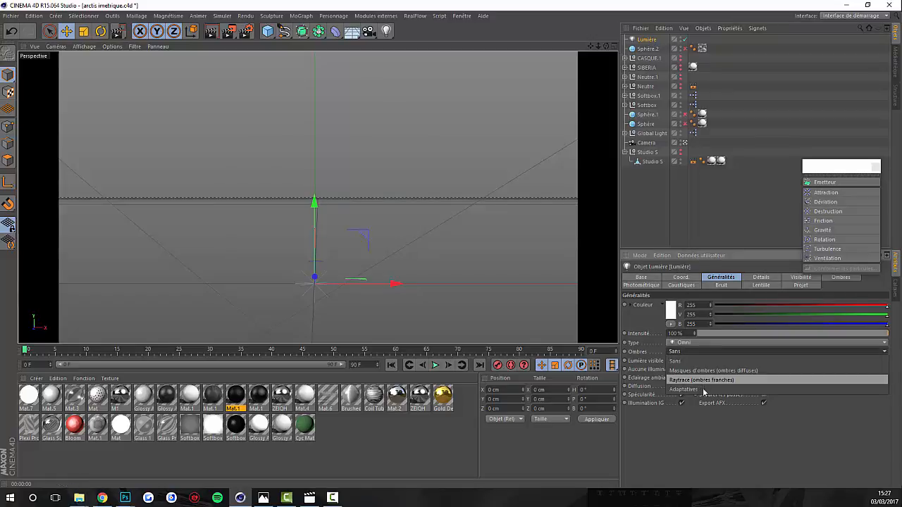
click(690, 352)
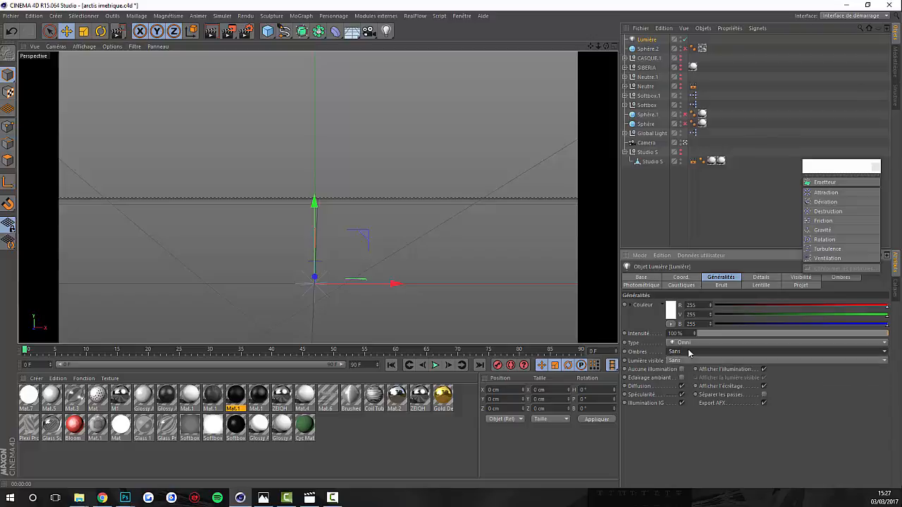
click(691, 361)
click(697, 389)
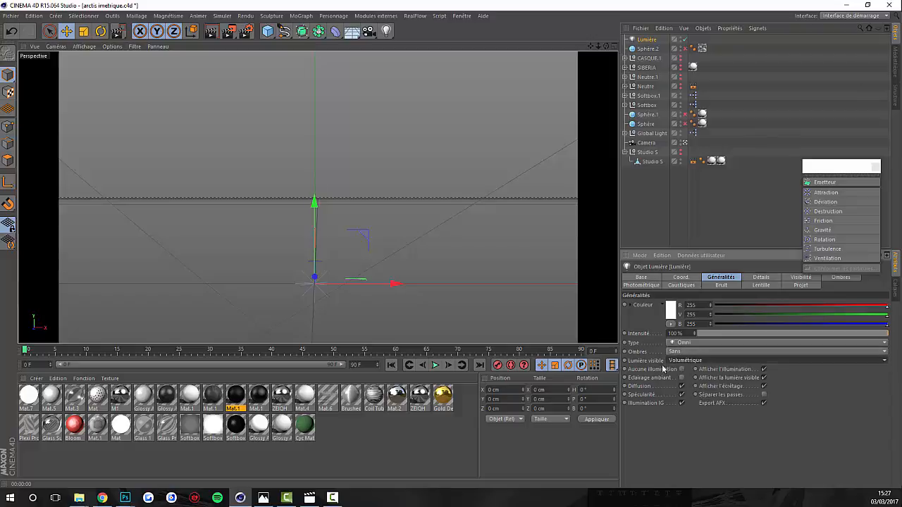
Move the light up along the Y axis to about 59 cm.
click(88, 31)
click(66, 31)
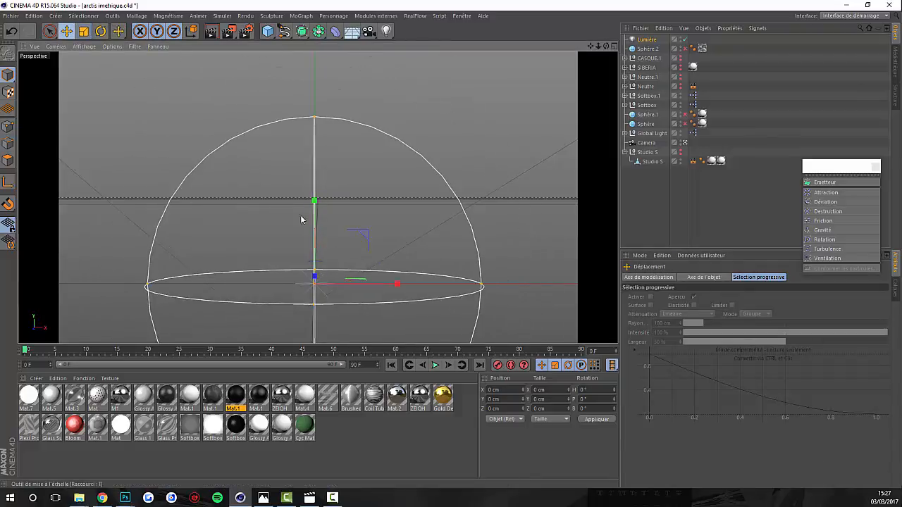
drag(314, 201, 315, 146)
Render a large rectangular region around the volumetric light to preview its glow, and switch back to the tuto2.png document in Photoshop.
click(265, 47)
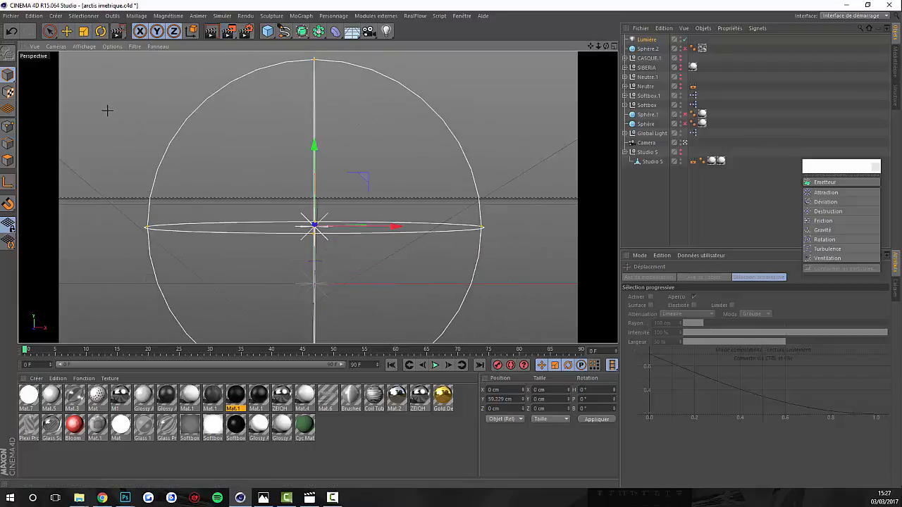
drag(107, 110, 509, 308)
click(494, 379)
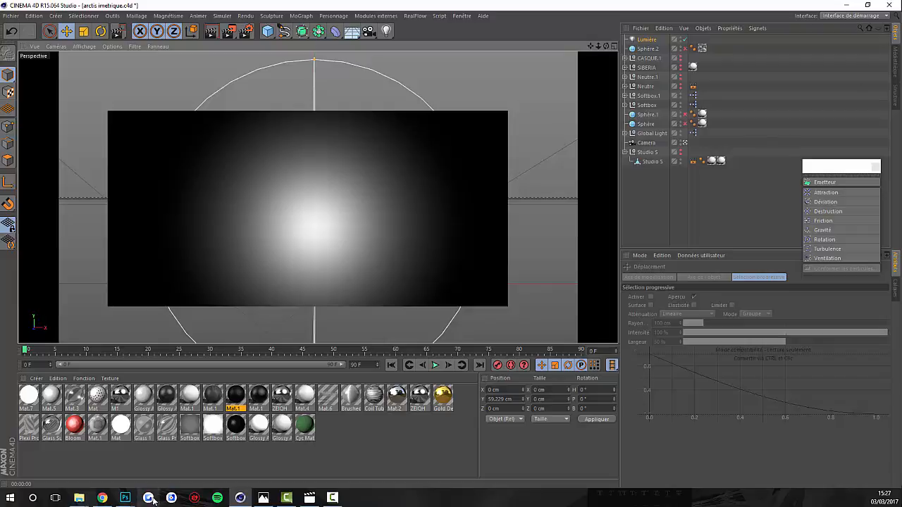
mouse_move(124, 497)
click(65, 462)
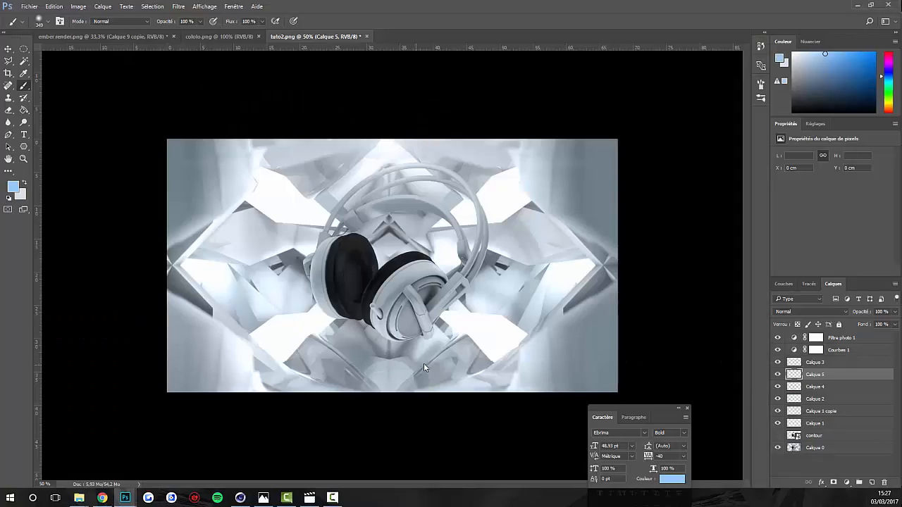
Paint soft light-blue glows on Calque 5 at the centre of the image's lower and upper edges.
alt+right_click(386, 375)
mouse_move(390, 422)
mouse_down()
mouse_move(401, 413)
mouse_move(394, 394)
mouse_move(386, 403)
mouse_up()
right_click(396, 393)
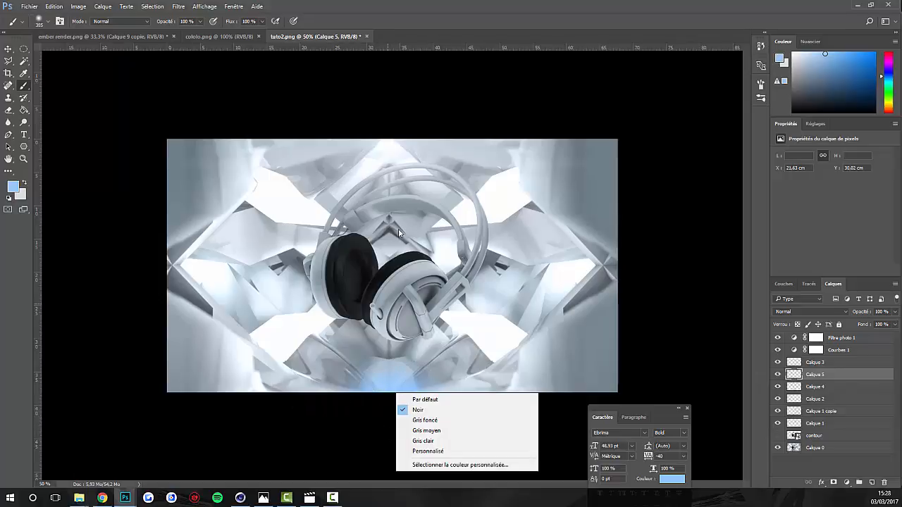
click(385, 125)
click(385, 120)
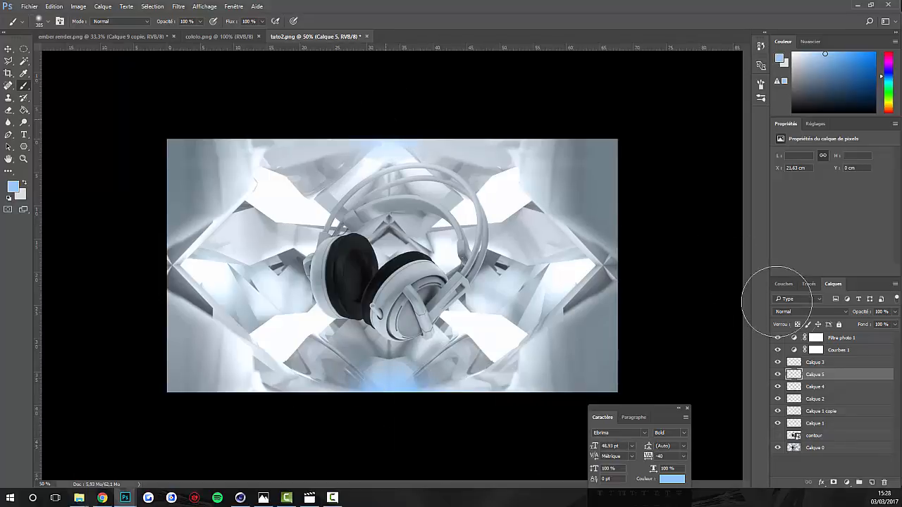
Blend Calque 5 in Superposition mode and reduce its opacity to 57 %.
click(786, 313)
click(830, 376)
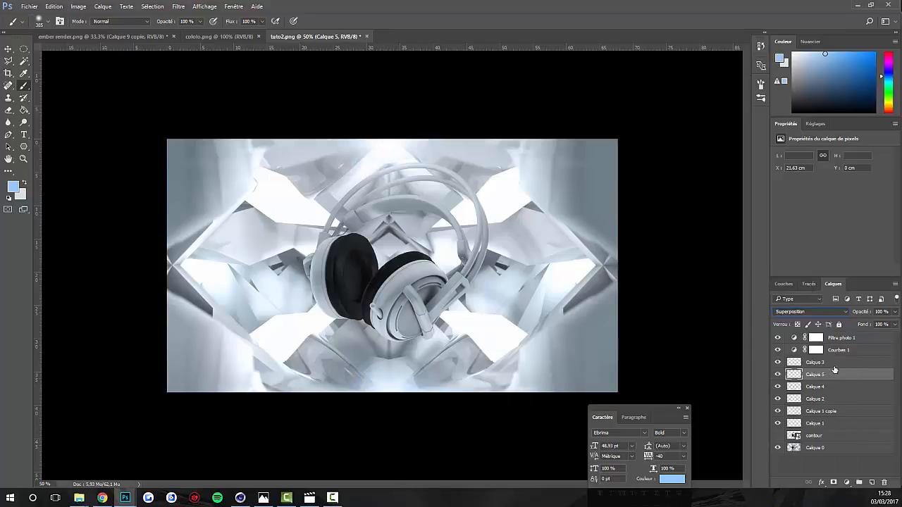
drag(895, 314, 877, 326)
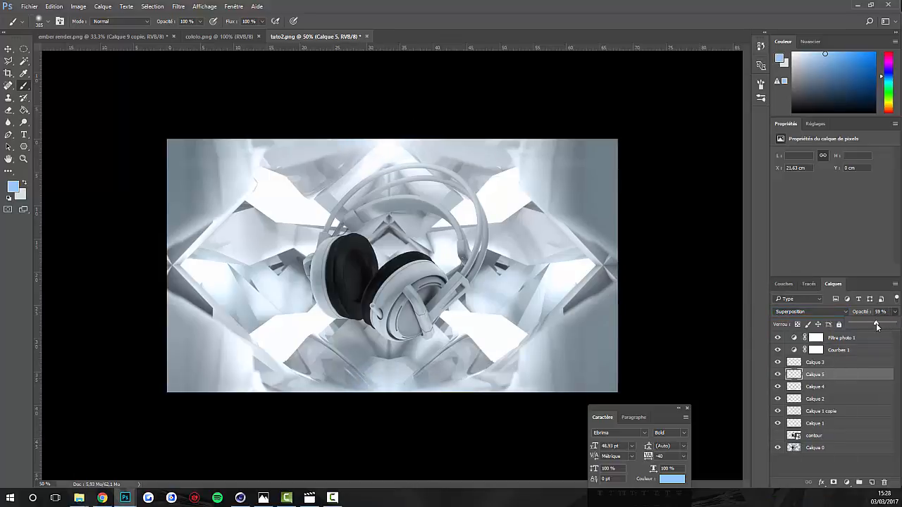
click(780, 343)
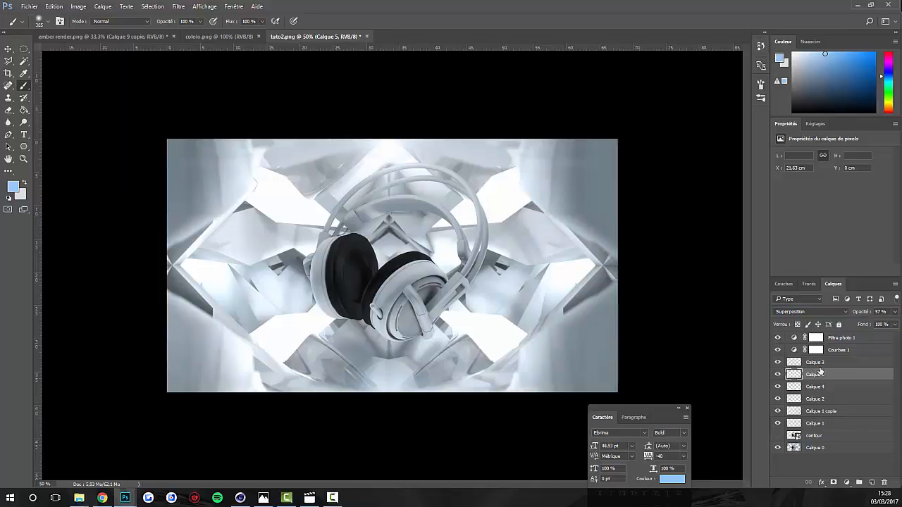
Group all the layers from Filtre photo 1 down to Calque 1.
click(840, 339)
shift+click(829, 422)
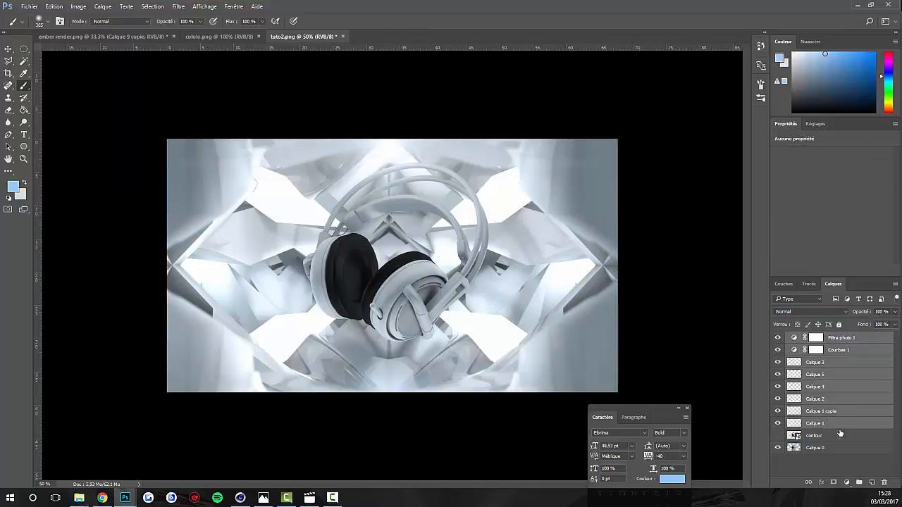
click(860, 482)
Compare the image with and without the new layer group, and briefly show the contour layer before hiding it again.
click(778, 338)
click(779, 339)
click(779, 339)
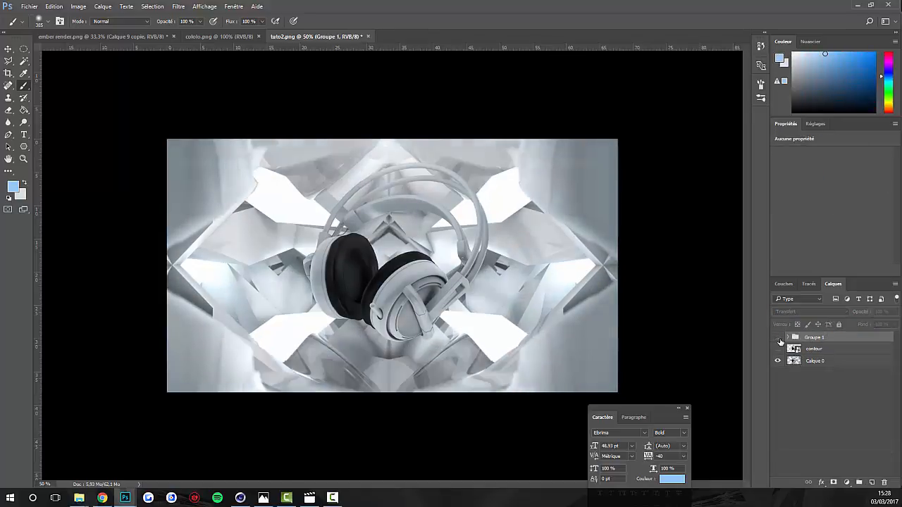
click(778, 339)
key(ctrl+plus)
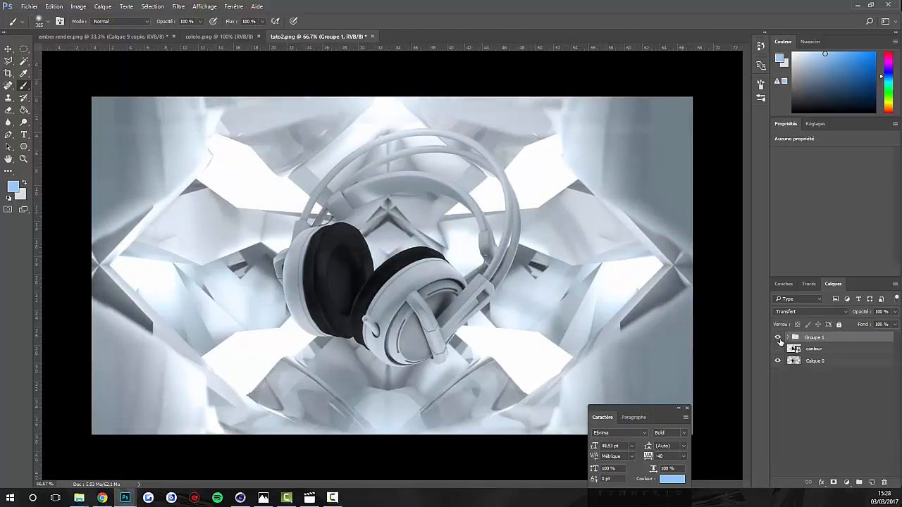
click(778, 338)
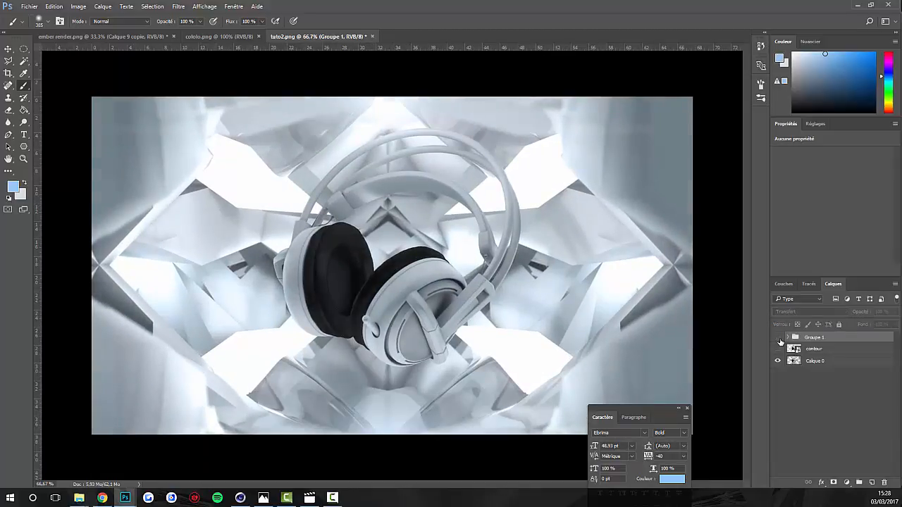
click(779, 338)
click(778, 349)
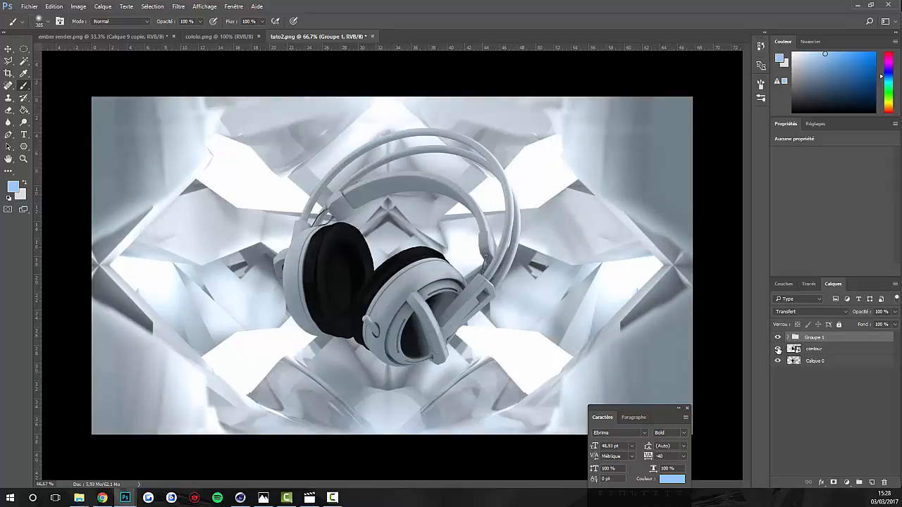
click(778, 349)
Load the contour layer's outline as a selection around the headset, keeping that layer hidden.
click(828, 351)
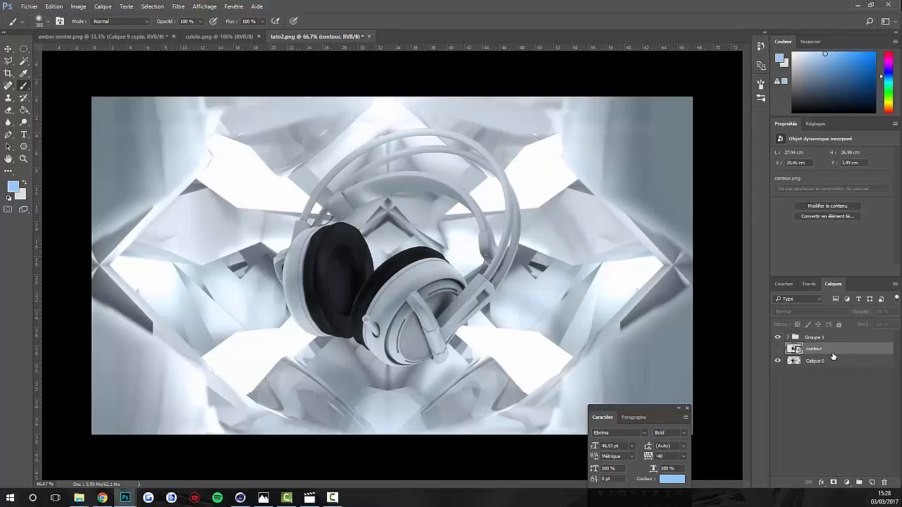
click(778, 349)
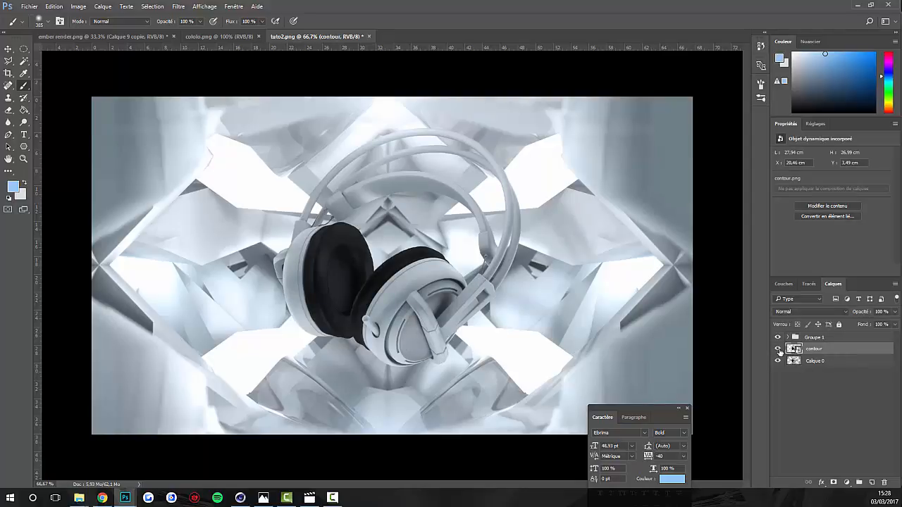
click(778, 349)
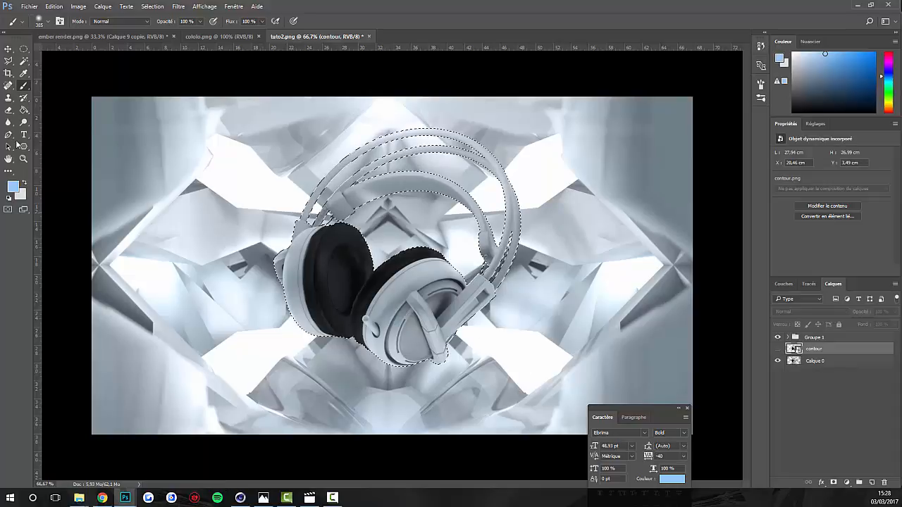
Add a new empty layer directly above Calque 1 inside Groupe 1.
click(830, 362)
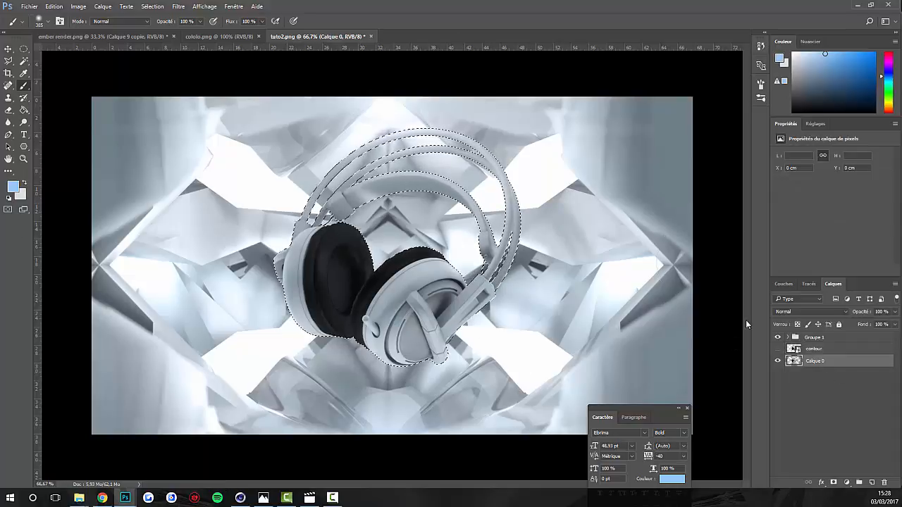
click(788, 338)
click(826, 434)
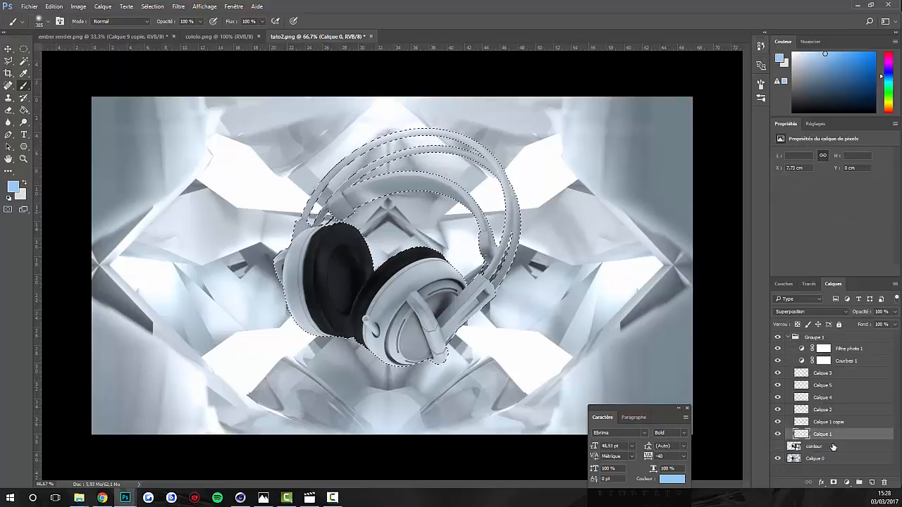
click(872, 483)
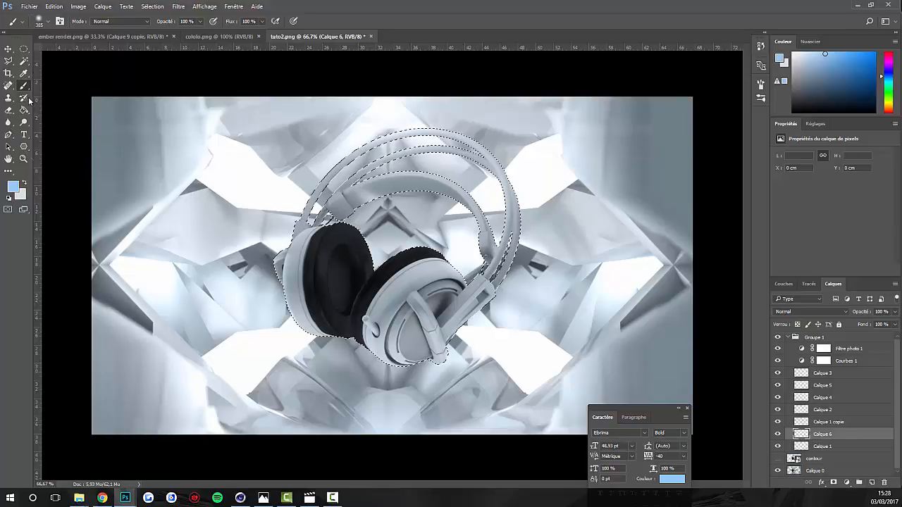
Paint soft light-blue reflections inside the selection on the bottom of the front earcup and along the top of the headband.
alt+right_click(458, 320)
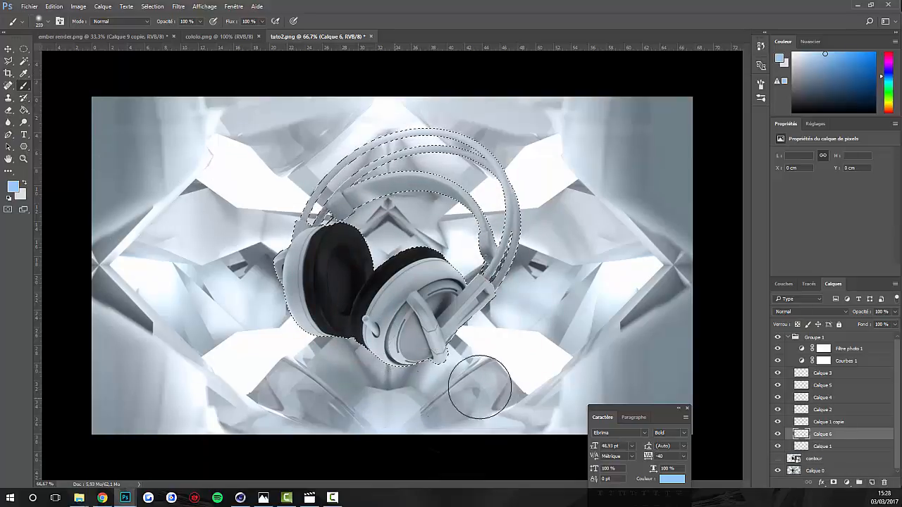
mouse_move(477, 387)
mouse_down()
mouse_move(409, 407)
mouse_move(471, 366)
mouse_move(436, 389)
mouse_up()
alt+right_click(436, 389)
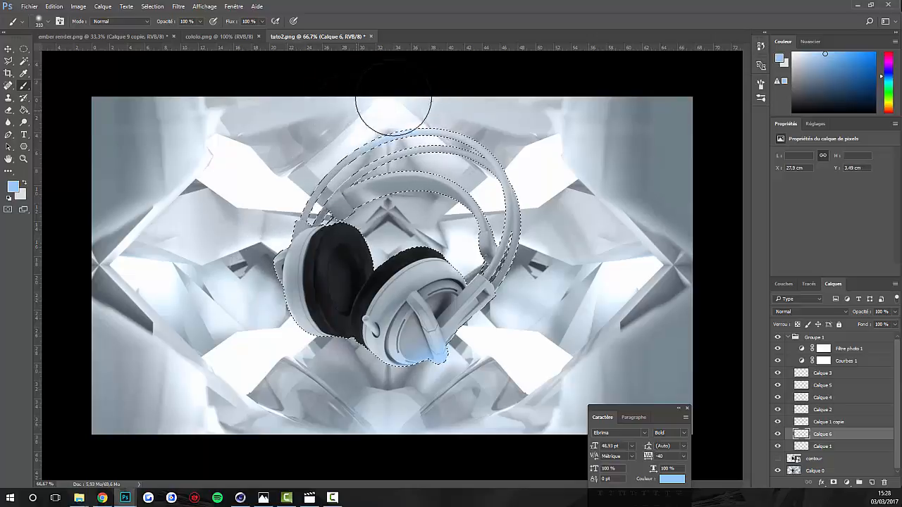
drag(379, 104, 445, 132)
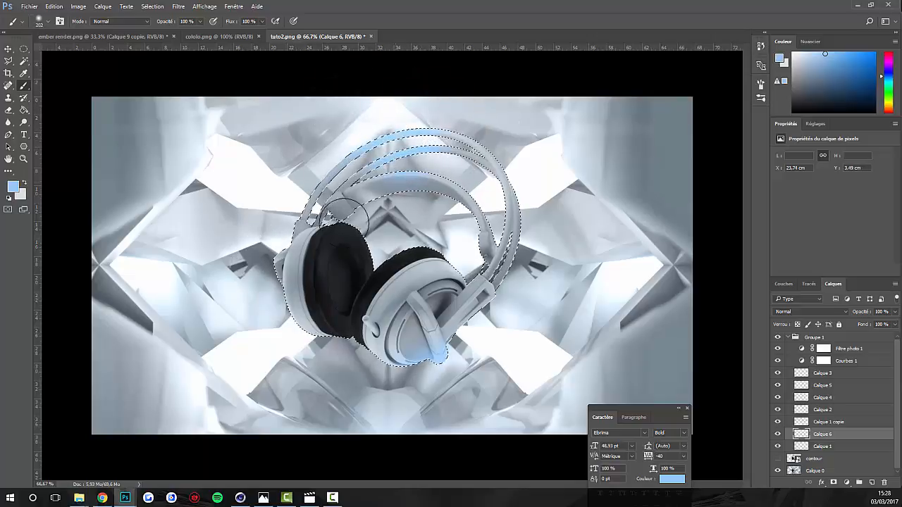
alt+right_click(242, 302)
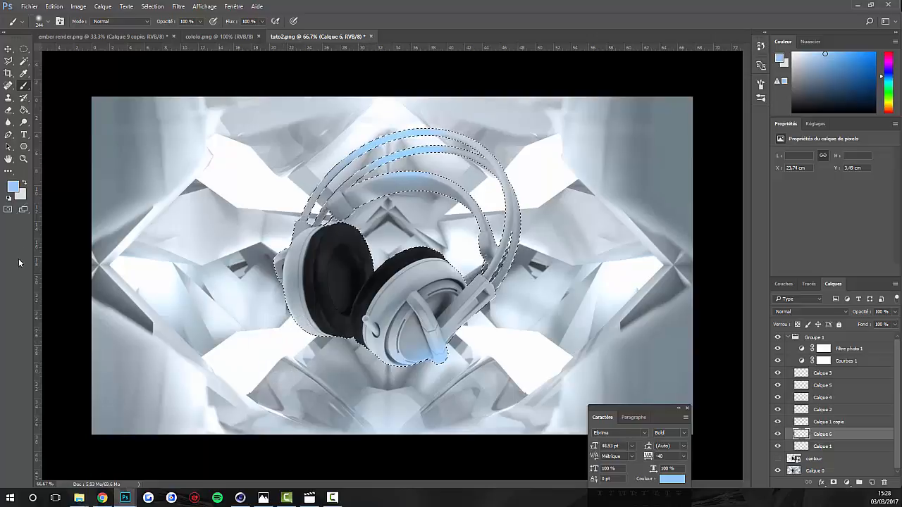
Set the foreground colour to the very pale blue e5eef6 and shrink the brush.
click(12, 186)
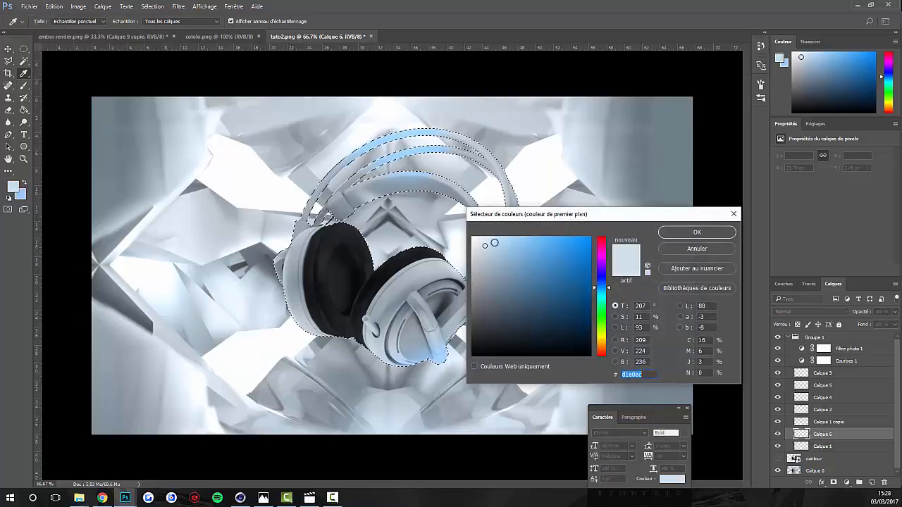
click(480, 240)
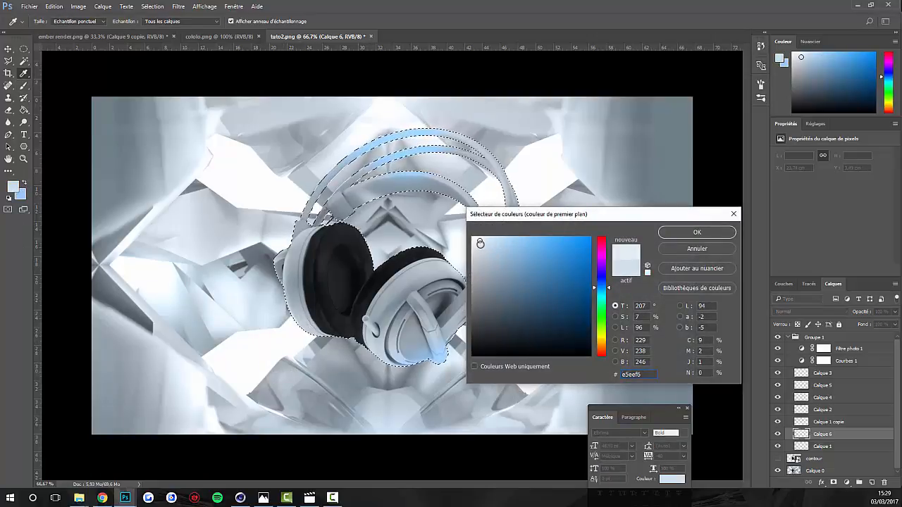
key(Return)
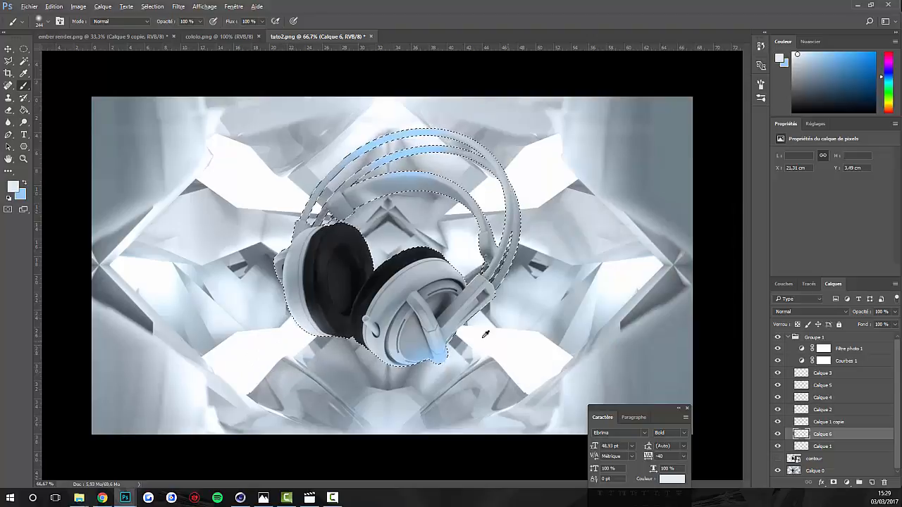
alt+right_click(483, 335)
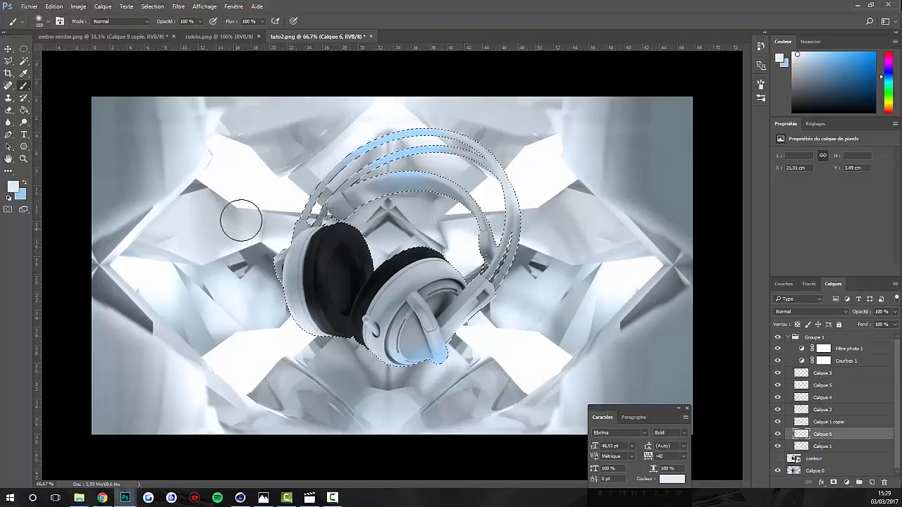
alt+right_click(366, 241)
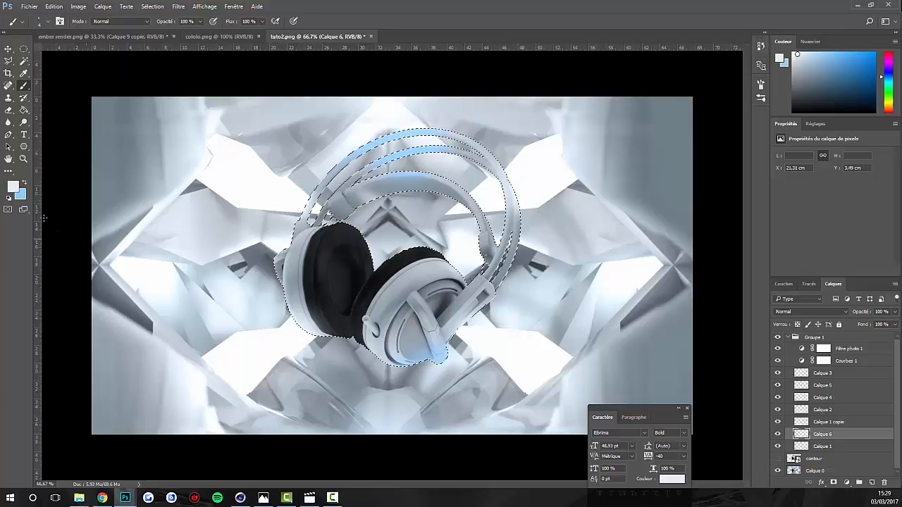
Clear the headset selection and set the reflection layer Calque 6 to Superposition blending.
click(26, 48)
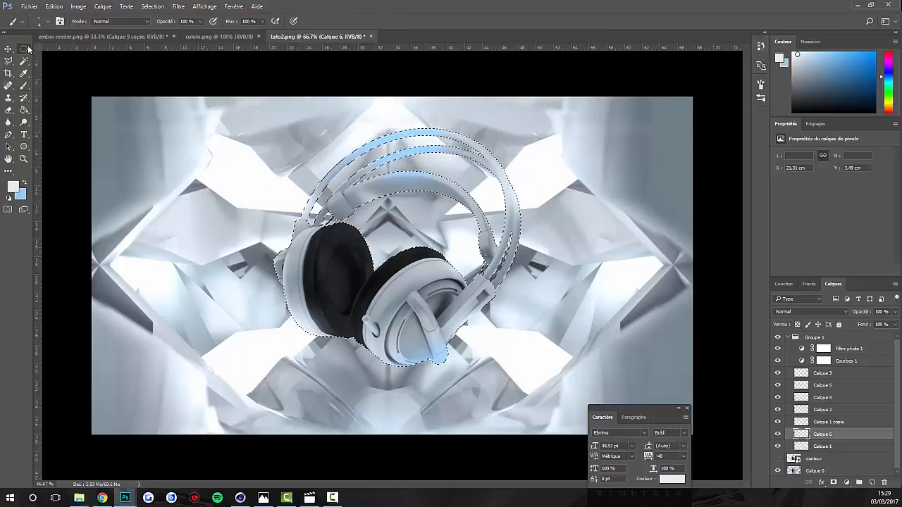
right_click(486, 171)
click(549, 177)
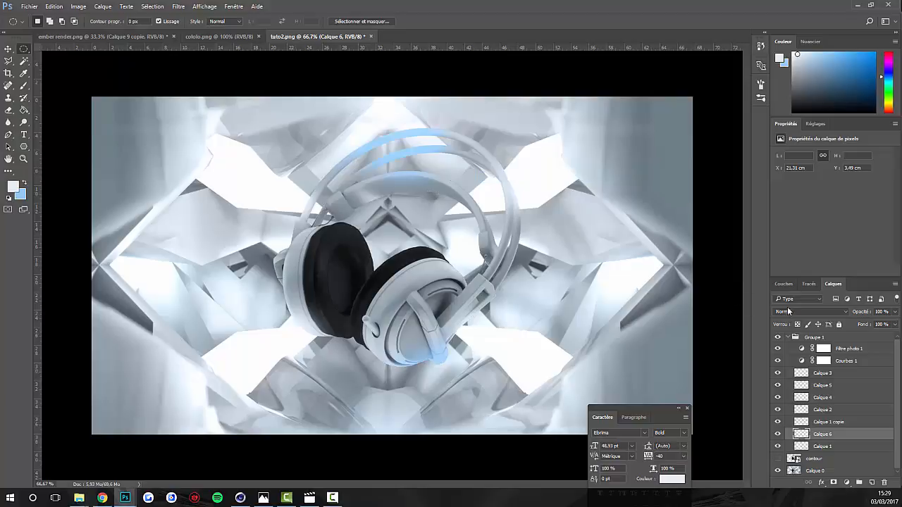
click(787, 311)
click(807, 360)
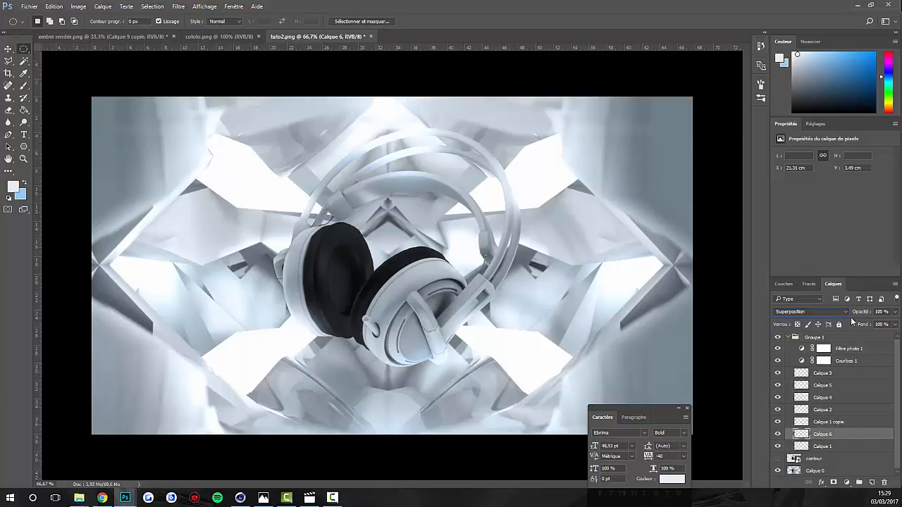
Soften the headband reflections on Calque 6 with the Eraser and lower the layer's opacity to 62 %.
click(9, 109)
drag(392, 148, 161, 168)
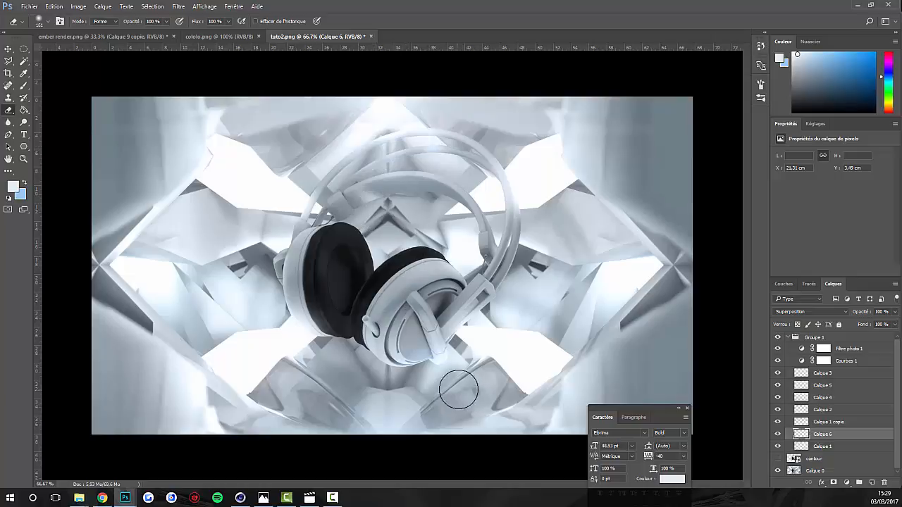
click(895, 312)
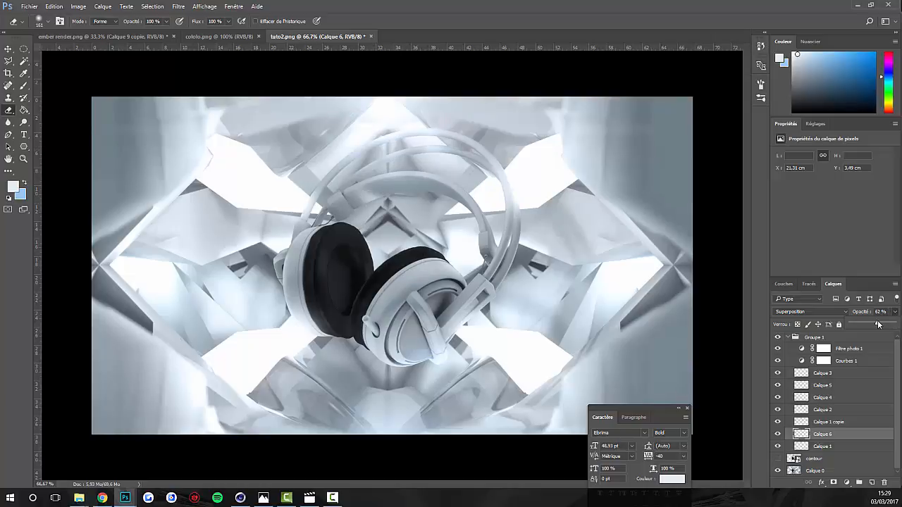
drag(878, 324, 878, 324)
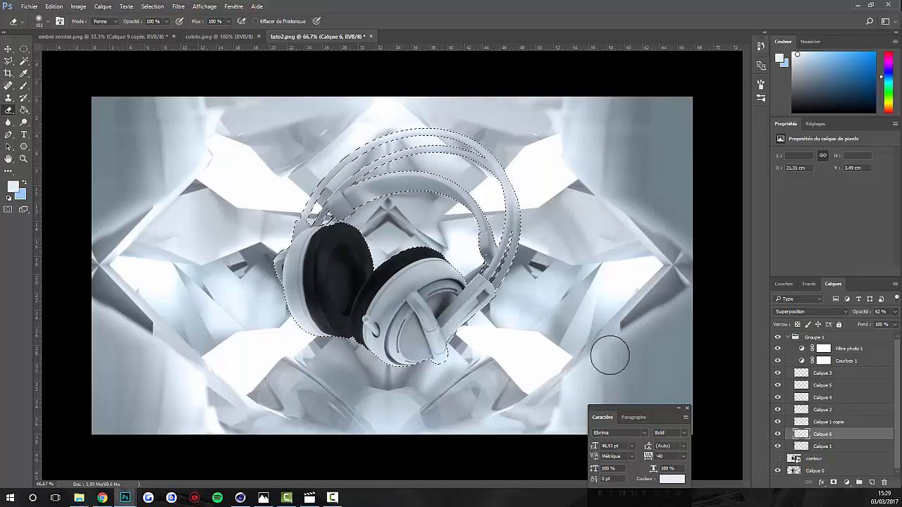
Select the headset outline again from the contour layer and add a new layer above Calque 6.
ctrl+click(793, 459)
click(871, 482)
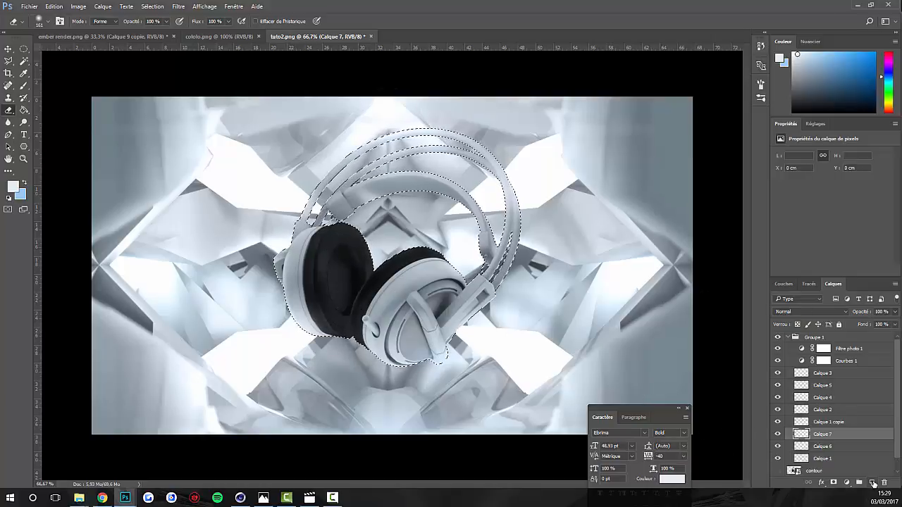
Paint near-black shading over the ear cushions on Calque 7 and set the layer to Lumière tamisée blending.
click(19, 188)
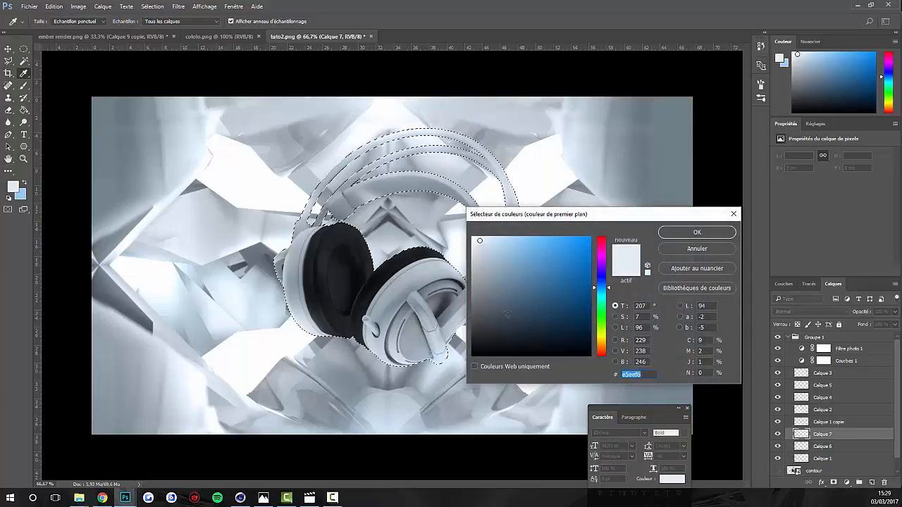
click(475, 340)
key(Return)
key(b)
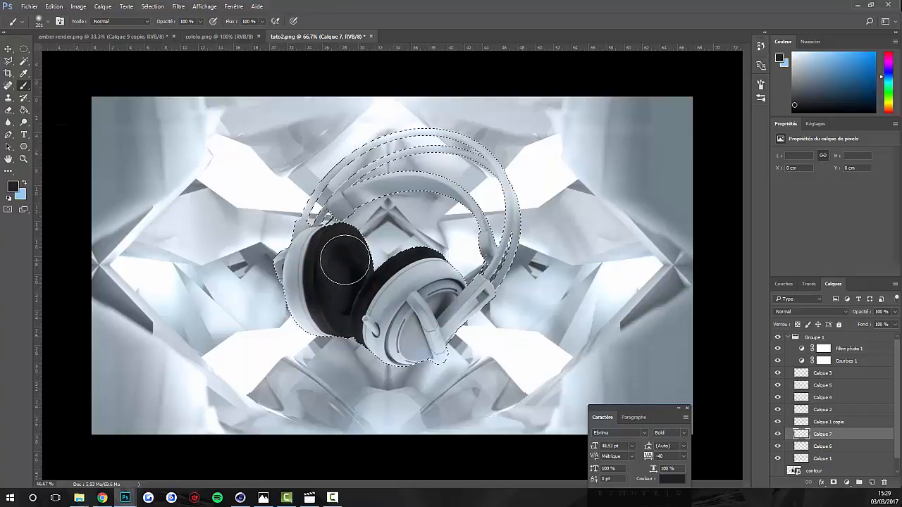
drag(344, 261, 345, 277)
click(818, 312)
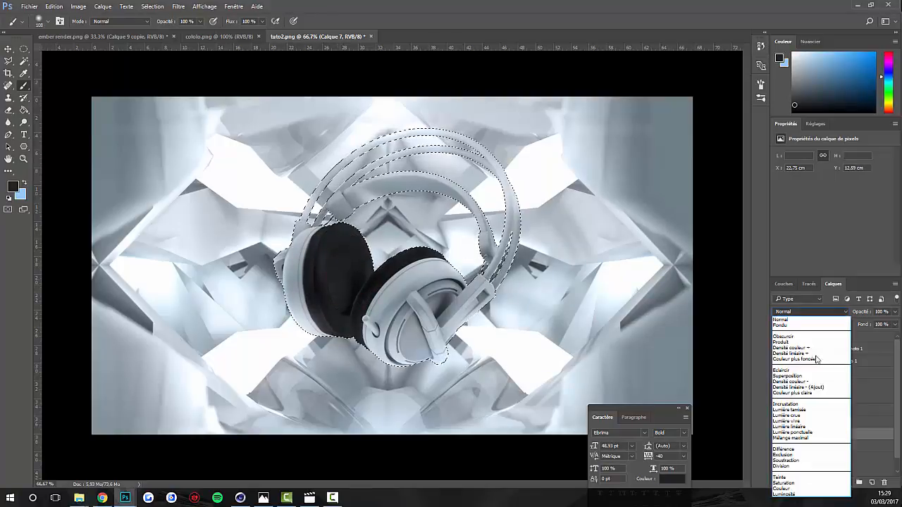
click(810, 403)
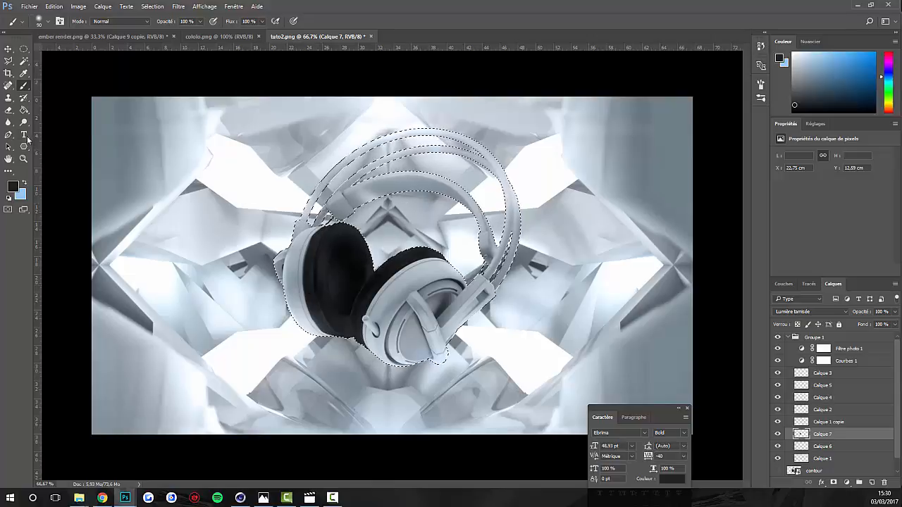
Refine the dark cushion shading on Calque 7 with the Eraser and Brush, and clear the headset selection.
click(8, 110)
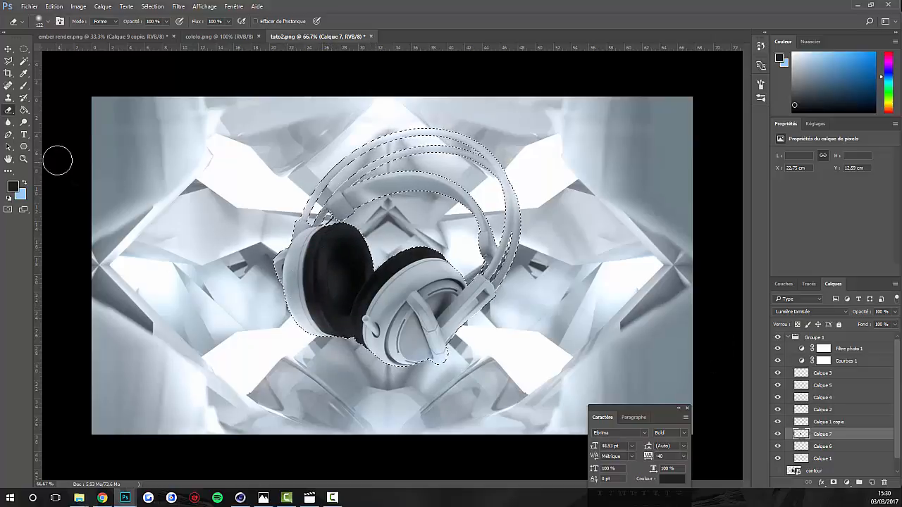
click(23, 85)
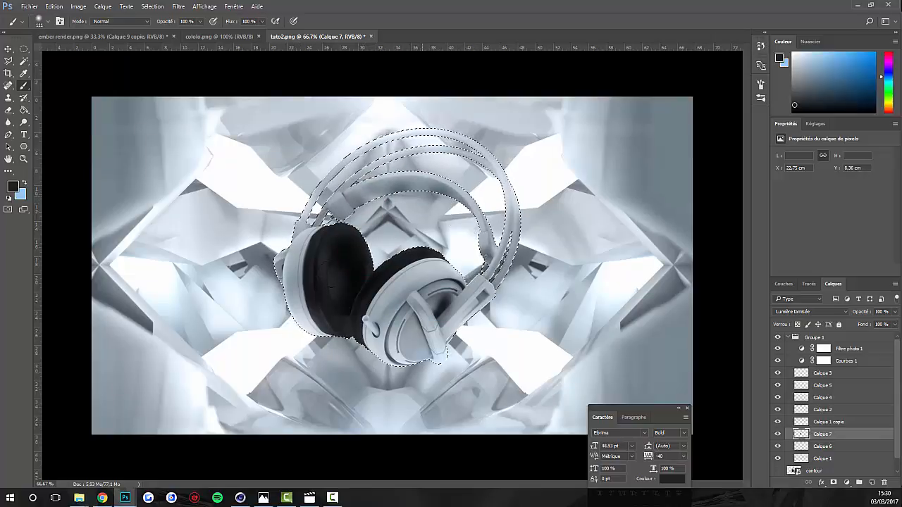
key(m)
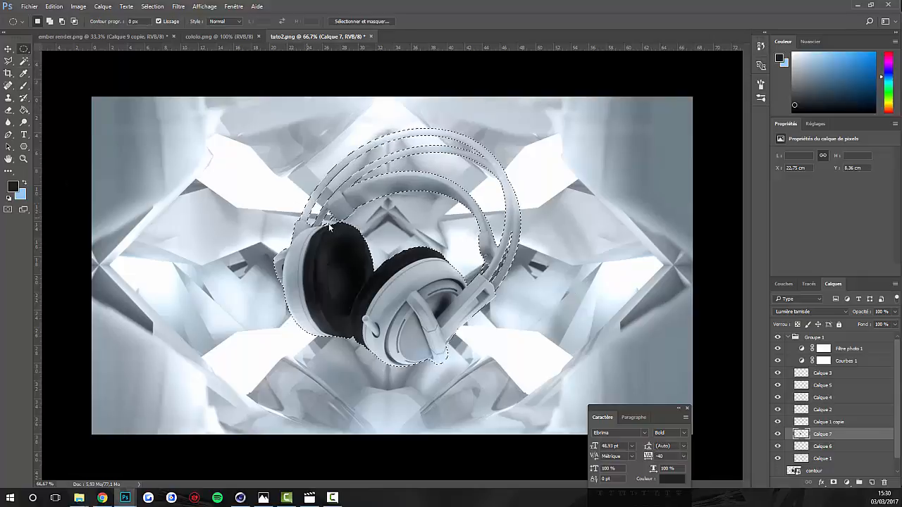
click(331, 229)
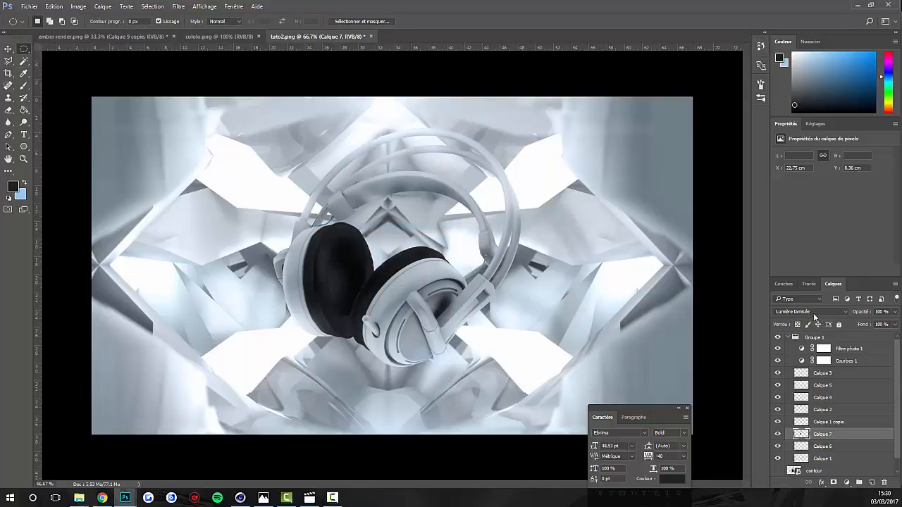
Lower the opacity of Calque 7 to 29 % and compare the headset with and without Calque 6 and Calque 7.
click(812, 312)
click(812, 312)
click(778, 437)
click(778, 436)
click(894, 311)
drag(872, 325, 866, 325)
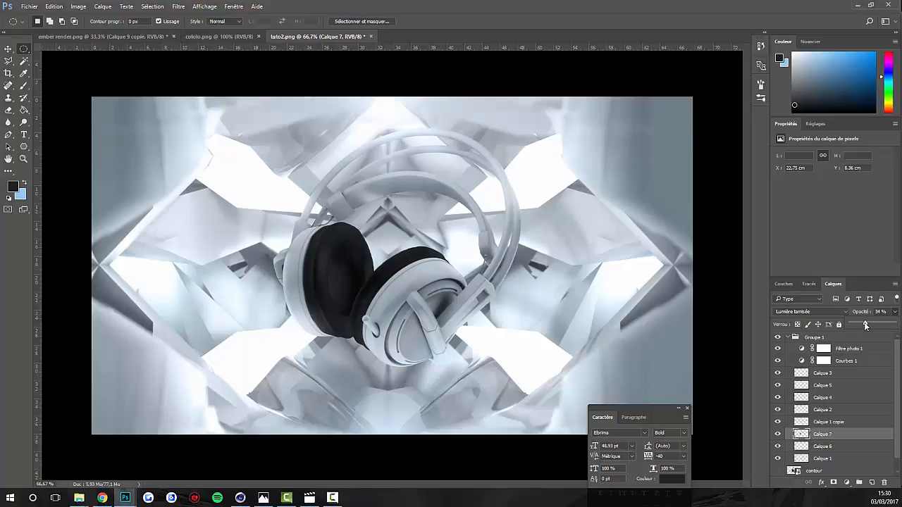
click(778, 445)
click(779, 445)
click(778, 435)
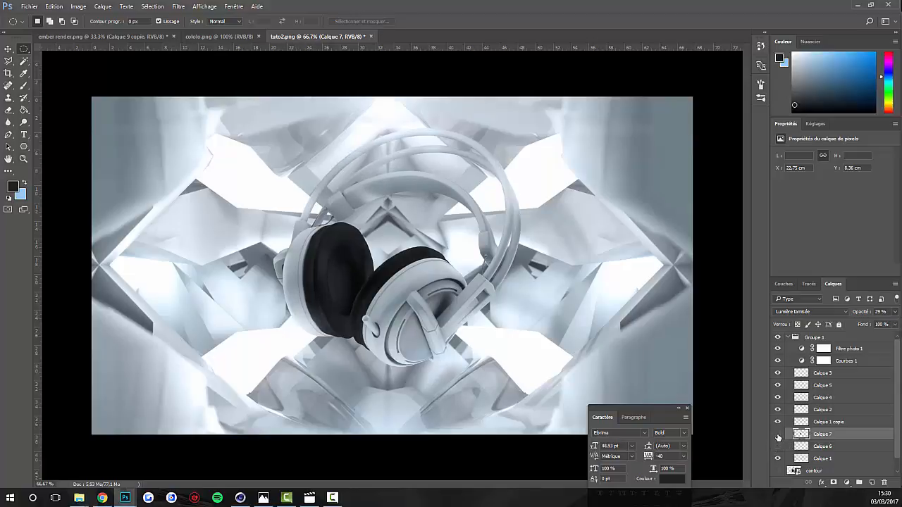
click(777, 436)
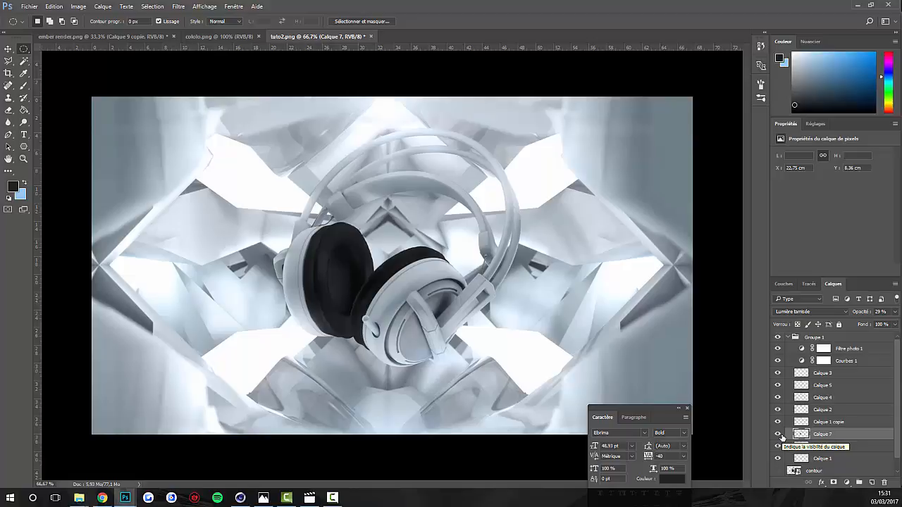
Select everything outside the headset by inverting the contour layer's outline, and add a new layer just above Calque 1.
scroll(783, 430, down, 1)
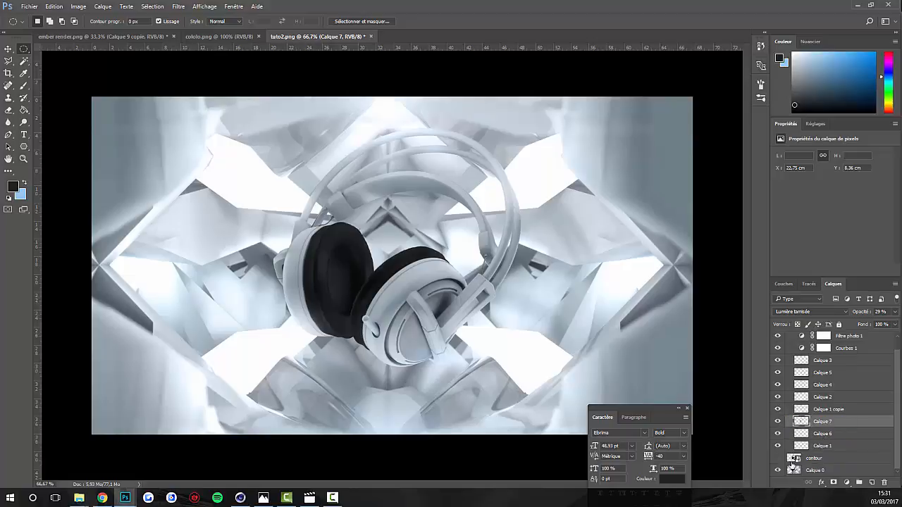
ctrl+click(818, 457)
ctrl+click(791, 459)
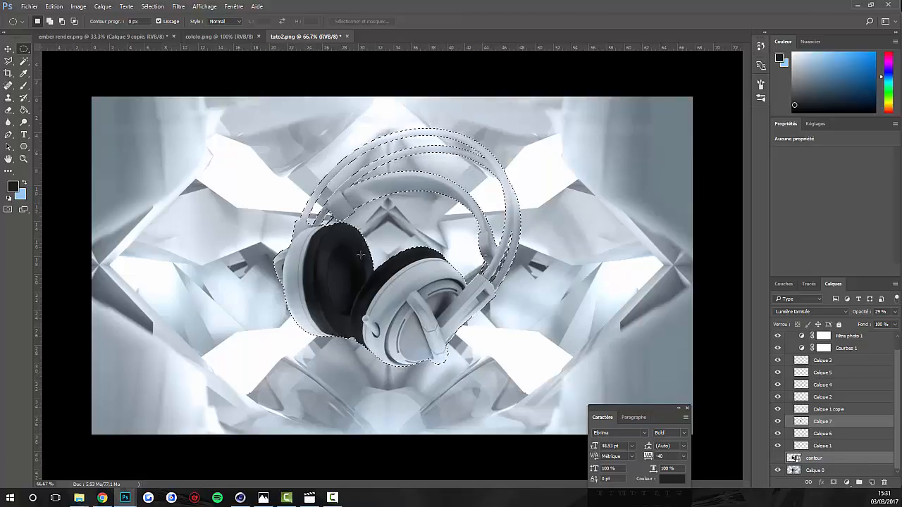
right_click(379, 172)
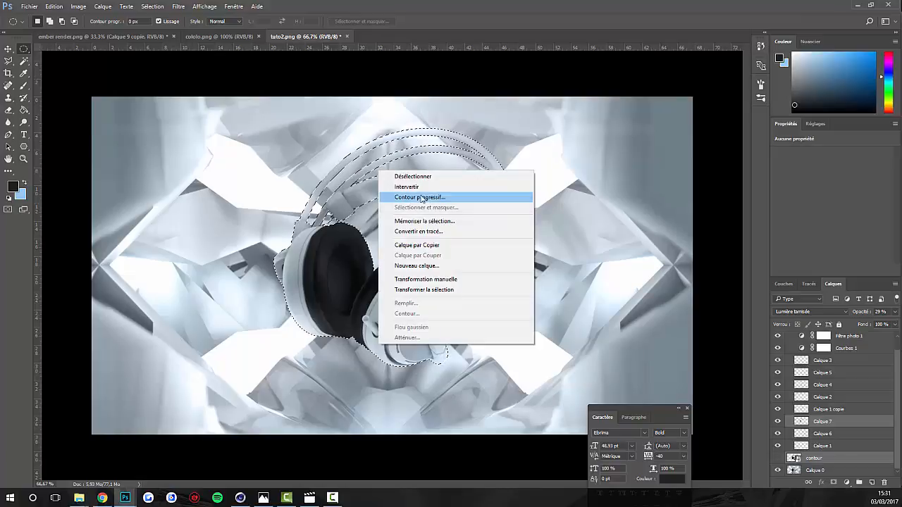
click(413, 188)
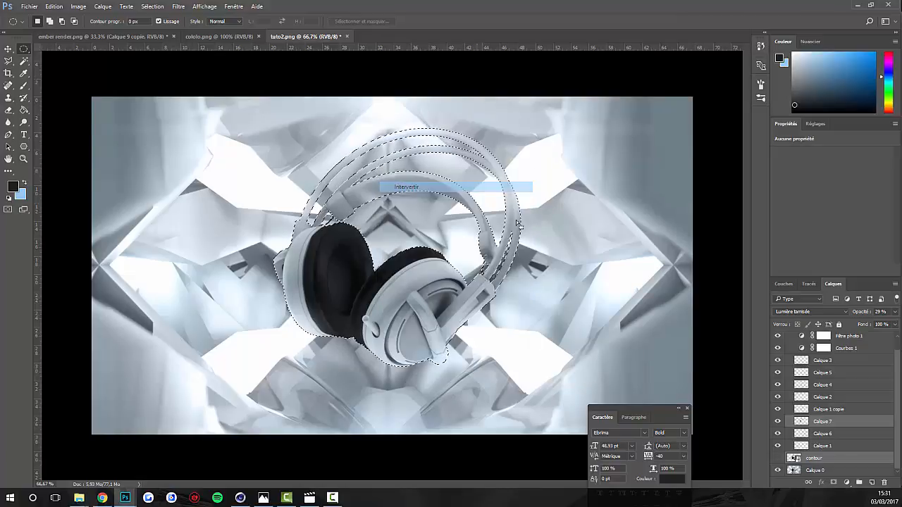
click(826, 434)
click(829, 448)
click(872, 483)
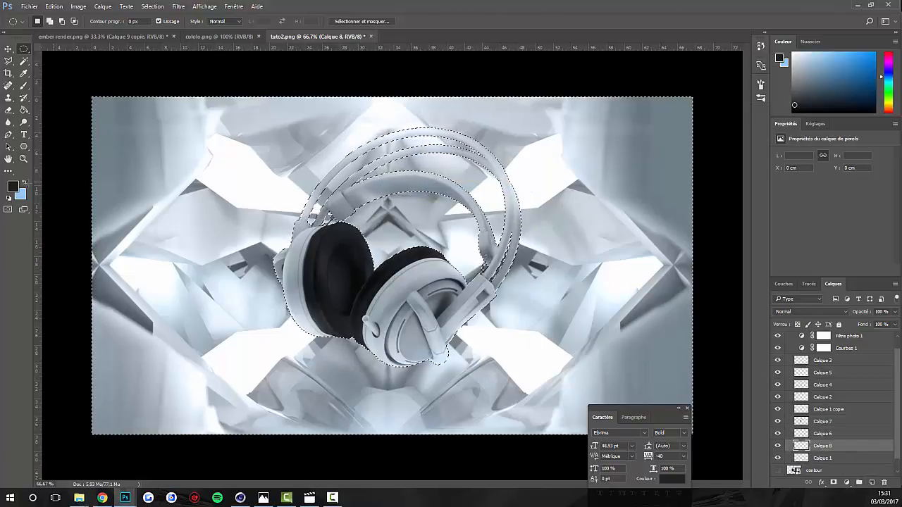
Swap the foreground and background colours and set the foreground to the pale blue dcedff for the Brush.
click(23, 183)
click(13, 187)
click(488, 237)
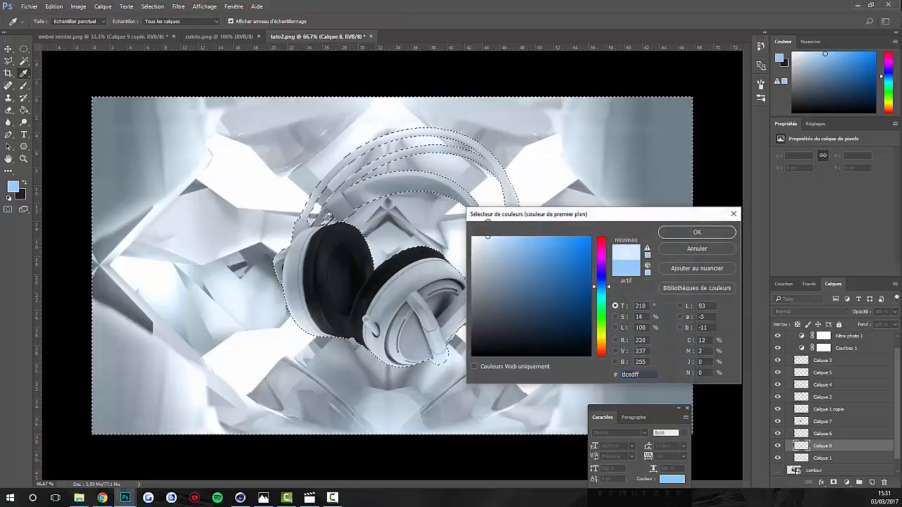
click(696, 232)
key(b)
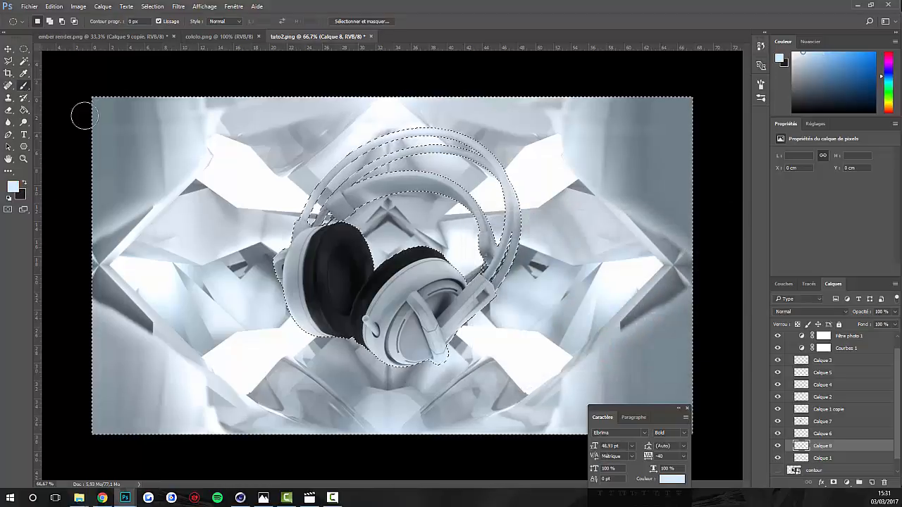
Paint a large soft pale-blue glow behind the headset on Calque 8 with a greatly enlarged brush, and clear the selection.
drag(428, 245, 604, 246)
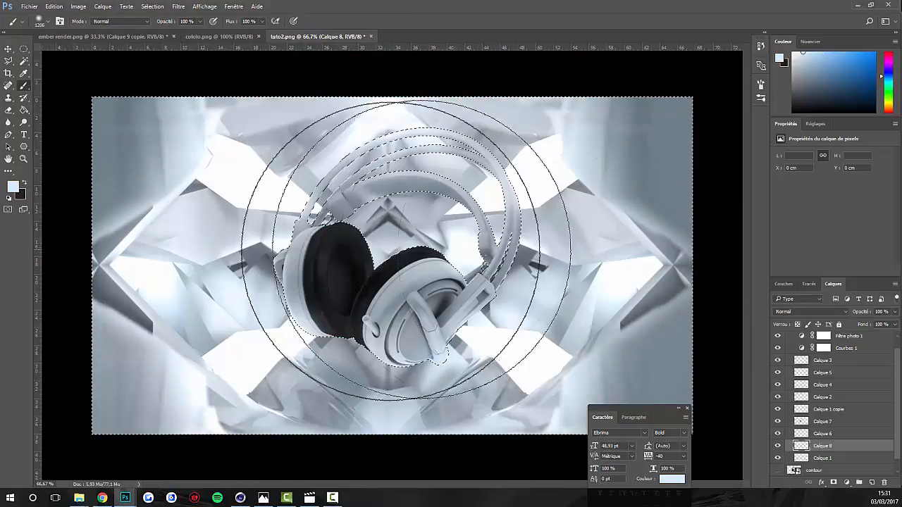
drag(395, 248, 402, 253)
click(394, 252)
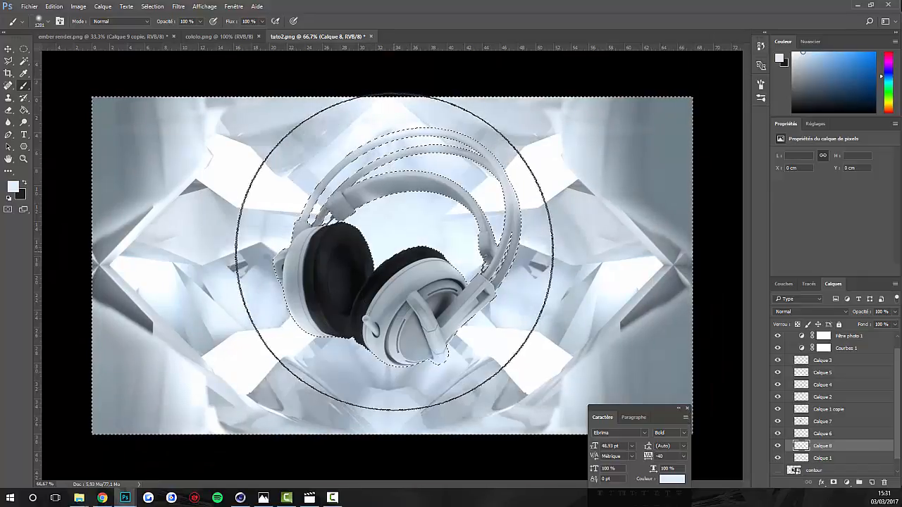
key(m)
key(ctrl+d)
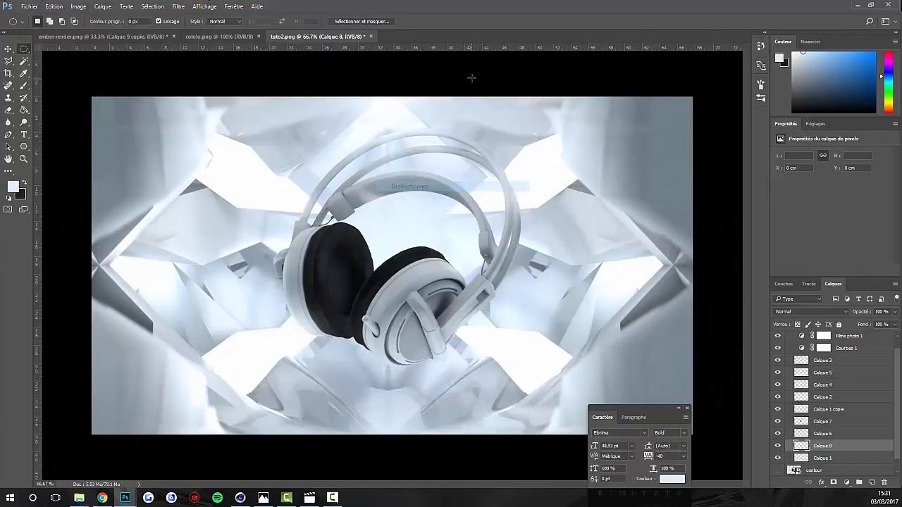
Set the glow layer Calque 8 to Superposition blending.
key(ctrl+minus)
key(ctrl+minus)
key(ctrl+minus)
key(ctrl+plus)
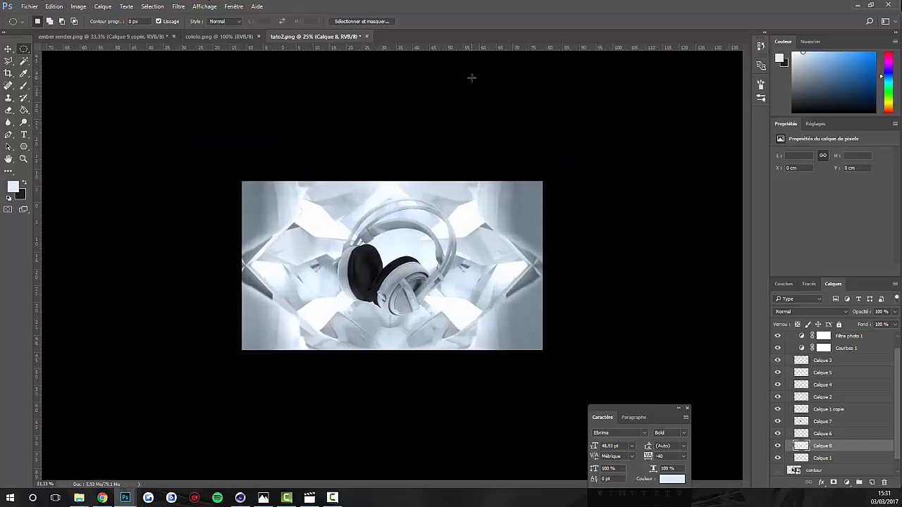
click(773, 312)
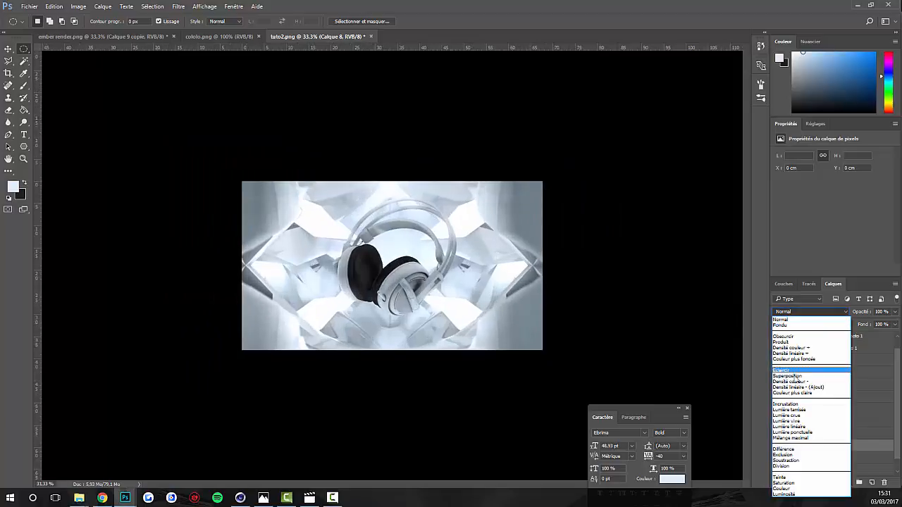
click(788, 375)
Lower the opacity of the glow layer Calque 8 to 40 % and check the whole composition.
key(ctrl+plus)
key(ctrl+plus)
key(ctrl+plus)
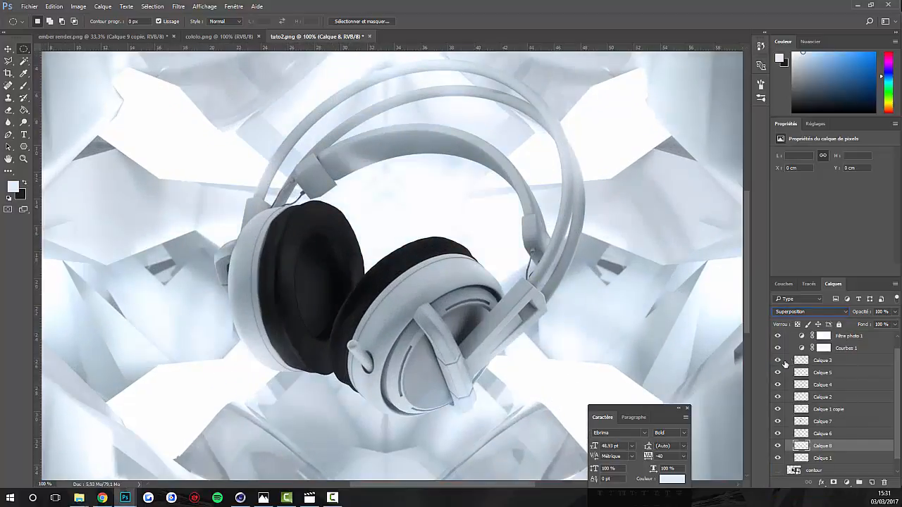
click(895, 311)
drag(896, 323, 868, 325)
click(9, 47)
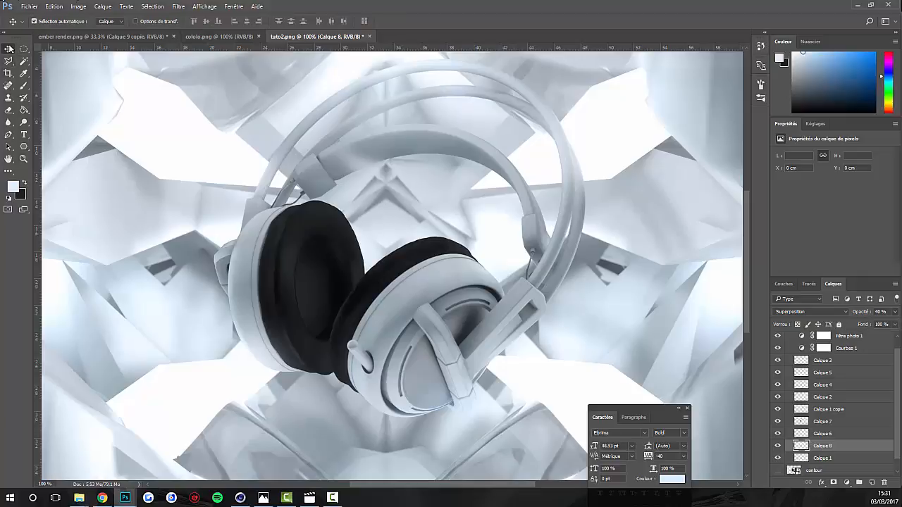
key(ctrl+minus)
key(ctrl+minus)
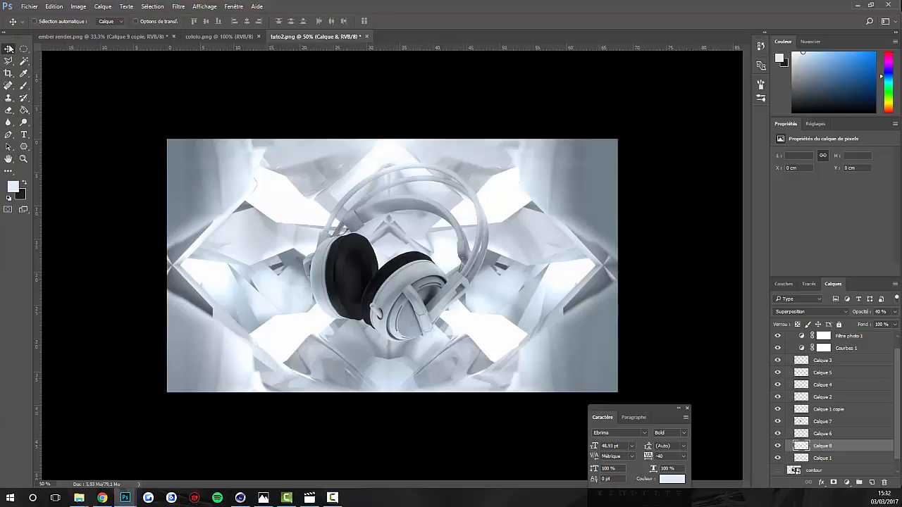
key(ctrl+plus)
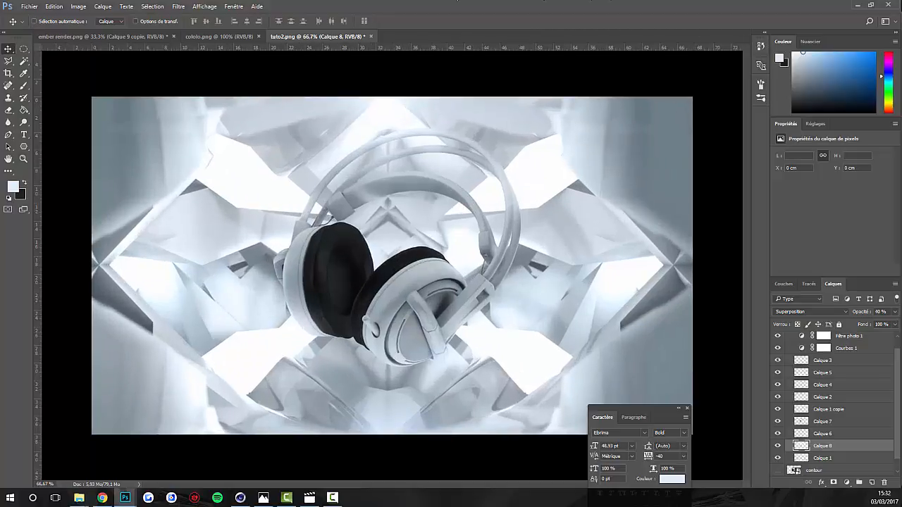
Bring up imagine arctis.psd, show its Calque 40 layer to examine the finished wallpaper's floating shards, and move the window away.
key(ctrl+Tab)
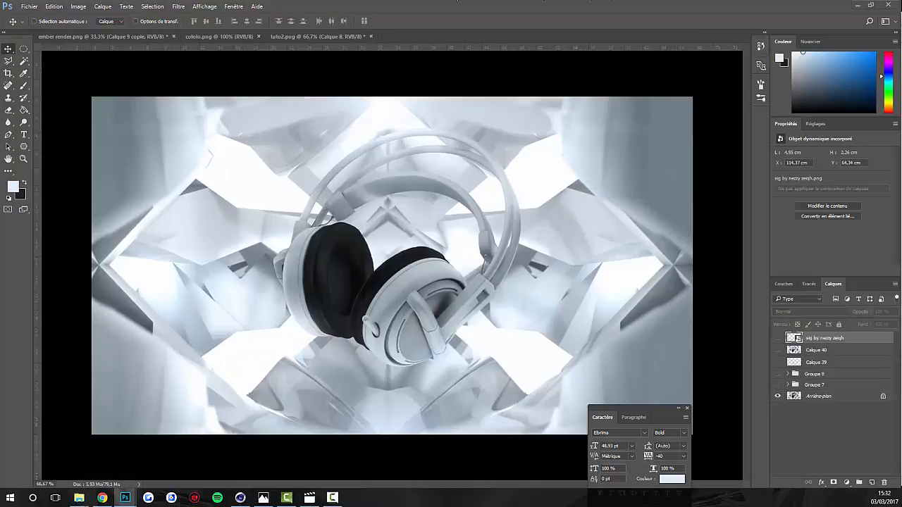
drag(800, 207, 717, 102)
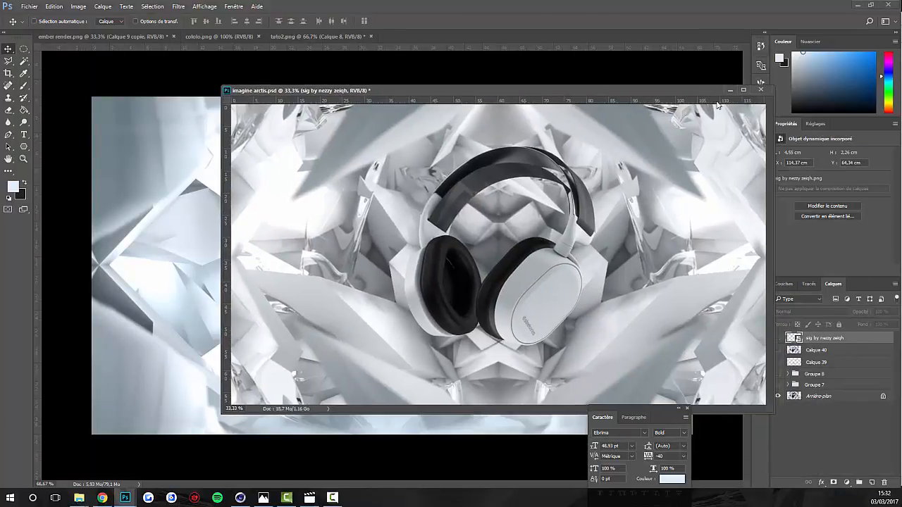
click(778, 350)
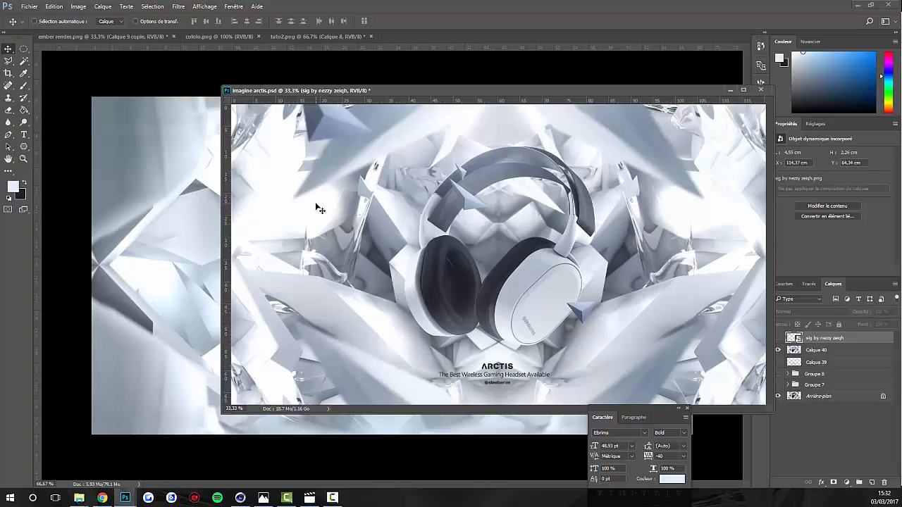
drag(596, 93, 901, 194)
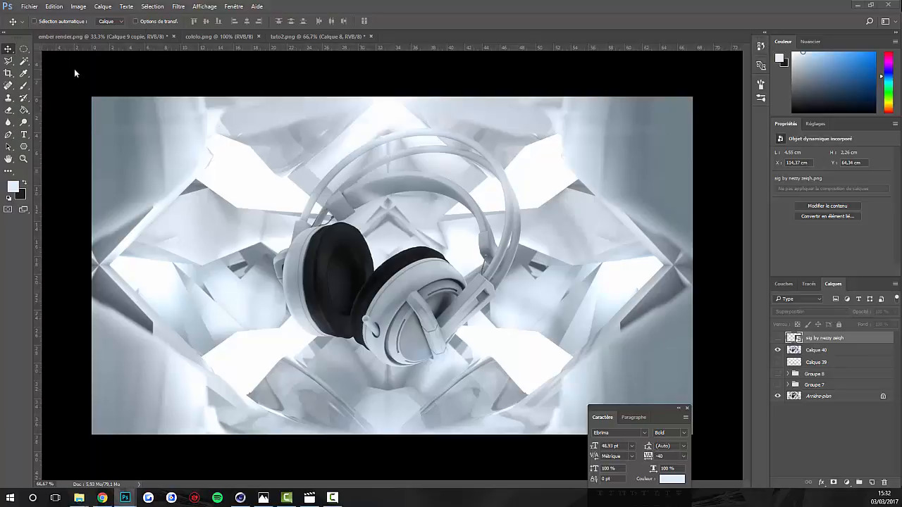
Add a new layer above Calque 3 in tuto2.png.
click(832, 385)
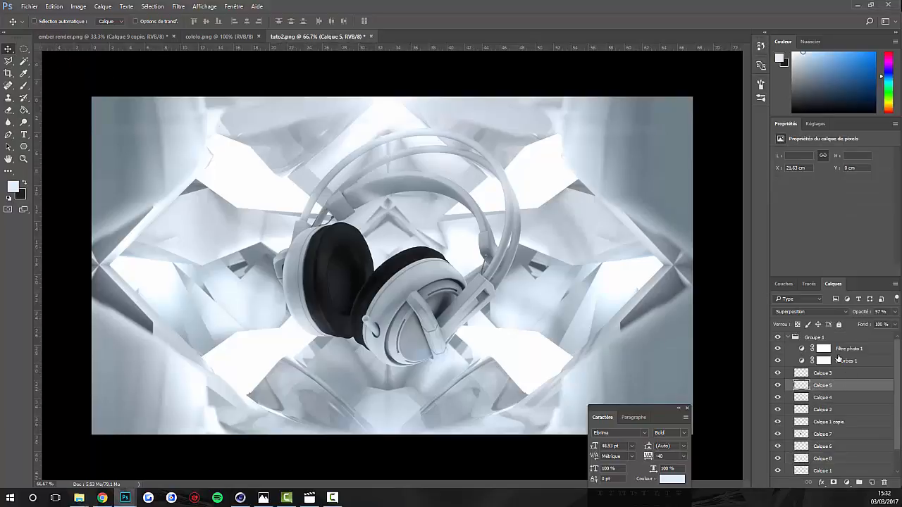
click(842, 361)
click(832, 373)
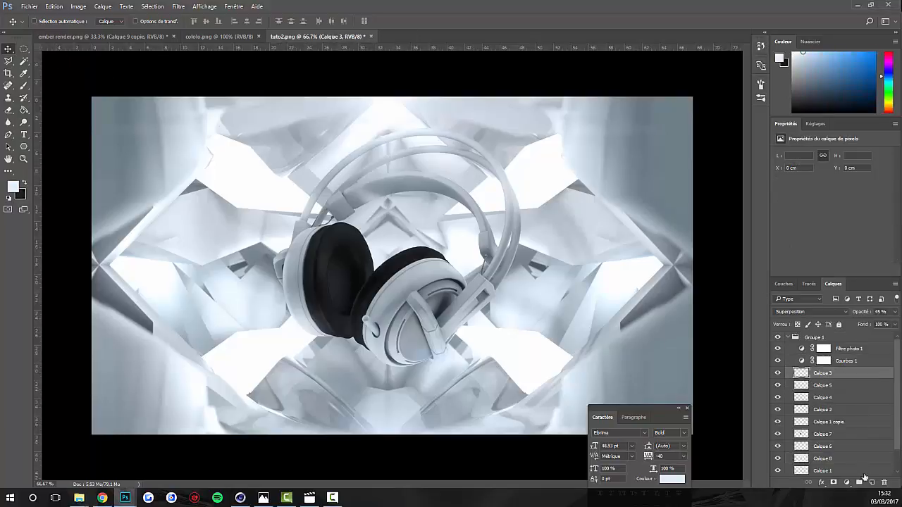
click(871, 482)
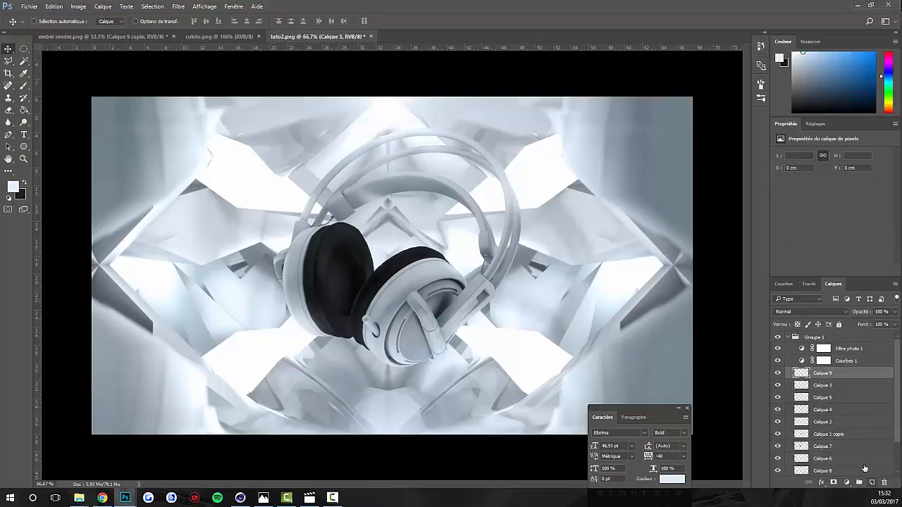
Outline a triangular shard selection over the headset's left ear cup with the Polygonal Lasso on the new empty layer.
click(9, 61)
click(231, 181)
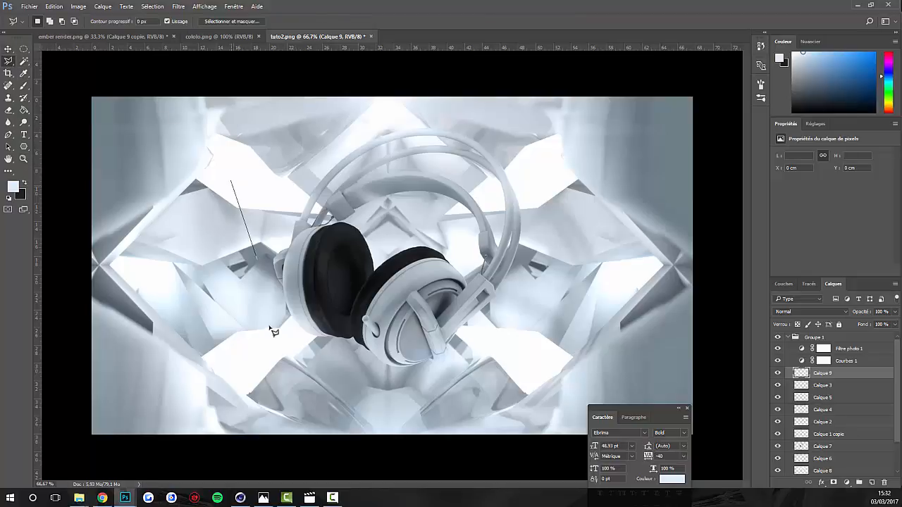
click(266, 325)
click(332, 246)
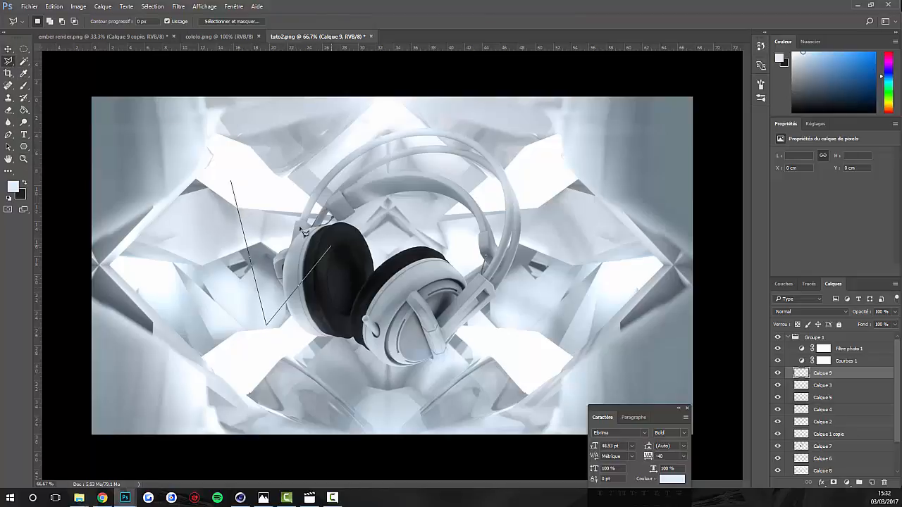
click(232, 181)
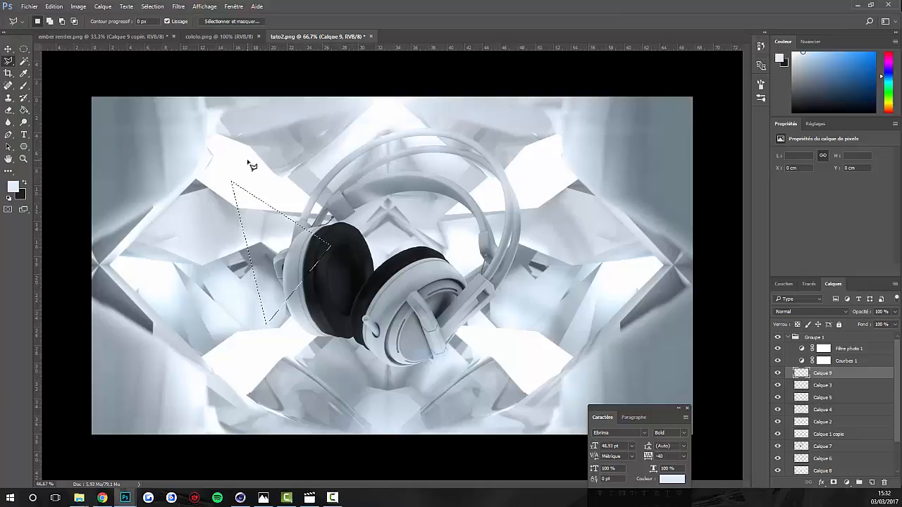
Set the foreground colour to a soft light blue for filling the shard.
click(24, 110)
click(13, 186)
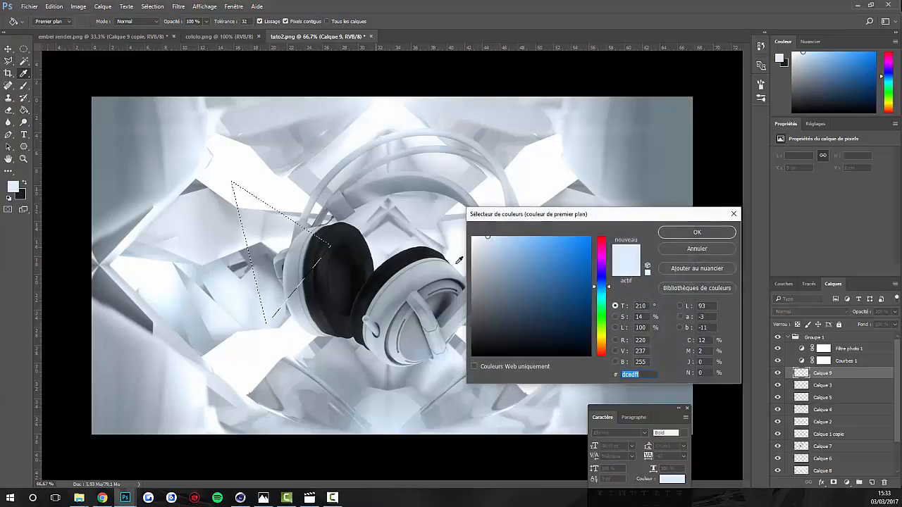
drag(533, 248, 543, 211)
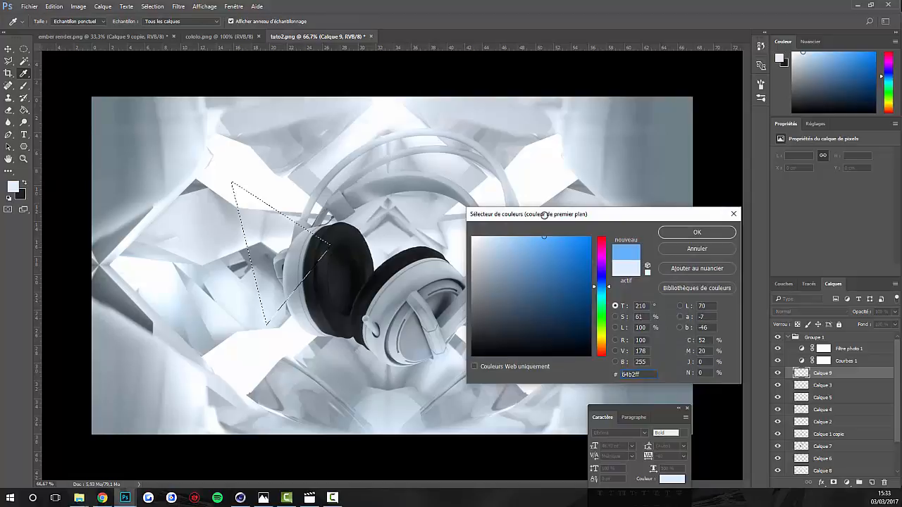
click(583, 147)
click(517, 249)
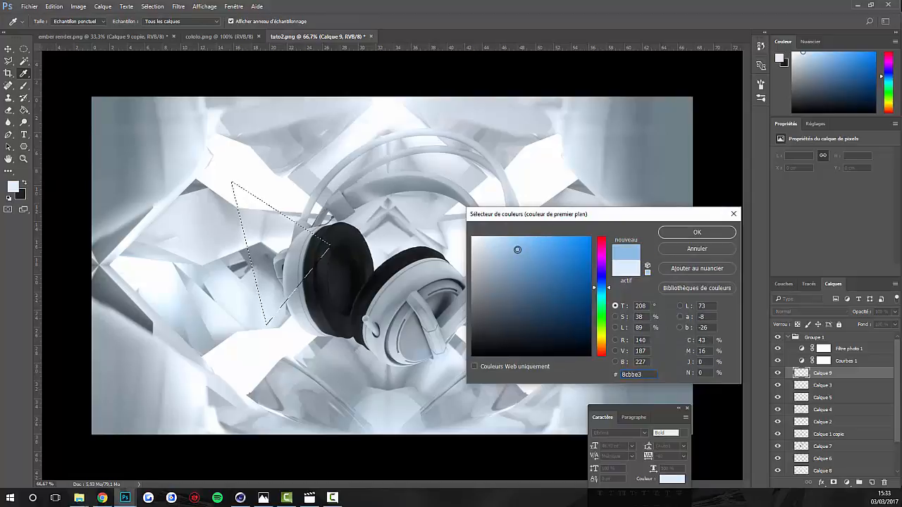
click(520, 249)
click(697, 232)
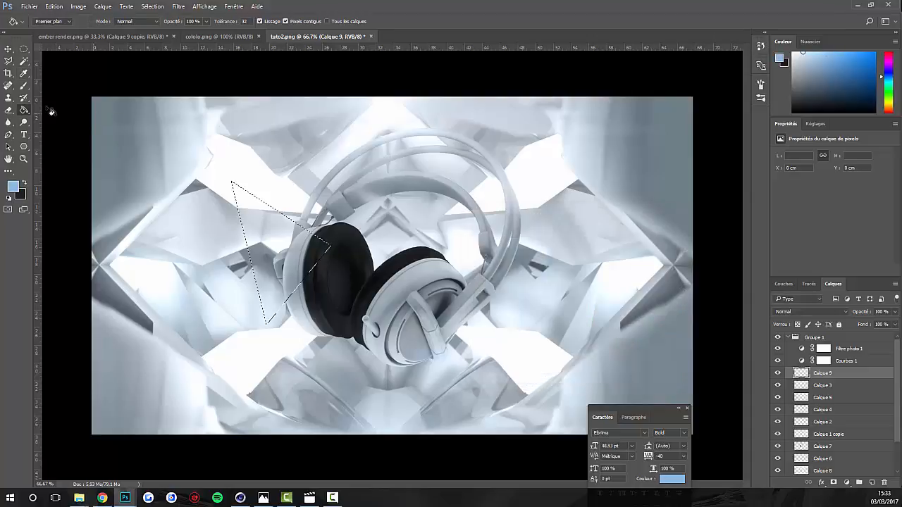
Fill the triangular selection with the light blue, deselect it, and shift the triangle slightly to the right.
click(296, 246)
click(23, 49)
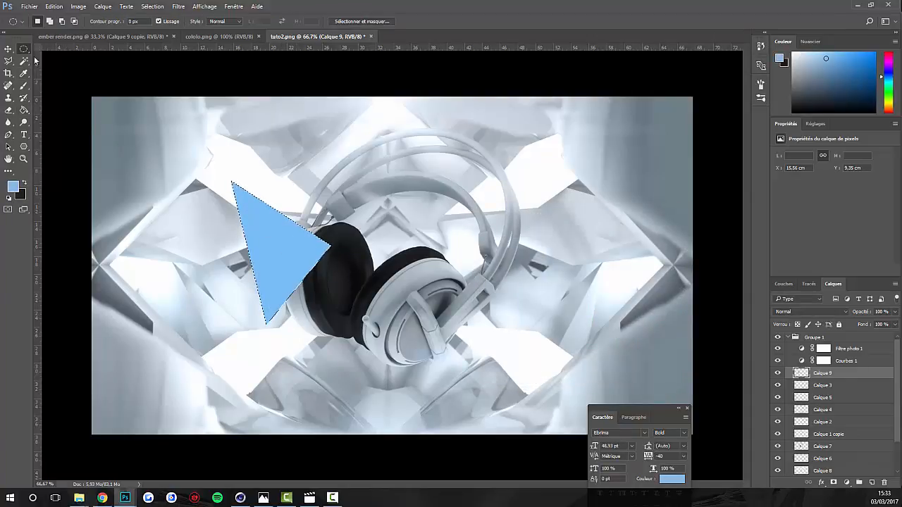
right_click(272, 234)
click(303, 246)
click(9, 48)
drag(203, 256, 285, 214)
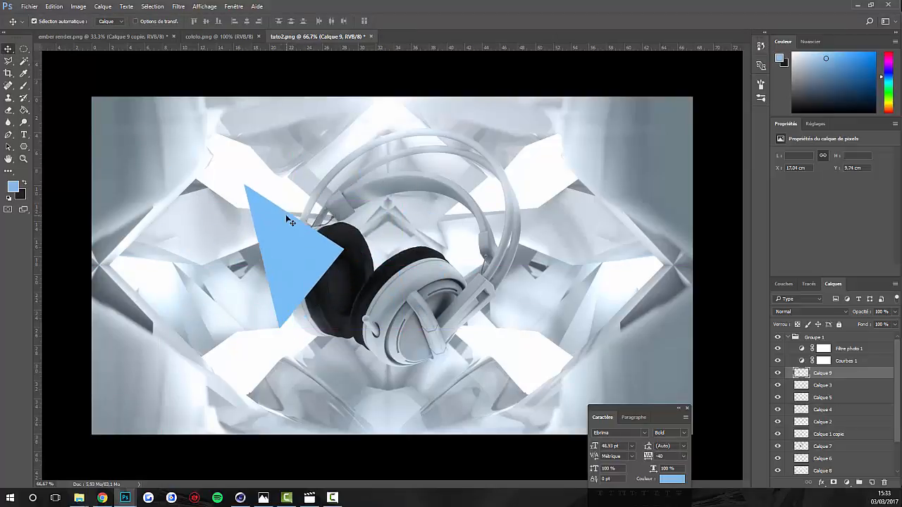
Add a new layer above the triangle's layer Calque 9 and make it a clipping mask on that layer.
key(ctrl+plus)
key(ctrl+plus)
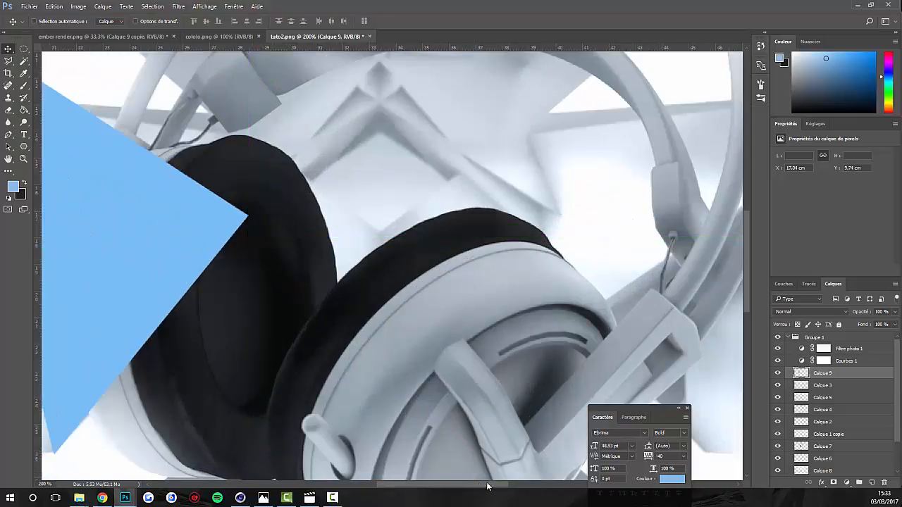
drag(488, 485, 444, 484)
scroll(406, 333, up, 1)
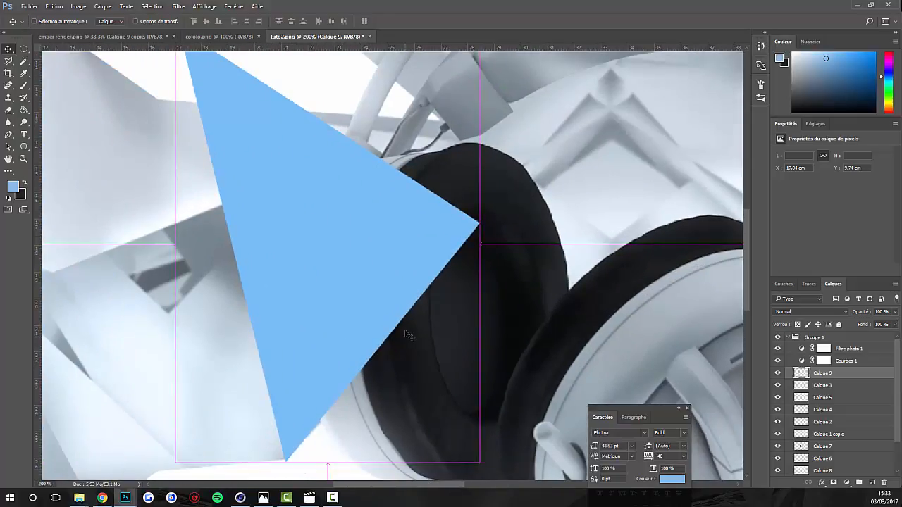
scroll(391, 299, up, 2)
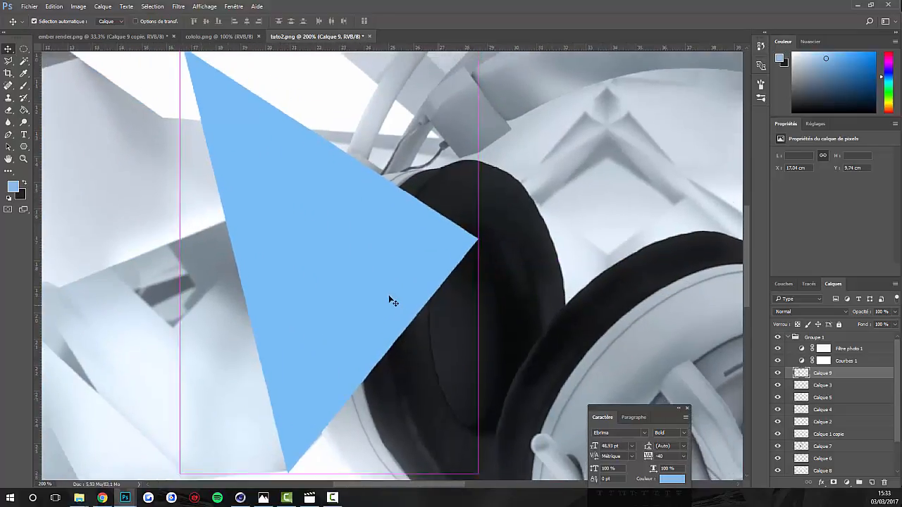
key(ctrl+minus)
scroll(391, 299, up, 1)
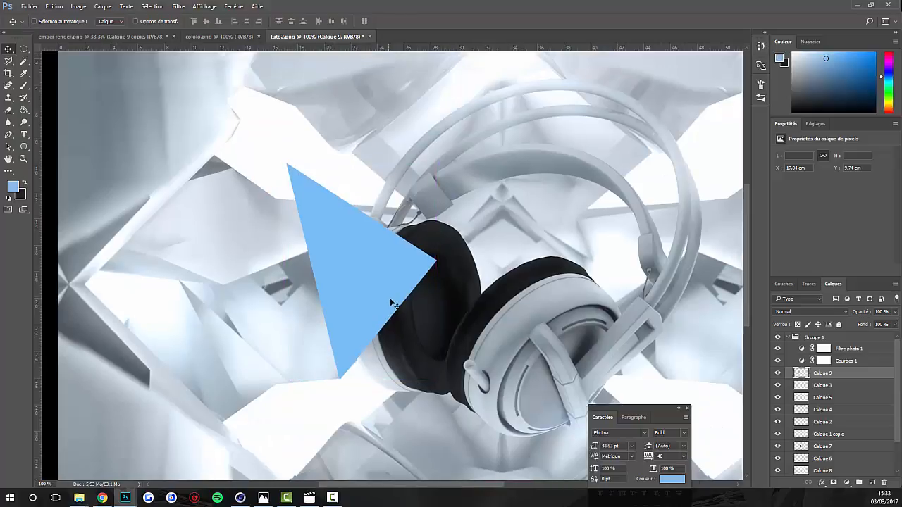
click(872, 482)
right_click(848, 374)
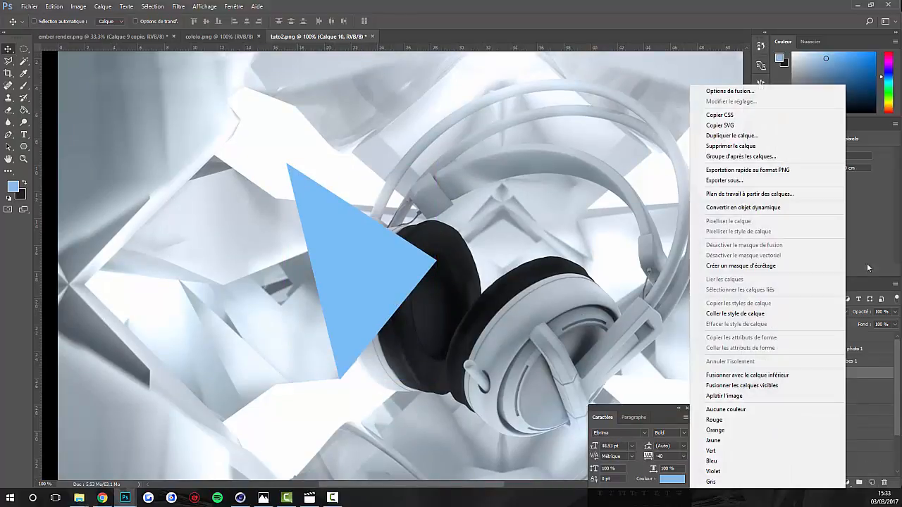
right_click(853, 372)
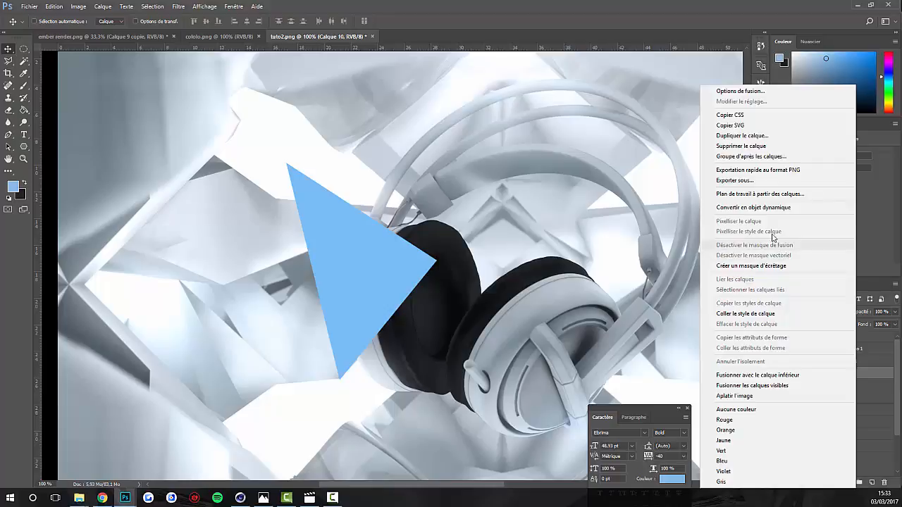
click(783, 267)
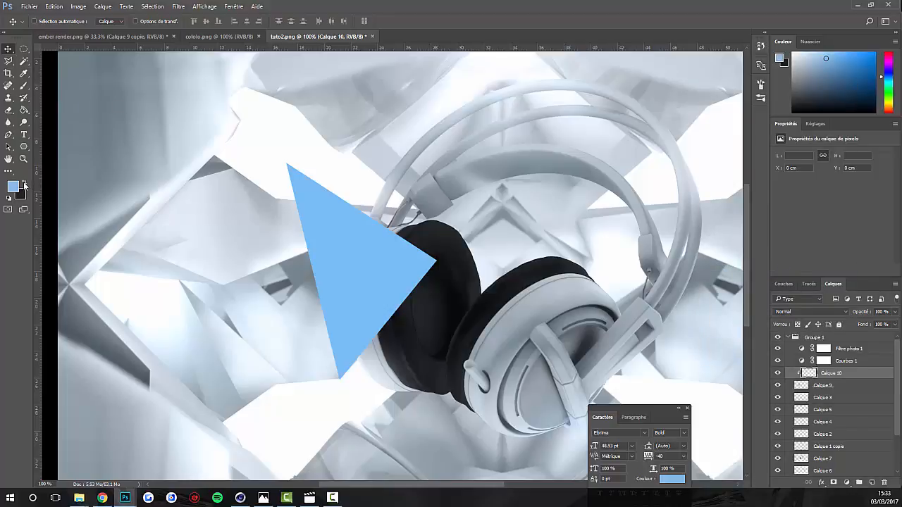
Swap the foreground and background colours and set the foreground colour to pure black, 000000.
click(24, 184)
click(14, 186)
click(435, 406)
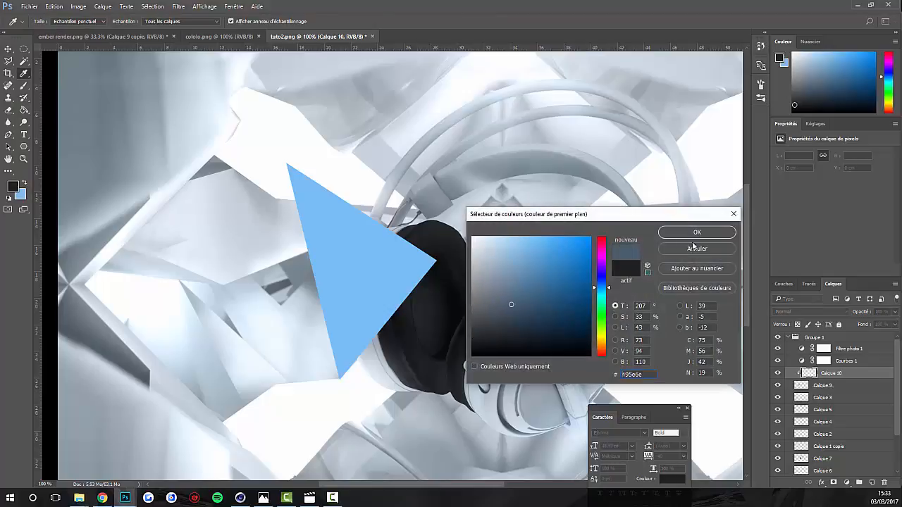
drag(535, 321, 430, 370)
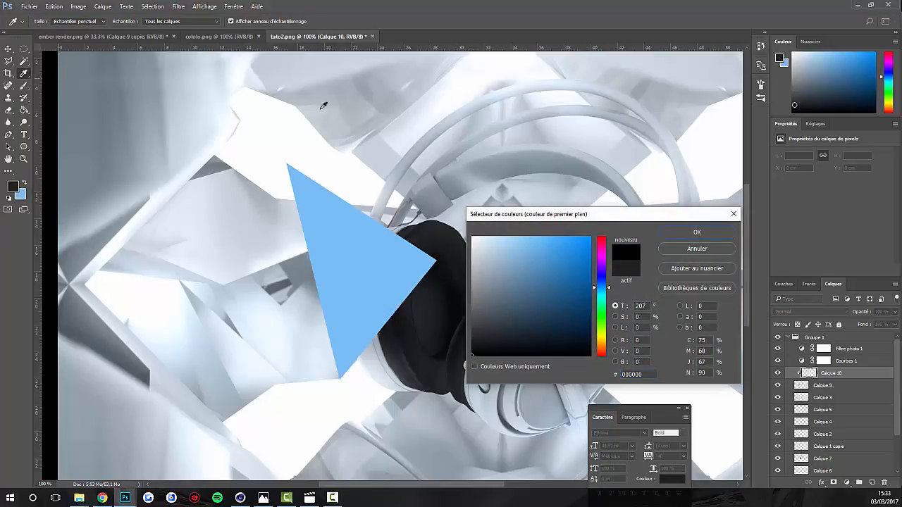
click(680, 232)
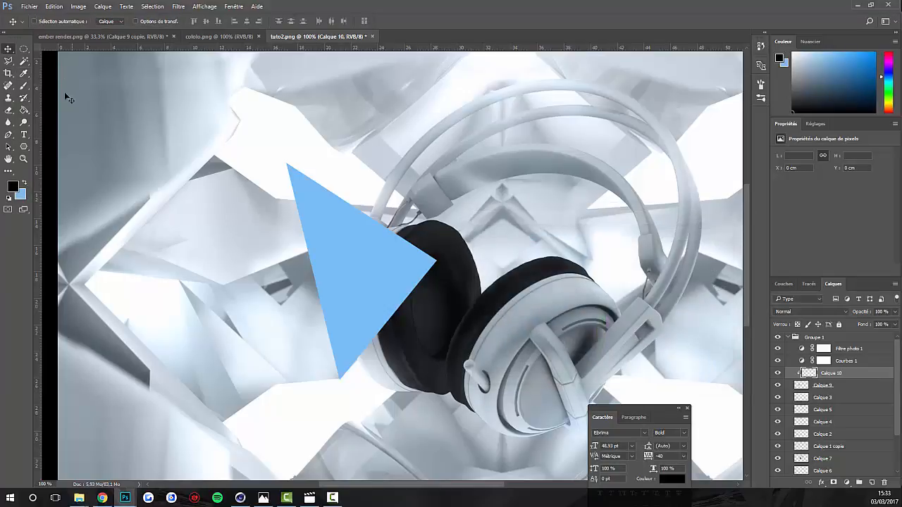
Add a new layer between Calque 3 and the triangle layer Calque 9 and fill it with black as a backdrop.
click(8, 62)
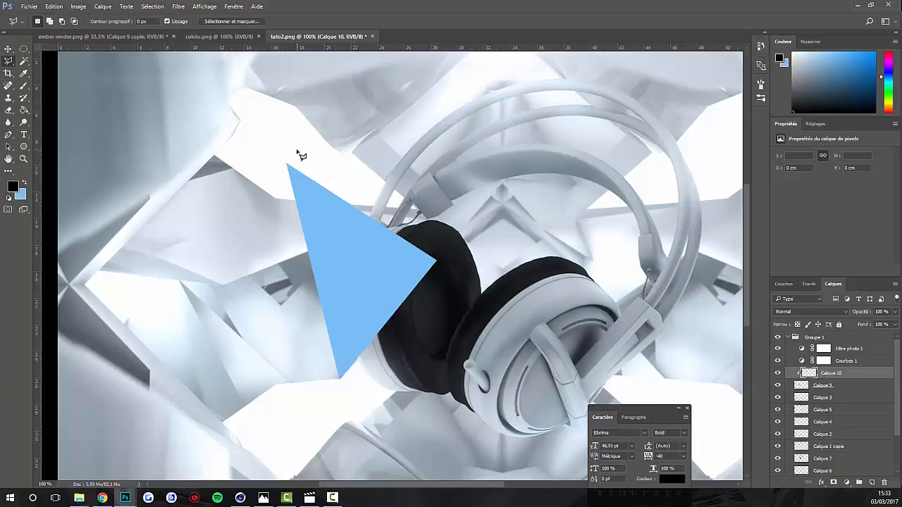
key(ctrl+plus)
scroll(331, 262, down, 3)
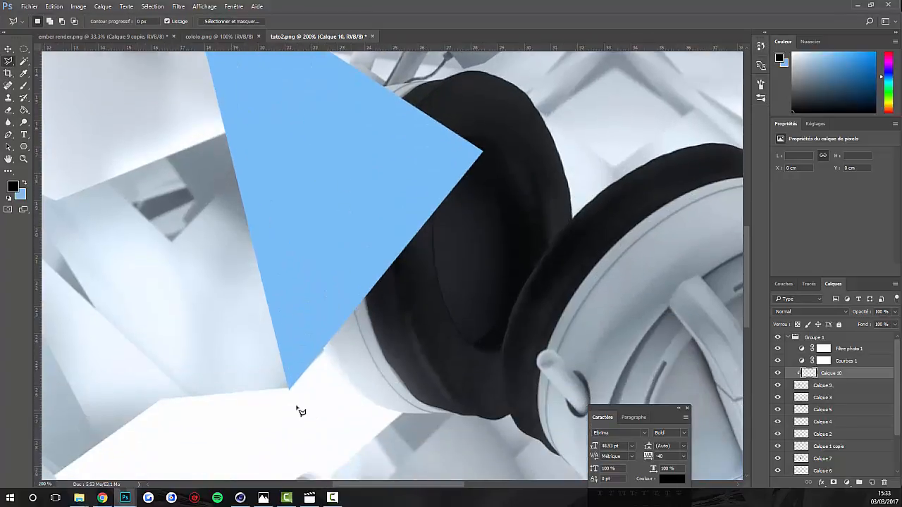
click(830, 401)
click(872, 482)
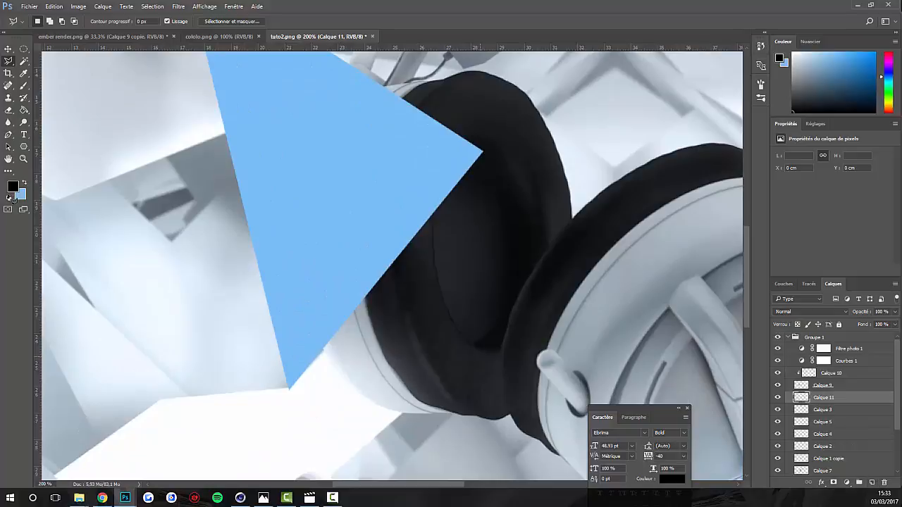
click(24, 110)
click(250, 218)
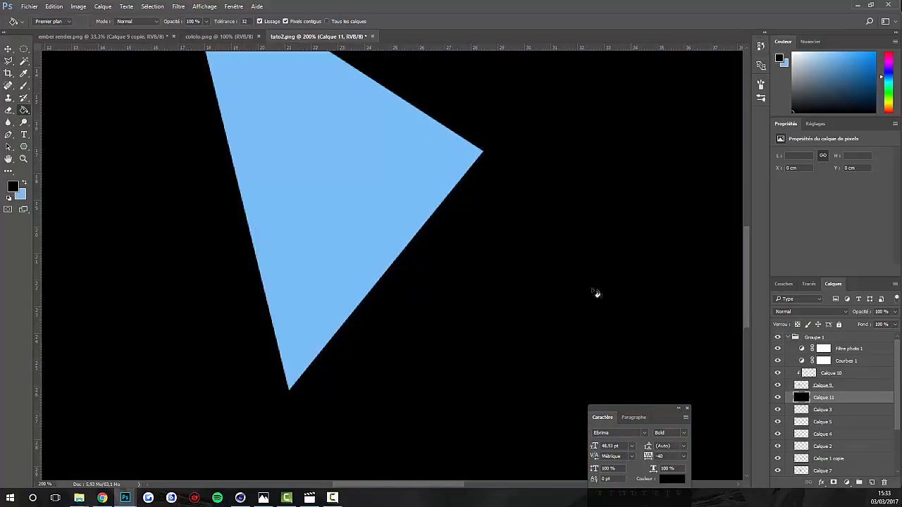
On the clipped layer Calque 10, outline the triangle's left facet from its lower tip through an inner point to its upper tip.
click(838, 375)
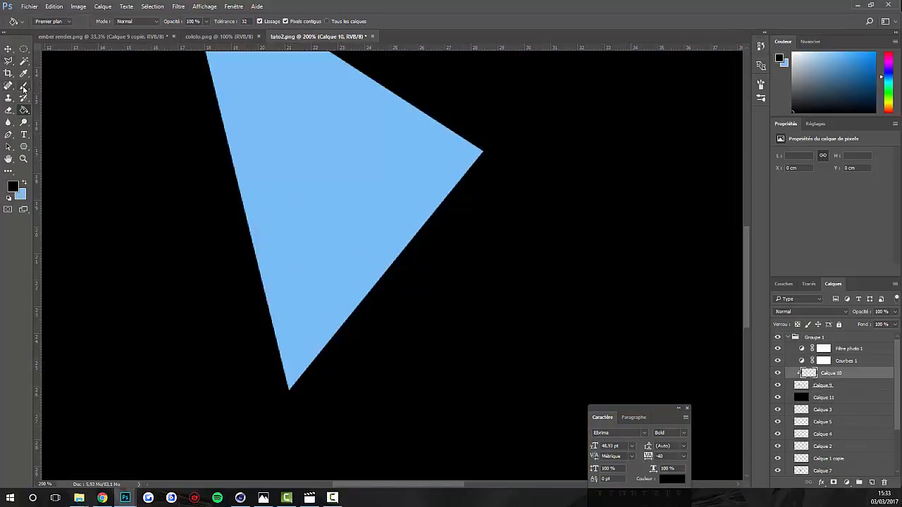
click(9, 60)
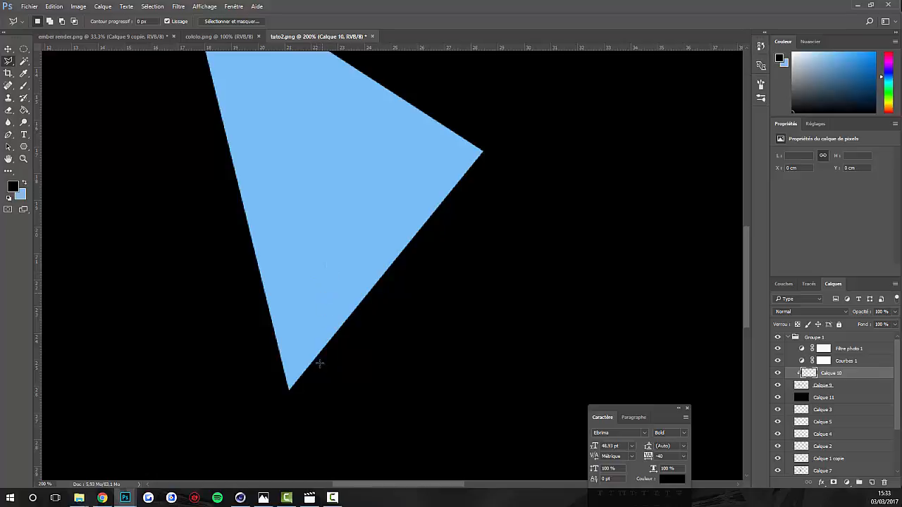
click(287, 393)
click(336, 170)
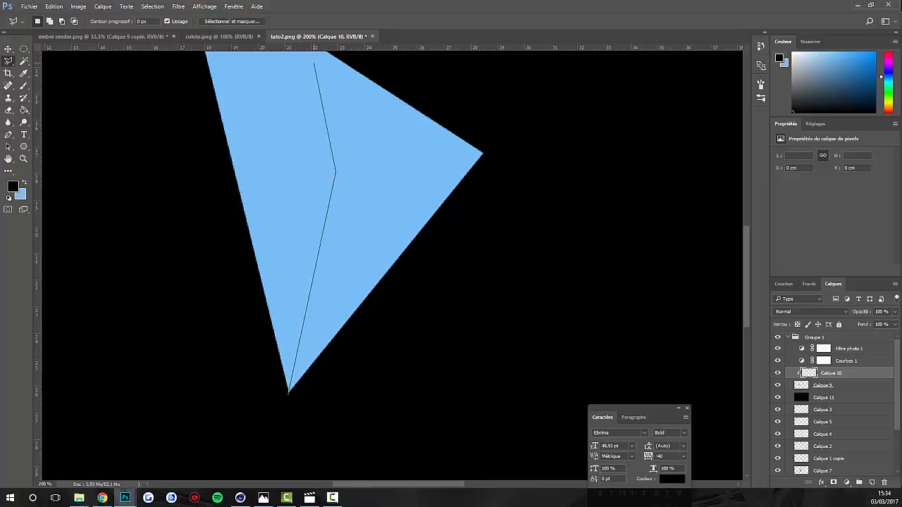
click(164, 83)
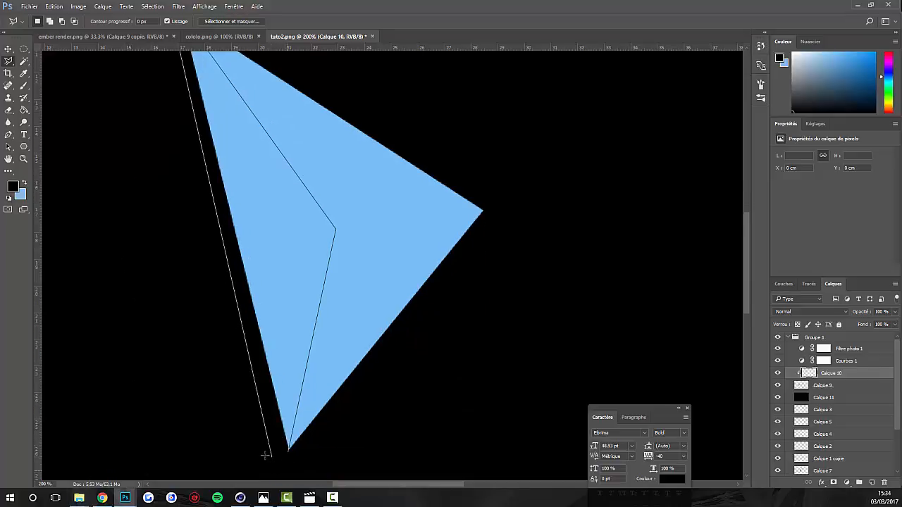
click(264, 455)
click(289, 452)
key(ctrl+minus)
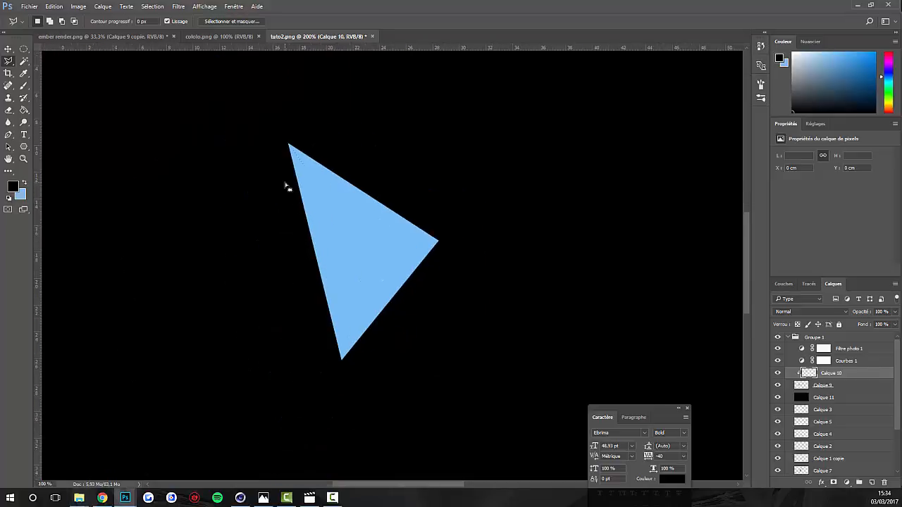
Fill the selected left facet with black on Calque 10 and deselect it.
click(24, 109)
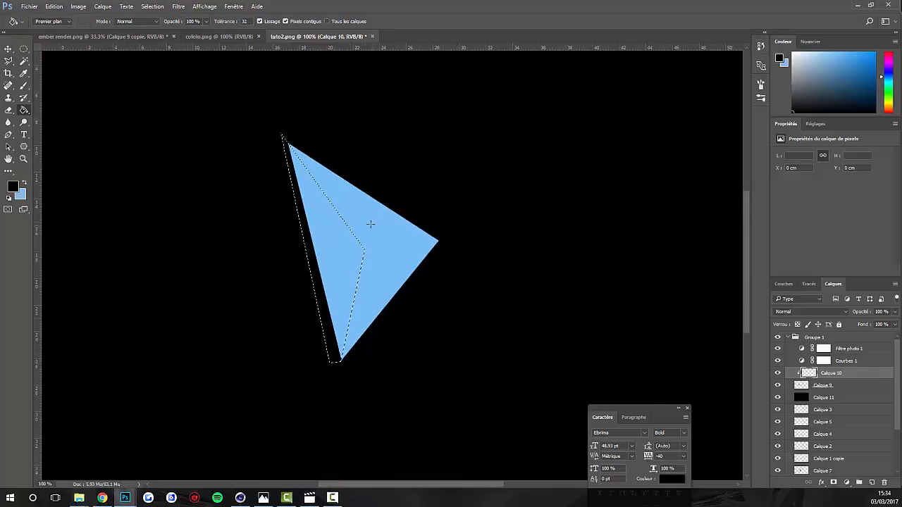
click(335, 255)
click(24, 49)
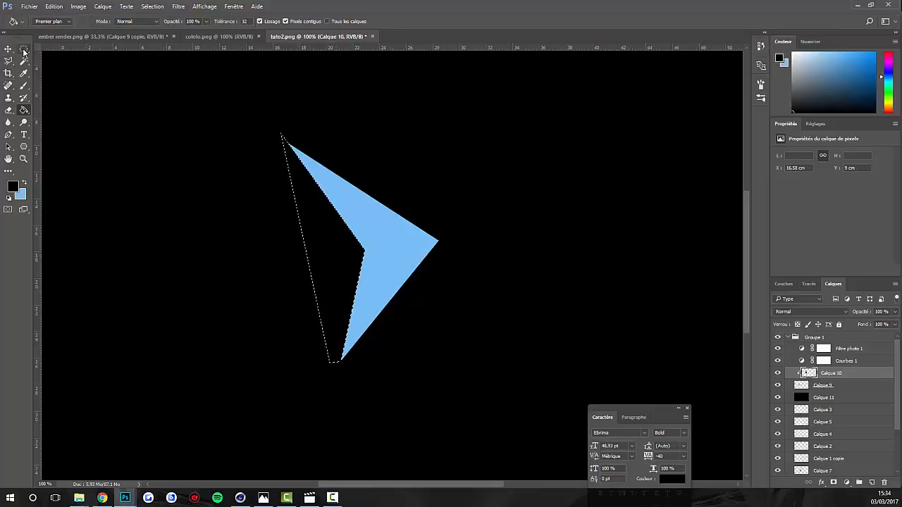
right_click(246, 145)
click(274, 152)
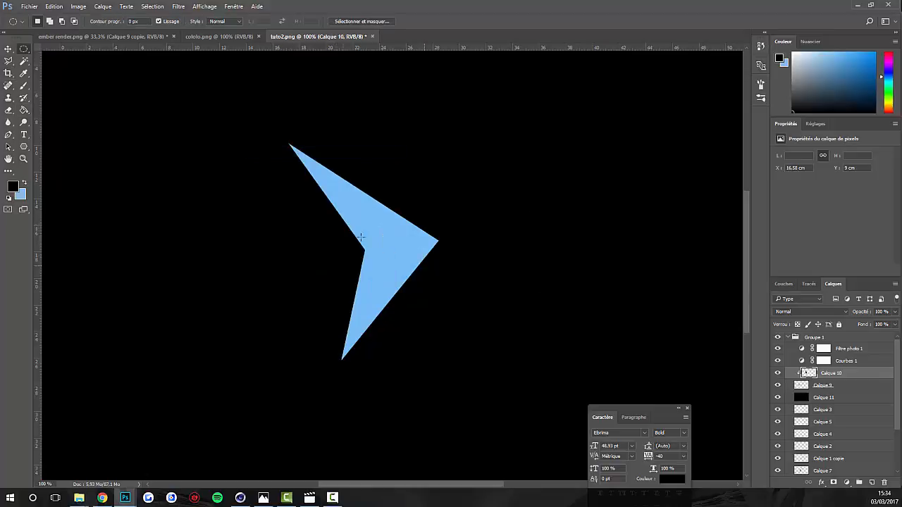
Add a new clipped layer directly above the triangle layer Calque 9 and hide the facet layer Calque 10.
key(ctrl+plus)
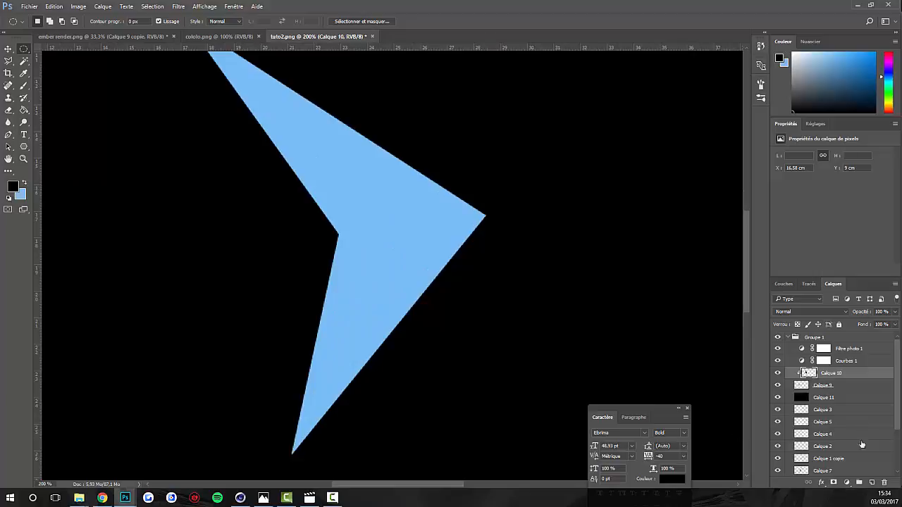
click(841, 387)
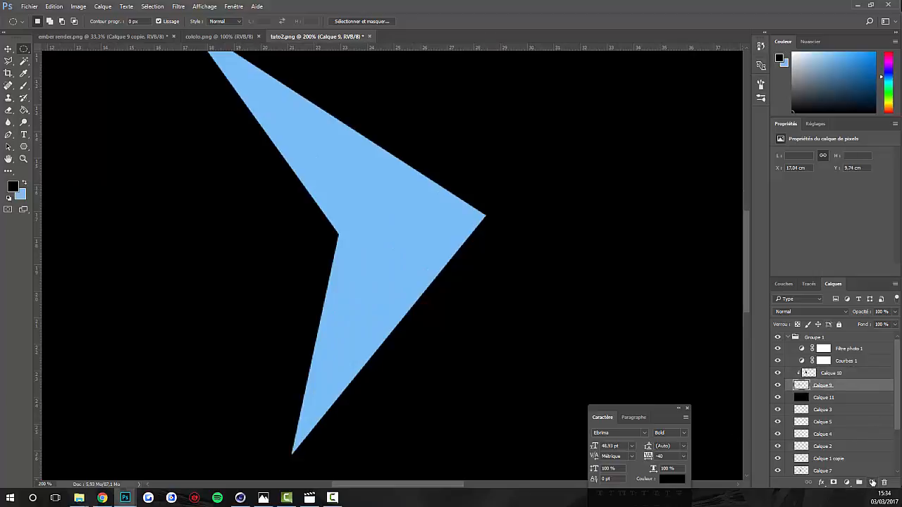
click(872, 482)
click(8, 61)
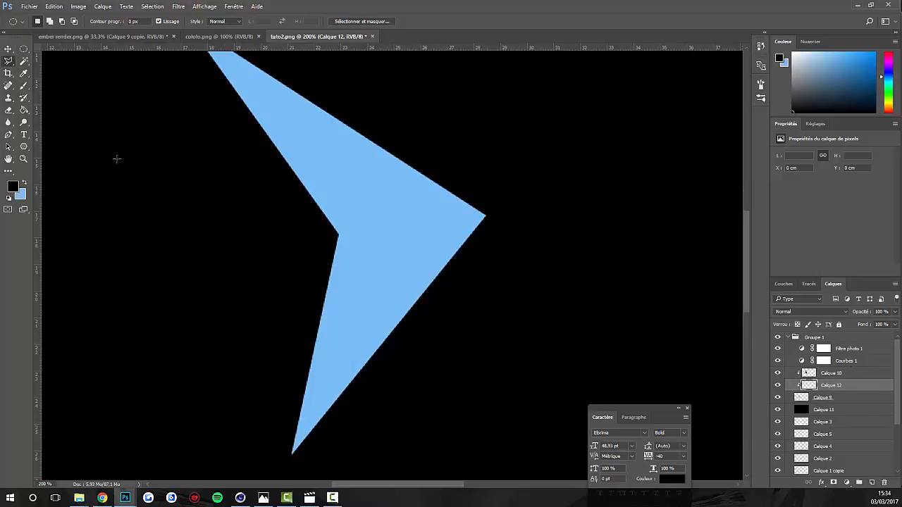
scroll(330, 411, down, 3)
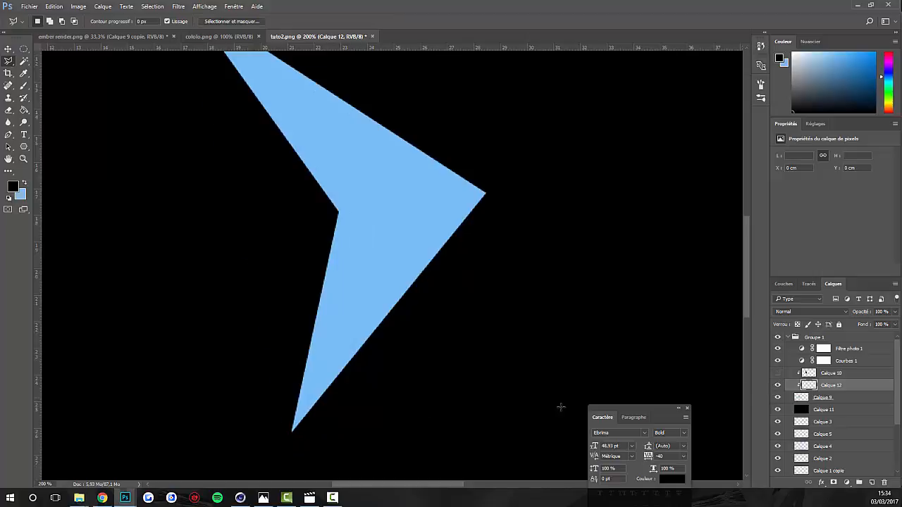
Show Calque 10 again and outline the triangle's lower-right facet on Calque 12, from the lower tip through the inner point past the right tip.
click(777, 374)
mouse_move(291, 432)
mouse_down()
mouse_move(317, 297)
mouse_move(339, 211)
mouse_up()
click(484, 192)
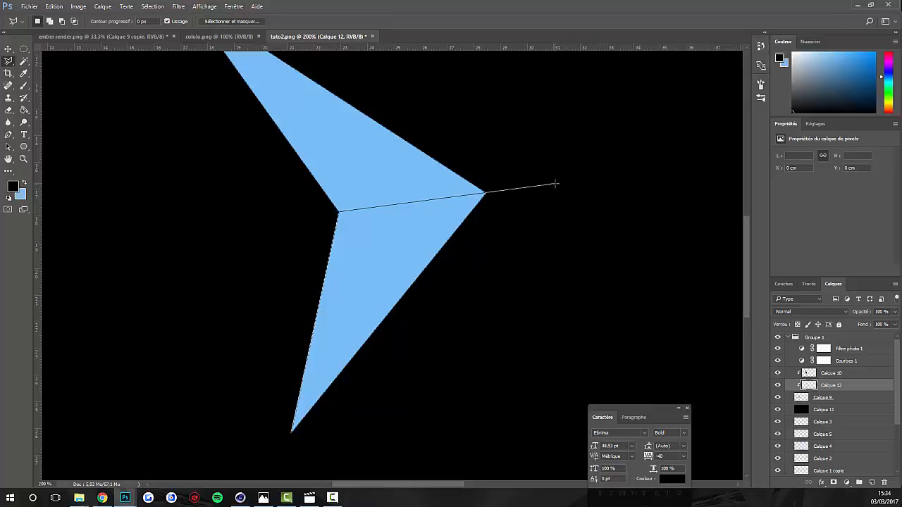
click(555, 183)
click(296, 427)
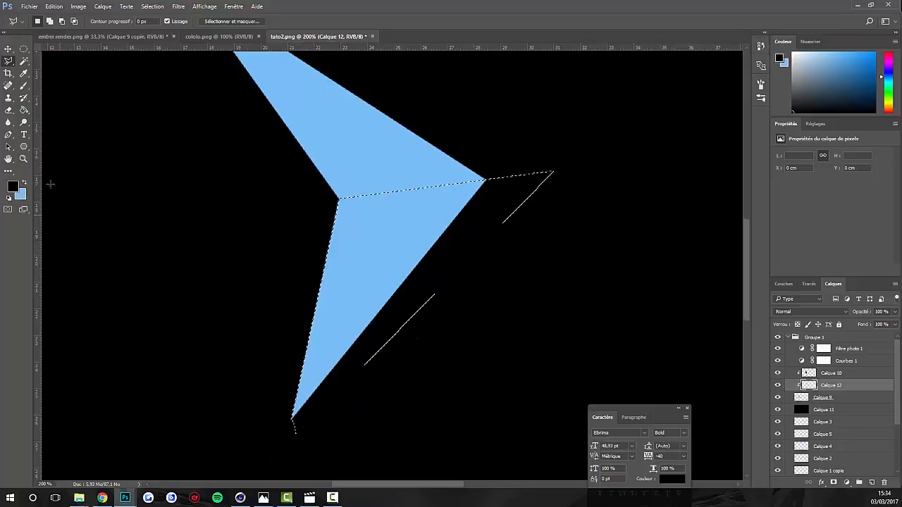
Fill the selected lower-right facet with black on Calque 12 and deselect it.
key(g)
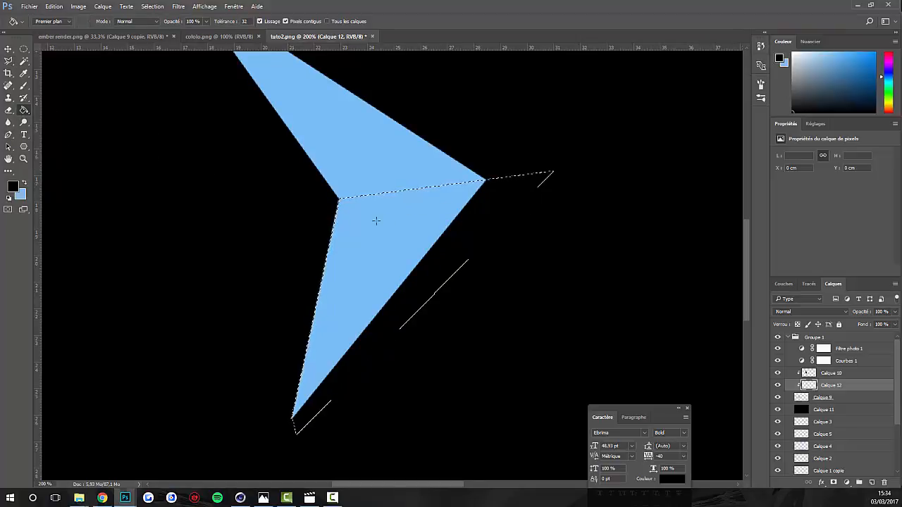
click(380, 221)
click(24, 49)
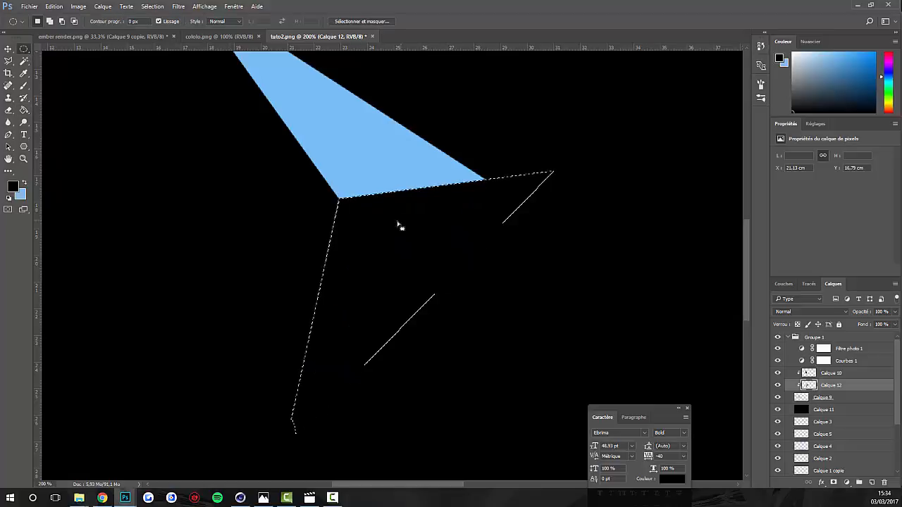
right_click(399, 224)
click(409, 226)
key(ctrl+t)
key(Escape)
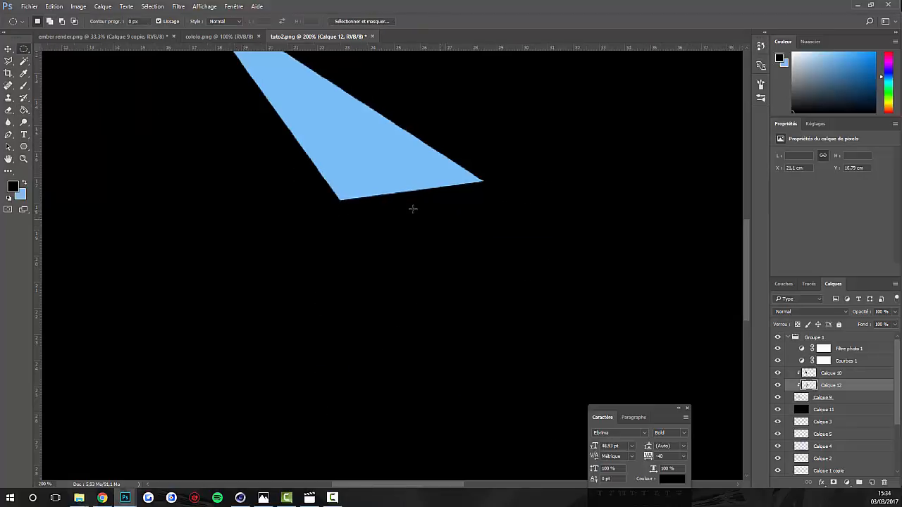
Hide the black backdrop layer Calque 11.
key(ctrl+minus)
key(ctrl+minus)
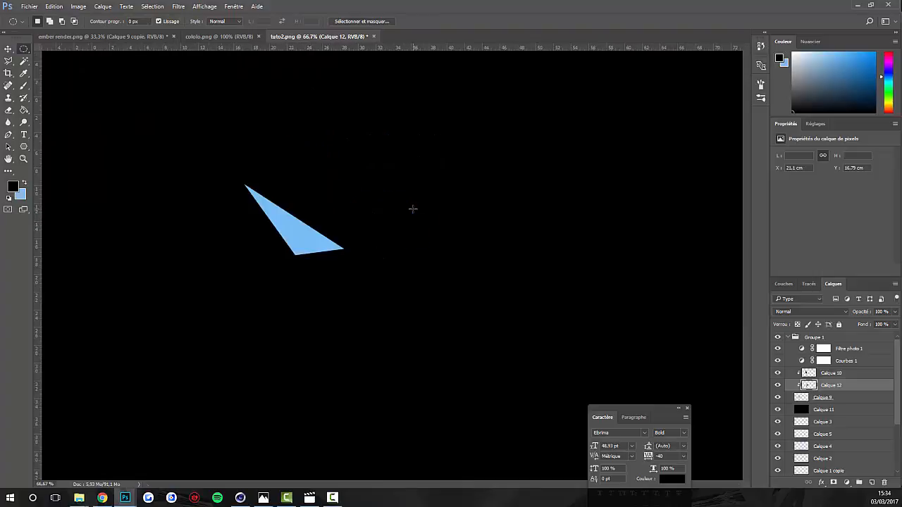
click(780, 411)
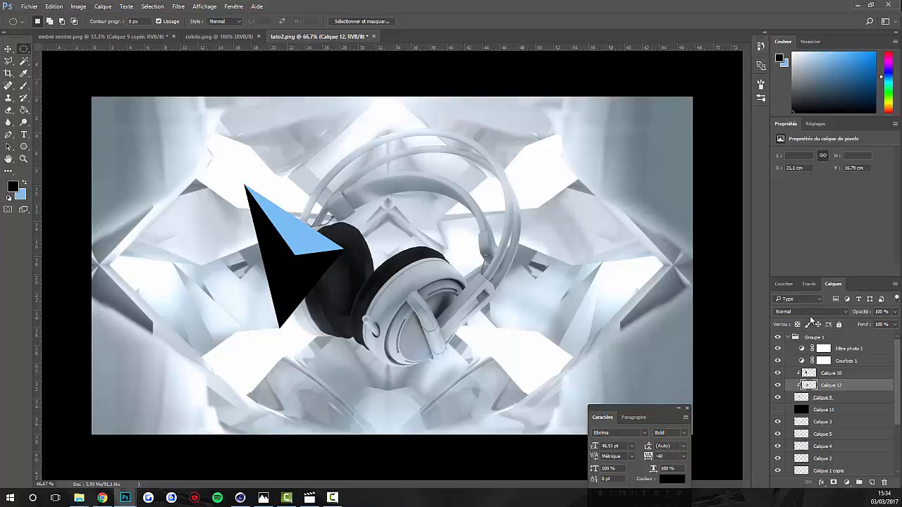
Set the facet layer Calque 12 to the Lumière tamisée blend mode and adjust its opacity for lighter shading.
click(894, 313)
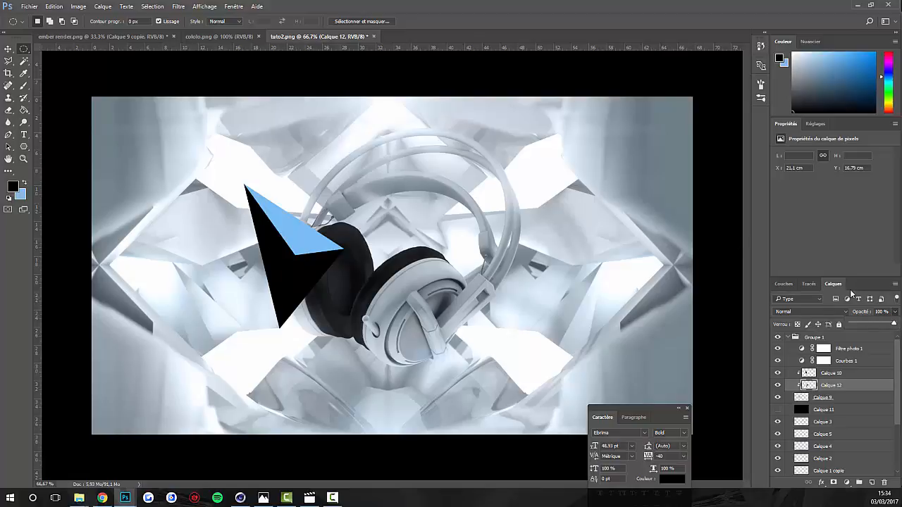
drag(892, 324, 862, 322)
click(810, 312)
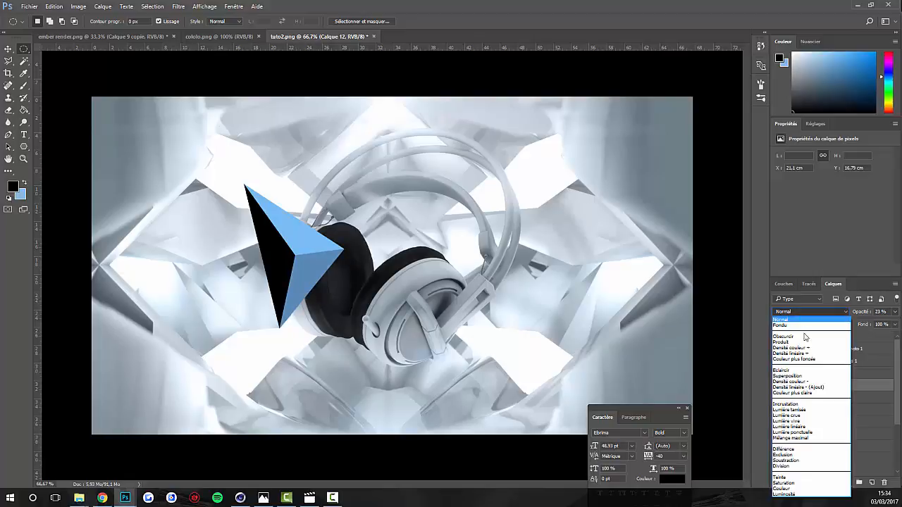
click(810, 410)
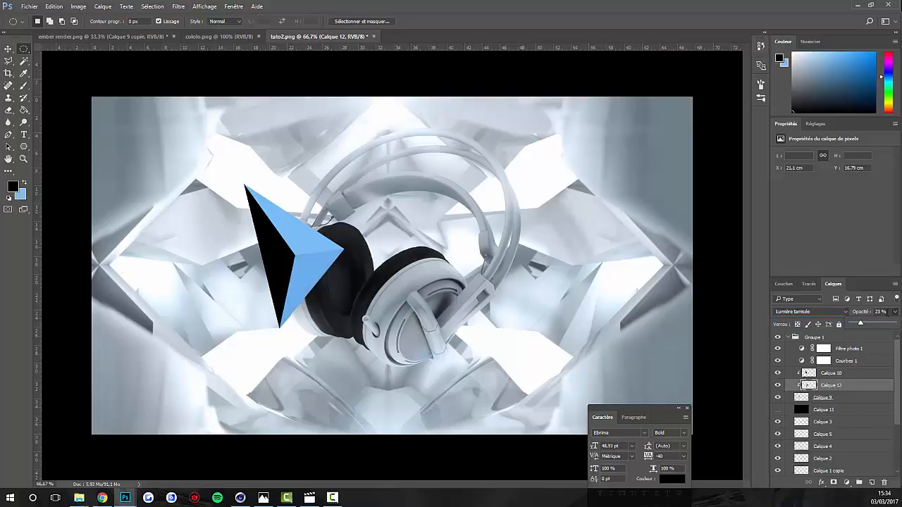
drag(881, 312, 861, 315)
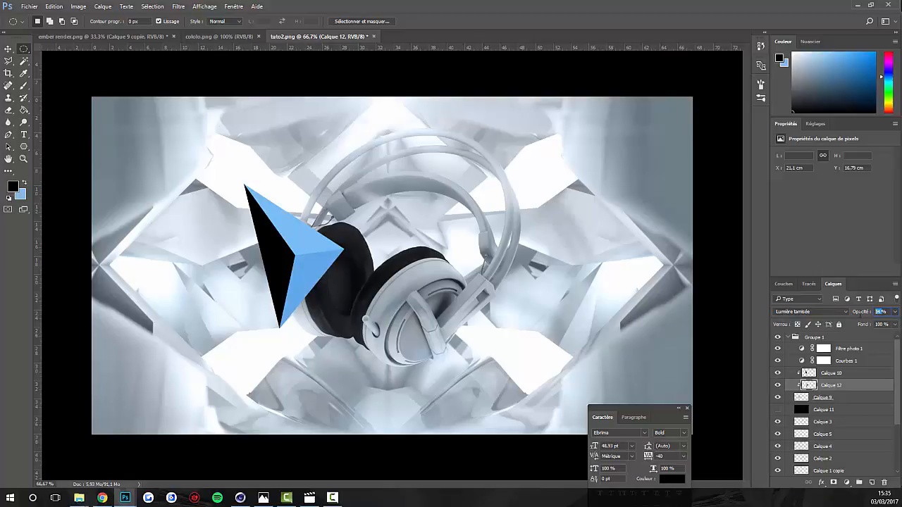
Set the left facet layer Calque 10 to the Lumière tamisée blend mode.
click(832, 373)
click(810, 312)
click(805, 407)
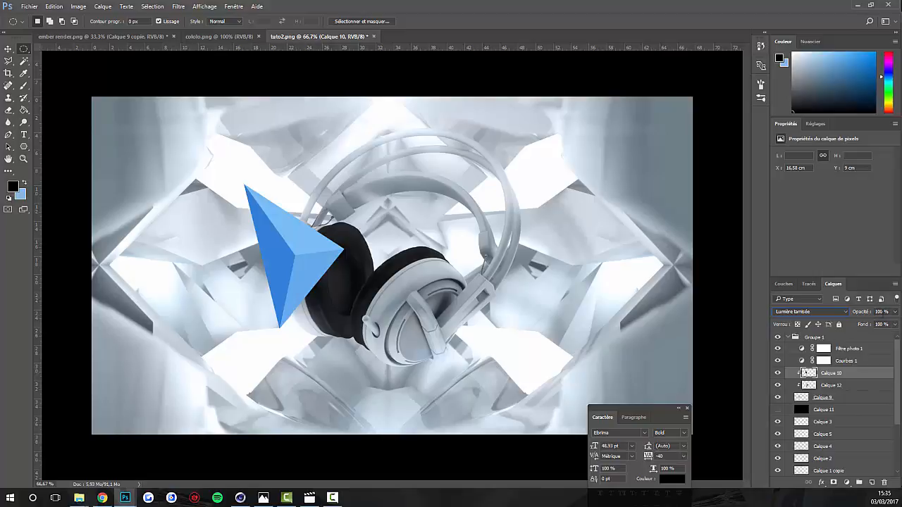
Apply Teinte/Saturation to the triangle layer Calque 9 with Teinte +10, Saturation -26 and Luminosité -12.
click(837, 398)
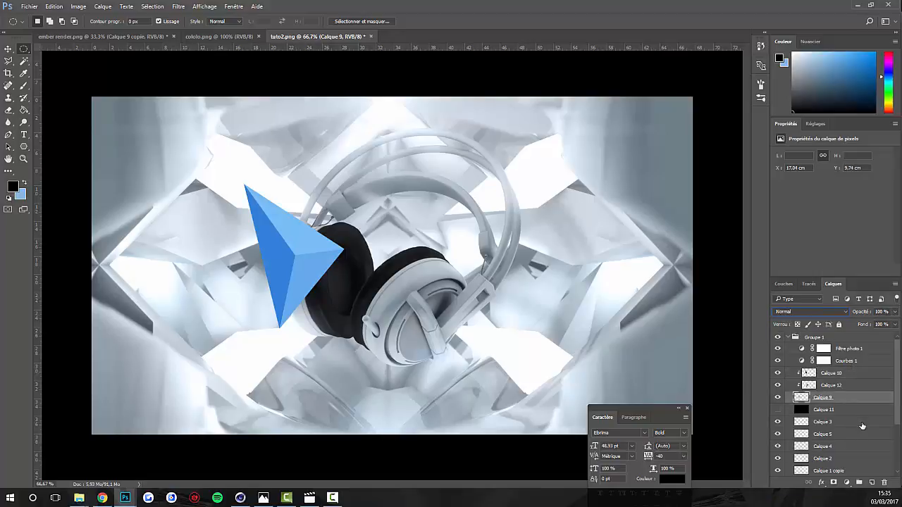
click(7, 48)
key(ctrl+u)
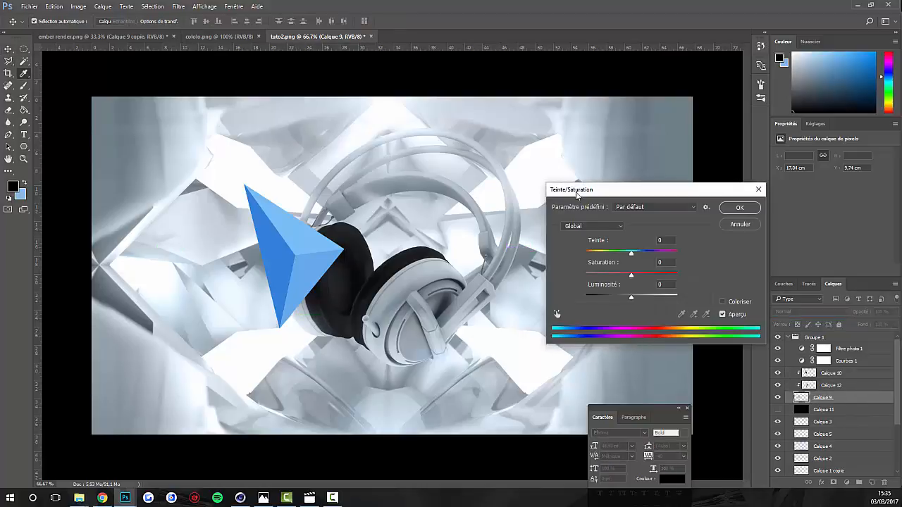
drag(578, 197, 403, 202)
click(462, 259)
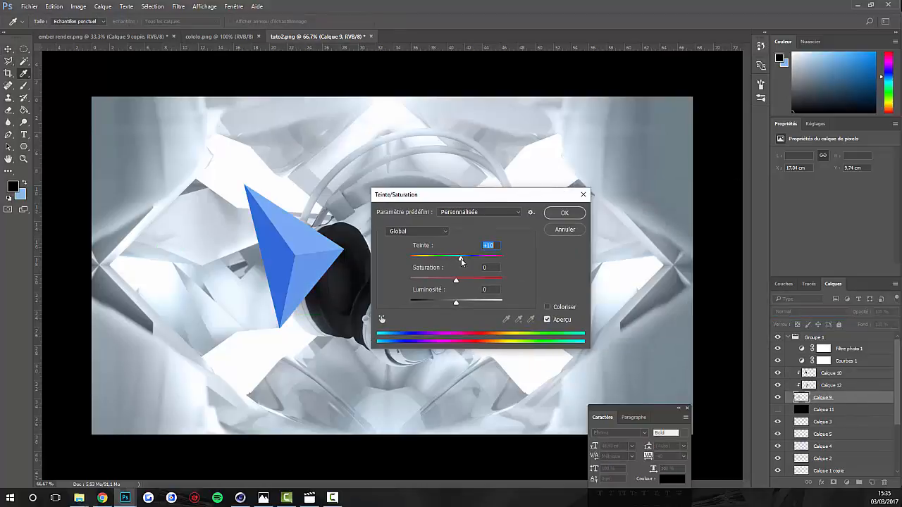
drag(456, 282, 448, 283)
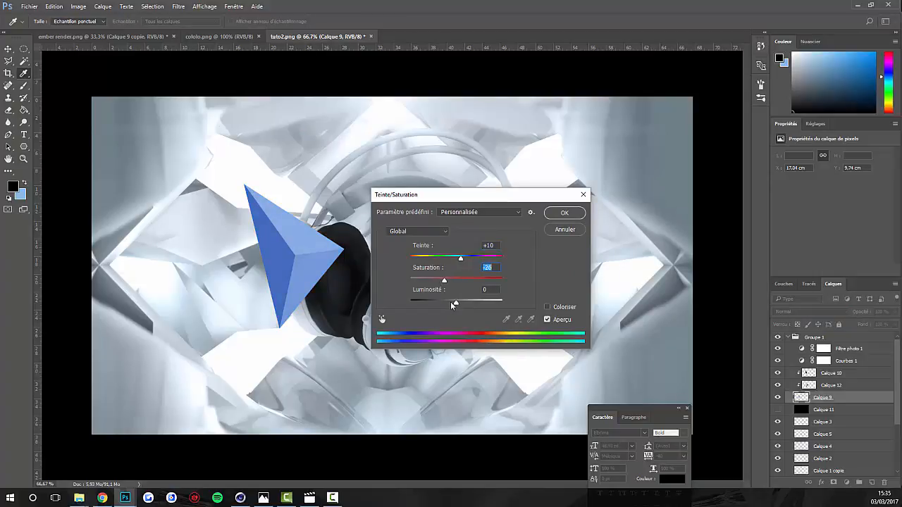
drag(451, 304, 450, 303)
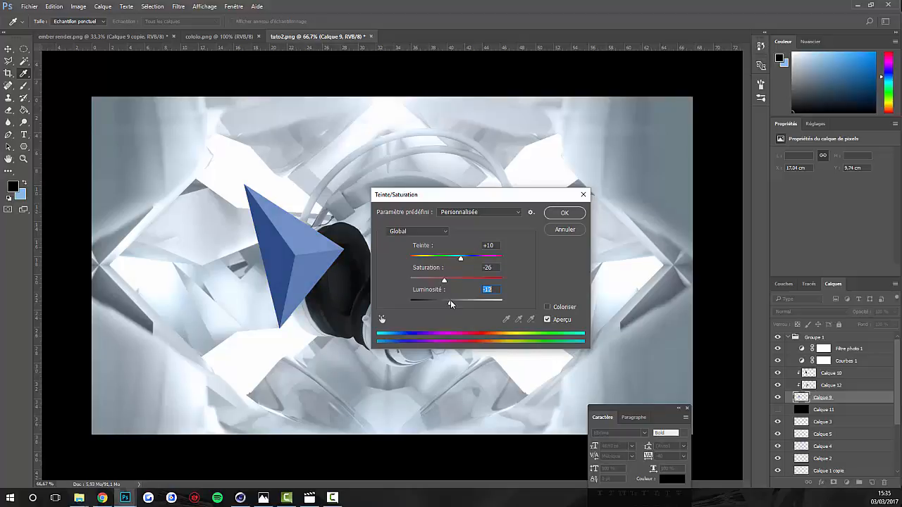
key(Return)
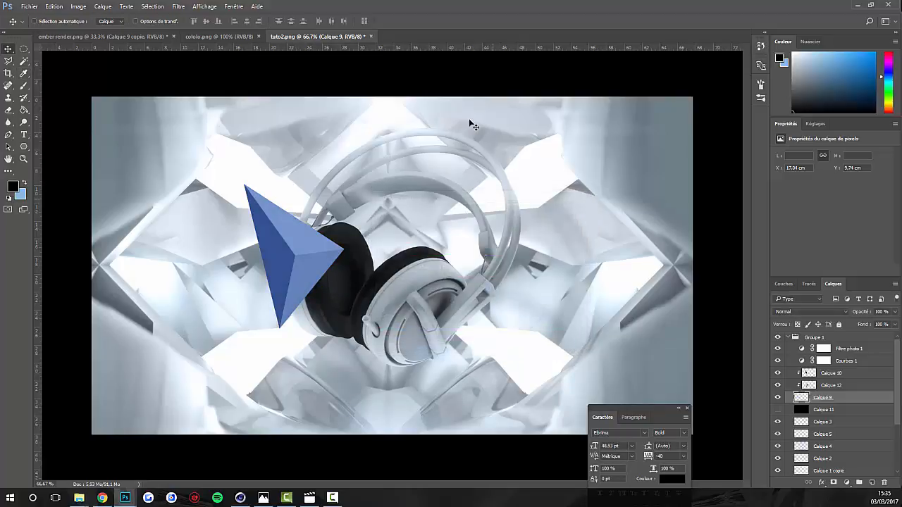
Add a new layer above Calque 10 and clip it to the triangle.
key(ctrl+minus)
key(ctrl+minus)
key(ctrl+minus)
key(ctrl+plus)
key(ctrl+plus)
key(ctrl+plus)
click(845, 374)
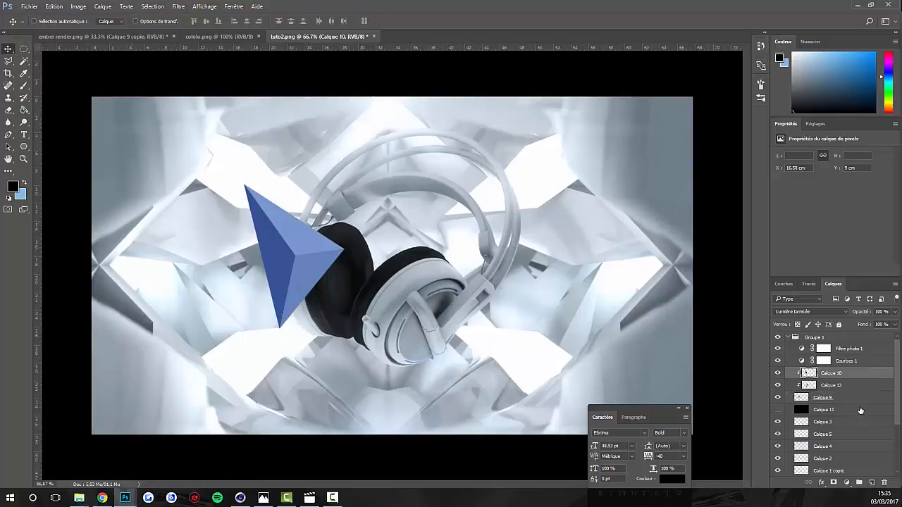
click(872, 484)
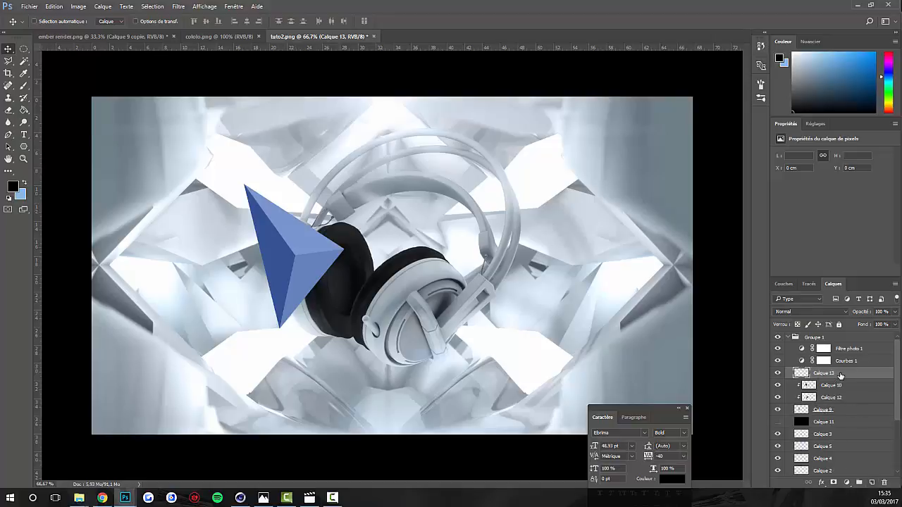
right_click(840, 375)
click(775, 262)
Paint a soft light-blue highlight over the triangle's upper-right edge on Calque 13 with a large Brush.
click(25, 186)
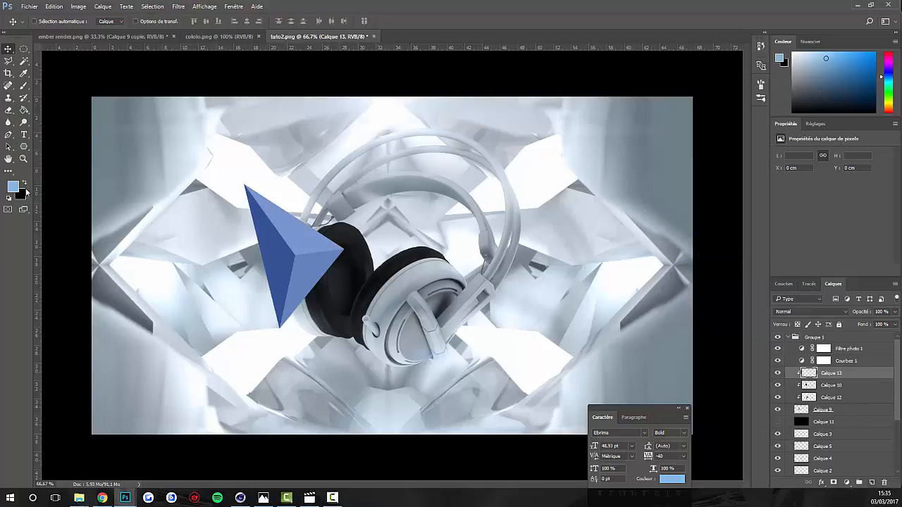
click(23, 86)
drag(308, 208, 234, 208)
drag(329, 191, 335, 186)
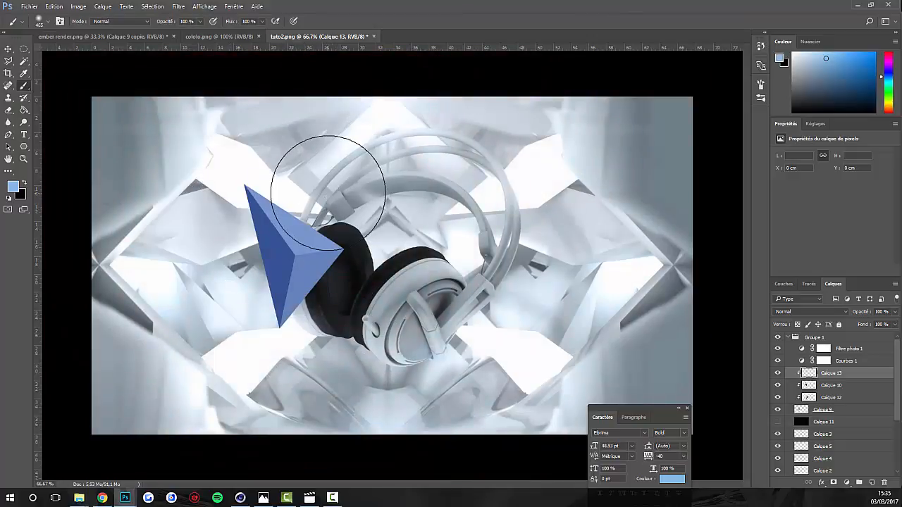
click(328, 193)
click(333, 196)
Set Calque 13 to the Superposition blend mode and erase the highlight along the triangle's left facet.
click(810, 311)
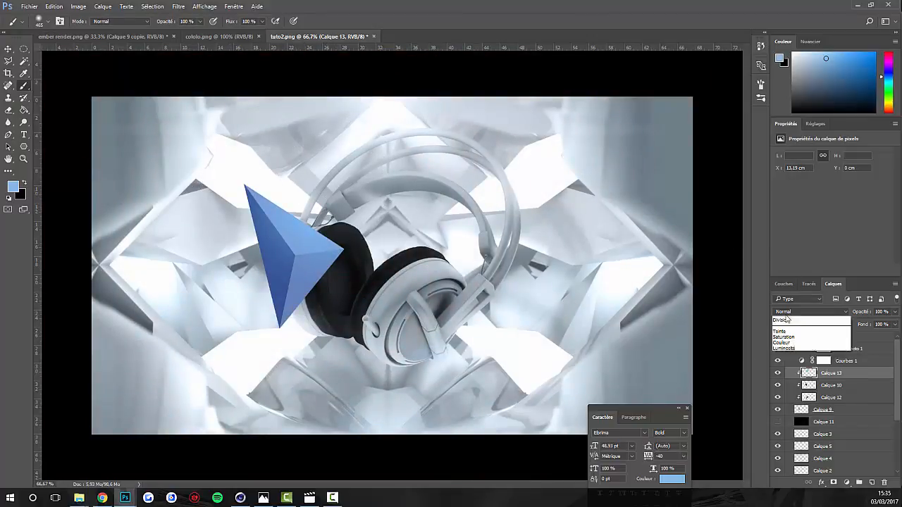
click(802, 375)
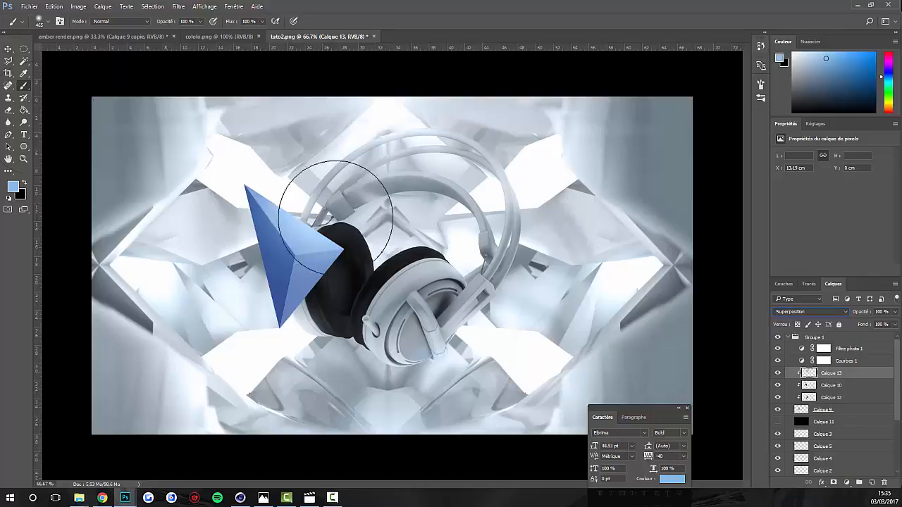
click(9, 110)
mouse_move(251, 229)
mouse_down()
mouse_move(265, 236)
mouse_move(244, 241)
mouse_move(248, 234)
mouse_move(265, 244)
mouse_move(270, 286)
mouse_move(242, 227)
mouse_up()
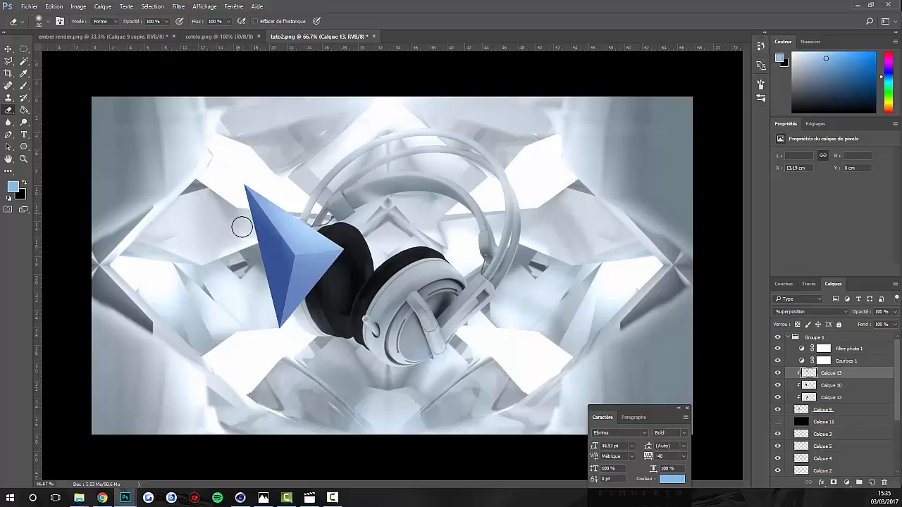
Merge Calque 9 and its clipped layers Calque 12, Calque 10 and Calque 13 into one layer.
click(9, 49)
click(834, 408)
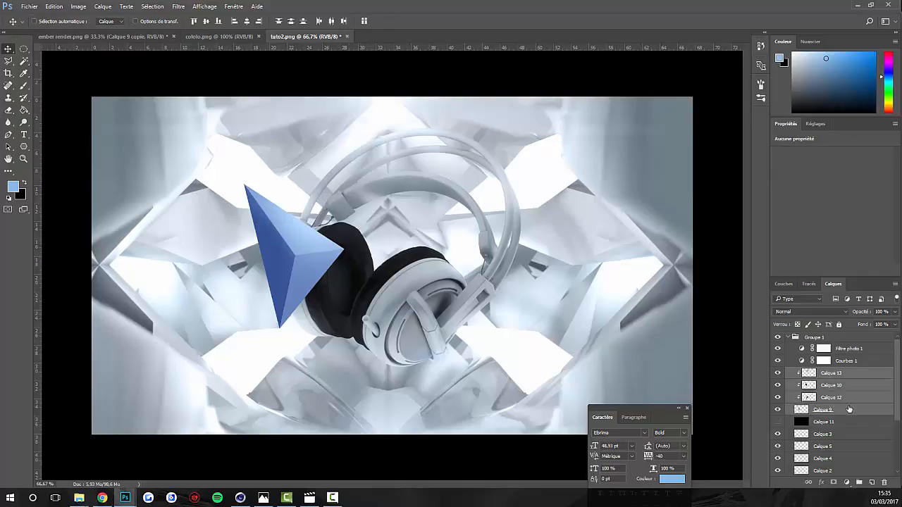
shift+click(846, 374)
right_click(845, 381)
click(751, 374)
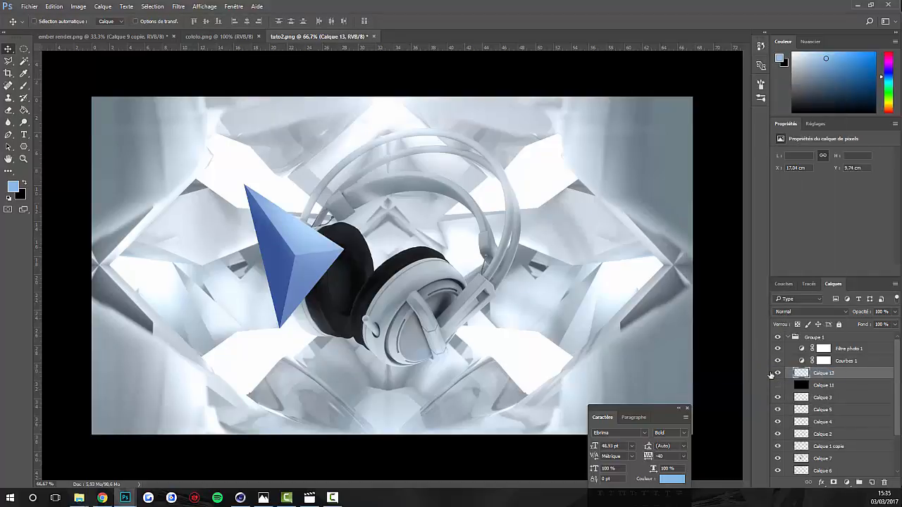
Shift the merged shard slightly left while shrinking it to about two-thirds size around its centre, and duplicate its layer.
mouse_move(316, 254)
mouse_down()
mouse_move(371, 341)
mouse_move(398, 248)
mouse_move(306, 255)
mouse_up()
key(ctrl+t)
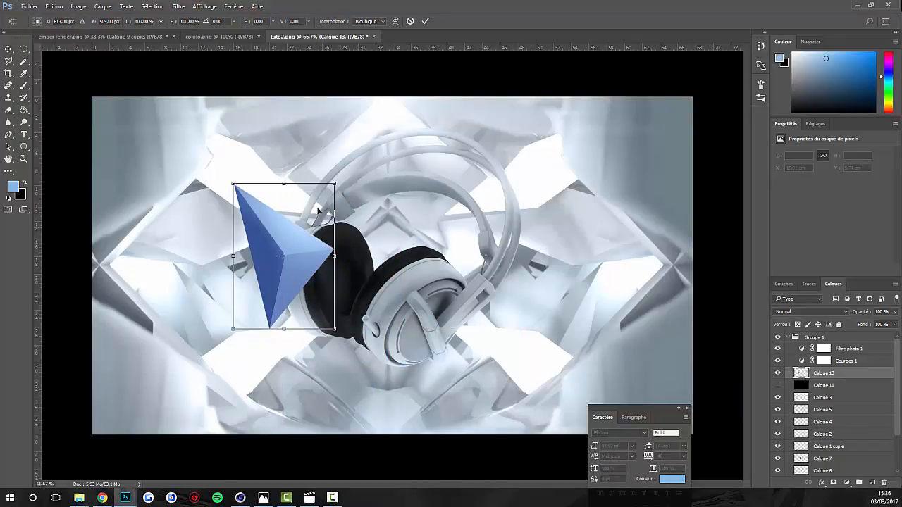
drag(333, 183, 390, 283)
key(Return)
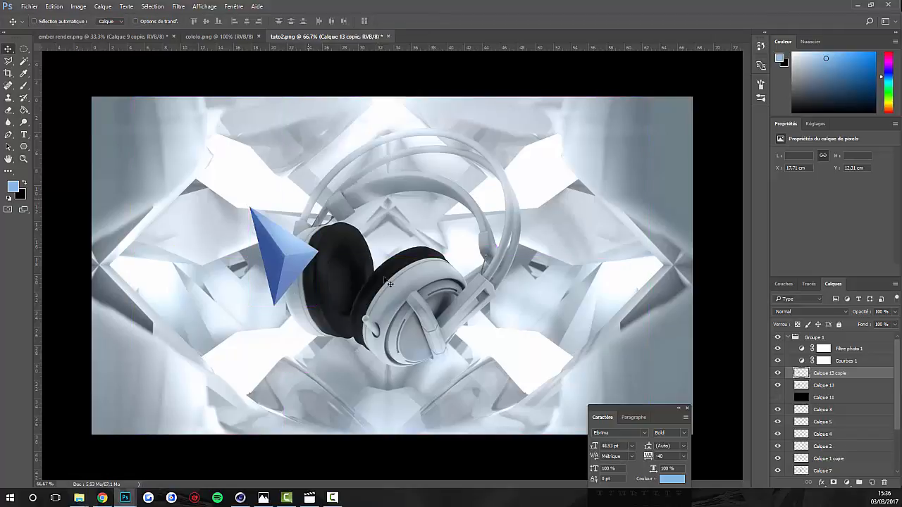
Distort the shard copy on Calque 13 copie into a narrower, slanted spike with an elongated upper tip.
key(ctrl+t)
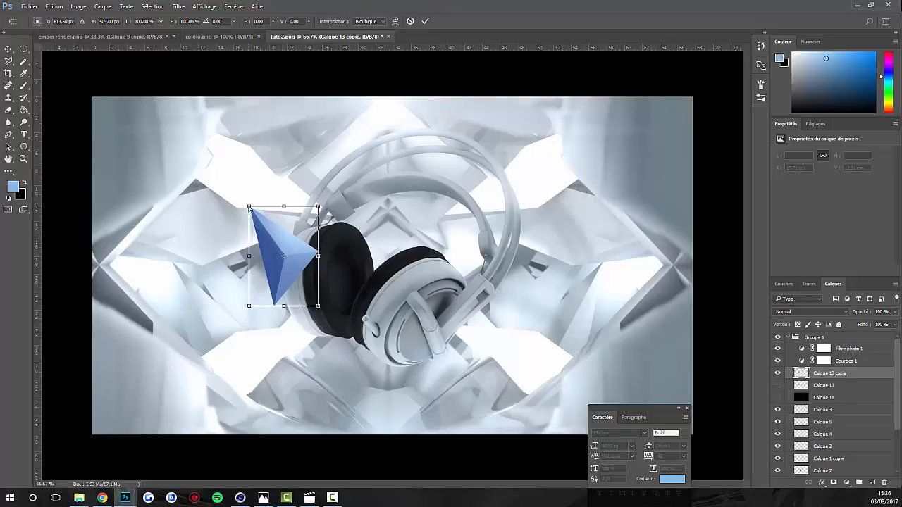
drag(249, 207, 172, 162)
mouse_move(307, 259)
mouse_down()
mouse_move(284, 223)
mouse_move(279, 238)
mouse_move(304, 272)
mouse_up()
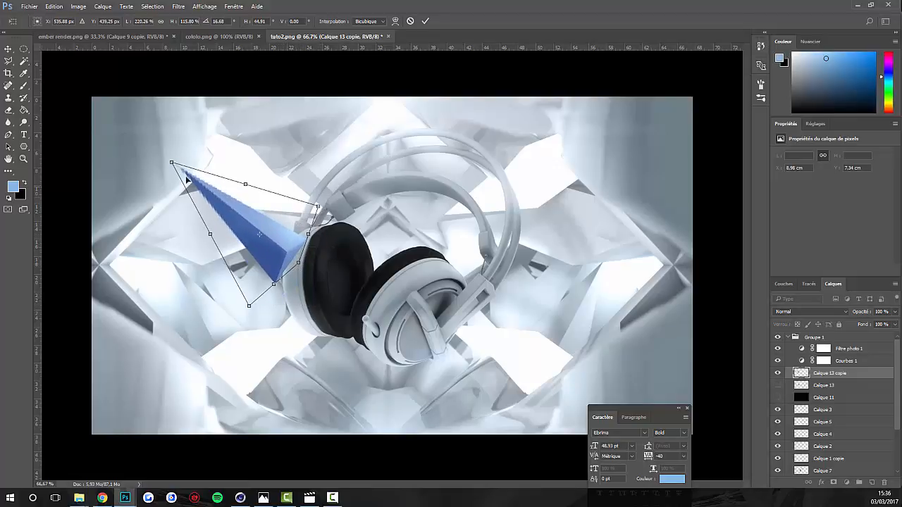
drag(173, 163, 361, 202)
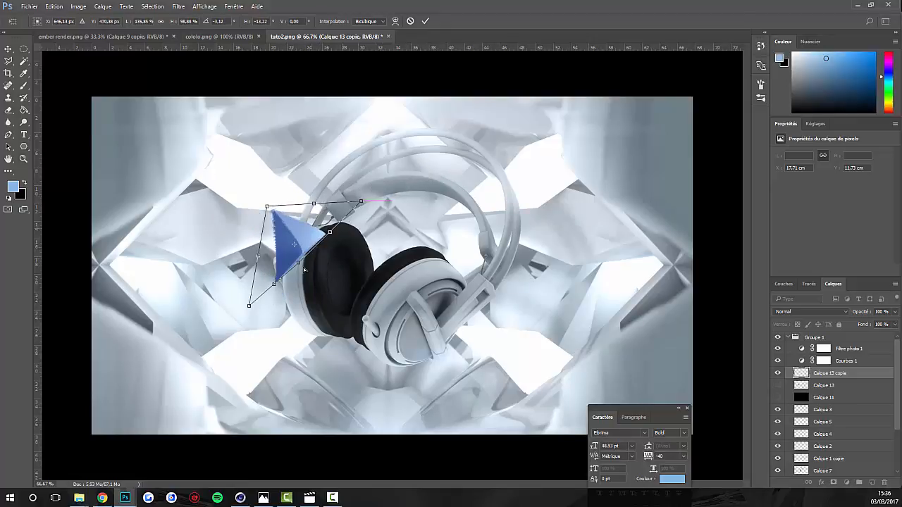
drag(299, 263, 338, 323)
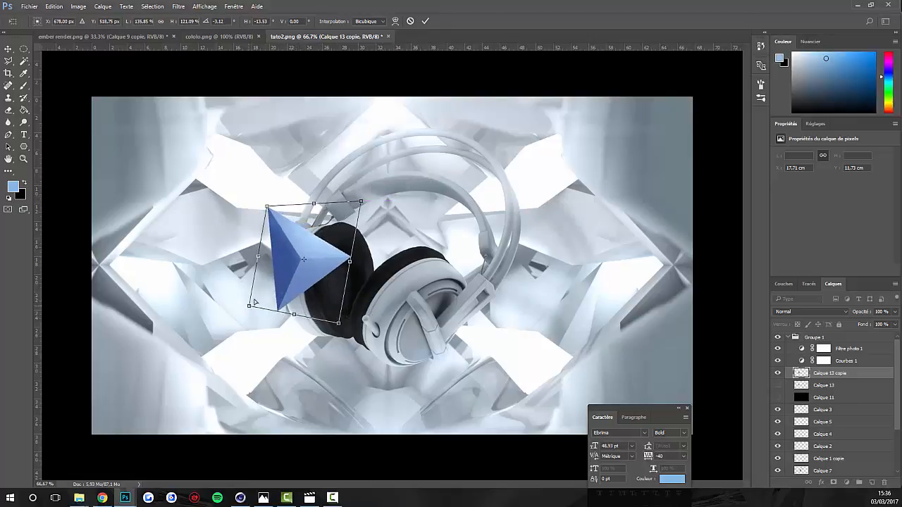
drag(250, 306, 275, 279)
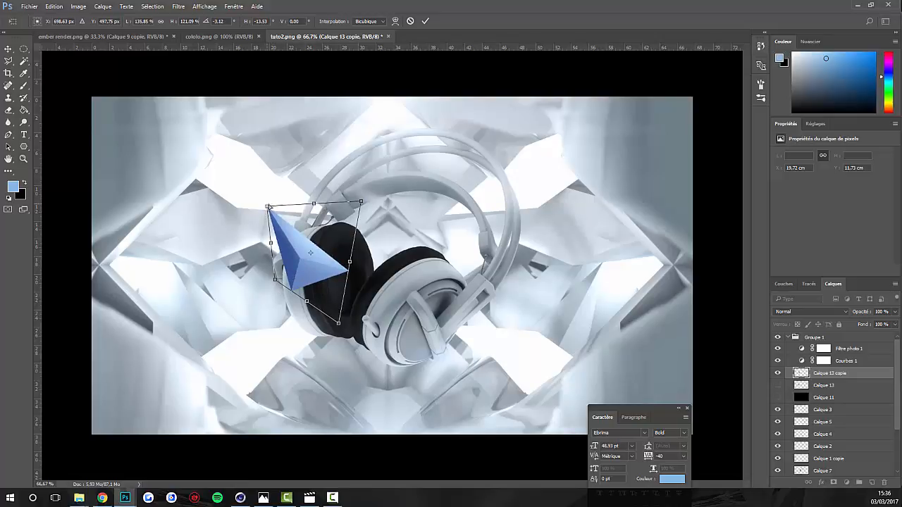
drag(268, 207, 240, 195)
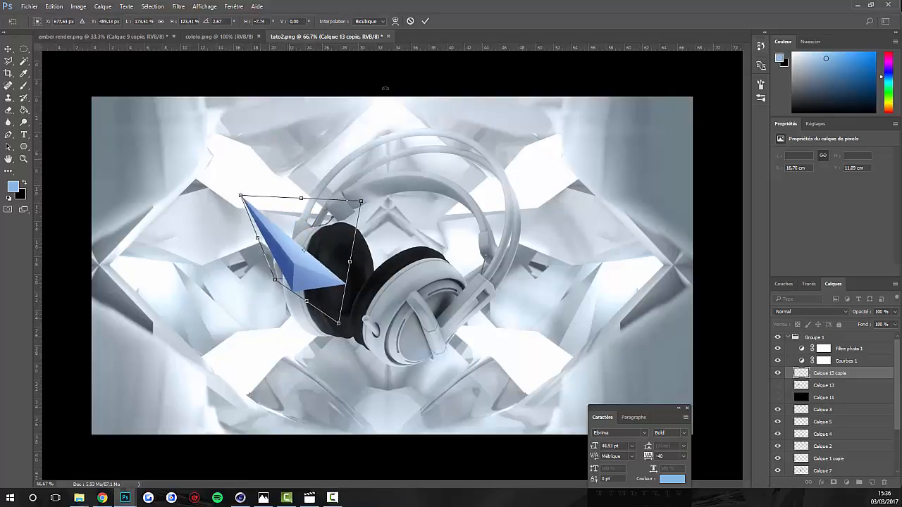
click(424, 22)
Place the distorted shard between the two ear cups, scaled to about 62% and rotated about 12°, then nudge it slightly up and left.
drag(174, 157, 237, 132)
key(ctrl+t)
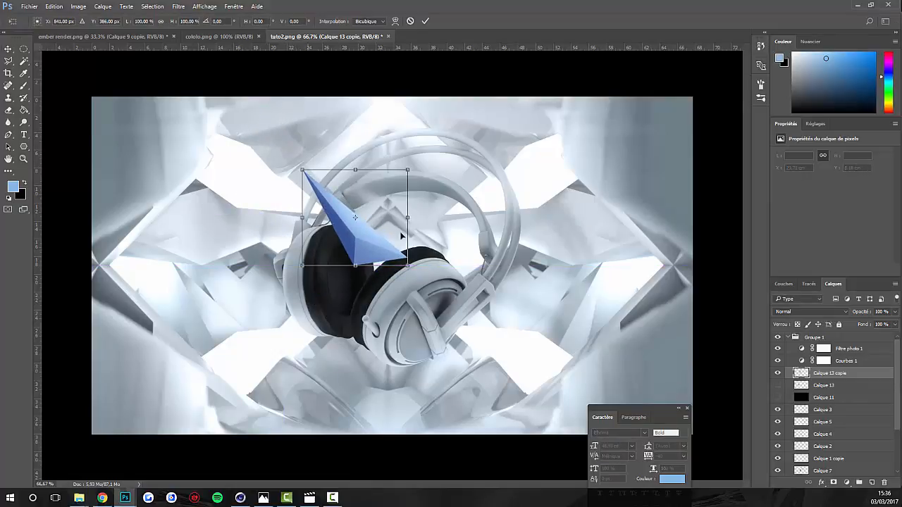
mouse_move(407, 264)
mouse_down()
mouse_move(386, 246)
mouse_move(419, 275)
mouse_up()
drag(392, 244, 406, 250)
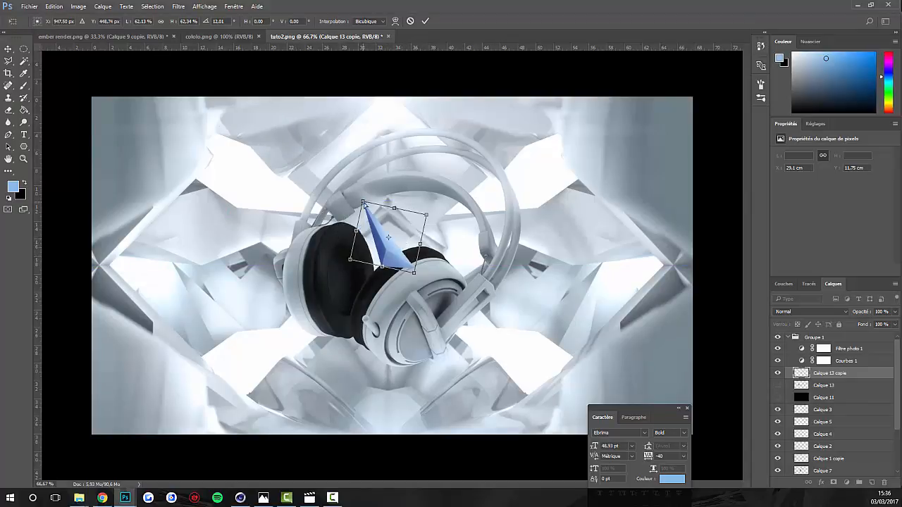
drag(364, 203, 376, 212)
key(Return)
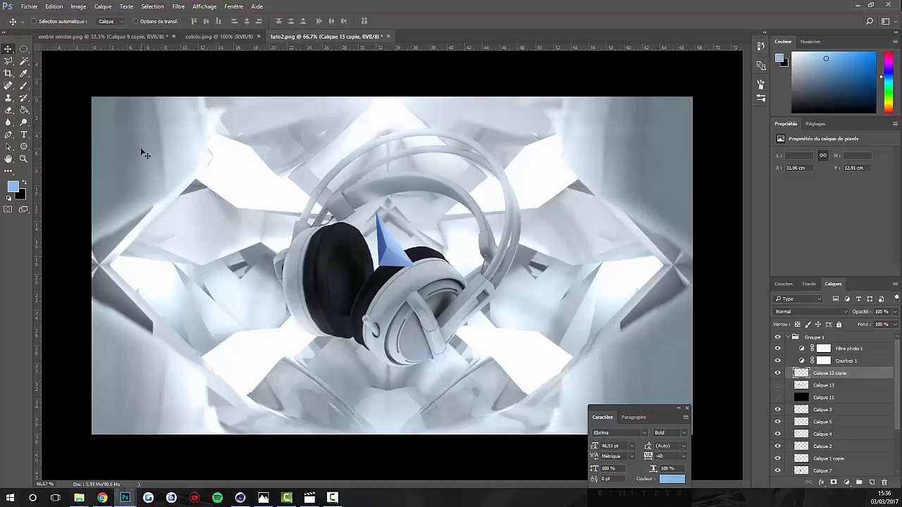
key(Left)
key(Left)
key(Left)
key(Up)
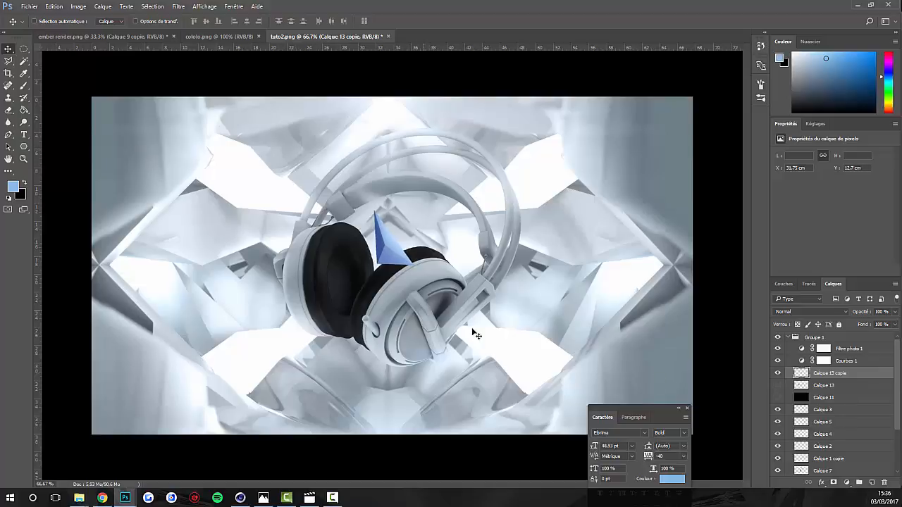
Load the contour layer's outline as a selection, erase the shard where it overlaps the headset, and deselect.
scroll(842, 418, down, 3)
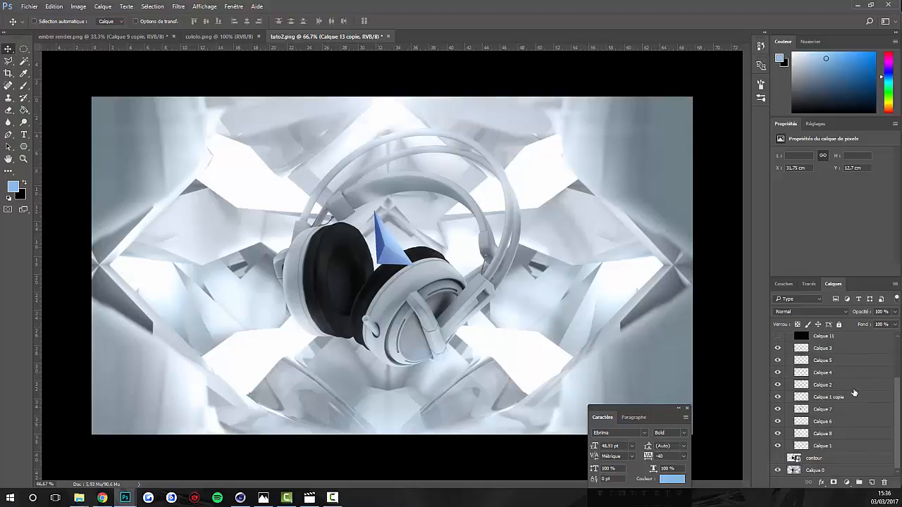
ctrl+click(795, 460)
scroll(810, 422, up, 3)
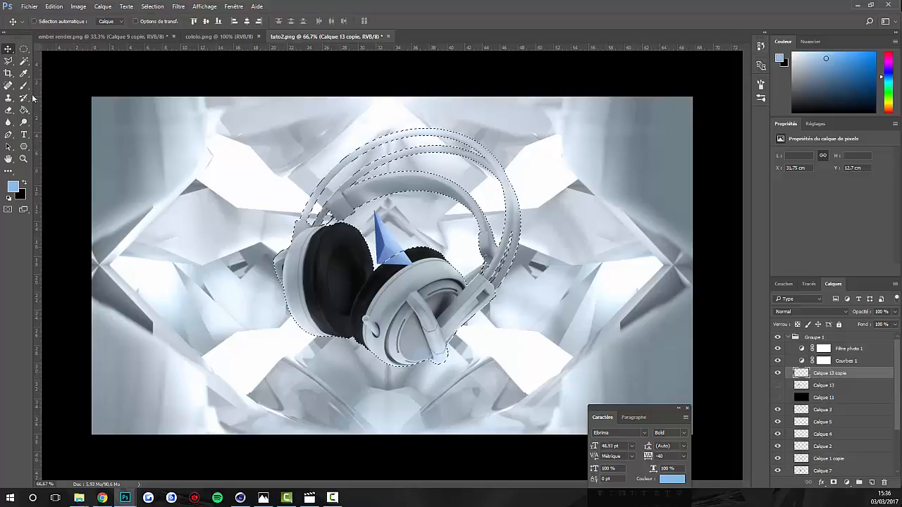
click(8, 111)
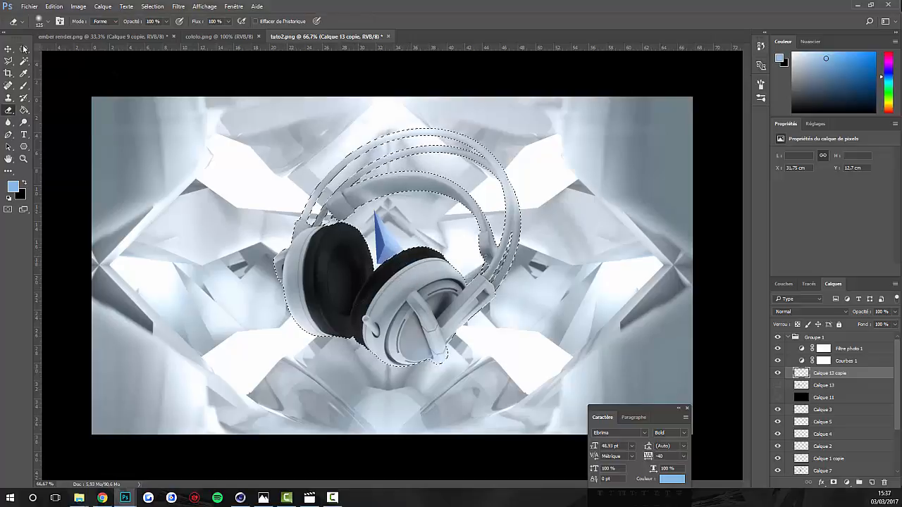
key(m)
right_click(384, 213)
click(409, 221)
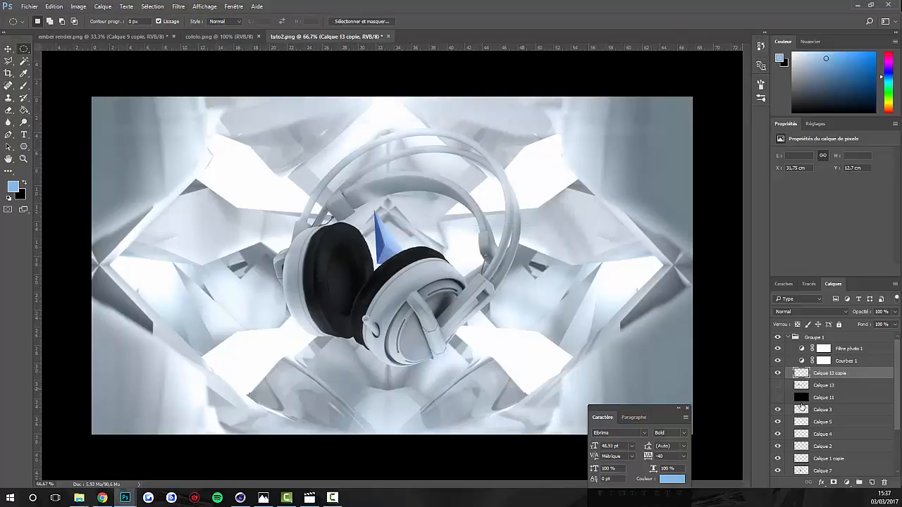
Duplicate the original shard on Calque 13, show the copy, and shrink it to a small shard beside the first one above the front ear cup.
click(802, 386)
key(ctrl+j)
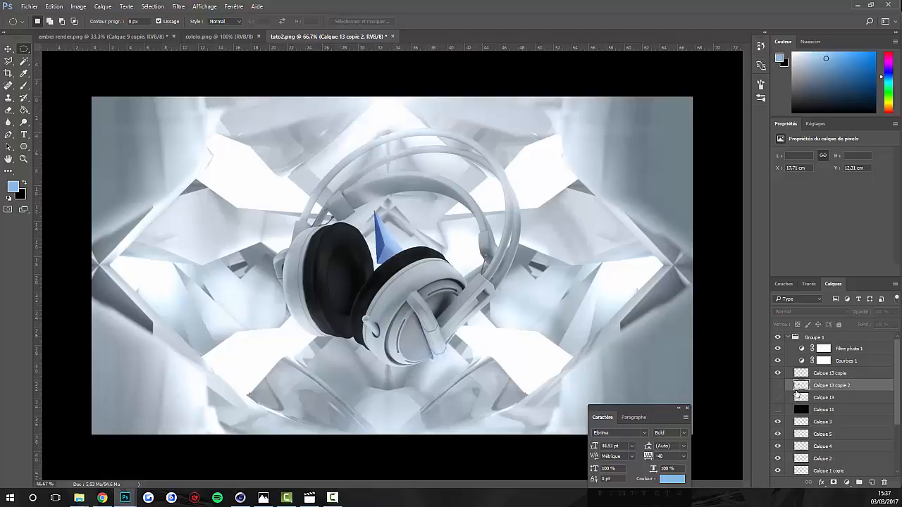
click(777, 385)
click(8, 49)
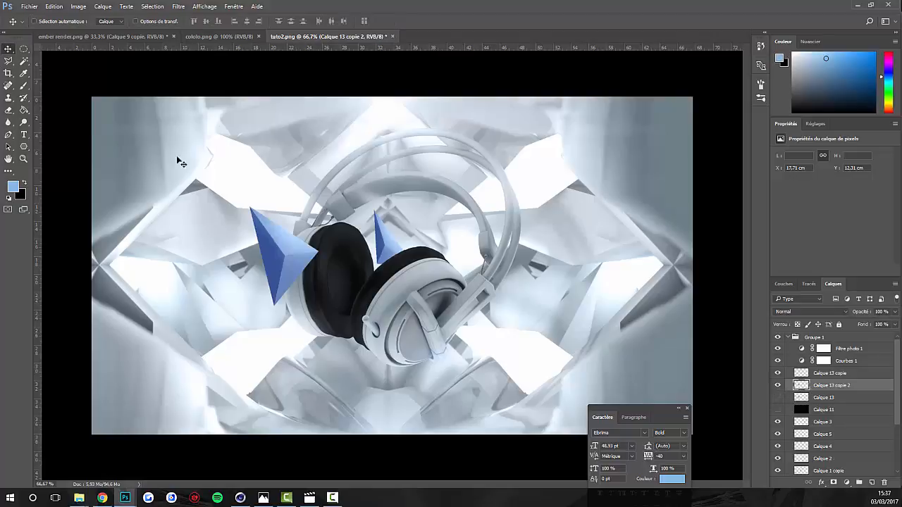
drag(294, 240, 438, 227)
key(ctrl+t)
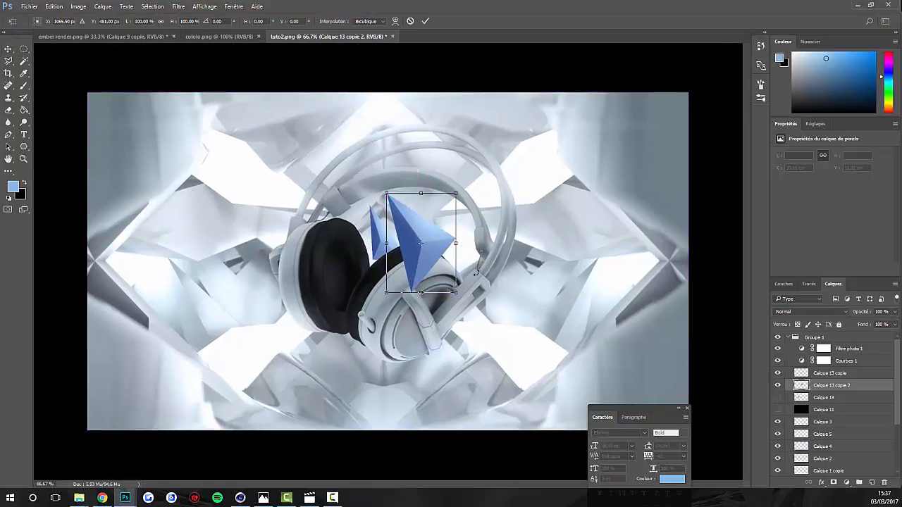
drag(458, 193, 434, 235)
key(Return)
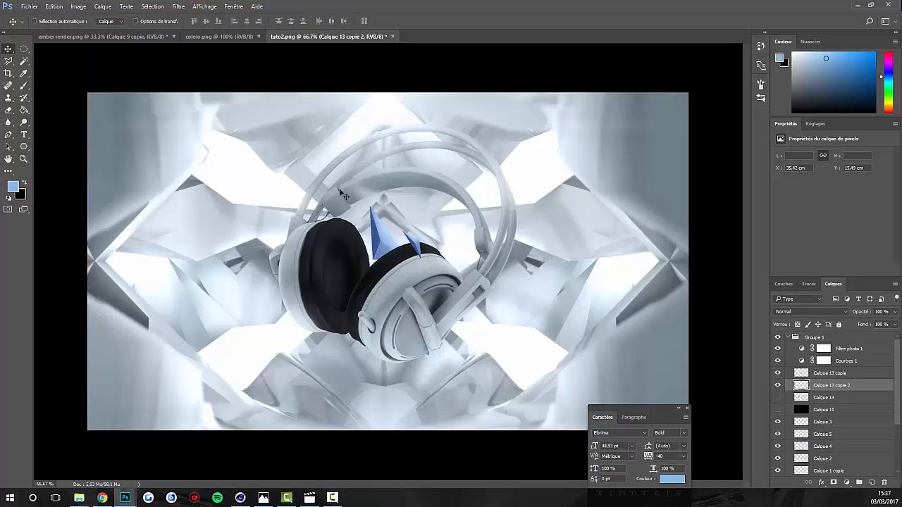
Rotate the small shard on Calque 13 copie 2 by about 170° and place it on the front ear cushion's upper edge.
drag(342, 193, 331, 180)
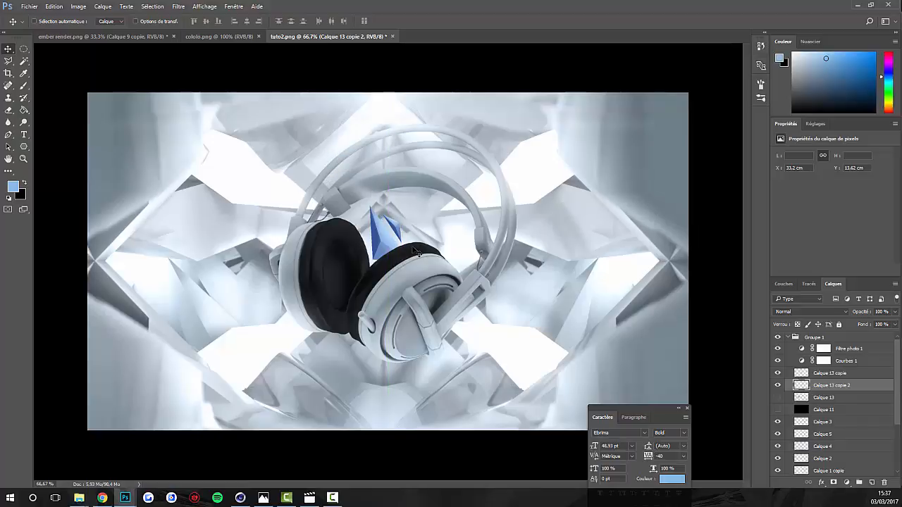
key(ctrl+t)
drag(436, 252, 42, 286)
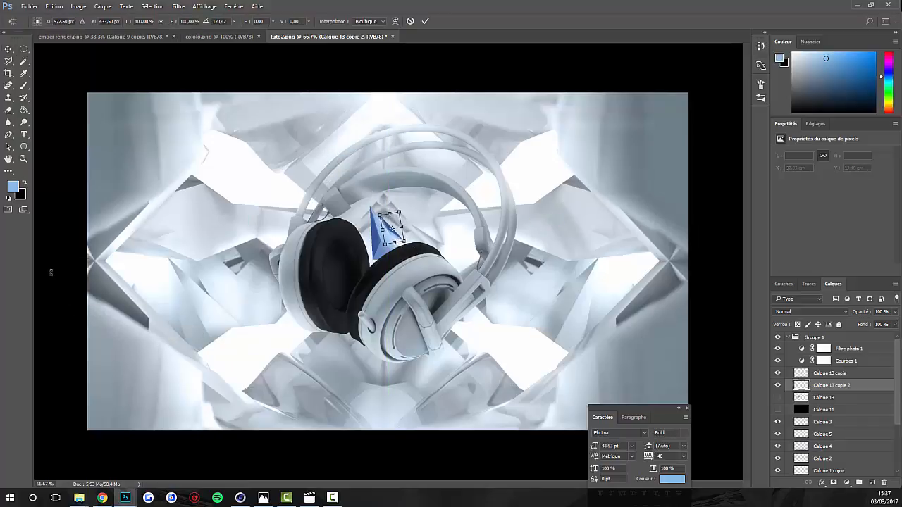
key(Return)
drag(322, 239, 338, 259)
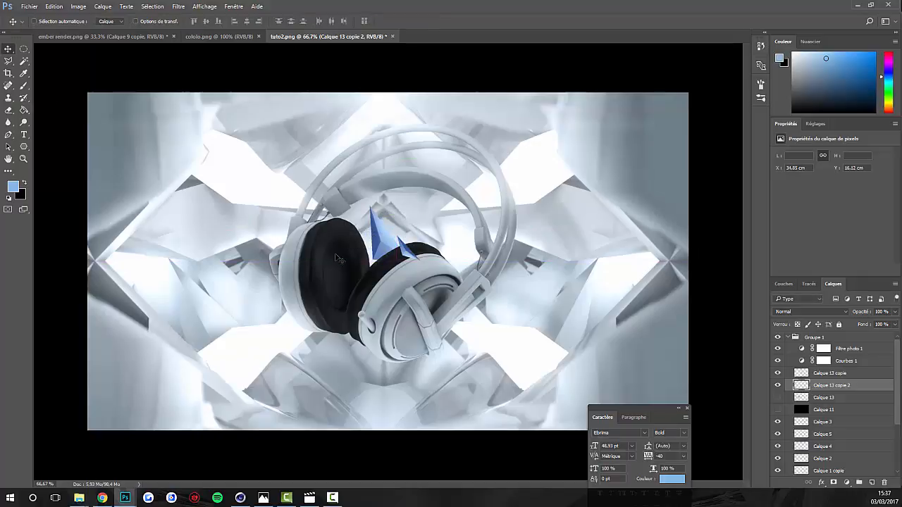
Rotate the small shard again and shift it slightly up along the front ear cushion's rim.
key(ctrl+t)
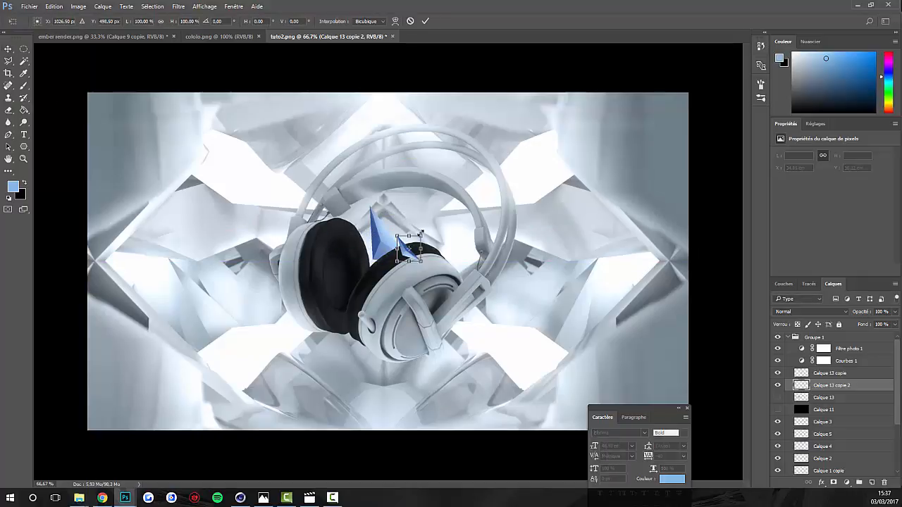
drag(421, 232, 433, 211)
key(ctrl+z)
drag(458, 241, 226, 316)
key(Return)
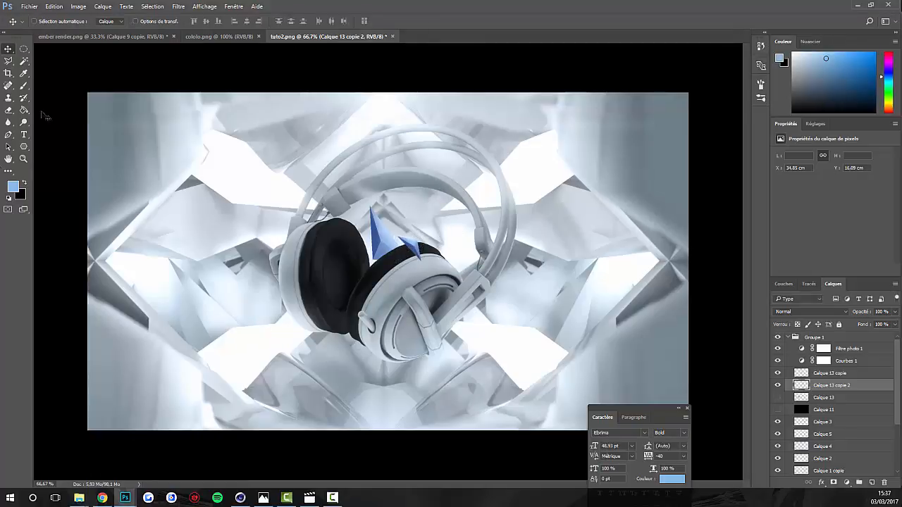
drag(317, 212, 310, 206)
drag(433, 253, 436, 251)
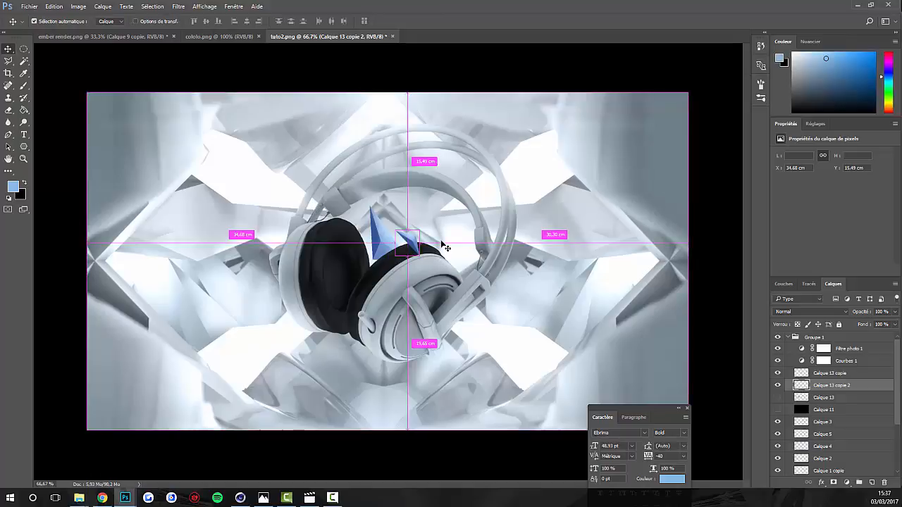
Fine-tune the small shard with Free Transform so it sits closer to the first shard.
key(ctrl+plus)
key(ctrl+plus)
key(ctrl+t)
drag(495, 247, 452, 234)
key(Return)
key(ctrl+minus)
key(ctrl+minus)
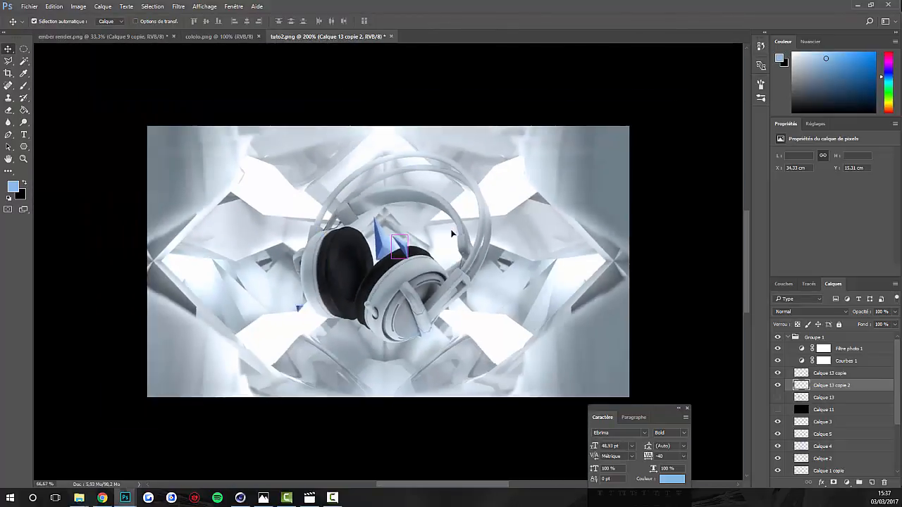
key(ctrl+minus)
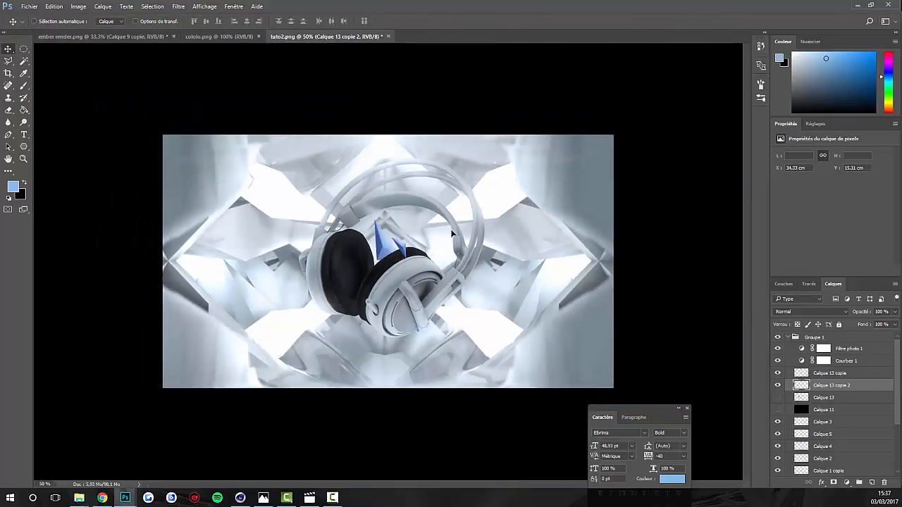
Add a new layer clipped to Calque 13 copie 2 and paint a soft light-blue highlight over the small shard with a large Brush.
click(872, 481)
right_click(842, 385)
click(752, 262)
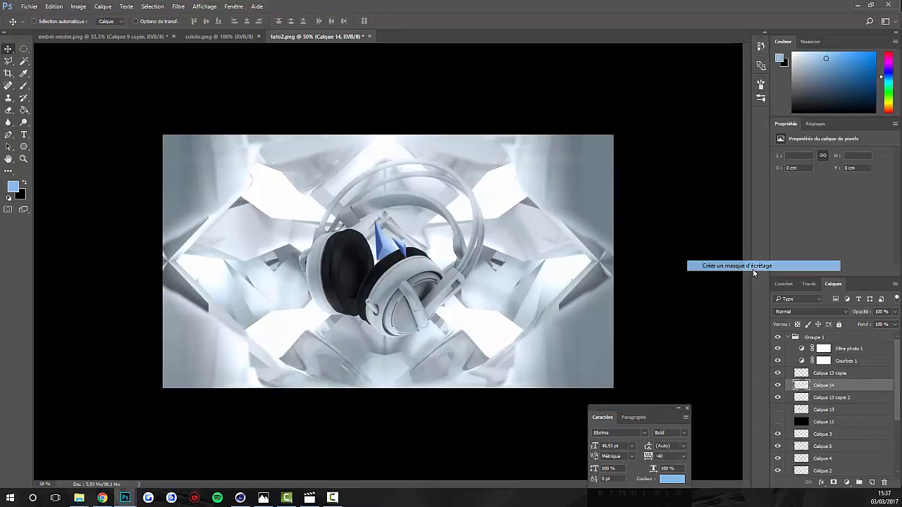
click(23, 85)
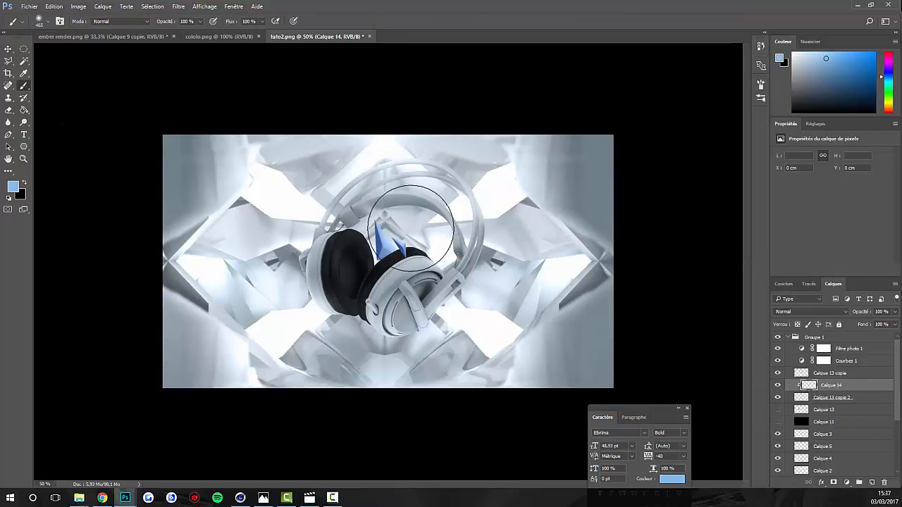
click(424, 197)
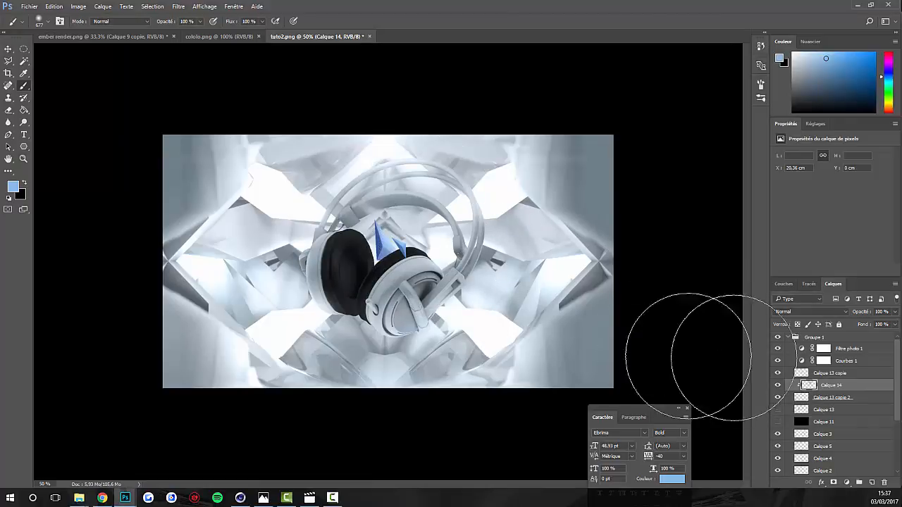
Set the highlight layer Calque 14 to the Superposition blend mode at about 61% opacity.
click(794, 311)
click(816, 376)
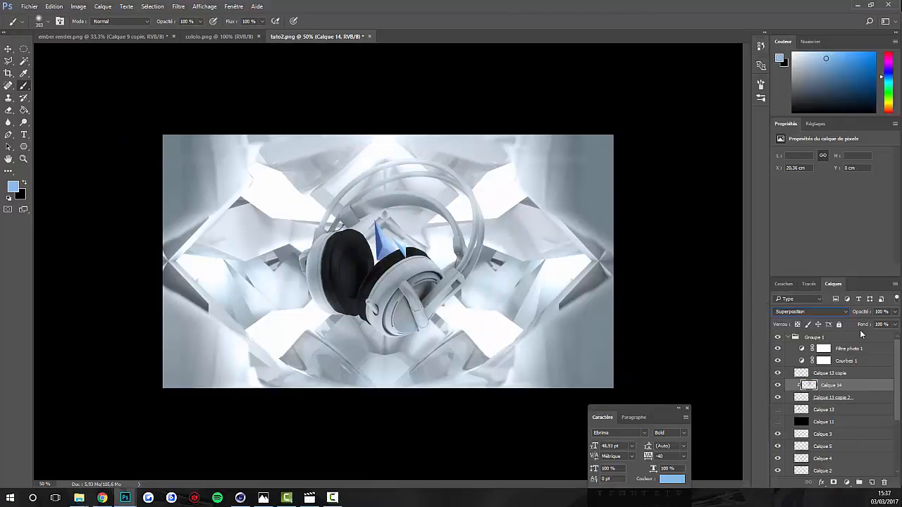
click(895, 311)
drag(895, 323, 875, 325)
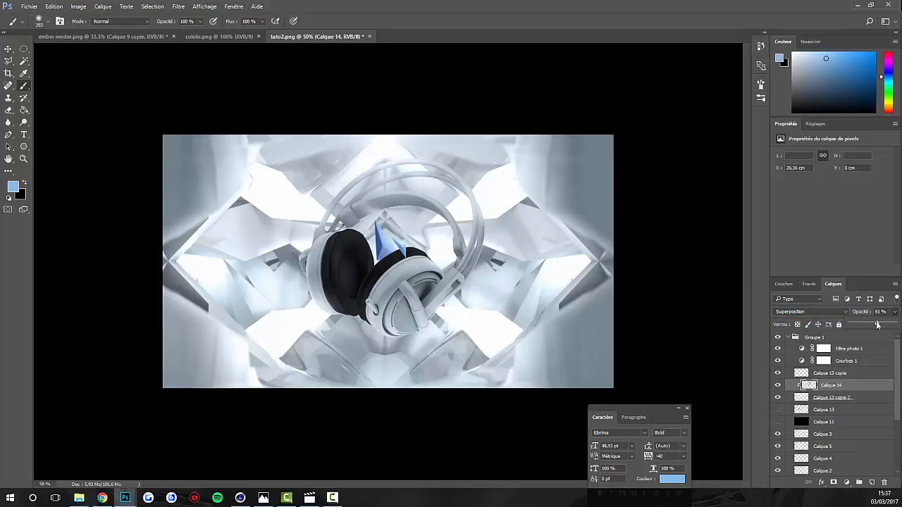
Slightly reduce the saturation of the small shard on Calque 13 copie 2 with Teinte/Saturation.
click(864, 398)
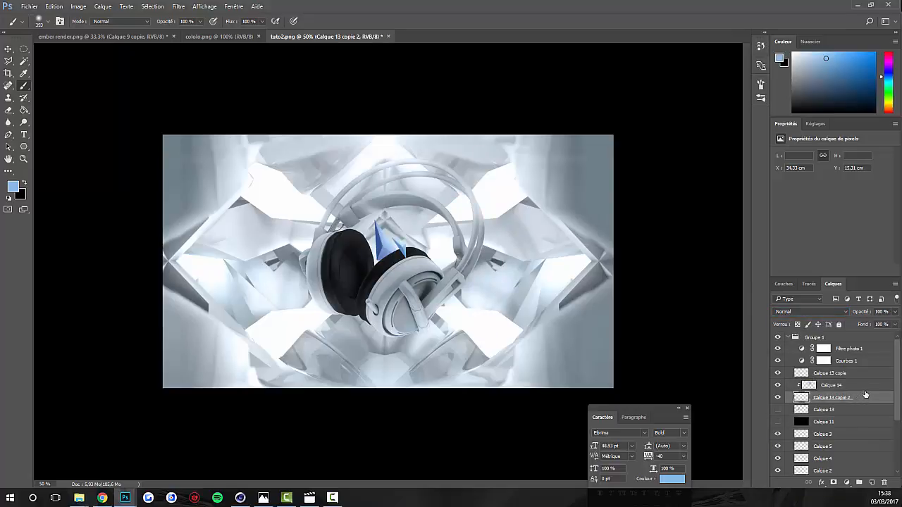
key(ctrl+u)
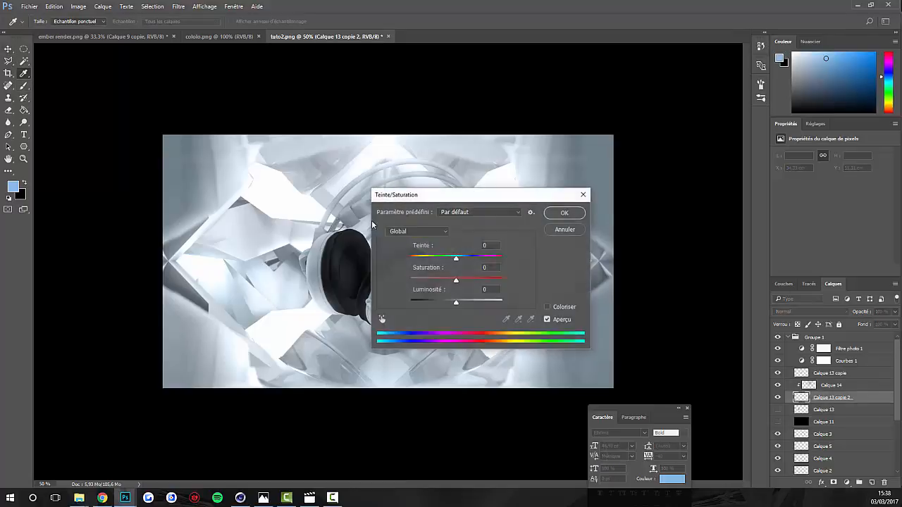
drag(475, 196, 564, 254)
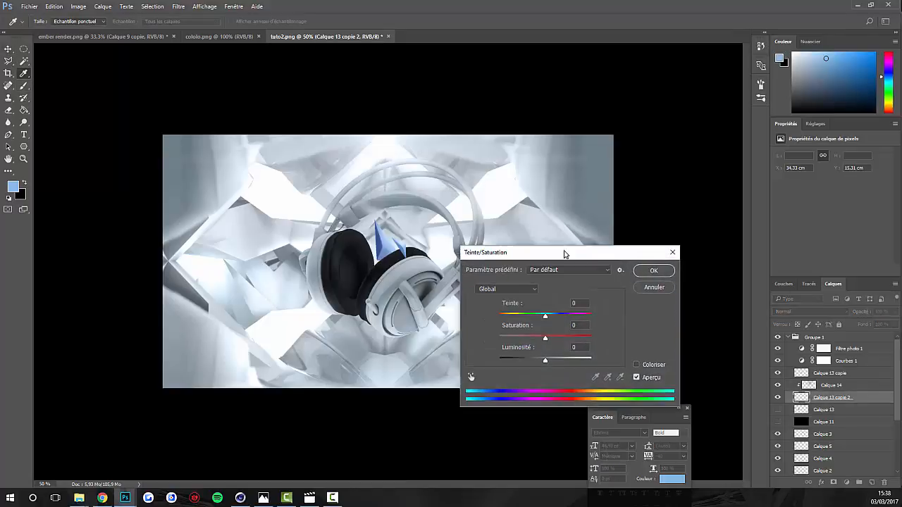
mouse_move(543, 335)
mouse_down()
mouse_move(527, 342)
mouse_move(537, 341)
mouse_up()
key(Return)
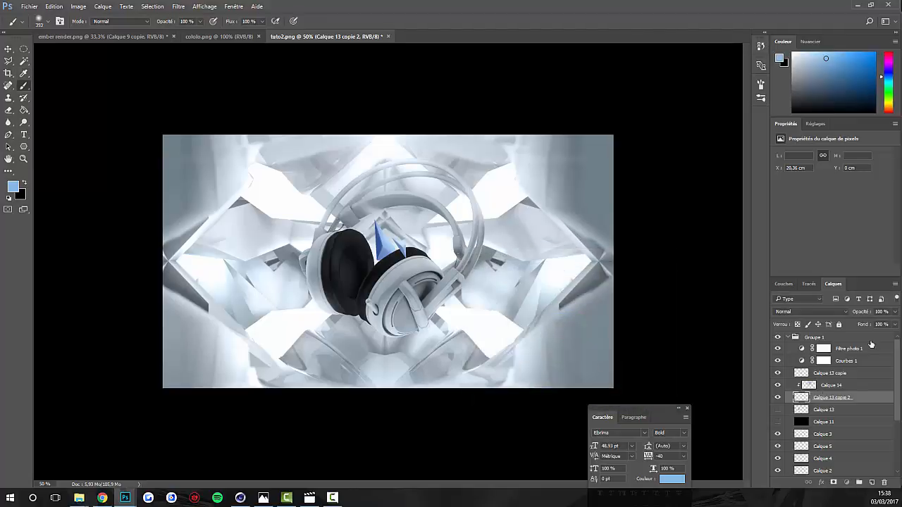
Reduce the saturation of the larger blue shard on Calque 13 copie to -20 with Teinte/Saturation.
click(832, 385)
drag(857, 325, 858, 325)
click(854, 373)
key(ctrl+u)
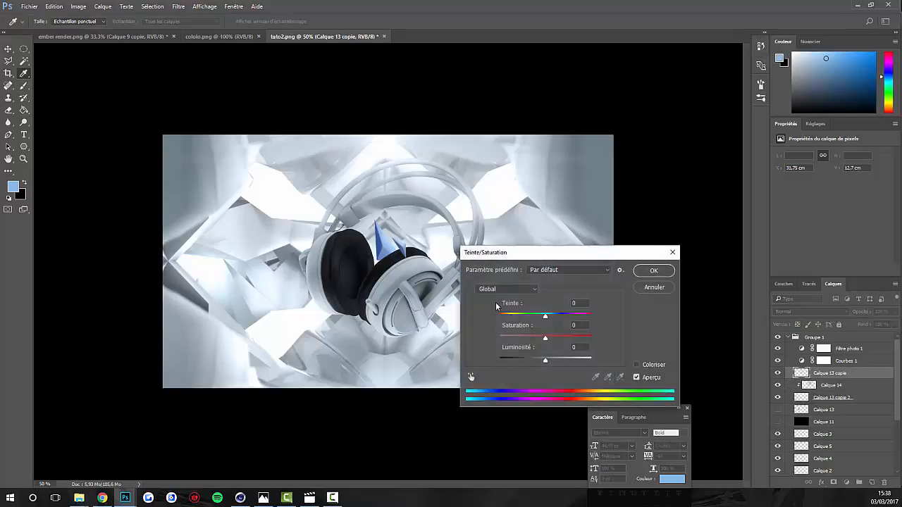
drag(543, 340, 531, 340)
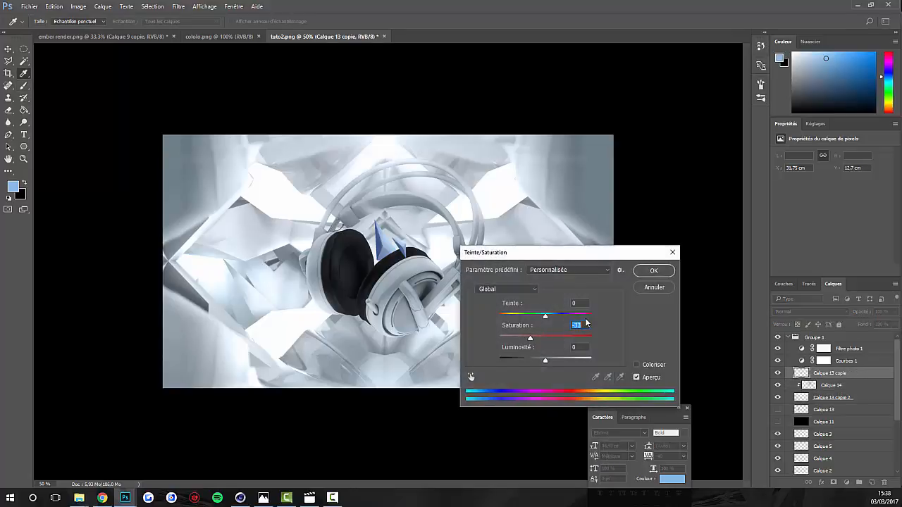
key(Return)
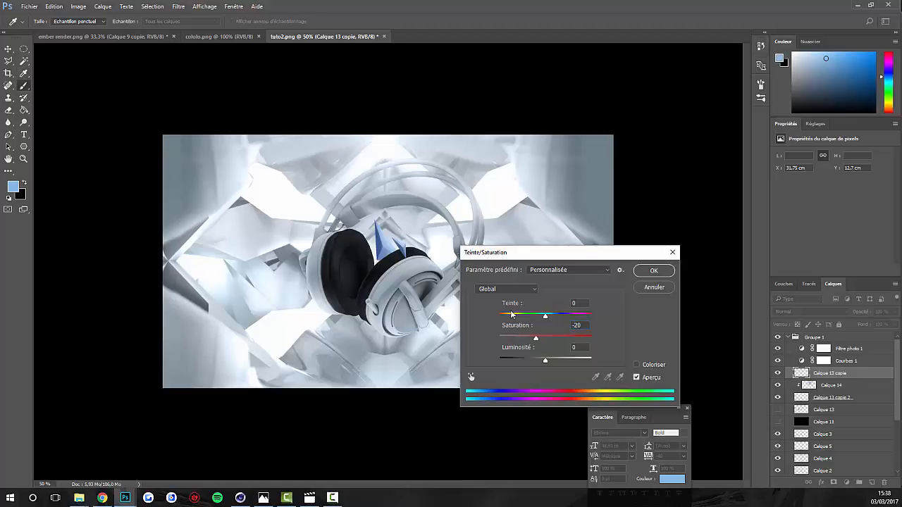
Examine the two blue shards between the ear cups up close and against the whole wallpaper.
key(ctrl+plus)
key(ctrl+plus)
key(ctrl+plus)
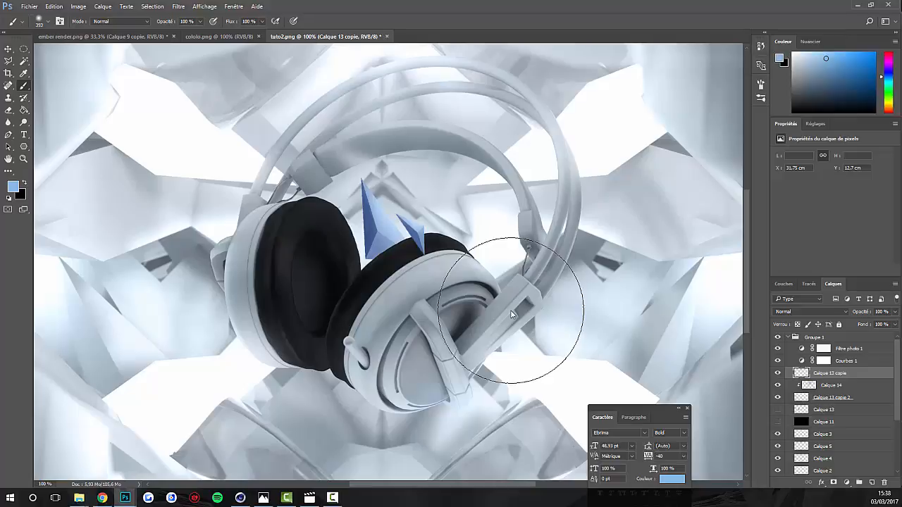
key(ctrl+minus)
key(ctrl+minus)
key(ctrl+minus)
key(ctrl+minus)
key(ctrl+plus)
key(ctrl+plus)
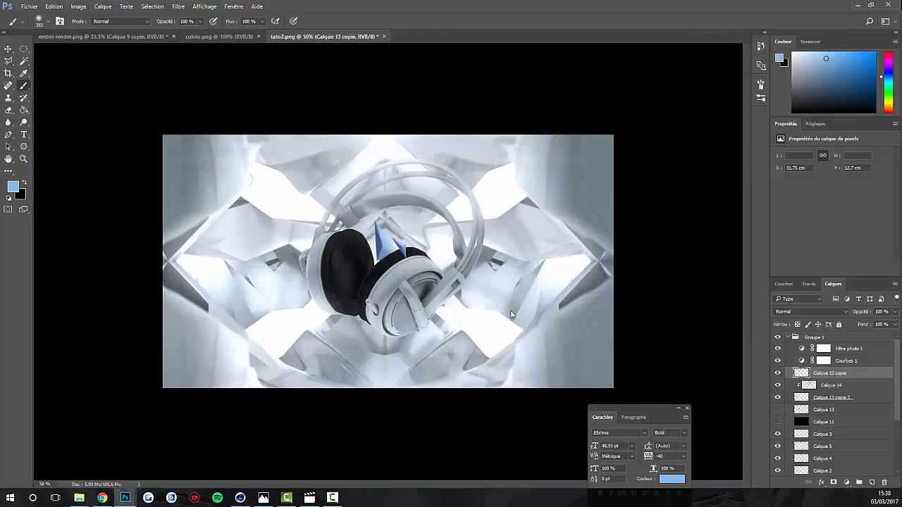
click(334, 498)
click(335, 498)
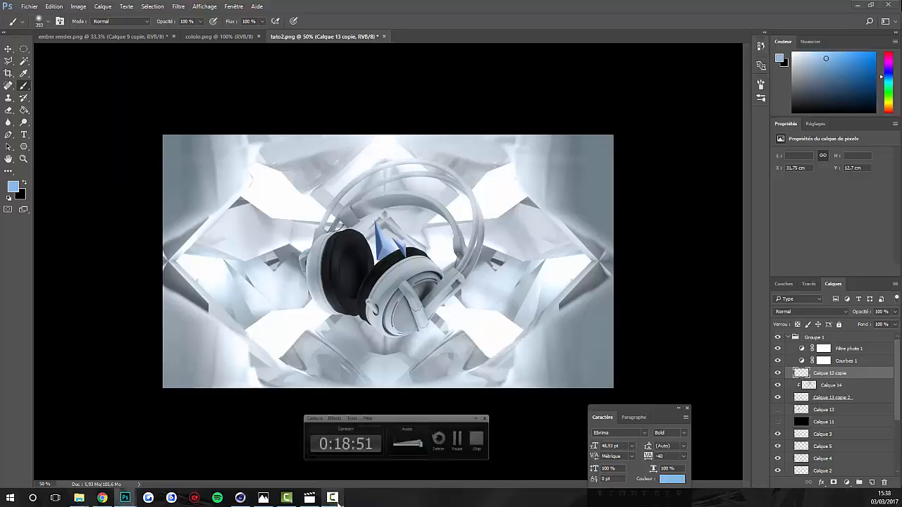
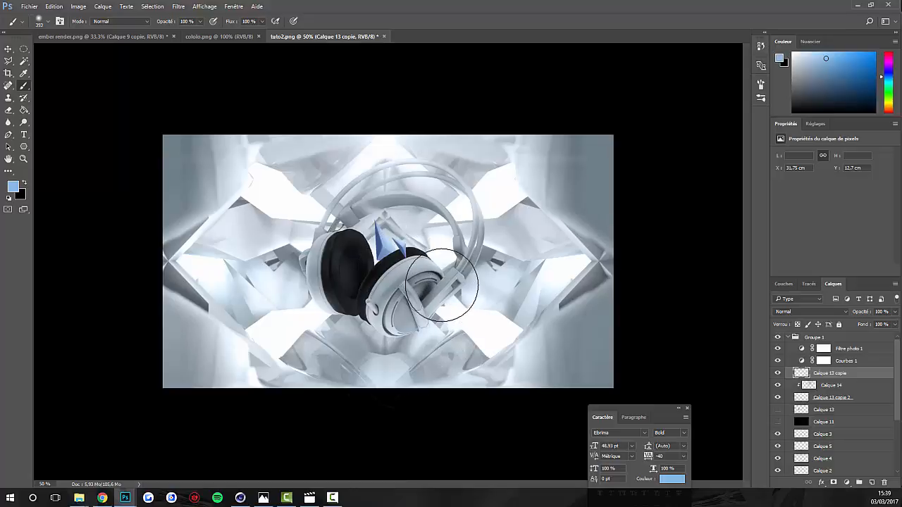
scroll(442, 284, up, 5)
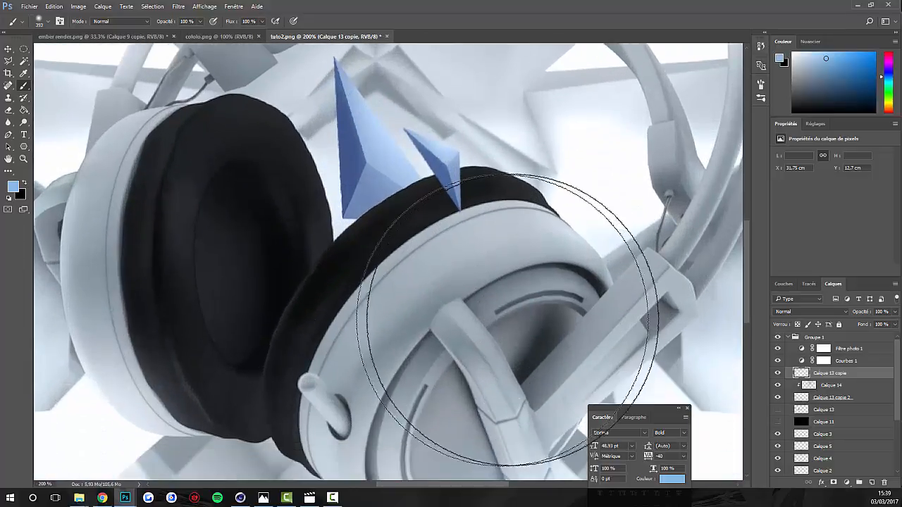
scroll(592, 303, down, 3)
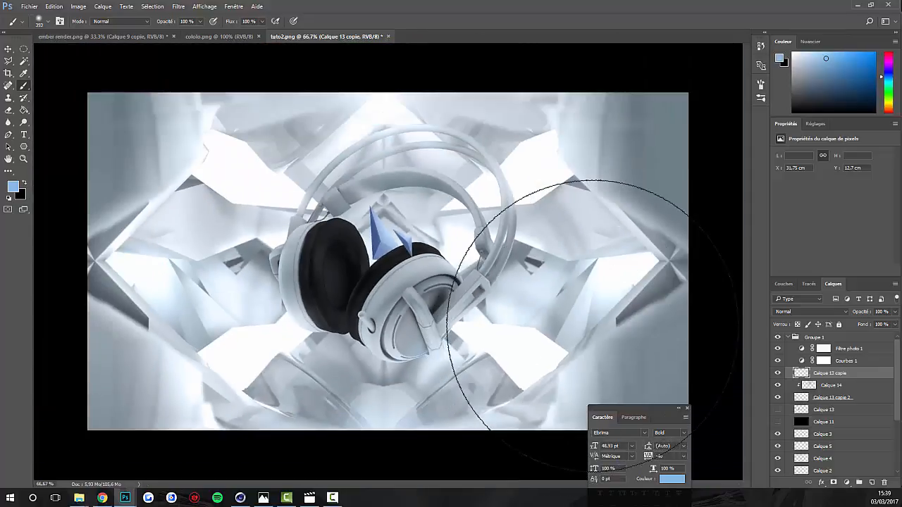
Set the text colour to near-black 1a1b1c, sampled from the black ear cushion.
click(24, 135)
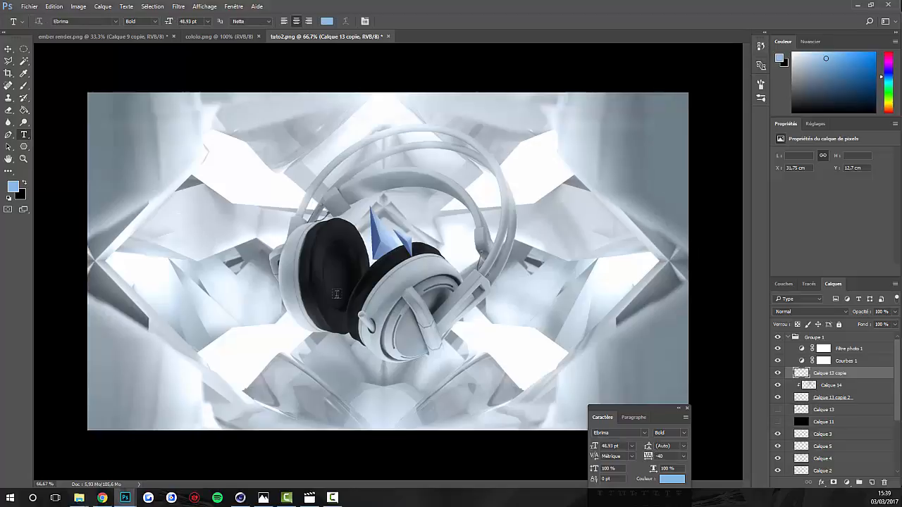
click(328, 22)
click(400, 251)
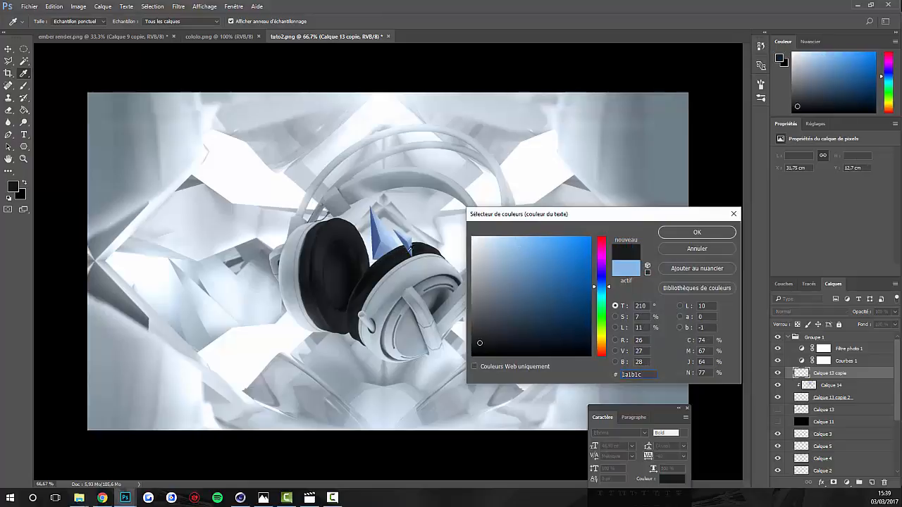
click(693, 233)
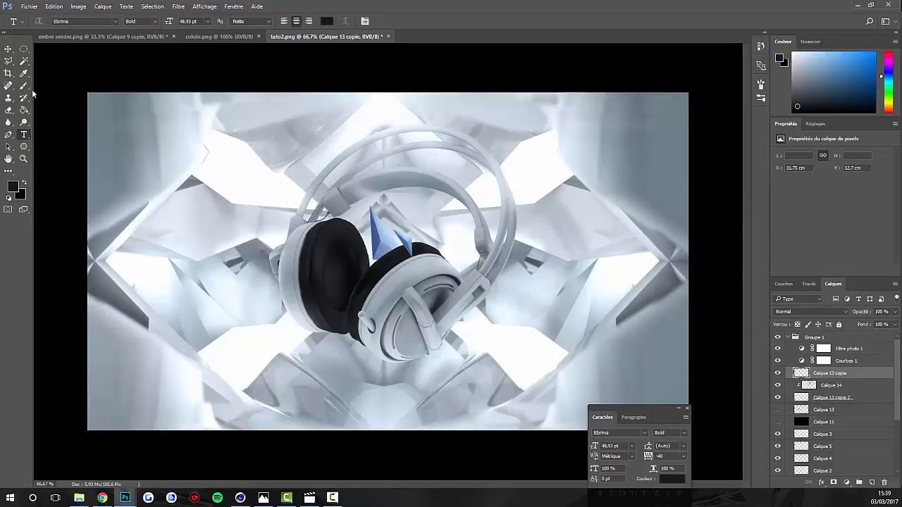
Create a layer at the top of Groupe 1 with a small circle in the canvas's upper-left corner, filled with white sampled from the crystals.
click(833, 336)
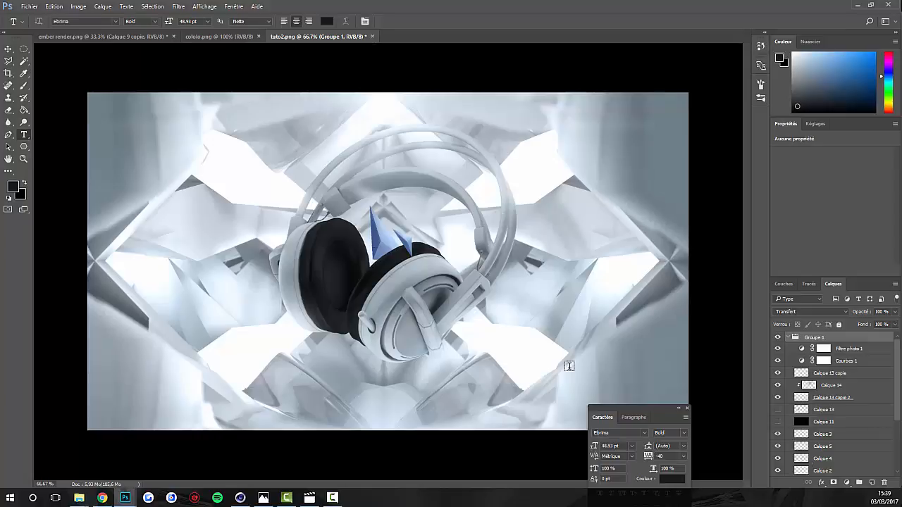
click(23, 49)
drag(102, 102, 137, 138)
click(23, 73)
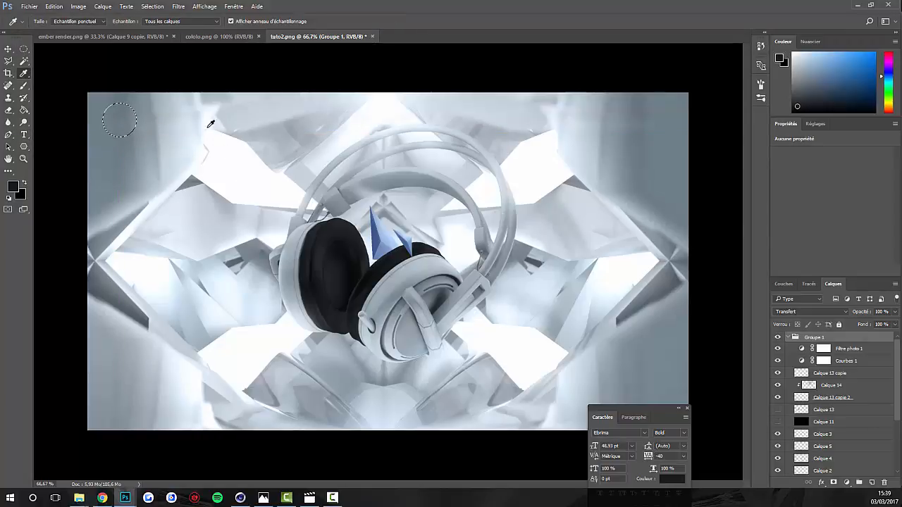
click(212, 146)
click(23, 110)
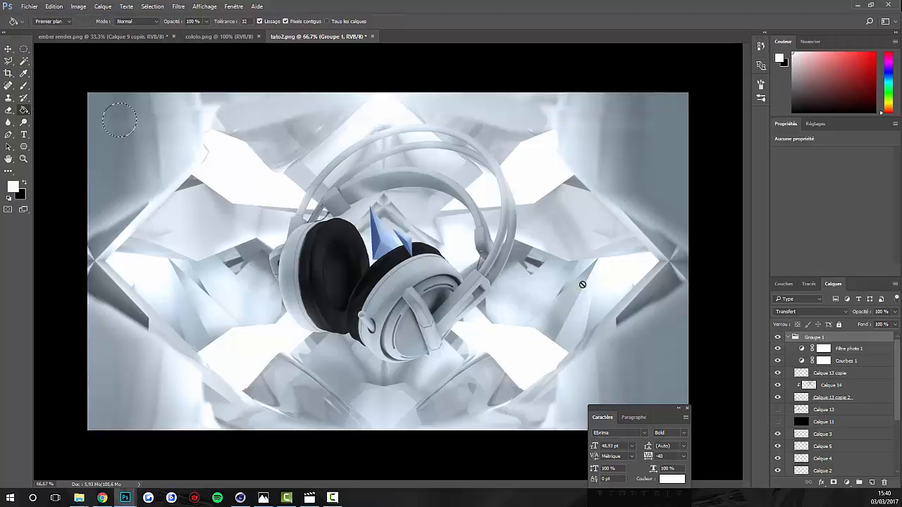
click(871, 483)
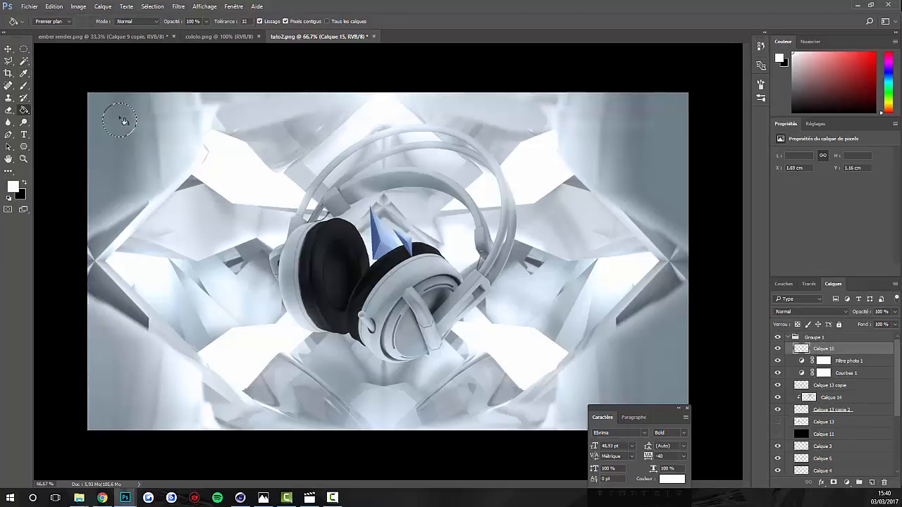
click(121, 117)
Shift the circular selection beside the white circle and fill it with a grey sampled from the background.
key(m)
drag(125, 119, 162, 123)
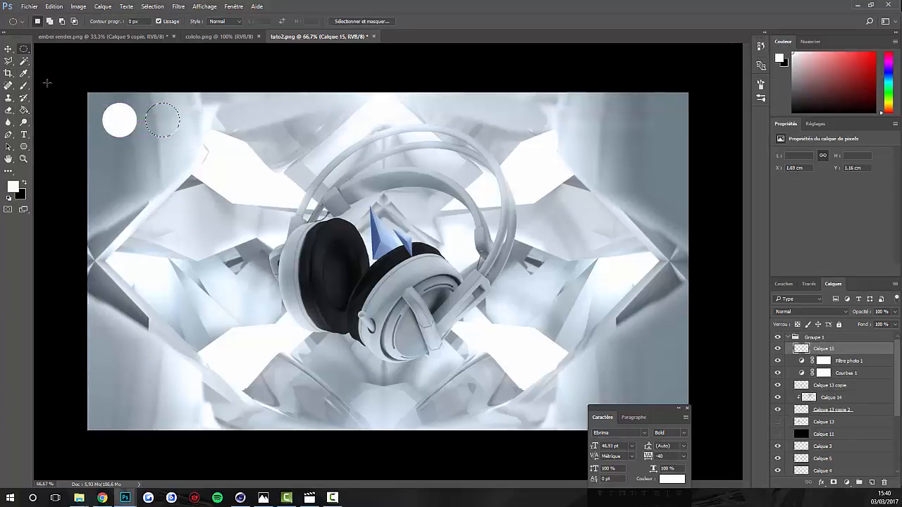
click(23, 73)
click(150, 171)
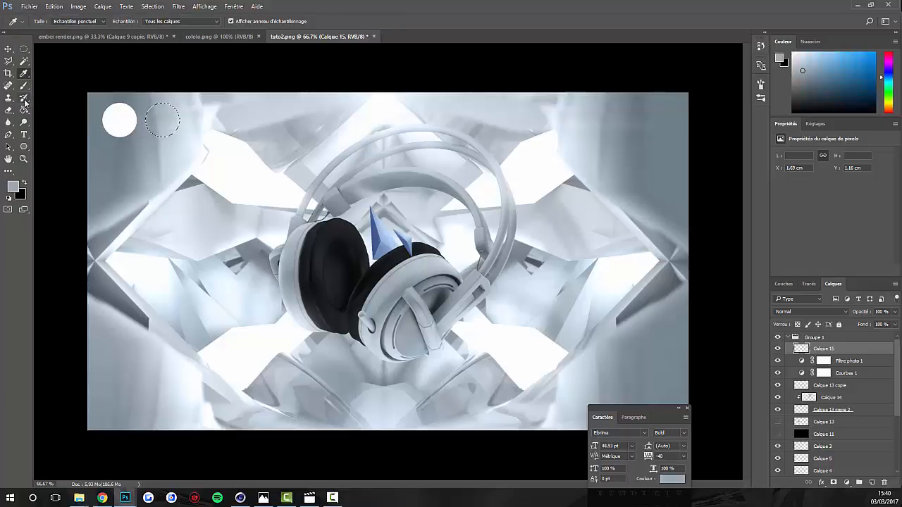
click(23, 110)
click(163, 121)
Add a third palette circle beside the grey one, filled with light blue sampled from the large shard.
click(25, 49)
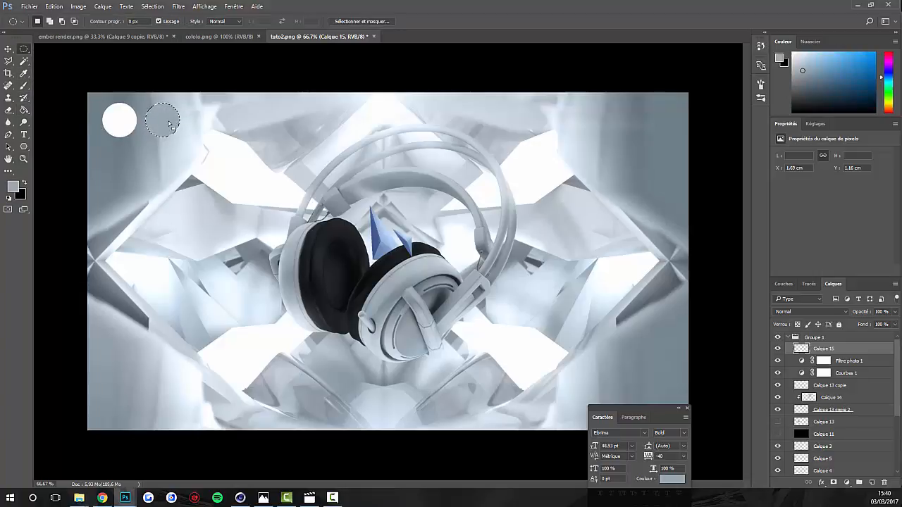
drag(162, 121, 205, 120)
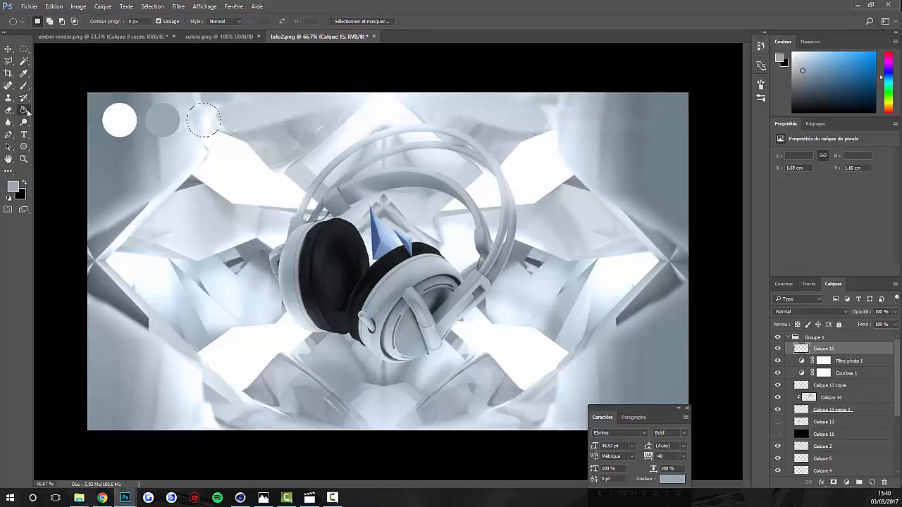
click(23, 73)
click(390, 244)
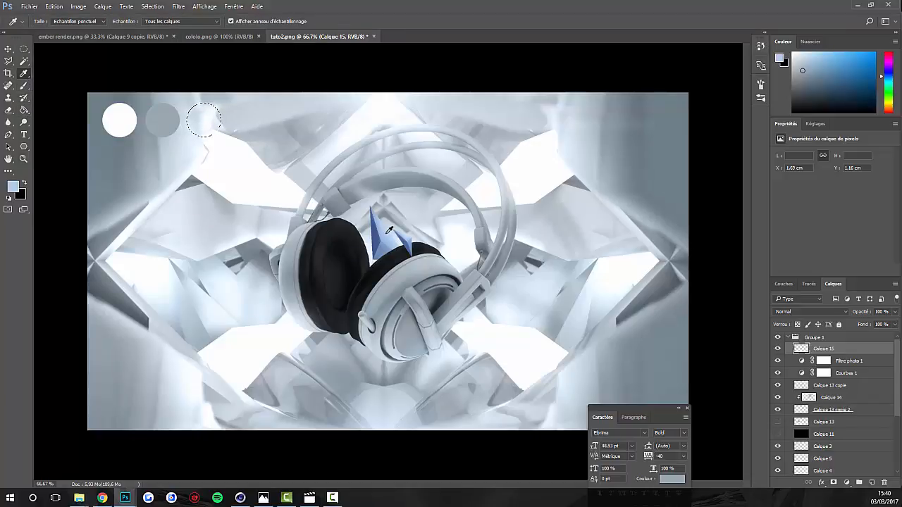
click(23, 109)
click(203, 120)
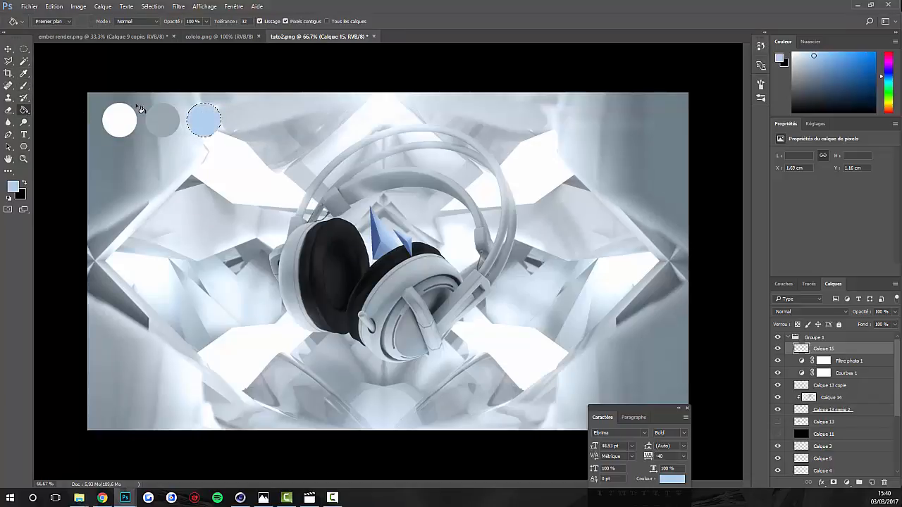
Add a fourth palette circle filled with the dark colour sampled from the ear cushion, and deselect.
click(24, 49)
drag(216, 125, 255, 125)
click(23, 73)
click(308, 268)
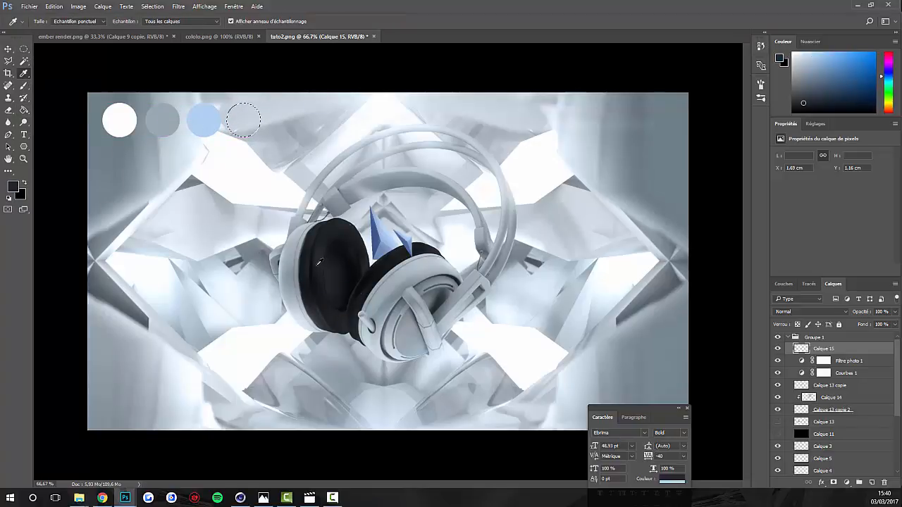
click(23, 110)
click(243, 120)
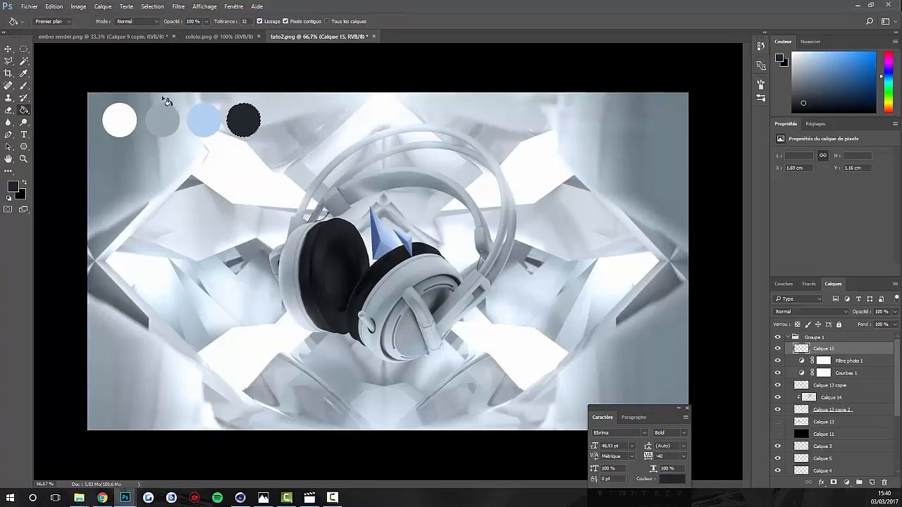
click(23, 49)
key(ctrl+d)
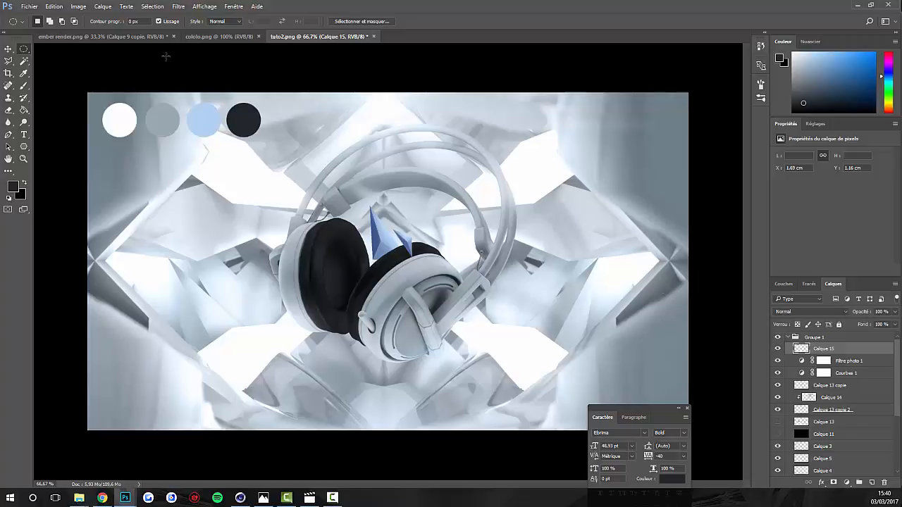
Add the text SIBERIA 200 in dark Ebrima Bold at 48.93 pt over the wallpaper.
click(23, 135)
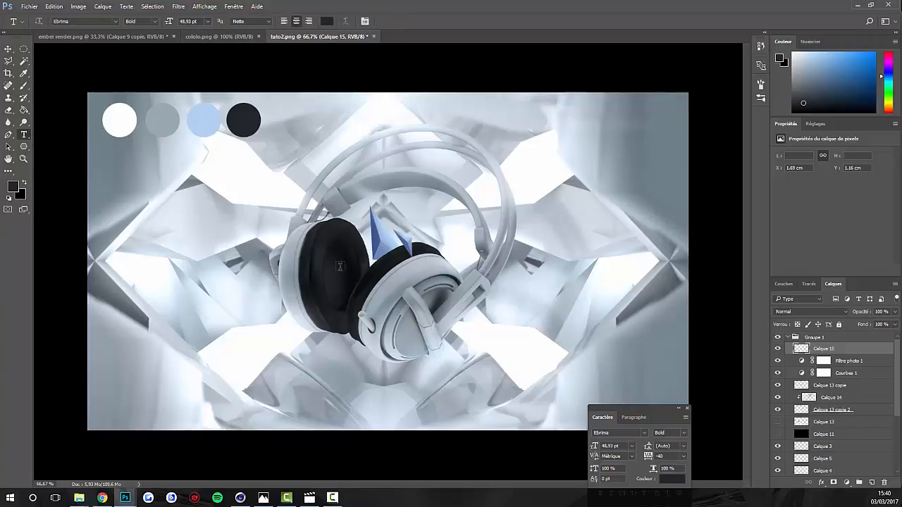
click(270, 275)
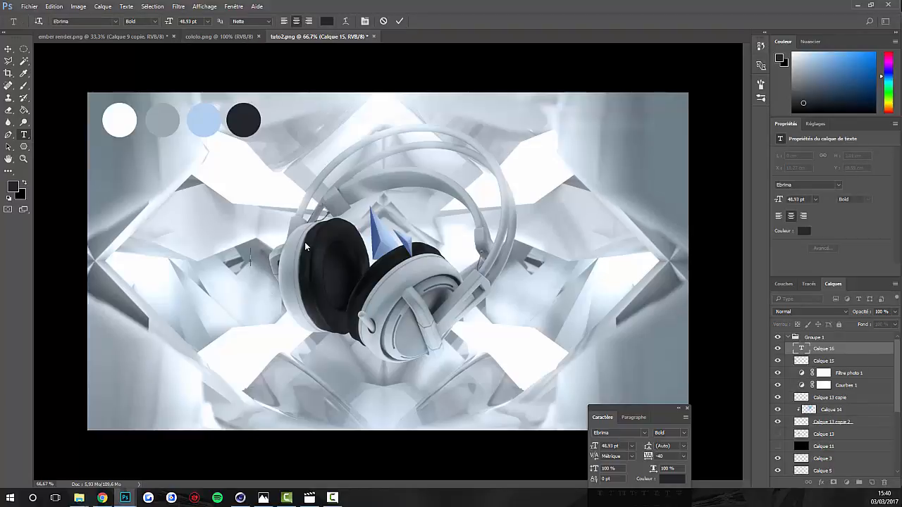
text(SIBERIA)
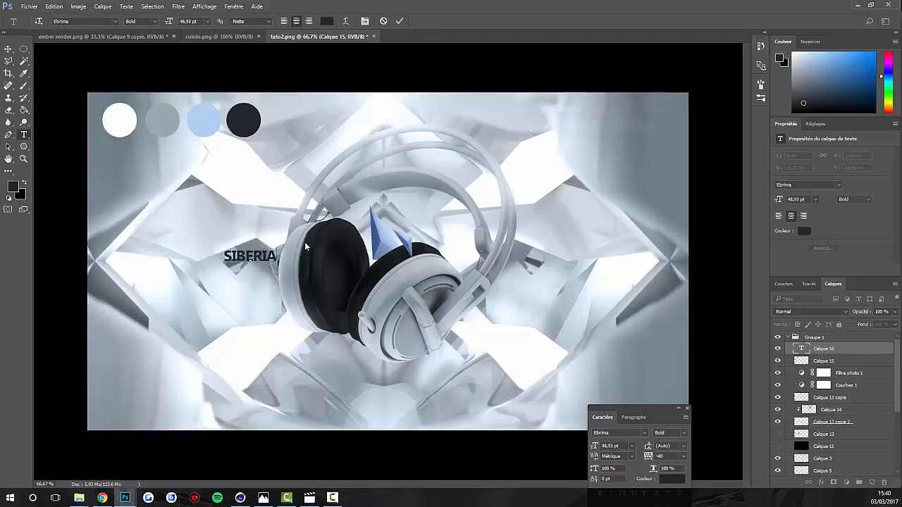
text(200)
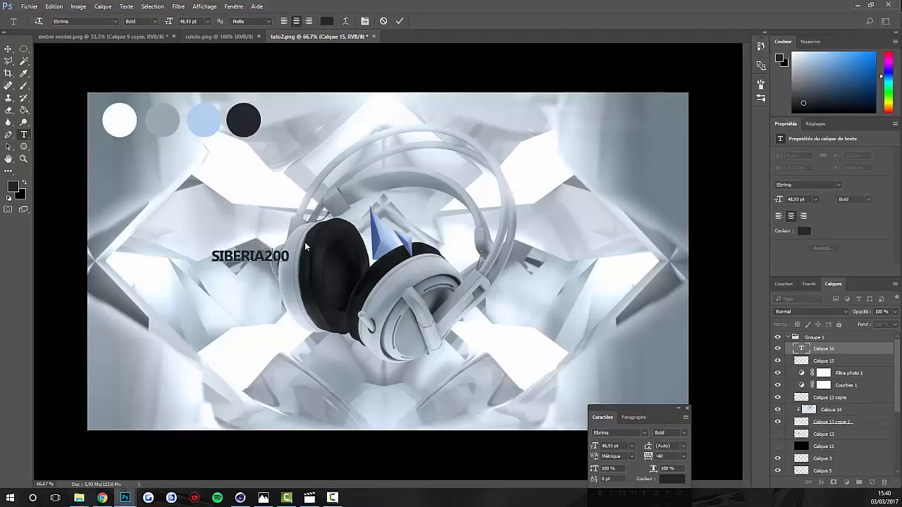
key(Left)
key(Left)
key(Left)
click(399, 23)
Check the text placement in the imagine arctis.psd reference and move SIBERIA 200 to the wallpaper's bottom centre, beneath the headset.
key(v)
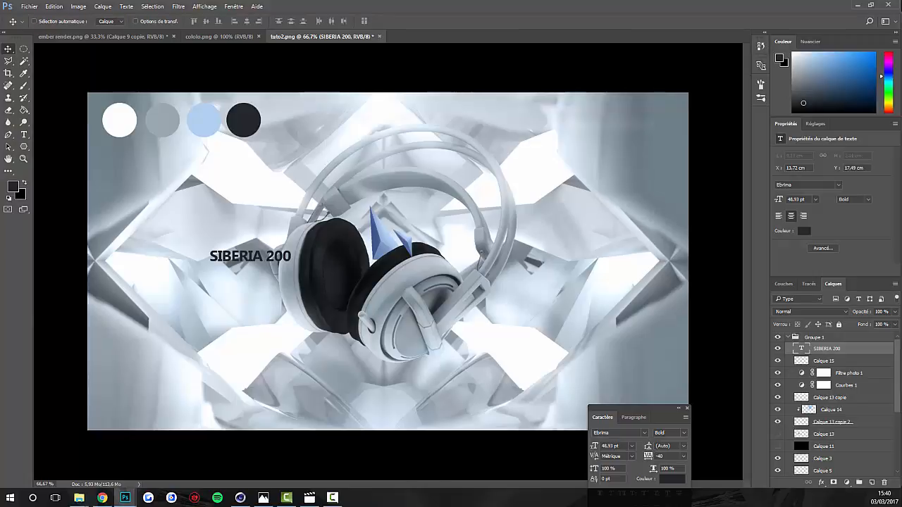
key(ctrl+Tab)
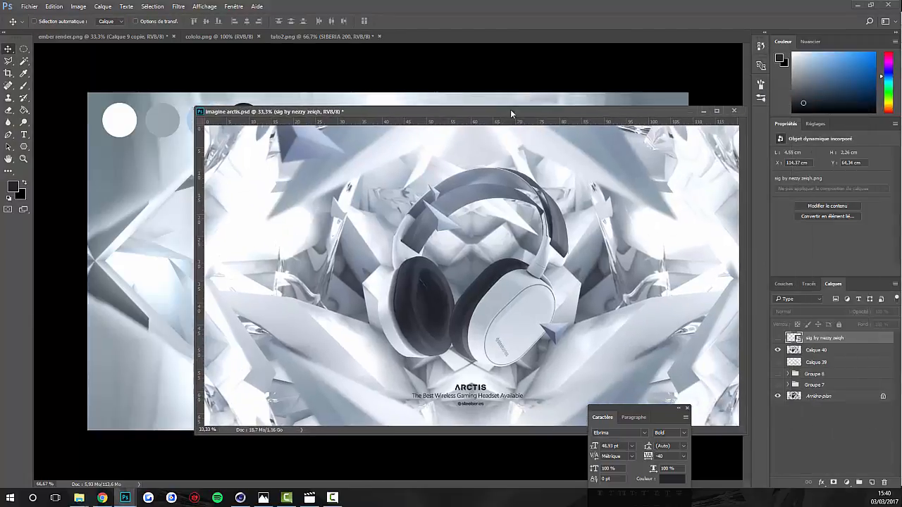
drag(494, 107, 901, 156)
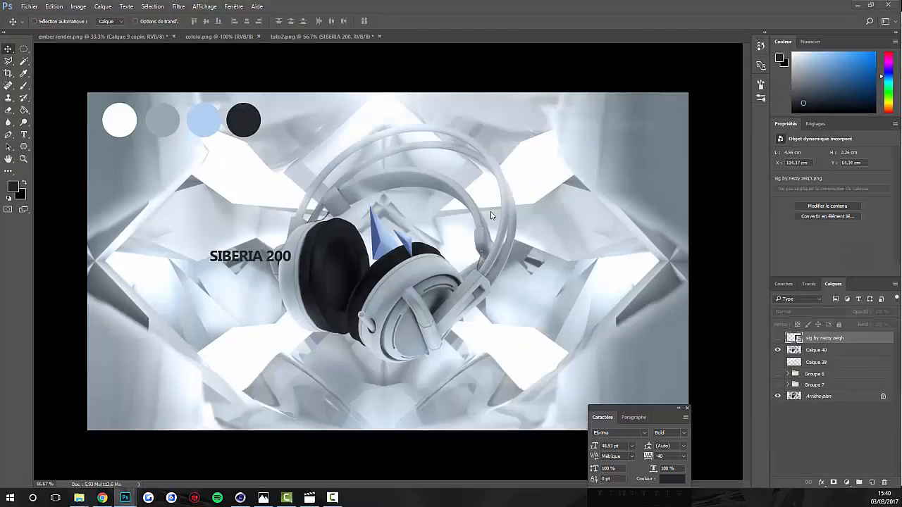
click(415, 312)
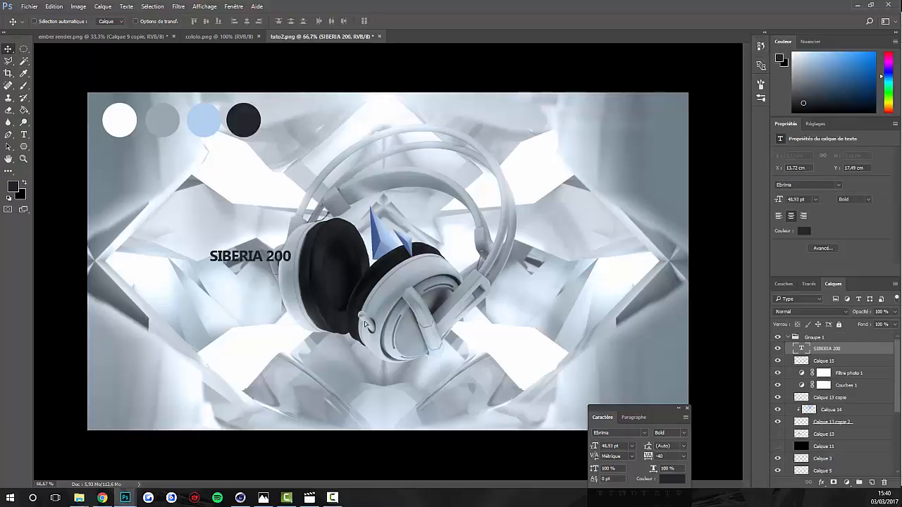
drag(364, 321, 493, 455)
key(space)
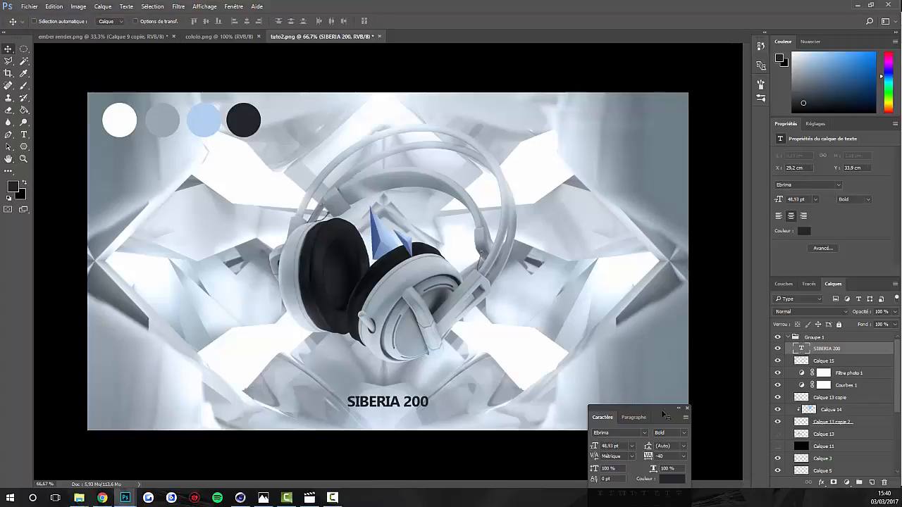
Recolour the "200" in the SIBERIA 200 title to a vivid blue and set its font style to Regular.
double_click(799, 349)
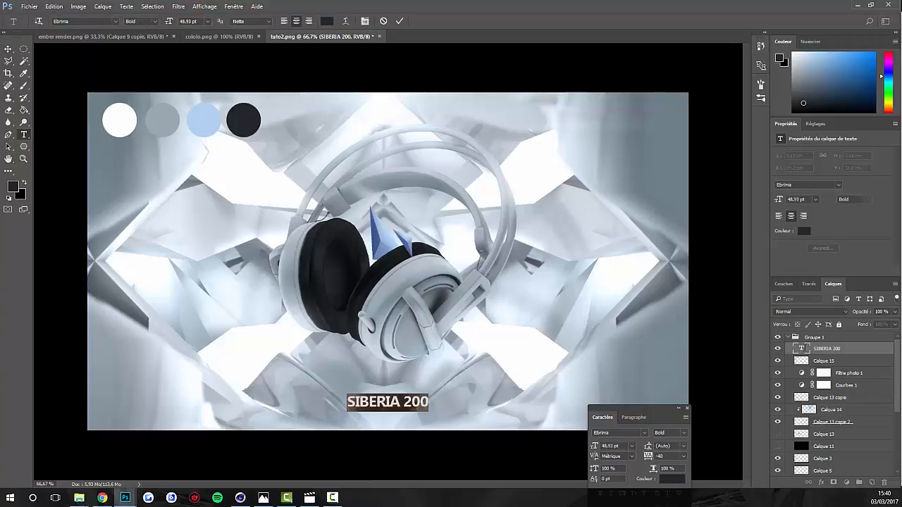
drag(430, 401, 403, 402)
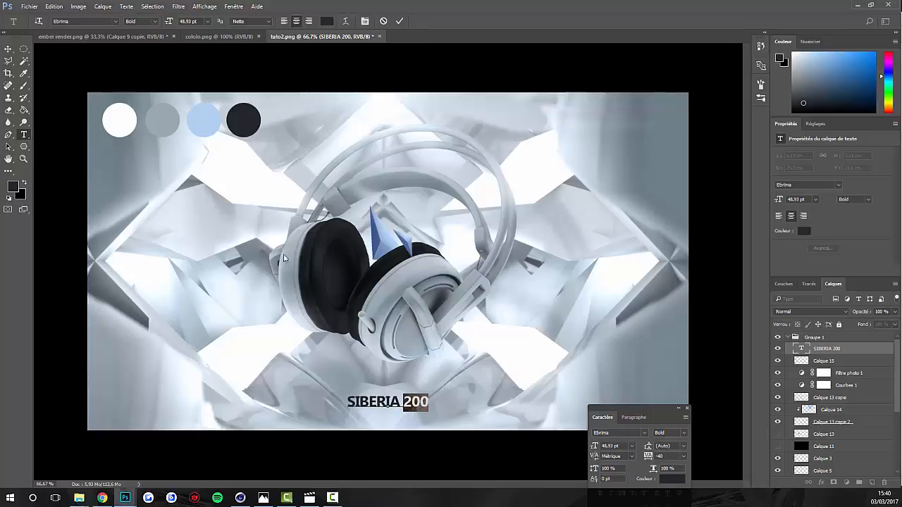
click(326, 21)
click(204, 117)
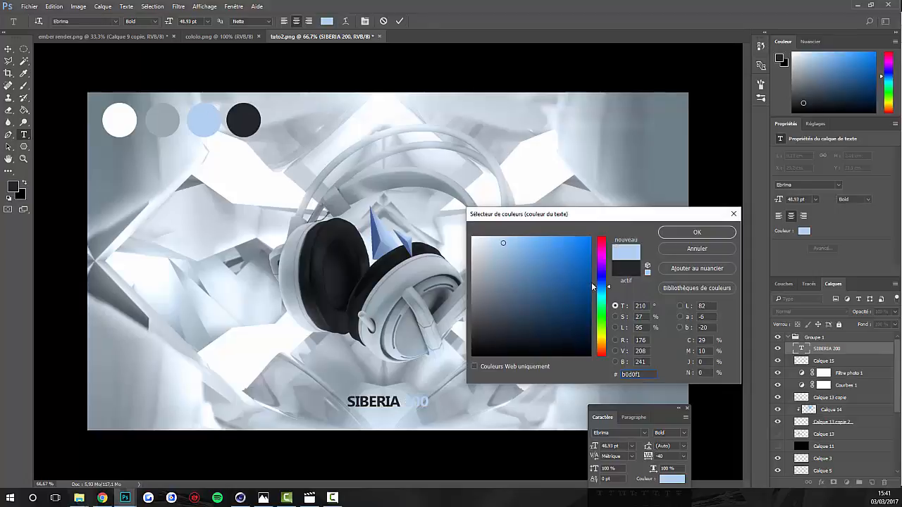
mouse_move(591, 282)
mouse_down()
mouse_move(574, 289)
mouse_move(557, 245)
mouse_up()
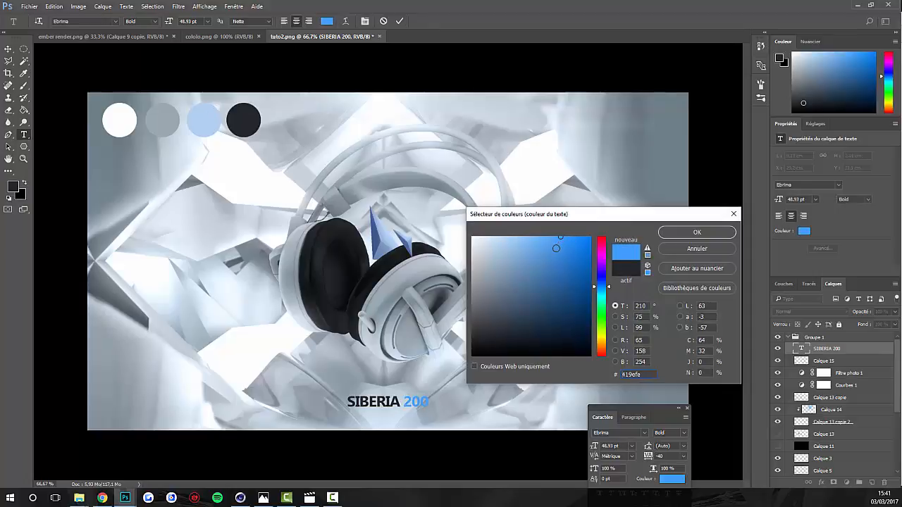
click(561, 243)
click(680, 236)
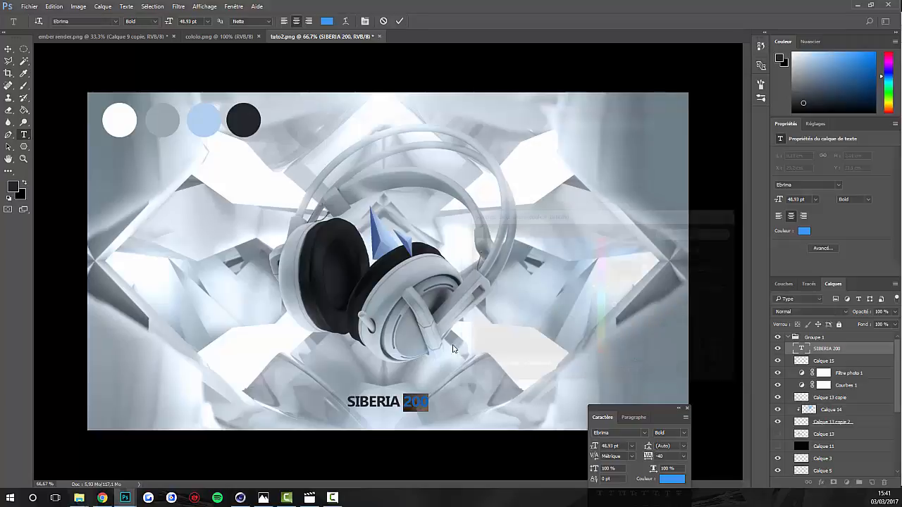
click(153, 21)
click(137, 25)
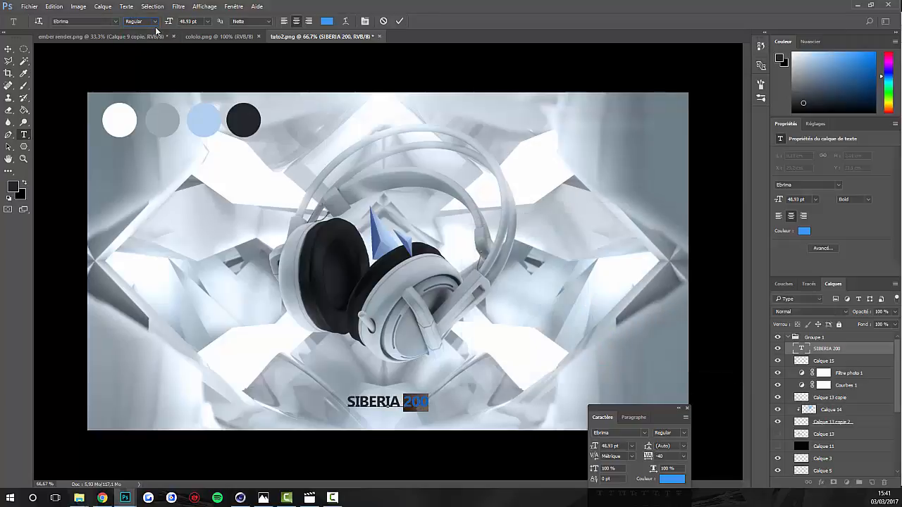
Move the SIBERIA 200 text over the headphones' right side and scale it up to about 67.7 pt.
click(400, 21)
key(v)
drag(289, 227, 521, 238)
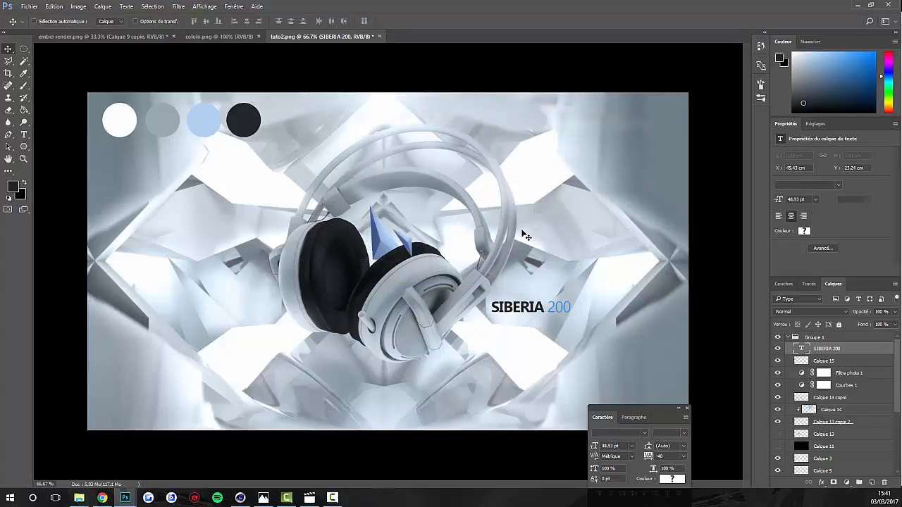
drag(534, 290, 484, 245)
key(ctrl+t)
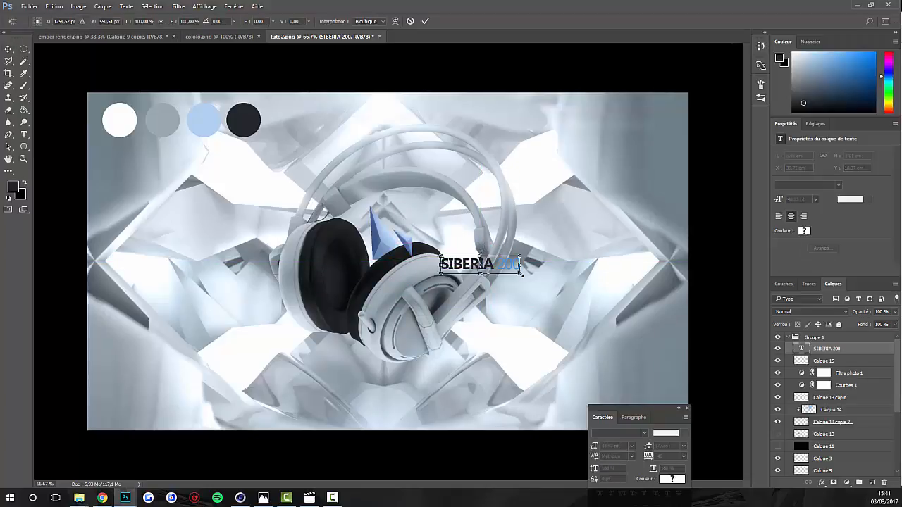
drag(521, 273, 558, 279)
key(Return)
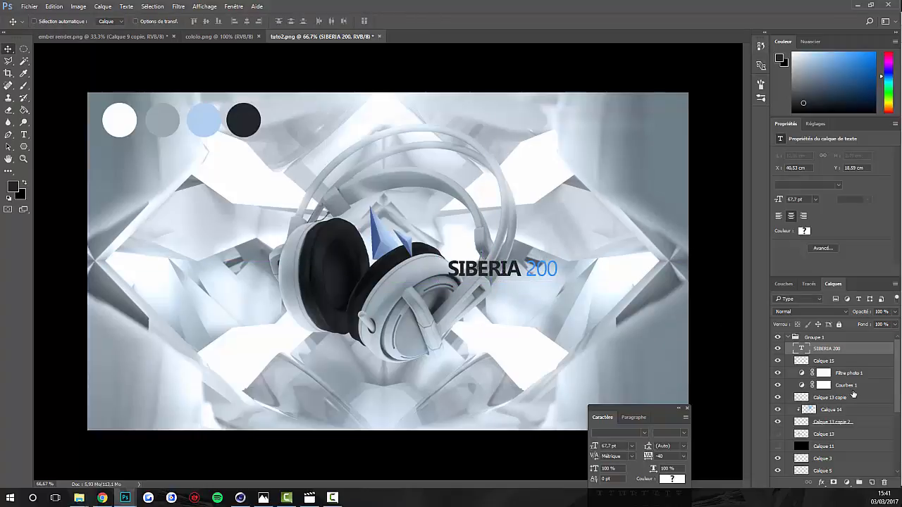
Center the SIBERIA 200 text horizontally and vertically on the Calque 0 background.
scroll(852, 395, down, 3)
scroll(843, 380, up, 3)
scroll(853, 353, down, 5)
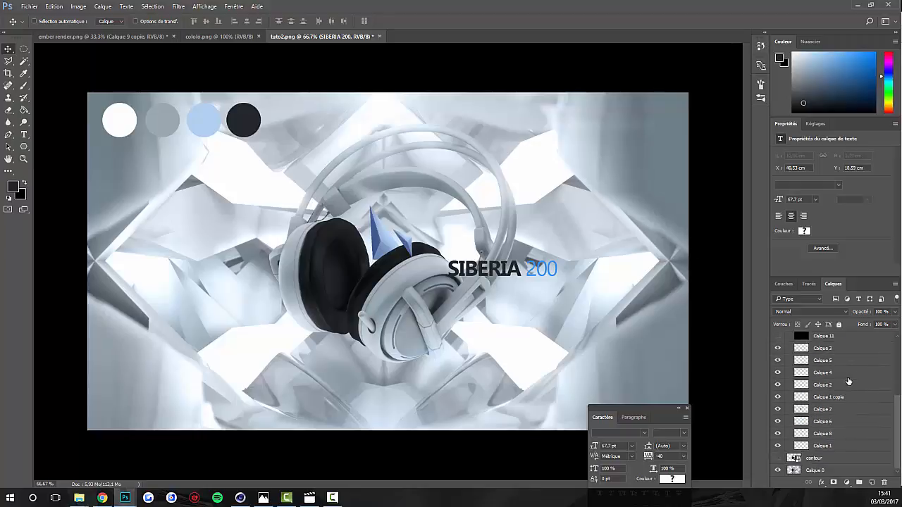
click(838, 472)
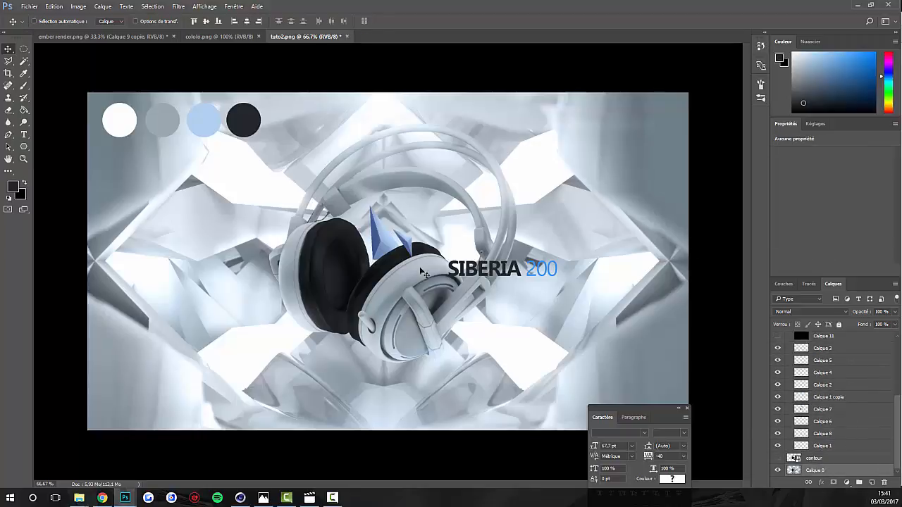
click(246, 21)
click(206, 21)
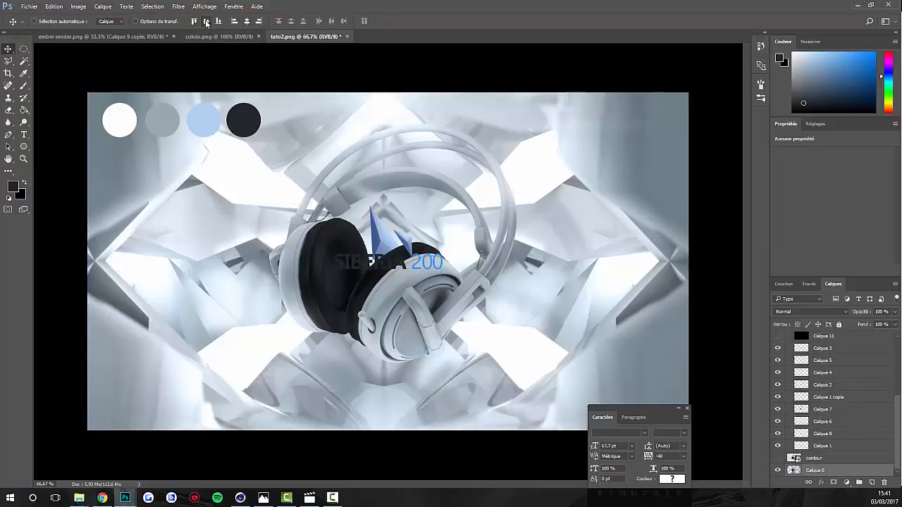
Shift the SIBERIA 200 text horizontally onto the headphones' right side, to about X 40 cm.
scroll(827, 385, up, 5)
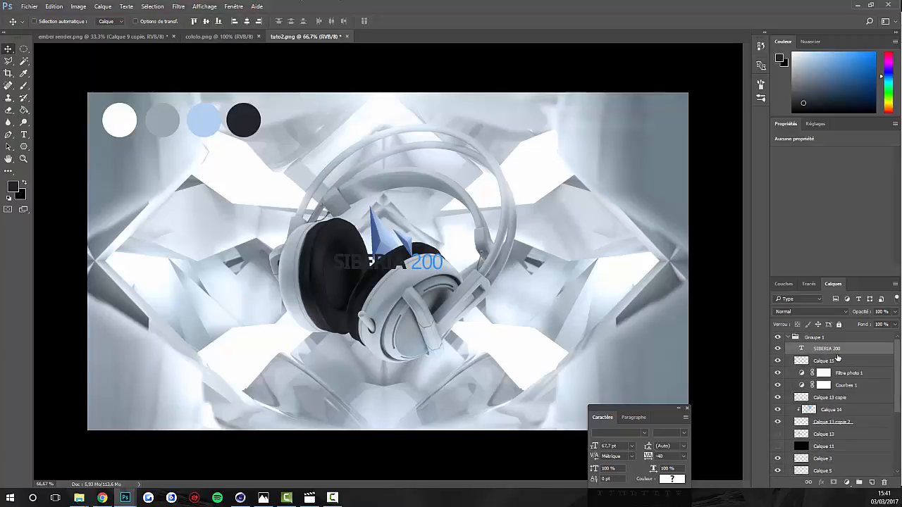
click(832, 349)
drag(454, 308, 598, 313)
Copy the headphones from Calque 0 to a new layer using the contour layer's outline, and stack it directly beneath the SIBERIA 200 text.
scroll(870, 384, down, 3)
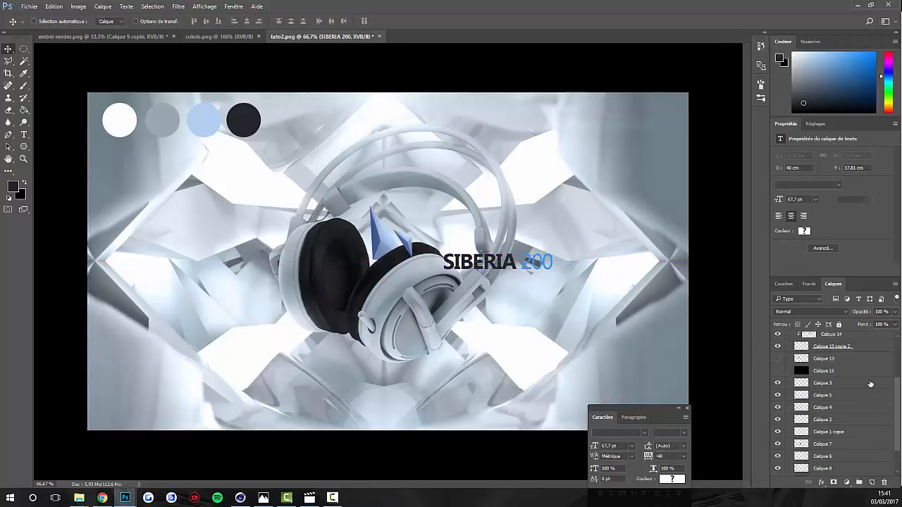
scroll(847, 402, down, 3)
click(817, 458)
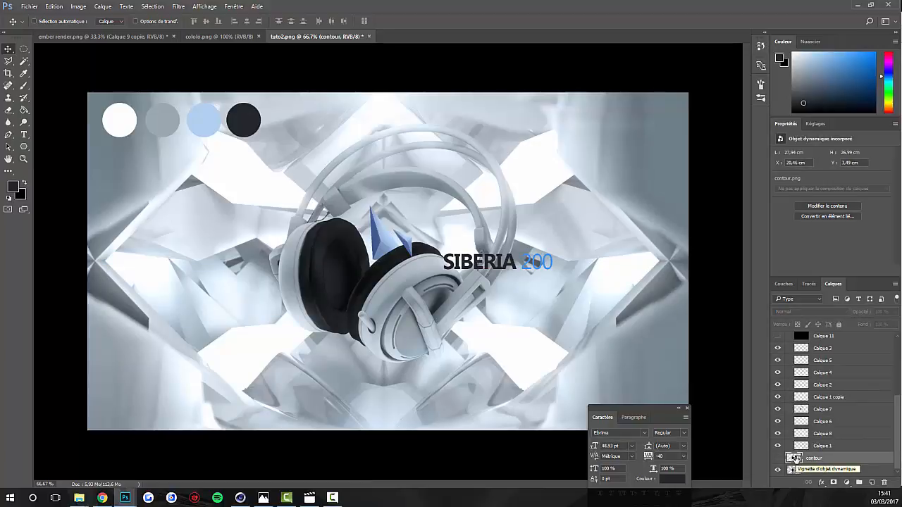
ctrl+click(795, 458)
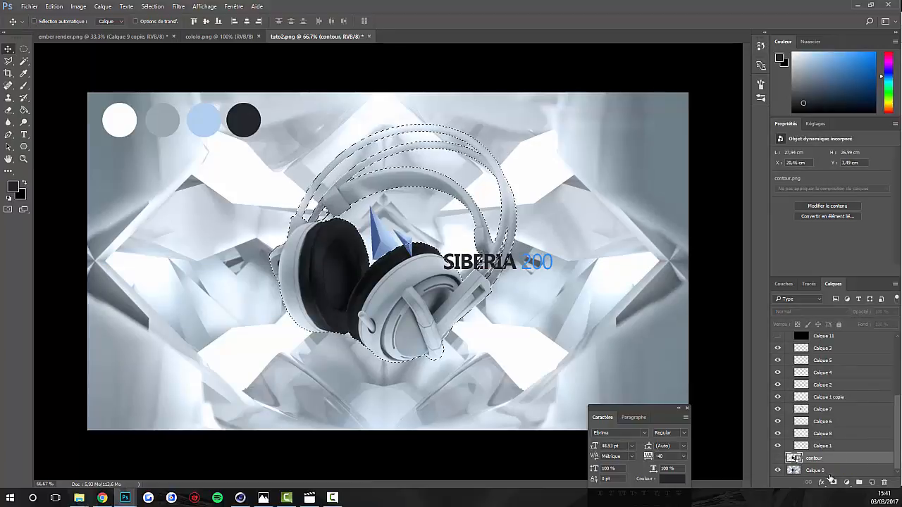
click(827, 468)
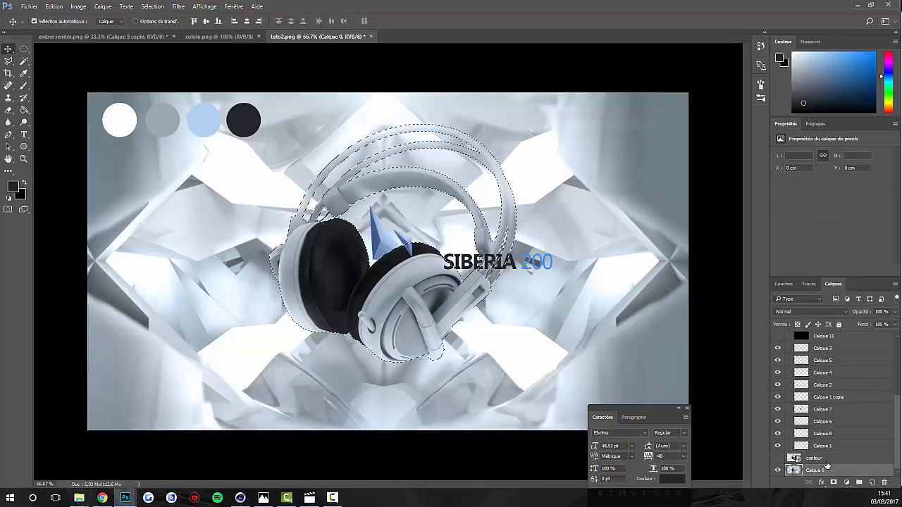
key(ctrl+j)
drag(837, 472, 819, 420)
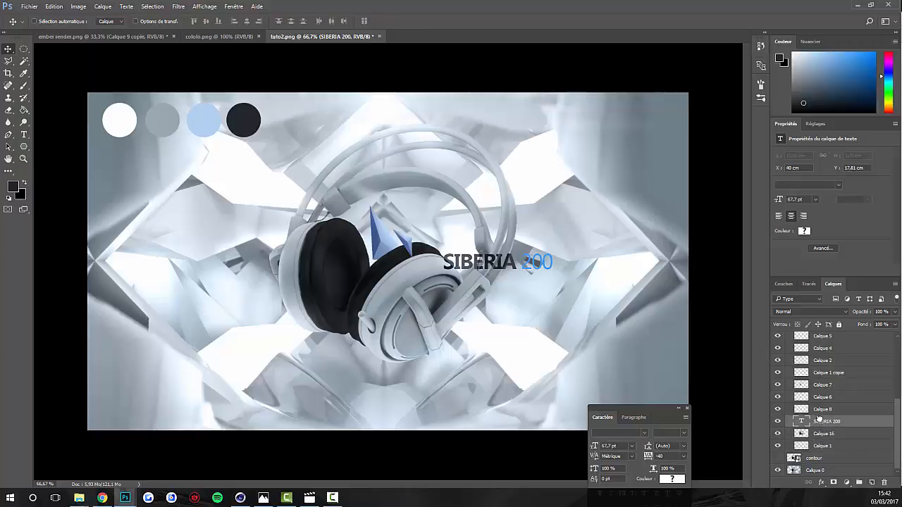
Duplicate the SIBERIA 200 text layer and hide the original.
key(ctrl+plus)
key(ctrl+plus)
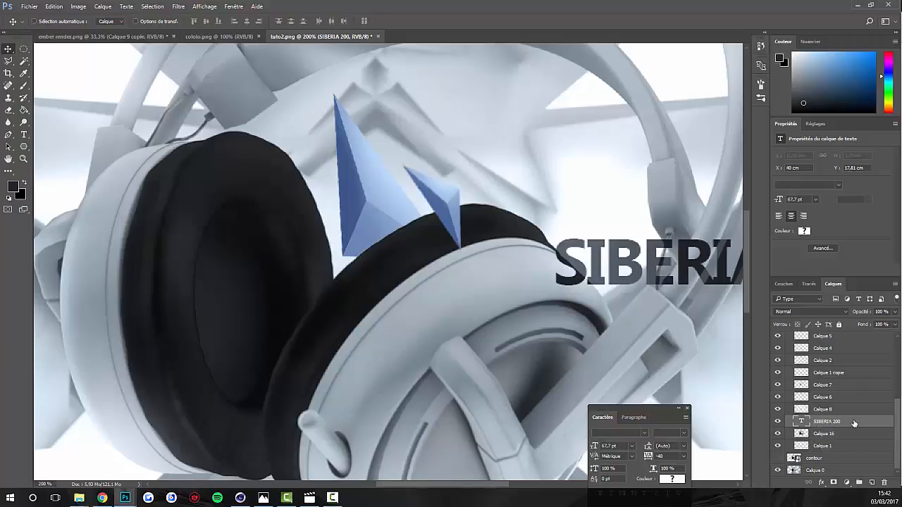
key(ctrl+j)
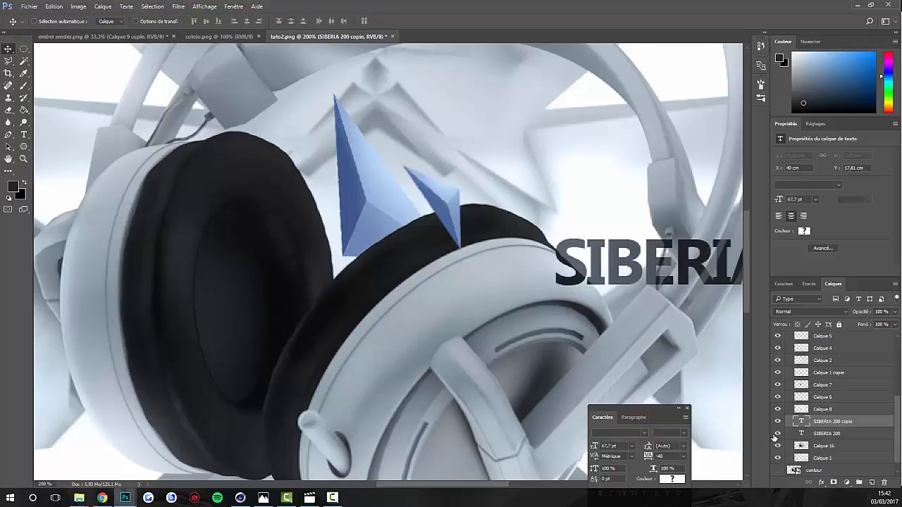
click(777, 434)
Convert the SIBERIA 200 copie layer to a smart object and rasterize it.
right_click(870, 423)
click(841, 124)
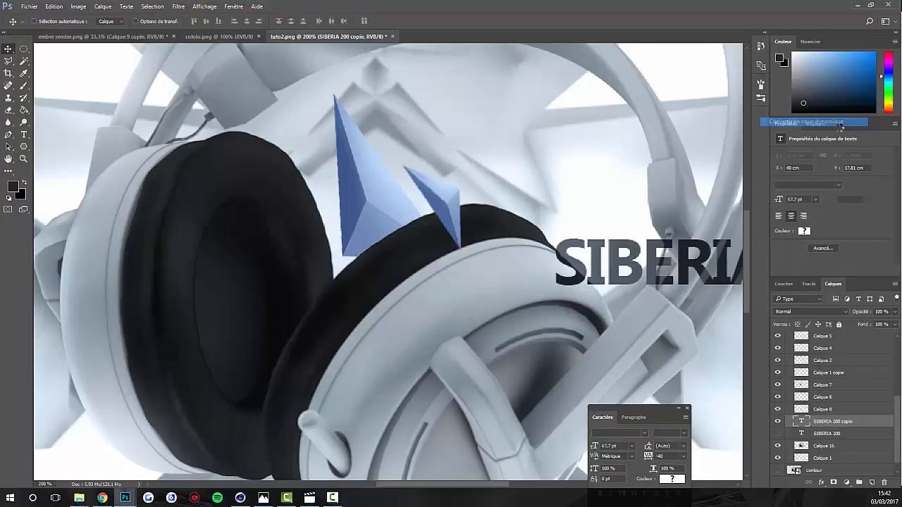
right_click(866, 423)
click(771, 245)
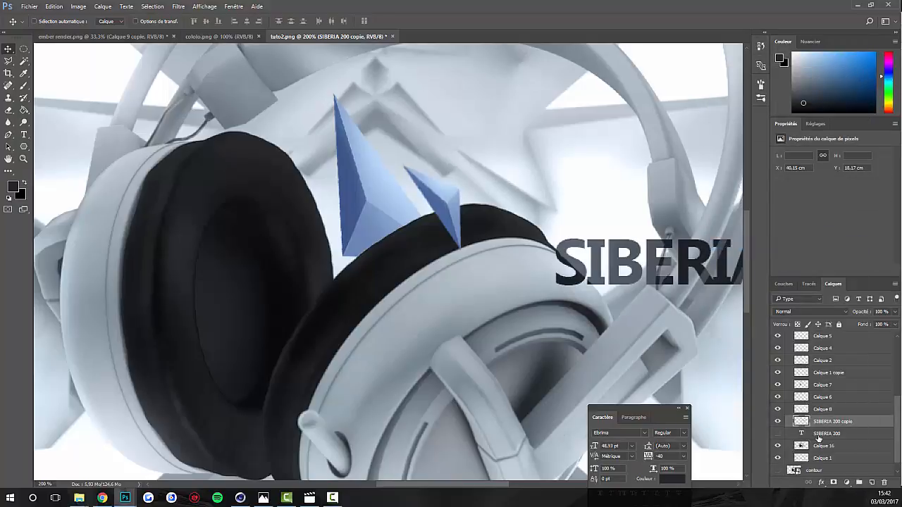
Erase the part of SIBERIA 200 copie overlapping the ear cup within Calque 16's outline, using a hard round eraser, and deselect.
ctrl+click(801, 446)
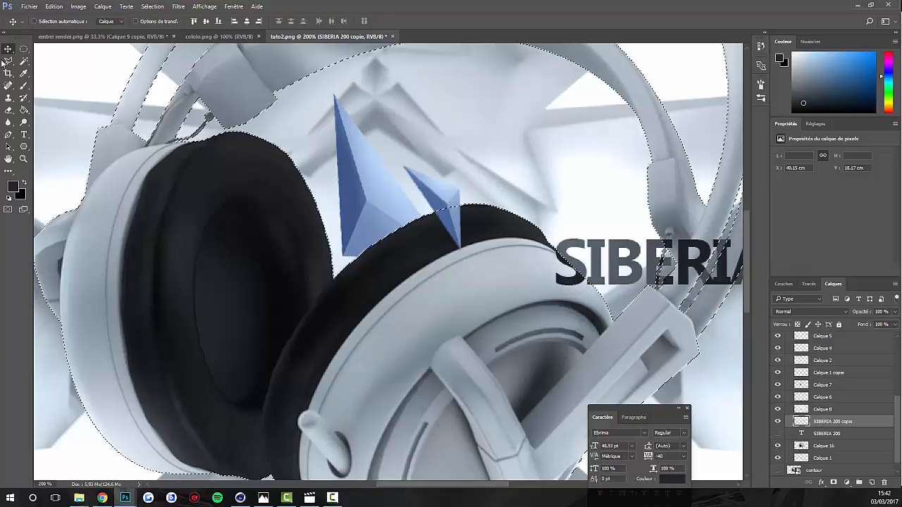
key(e)
alt+right_click(504, 265)
right_click(562, 271)
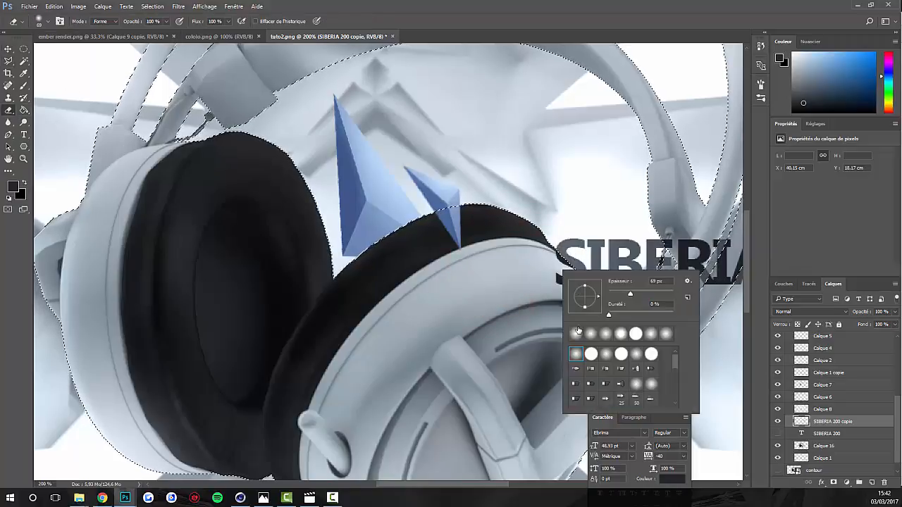
double_click(636, 334)
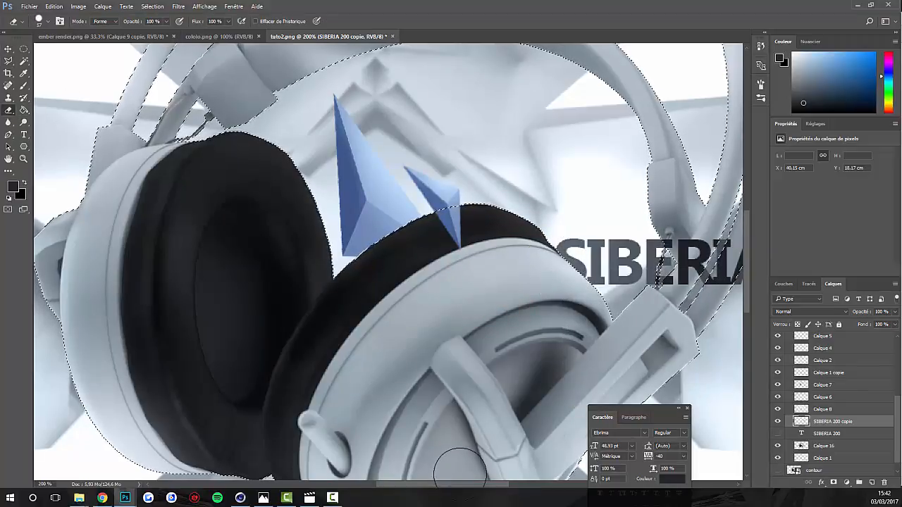
scroll(481, 323, right, 3)
alt+right_click(467, 276)
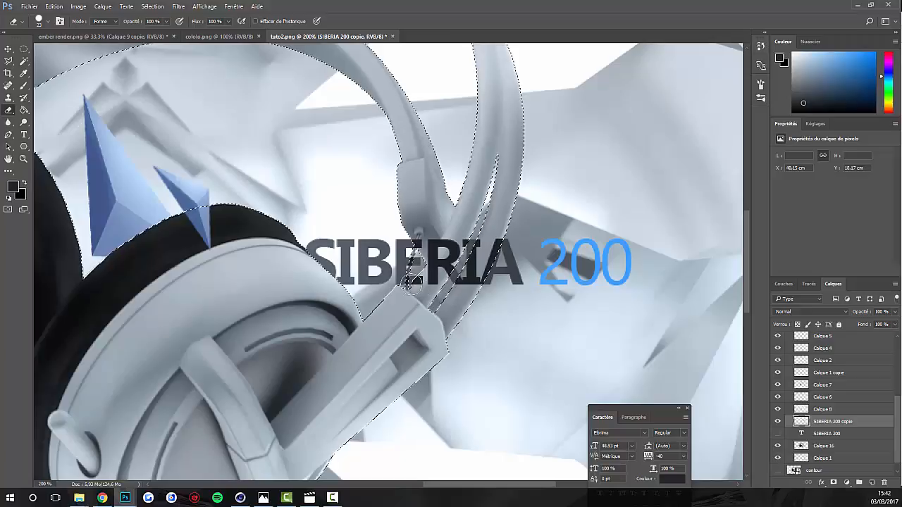
key(ctrl+z)
alt+right_click(410, 262)
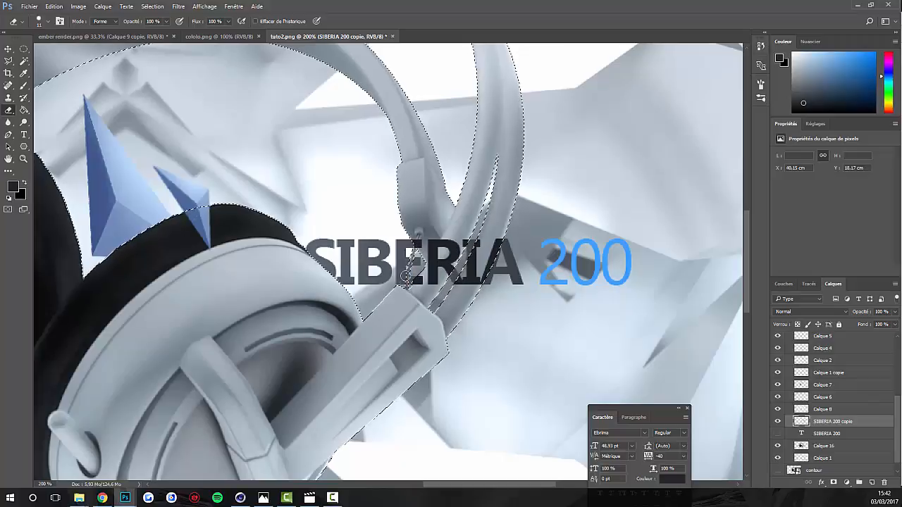
key(m)
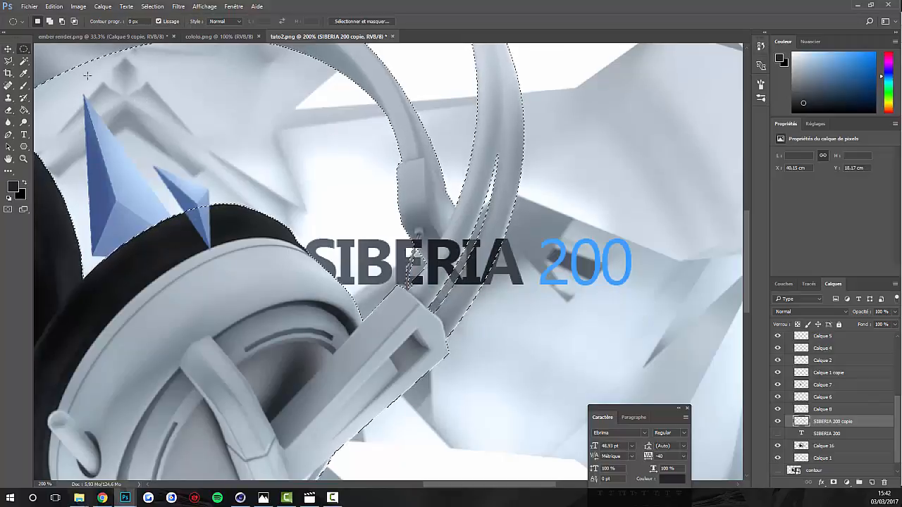
right_click(467, 231)
click(500, 235)
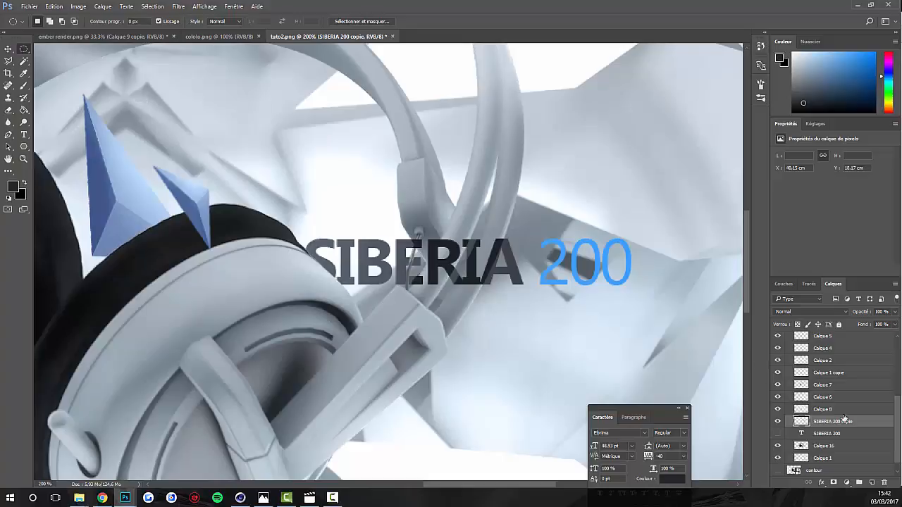
Move the SIBERIA 200 copie layer up the stack to just above Filtre photo 1.
scroll(828, 338, up, 5)
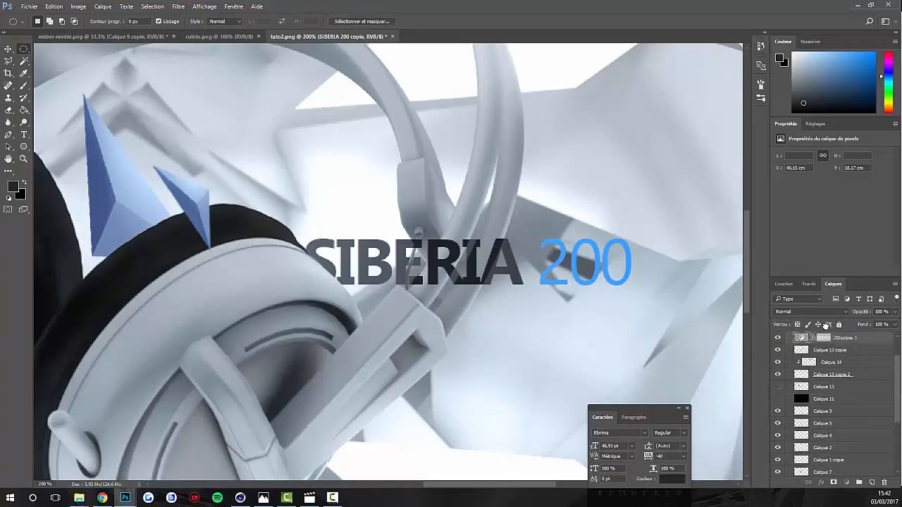
scroll(826, 335, up, 4)
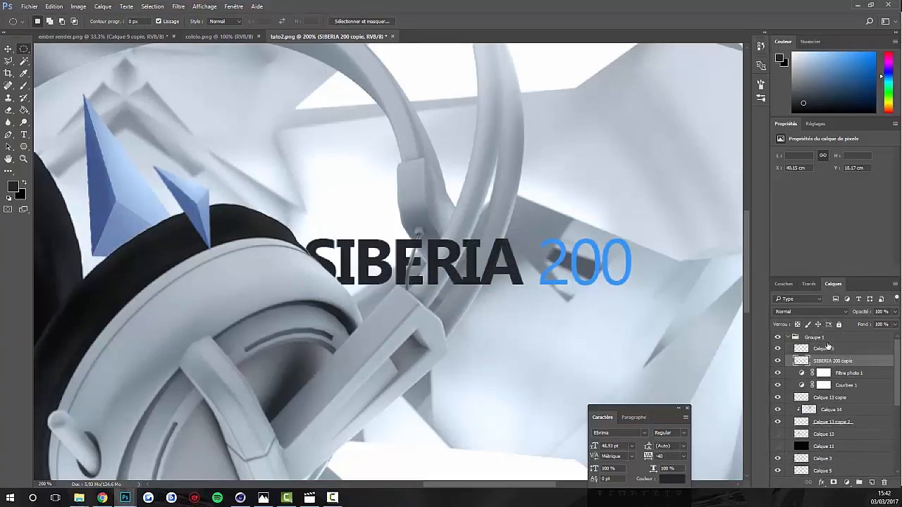
key(ctrl+minus)
key(ctrl+minus)
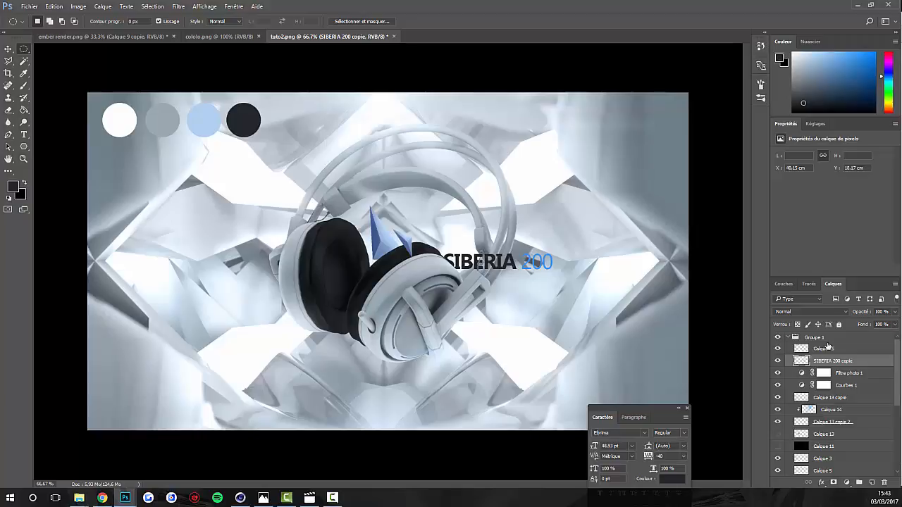
Hide the SIBERIA 200 copie layer and show the original SIBERIA 200 text layer.
click(778, 360)
scroll(807, 390, down, 5)
click(777, 421)
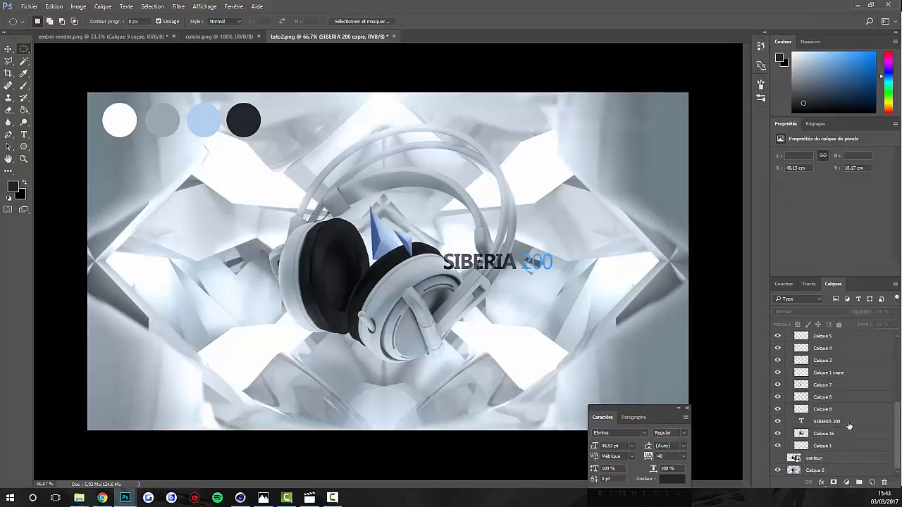
Move the SIBERIA 200 text below the headphones near the image's bottom center, to about X 27.65 cm and Y 33.9 cm.
click(832, 421)
key(v)
drag(373, 244, 482, 302)
key(ctrl+z)
key(space)
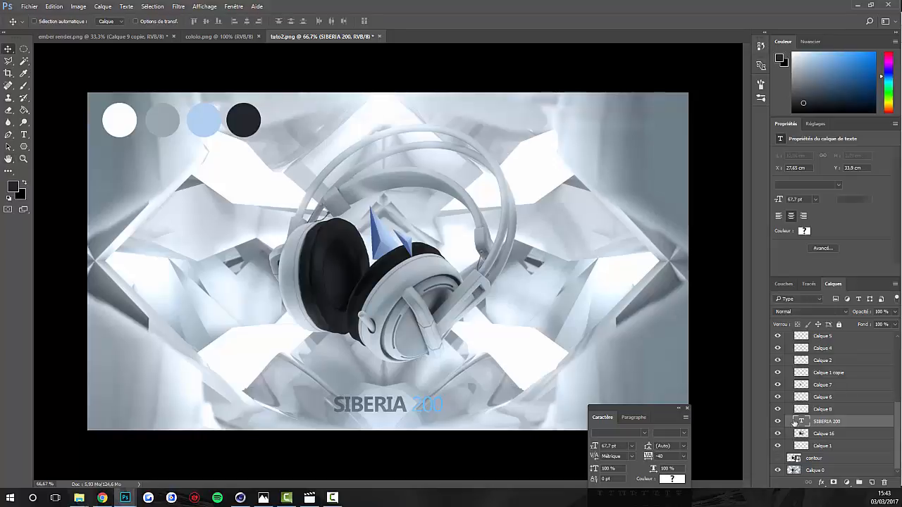
Recolor the "200" with the dark palette swatch (#24272a) and move the text up slightly to about Y 33.01 cm.
double_click(803, 422)
drag(414, 405, 411, 405)
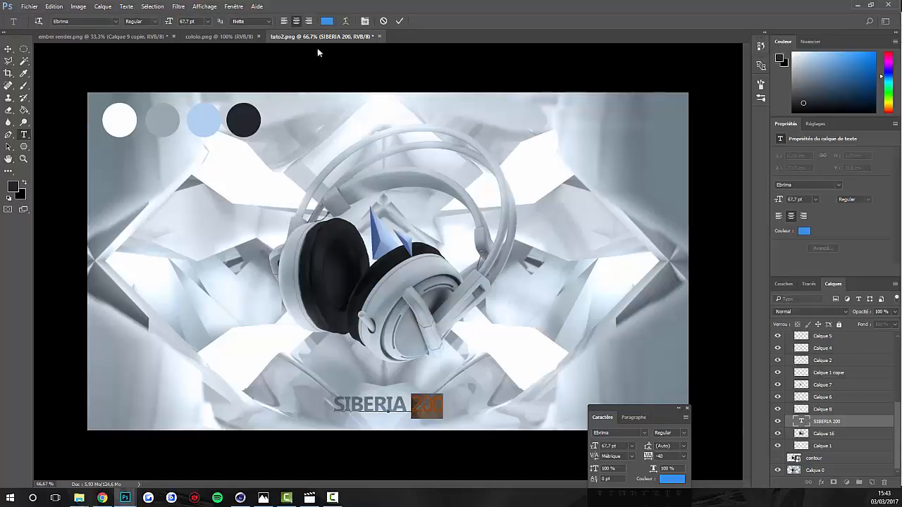
click(328, 22)
click(243, 120)
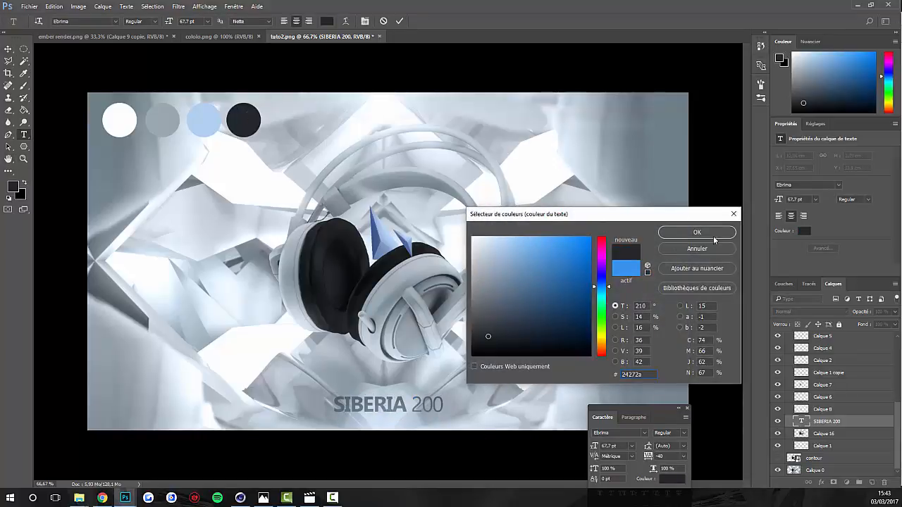
click(713, 234)
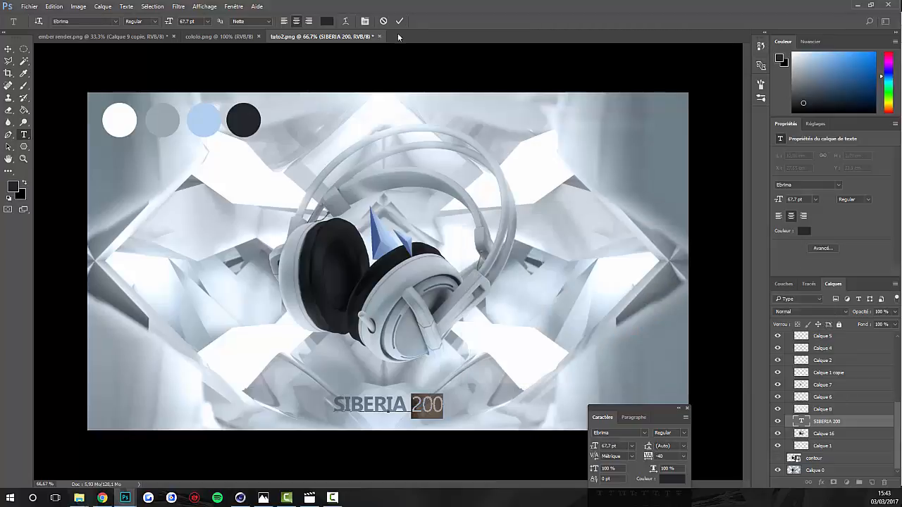
click(399, 21)
click(8, 49)
drag(377, 259, 377, 251)
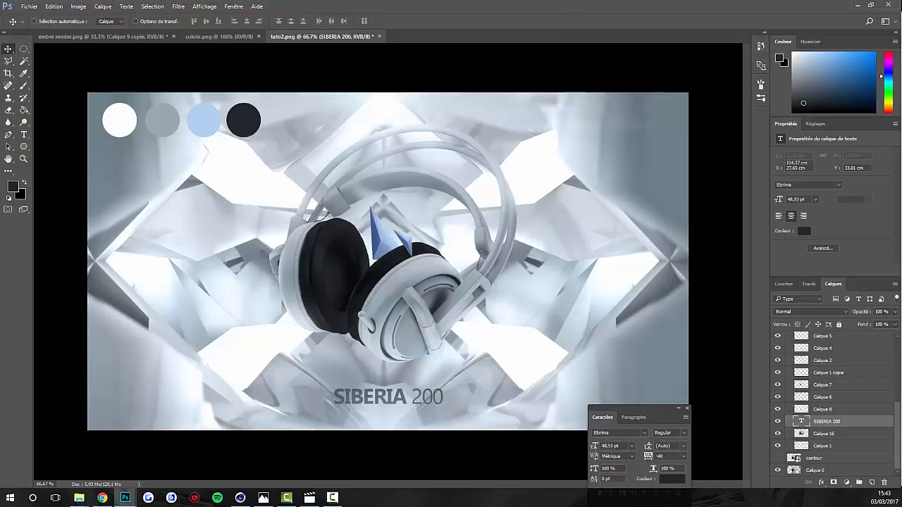
Copy the SteelSeries_Logo_Horizontal_BLACK layer from Groupe 8 of the other document into tuto2.png.
click(787, 374)
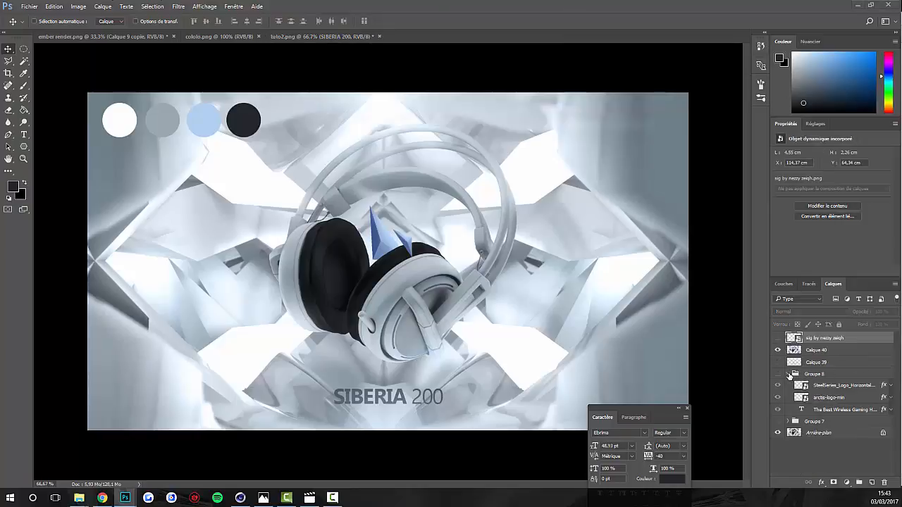
click(814, 386)
drag(843, 386, 339, 312)
Center the SteelSeries logo just beneath the SIBERIA 200 text, at about X 30.93 cm and Y 35.27 cm.
drag(423, 320, 462, 392)
key(Down)
key(Down)
key(Down)
key(Down)
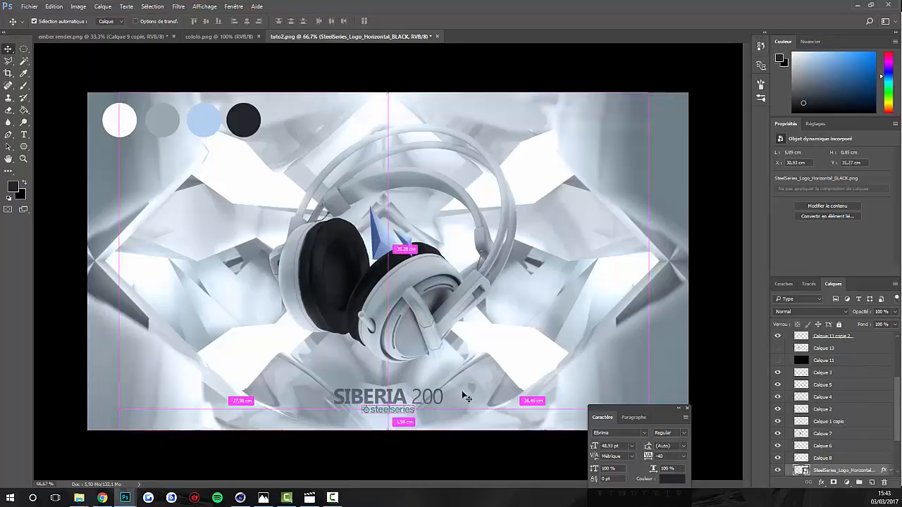
key(ctrl+minus)
key(ctrl+minus)
key(ctrl+plus)
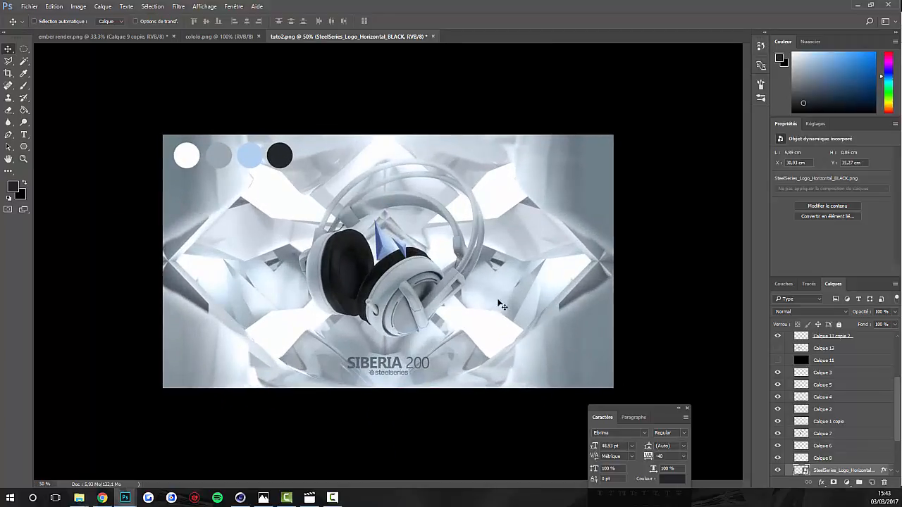
Duplicate the Calque 13 copie 2 blue shard layer.
scroll(835, 387, up, 3)
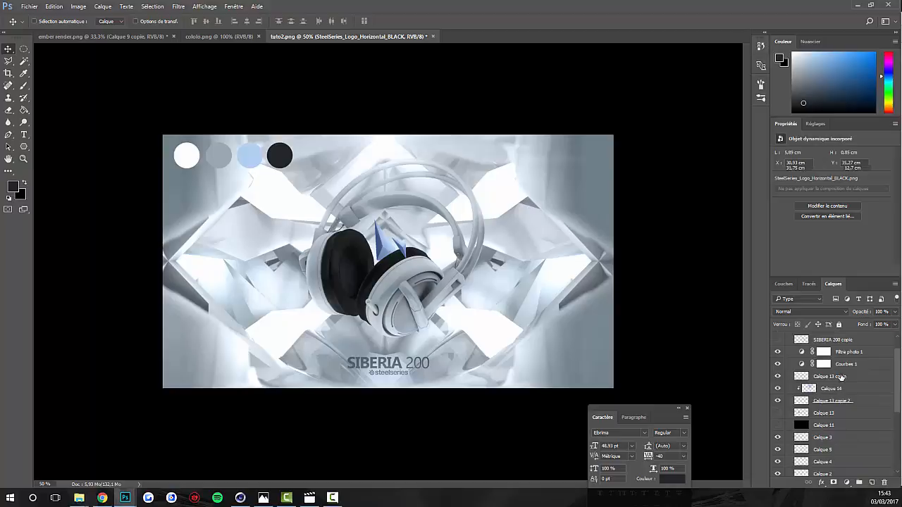
click(833, 377)
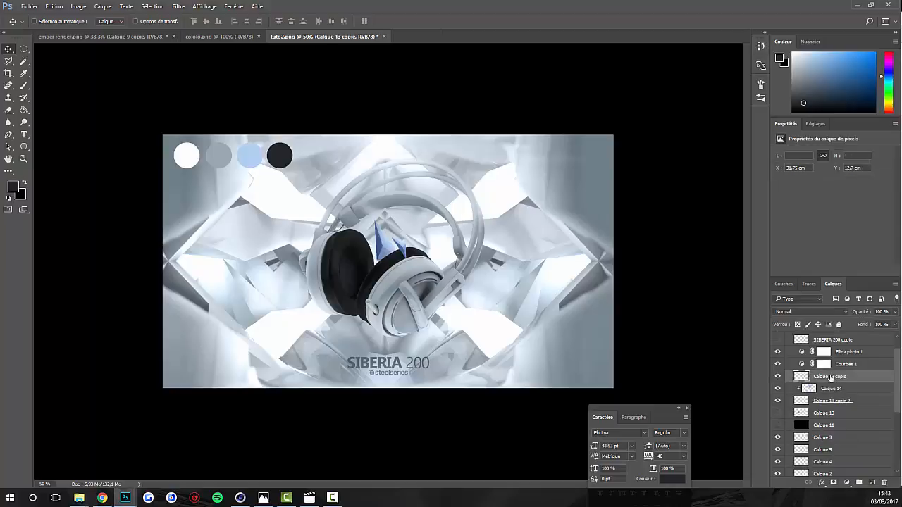
click(847, 402)
key(ctrl+j)
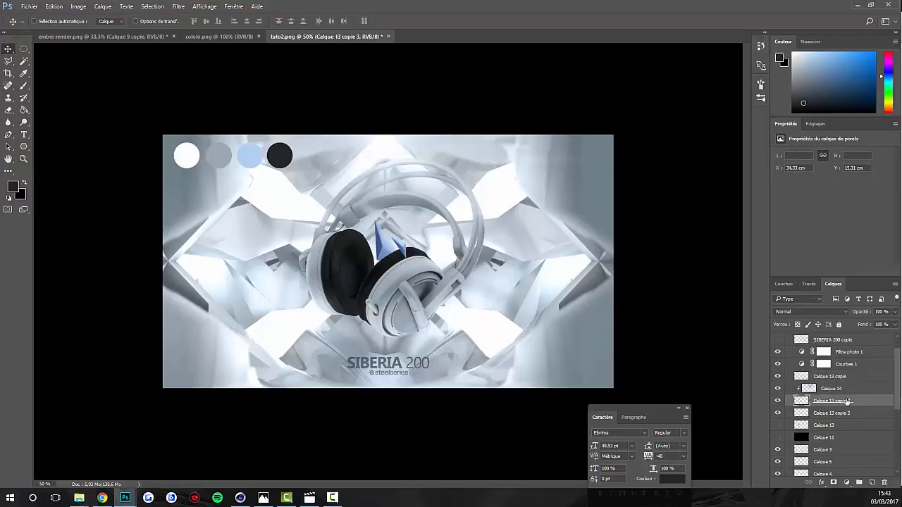
Enlarge, rotate and skew the Calque 13 copie 2 shard, placing it right of the headphones at about X 48.4 cm and Y 15.8 cm.
click(858, 416)
key(ctrl+t)
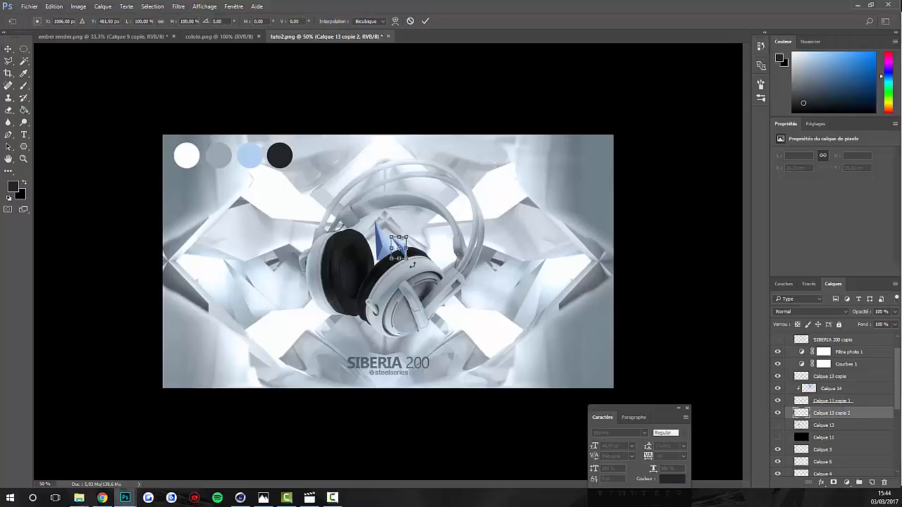
drag(406, 261, 428, 292)
drag(461, 324, 376, 317)
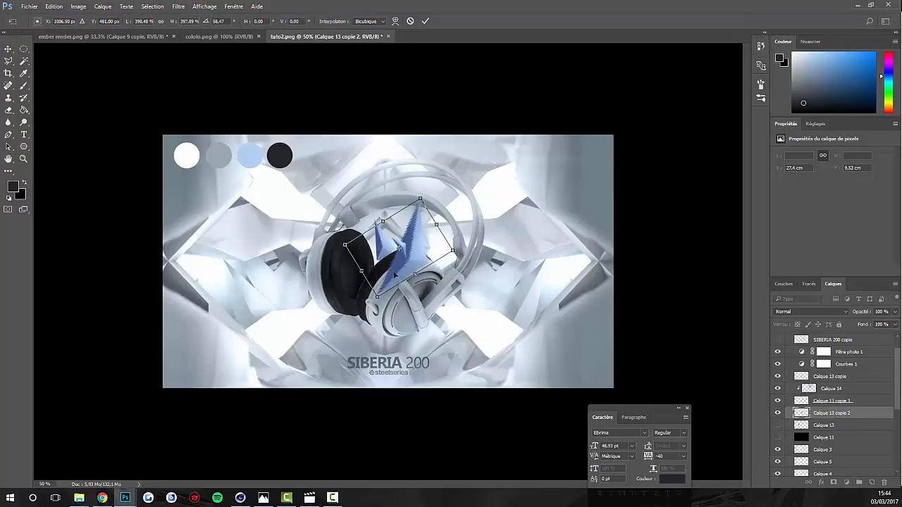
drag(423, 262, 579, 358)
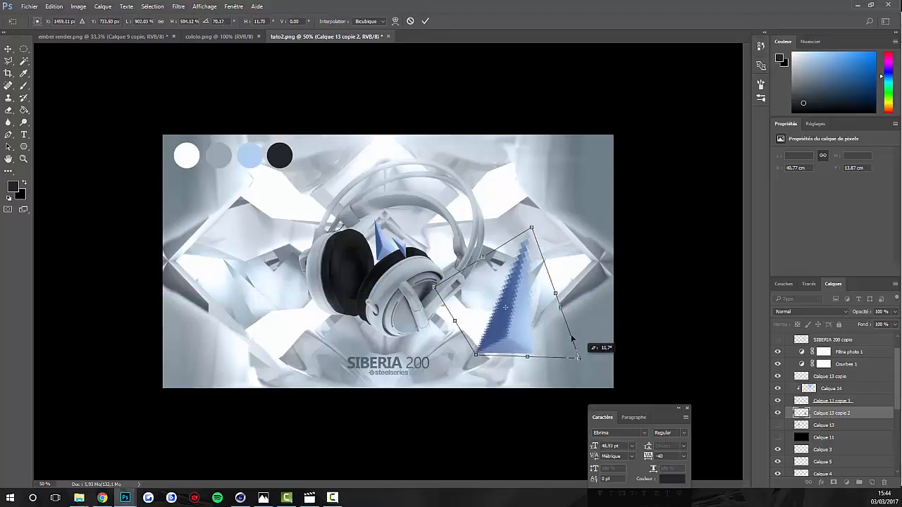
drag(520, 262, 521, 249)
drag(593, 253, 566, 206)
key(Return)
Apply a Gaussian Blur with an 8-pixel radius to the large blue shard.
click(179, 6)
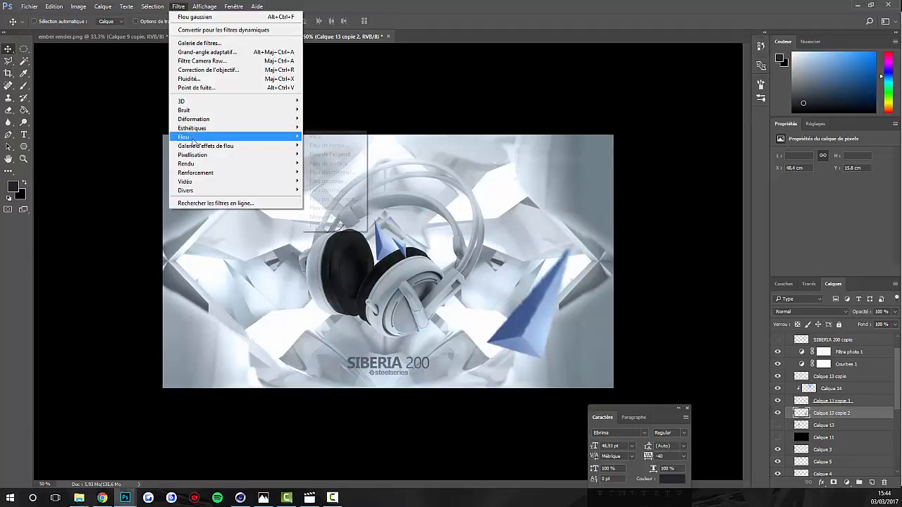
mouse_move(289, 134)
click(341, 182)
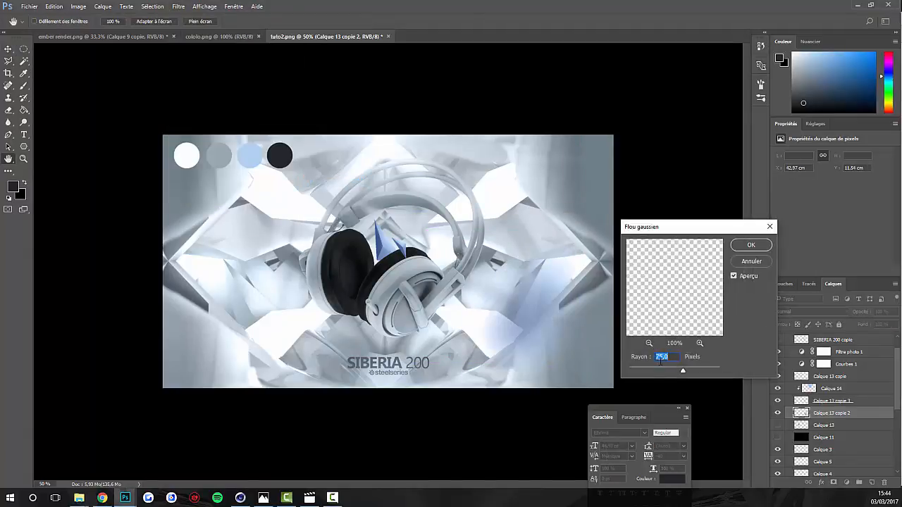
click(638, 372)
mouse_move(641, 372)
mouse_down()
mouse_move(652, 357)
mouse_move(636, 357)
mouse_up()
text(10)
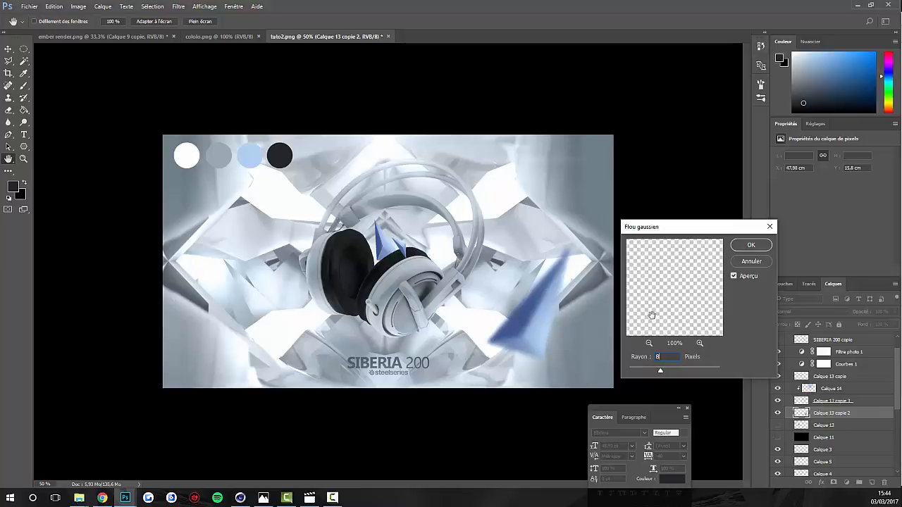
click(744, 247)
key(ctrl+minus)
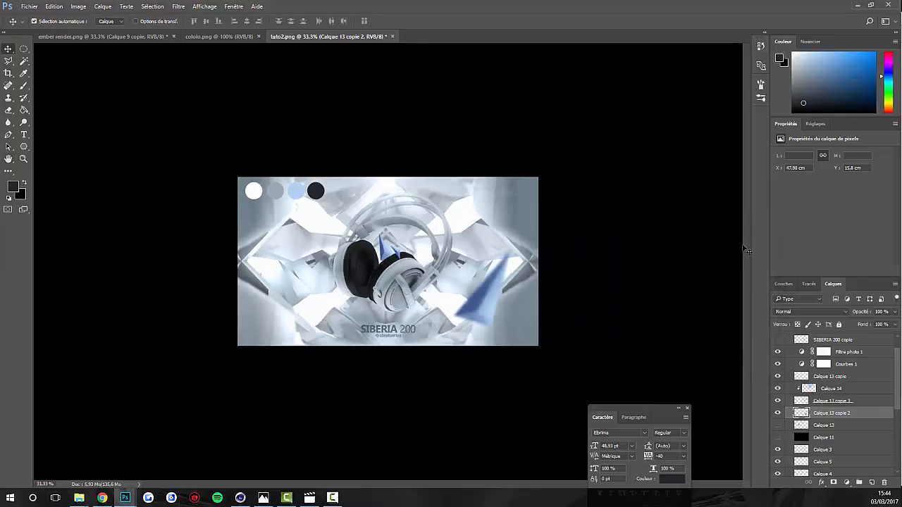
key(ctrl+plus)
Duplicate the blurred shard, shrink and rotate it, and place it beside the headband's left side at about X 18.7 cm and Y 11.47 cm.
key(ctrl+j)
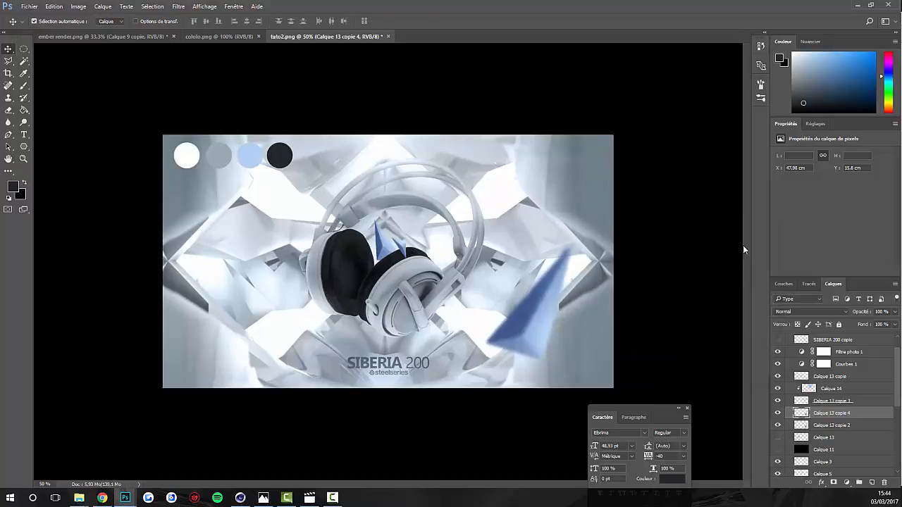
key(ctrl+t)
drag(582, 237, 308, 286)
key(Return)
key(ctrl+t)
key(Return)
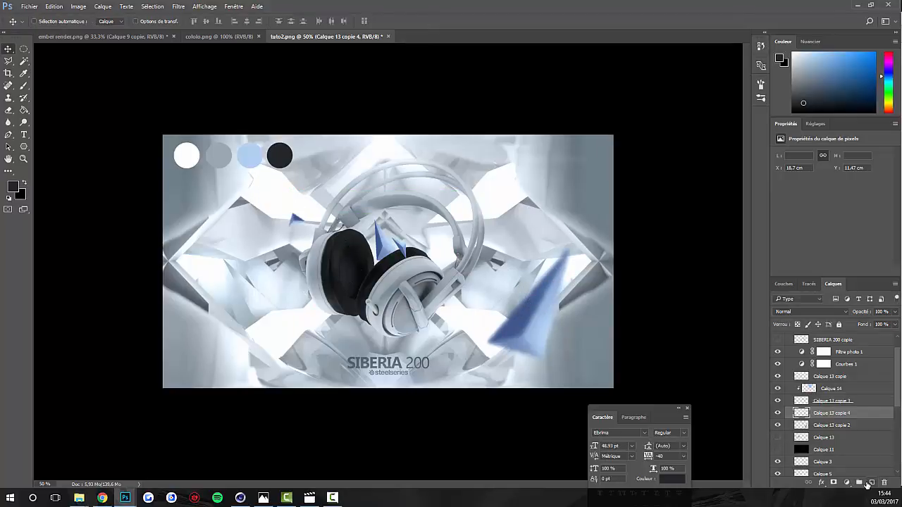
Add a new layer above Calque 13 copie 4 and clip it to that small shard.
click(871, 483)
right_click(848, 416)
click(815, 189)
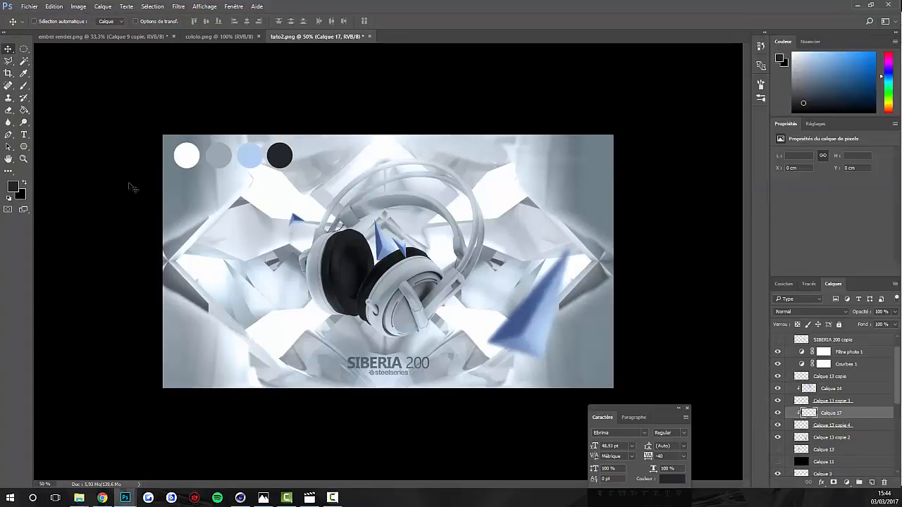
Sample the light-blue palette swatch and lighten the small left shard with a large soft brush.
click(23, 72)
click(248, 152)
click(23, 99)
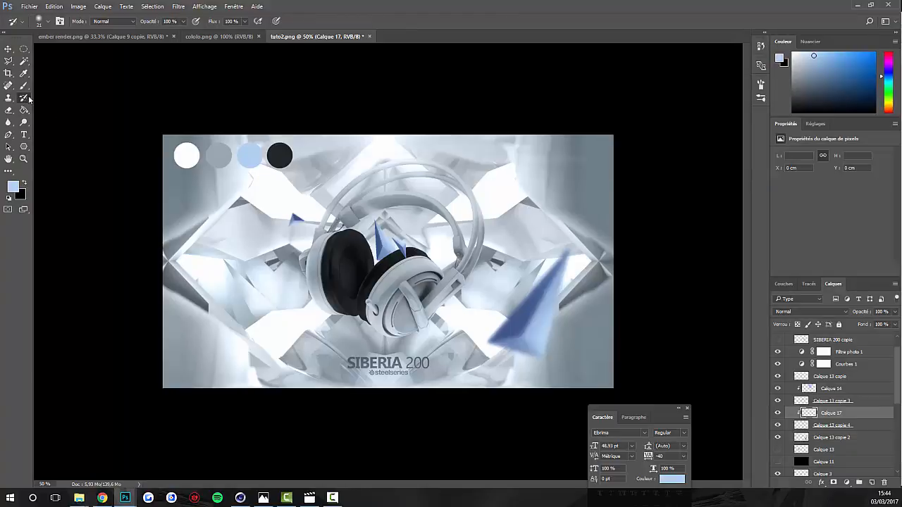
click(24, 85)
click(275, 229)
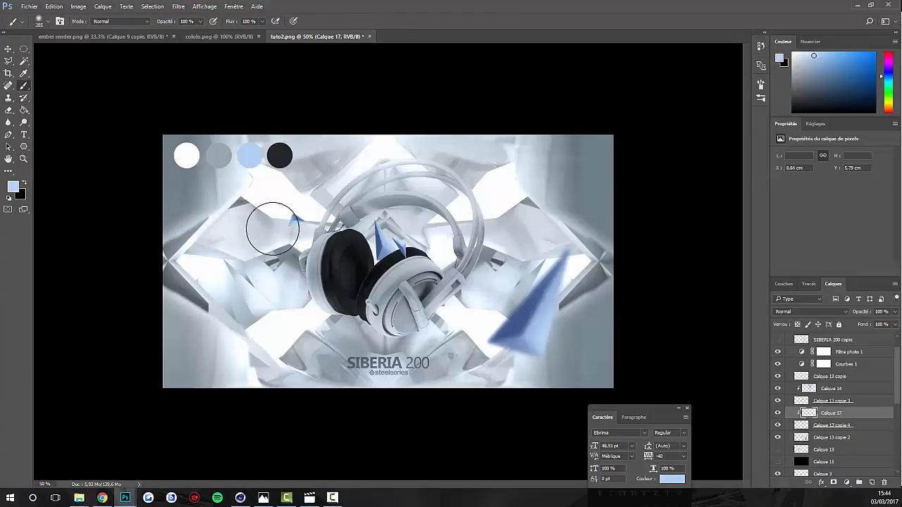
alt+right_click(303, 206)
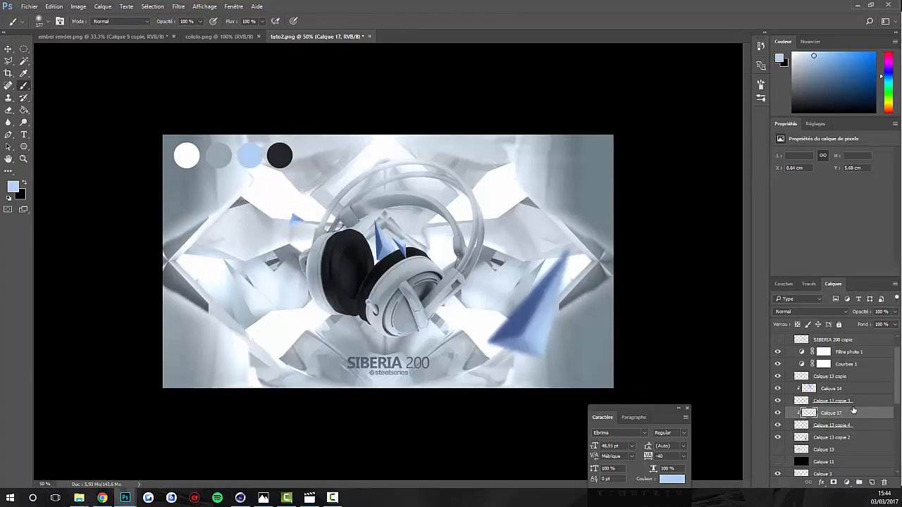
Add a new layer above Calque 13 copie 2 and clip it to the large blurred shard.
click(855, 425)
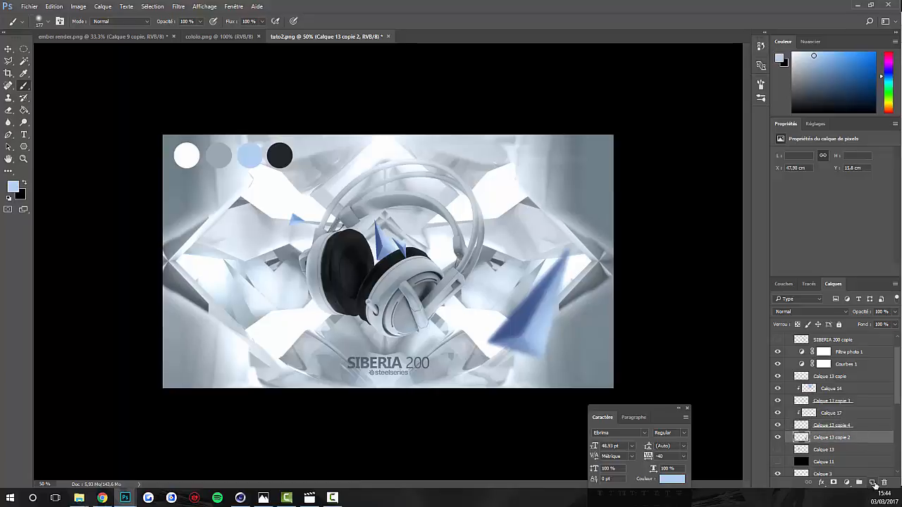
ctrl+click(871, 482)
right_click(839, 441)
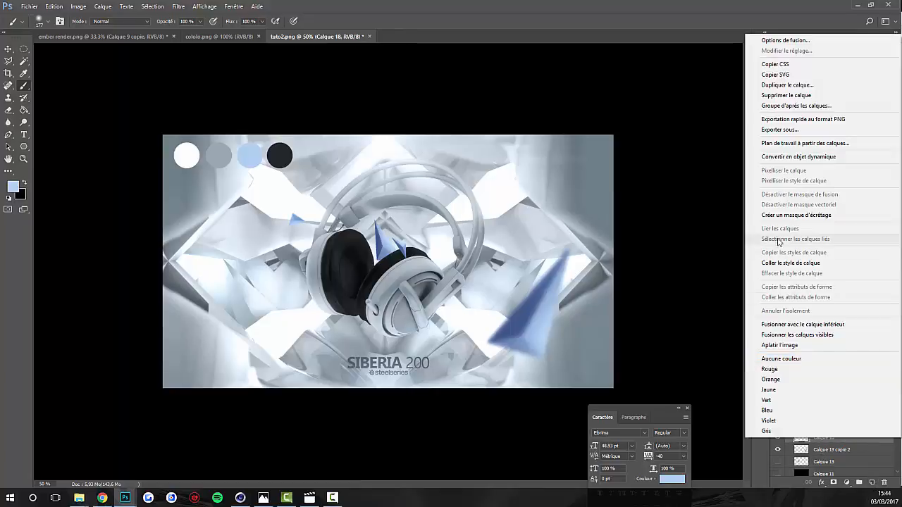
click(796, 216)
Lighten the edges of the large right shard with soft light-blue brush dabs, varying the brush size up to about 475 px.
alt+right_click(534, 280)
click(525, 271)
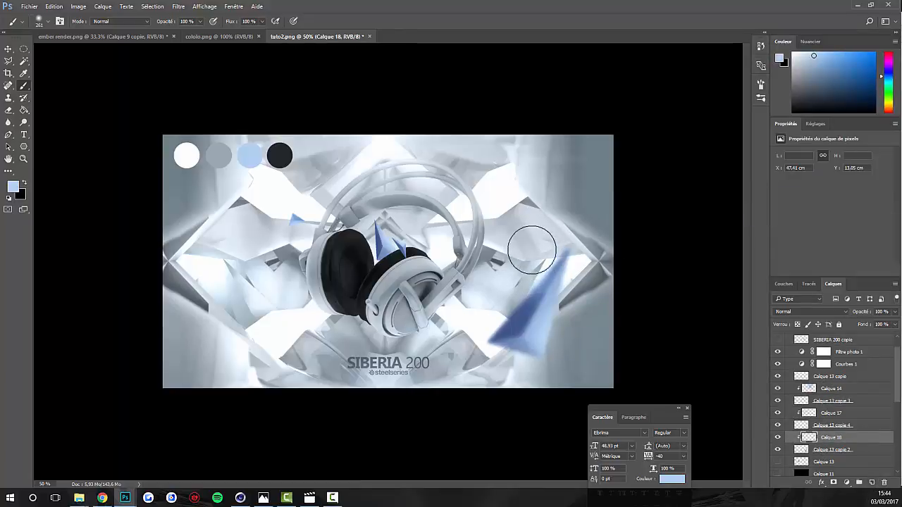
alt+right_click(584, 287)
click(578, 299)
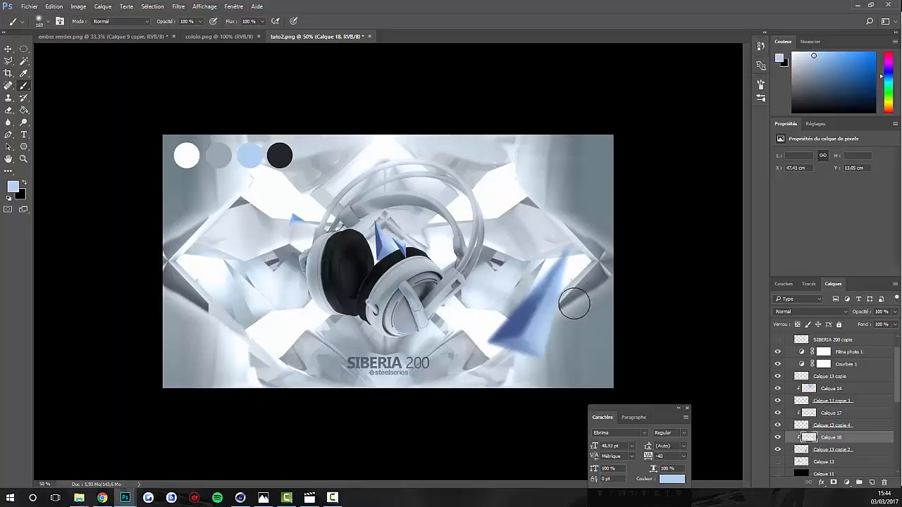
alt+right_click(584, 286)
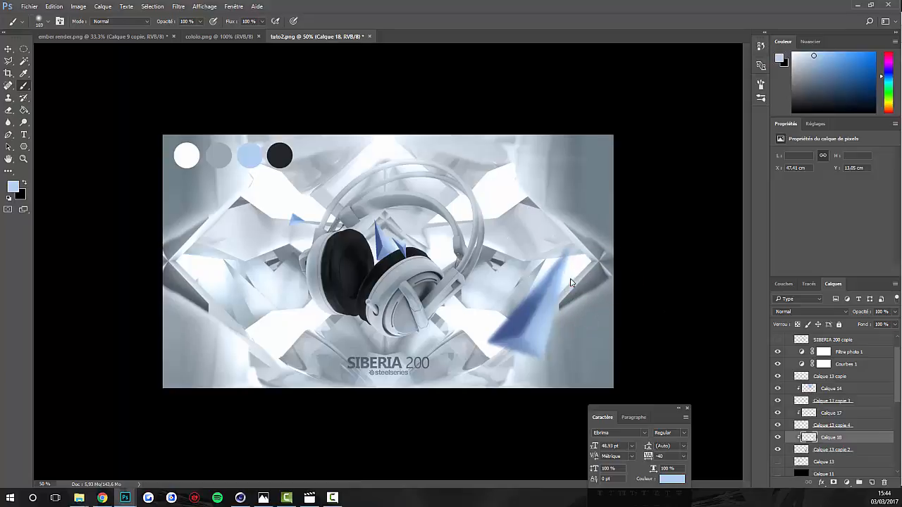
alt+right_click(503, 322)
click(477, 350)
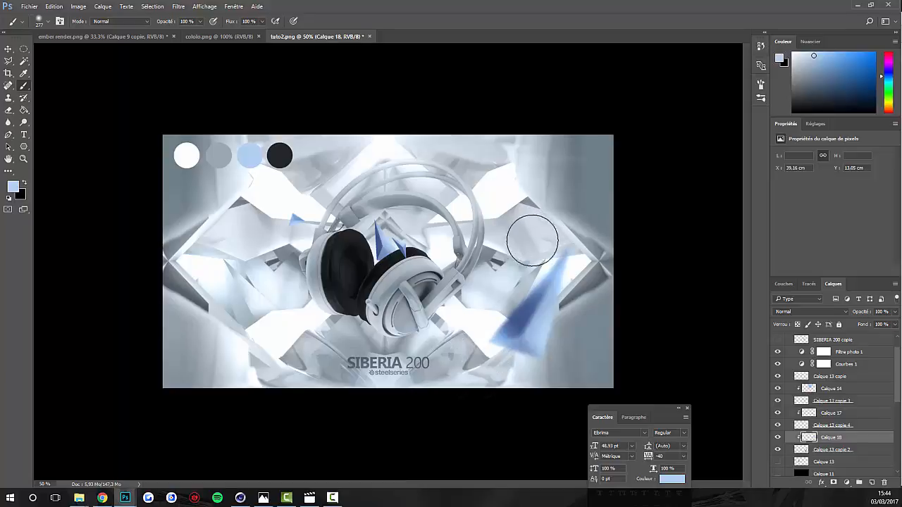
key(ctrl+minus)
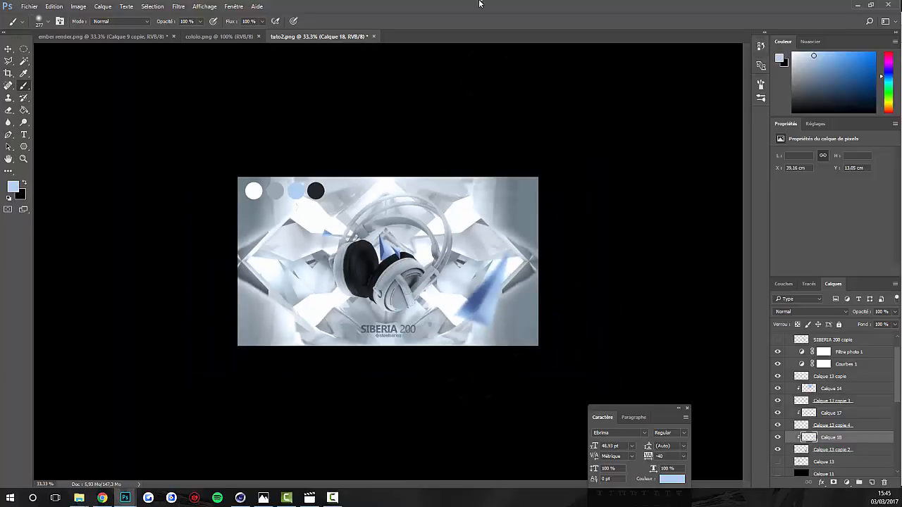
alt+right_click(472, 296)
click(451, 279)
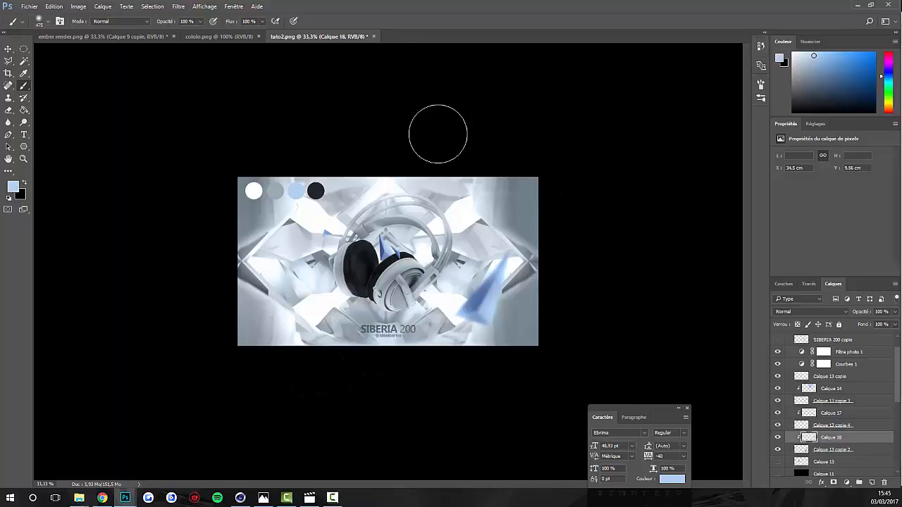
Hide the Calque 15 layer that holds the four color palette circles.
scroll(805, 374, up, 1)
click(776, 349)
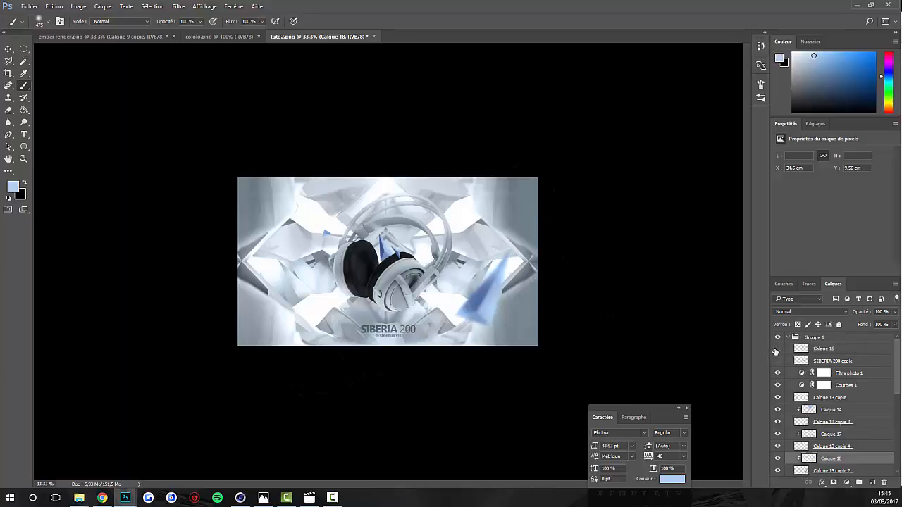
key(ctrl+plus)
key(ctrl+plus)
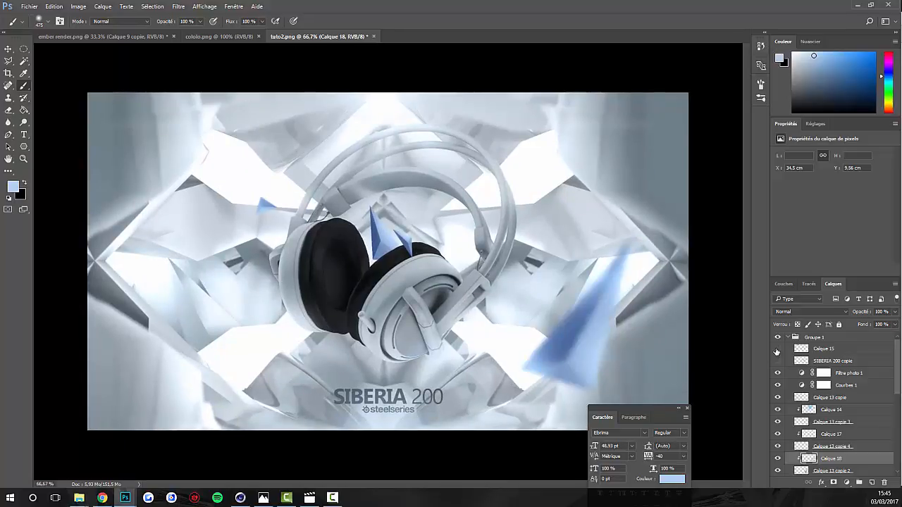
Add an Exposure adjustment at the top of Groupe 1 with exposure +0.01, offset +0.0002 and gamma correction 1.01.
click(845, 374)
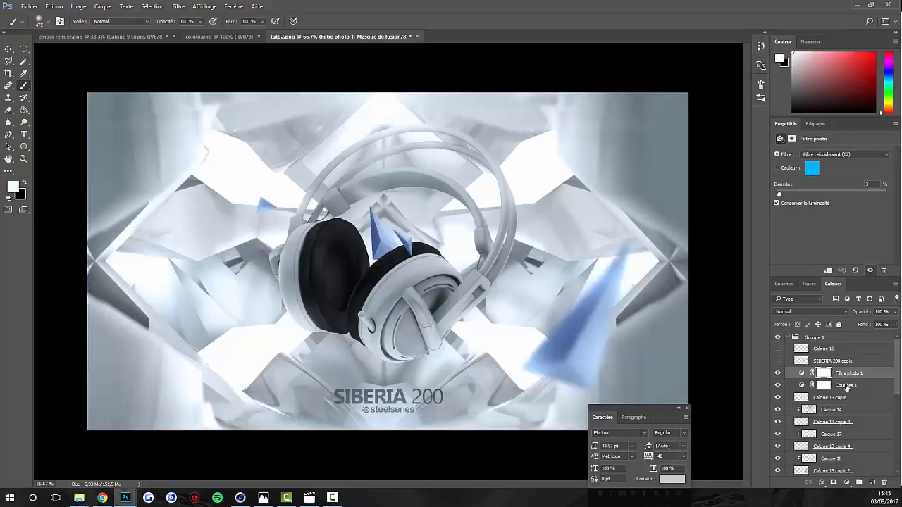
click(846, 385)
click(851, 374)
click(795, 339)
click(854, 486)
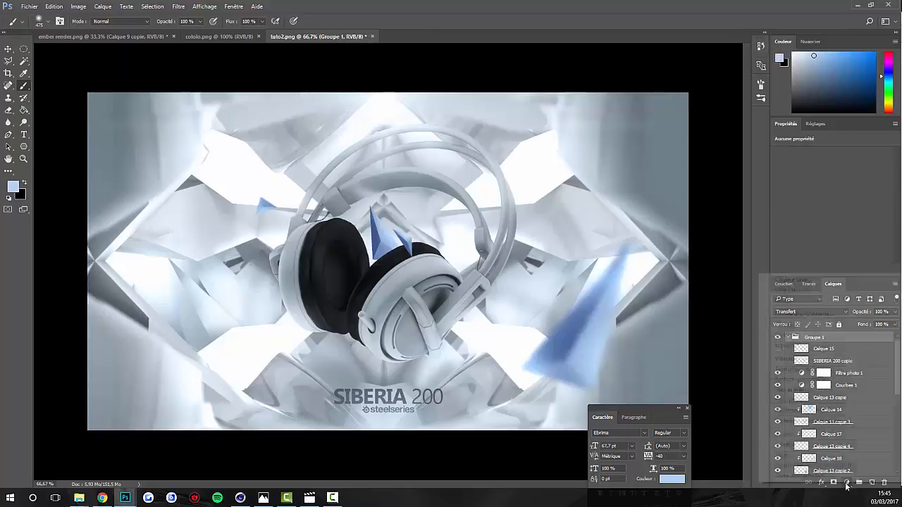
click(805, 346)
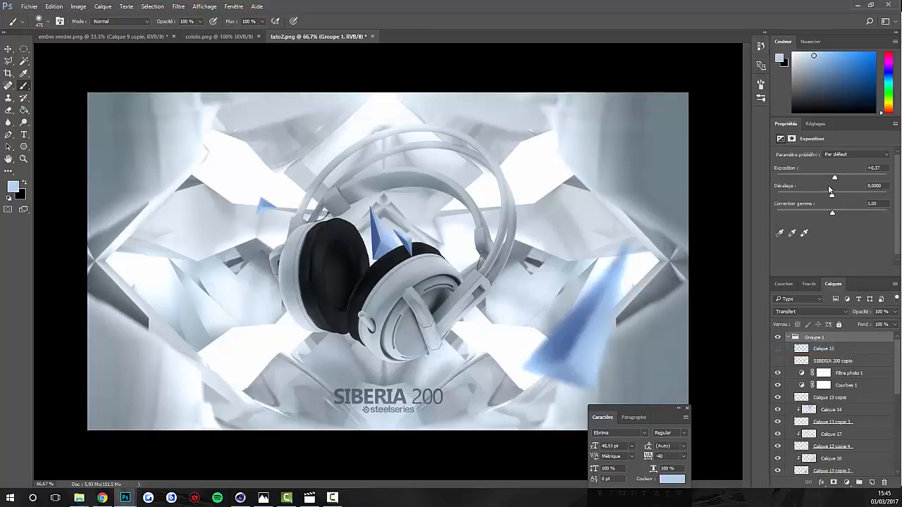
drag(833, 175, 832, 178)
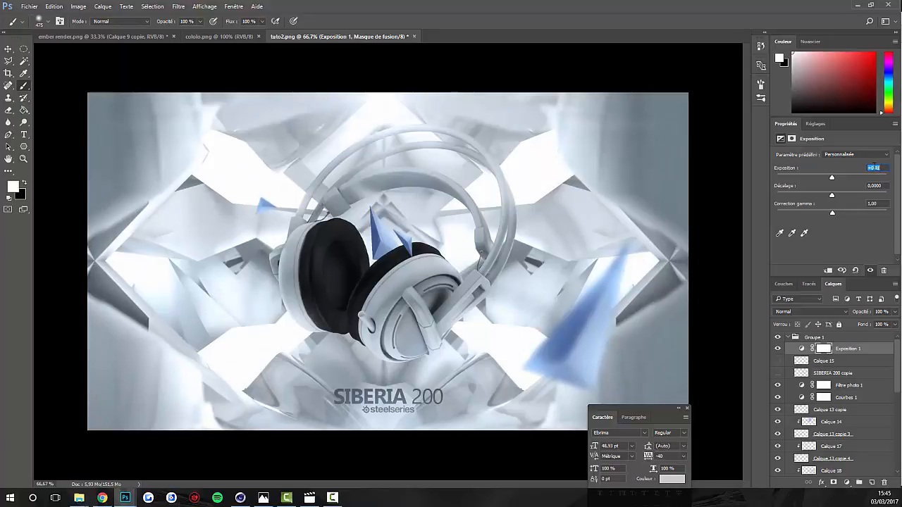
scroll(878, 185, down, 1)
click(878, 183)
scroll(881, 183, up, 1)
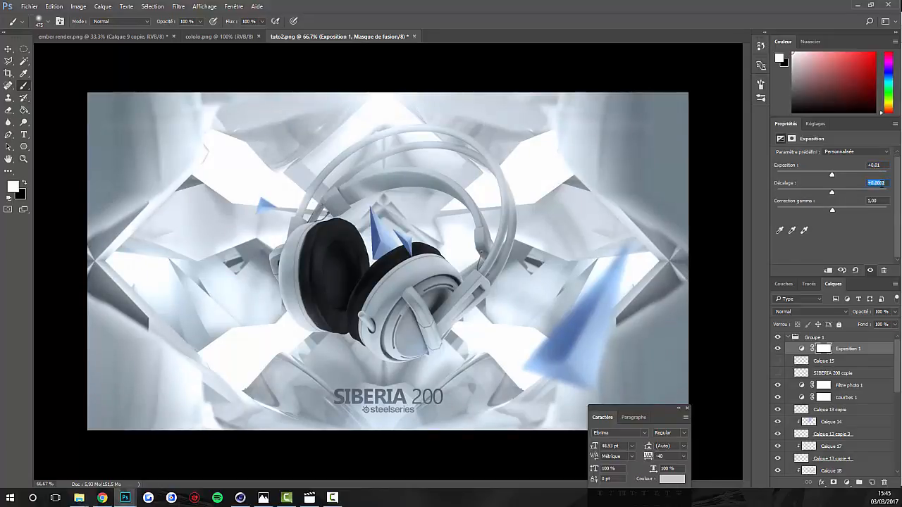
click(879, 201)
Add a Brightness/Contrast adjustment above the Exposure layer, set brightness to -5 and raise the contrast slightly.
click(847, 483)
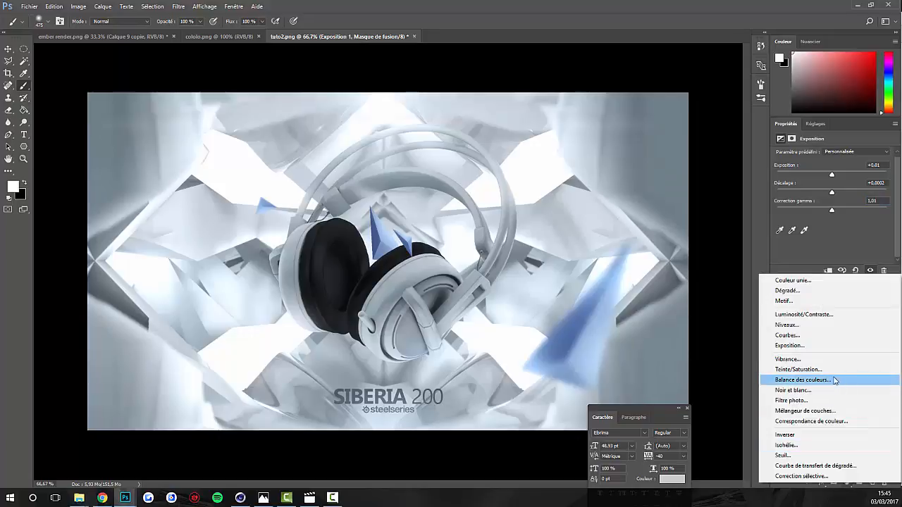
click(821, 314)
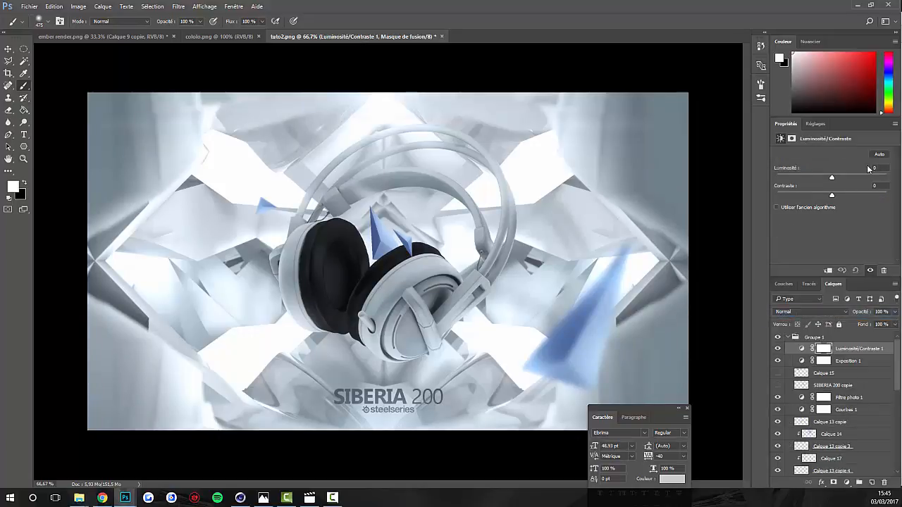
drag(832, 177, 828, 178)
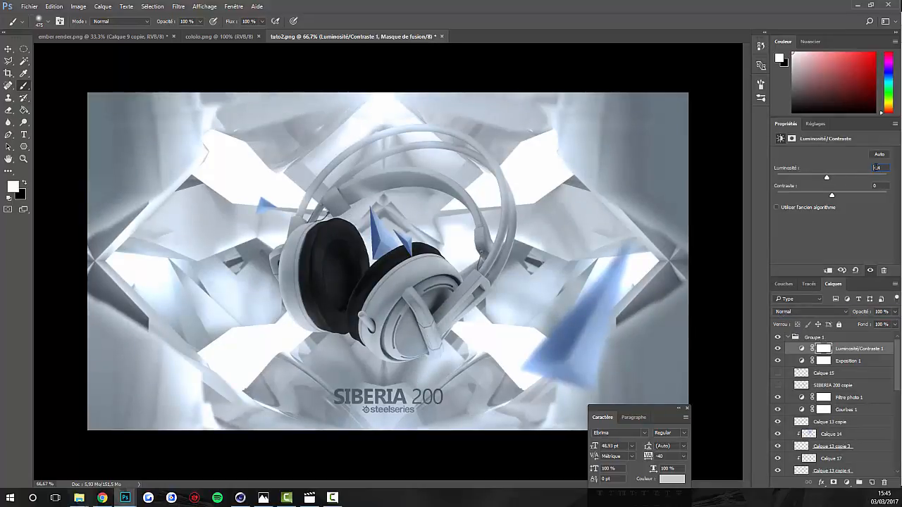
click(884, 168)
key(Up)
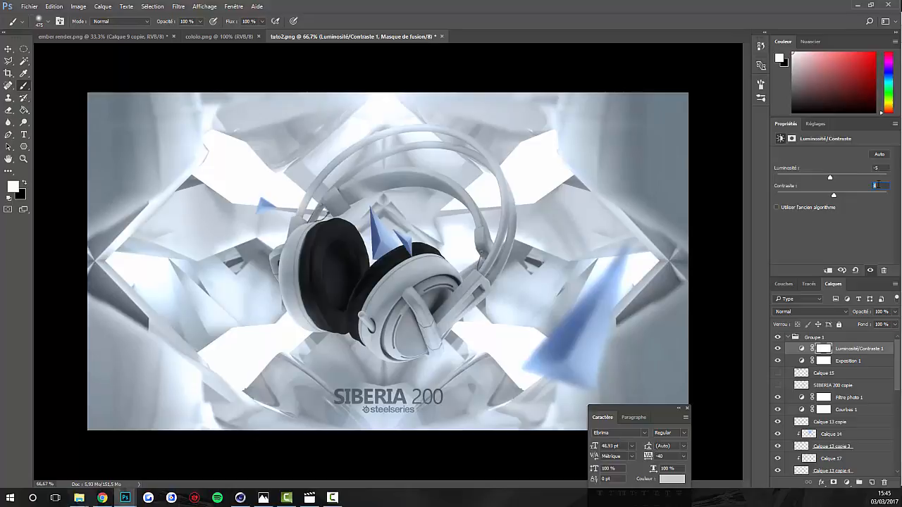
Add a layer above the Brightness/Contrast adjustment and dab soft light-blue glows over the bright background areas around the headphones.
click(777, 350)
click(777, 350)
click(872, 482)
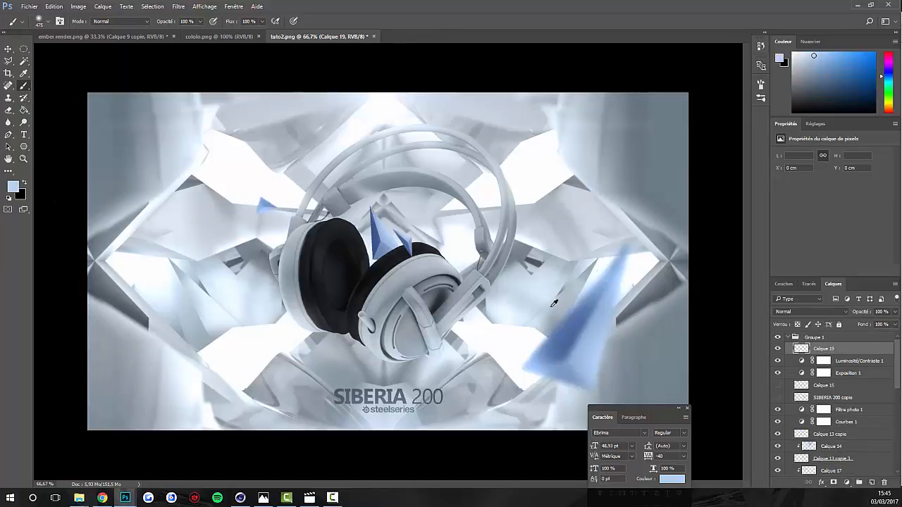
drag(543, 305, 547, 305)
click(515, 340)
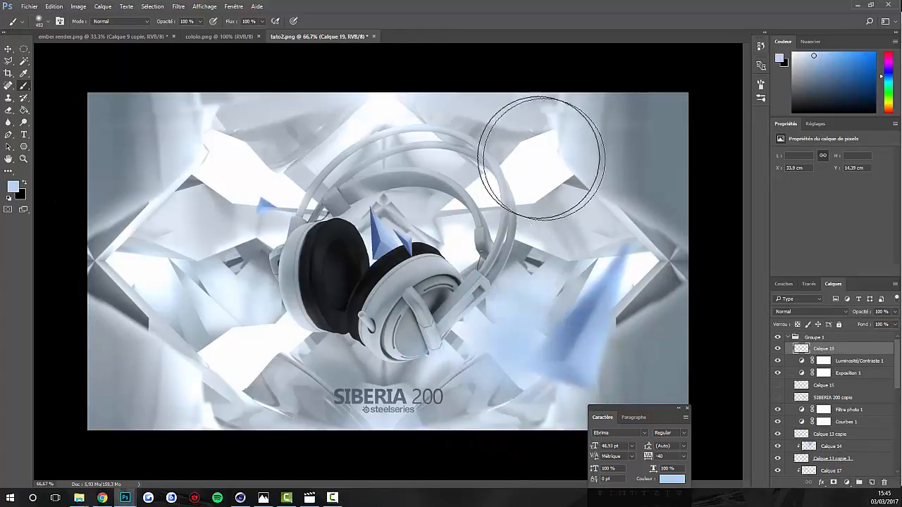
alt+right_click(384, 168)
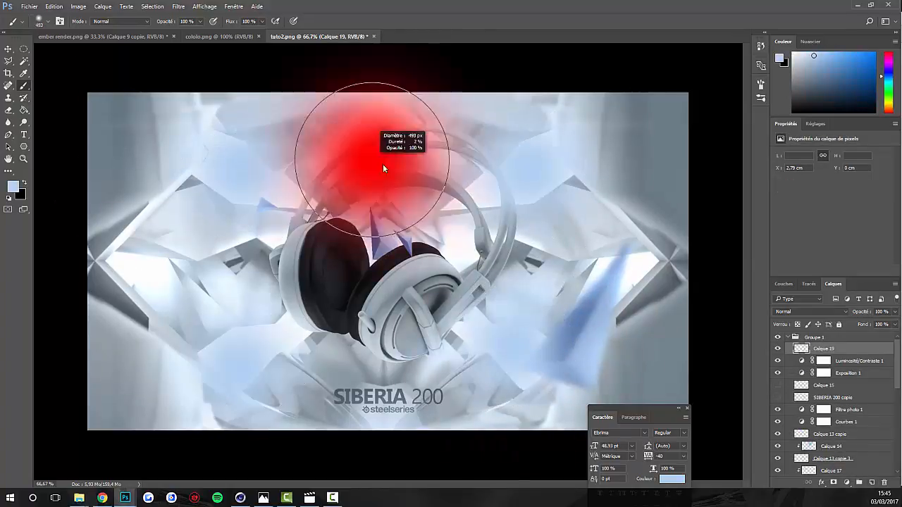
Set Calque 19 to the Densité couleur - blend mode at 30% opacity.
click(810, 311)
click(796, 384)
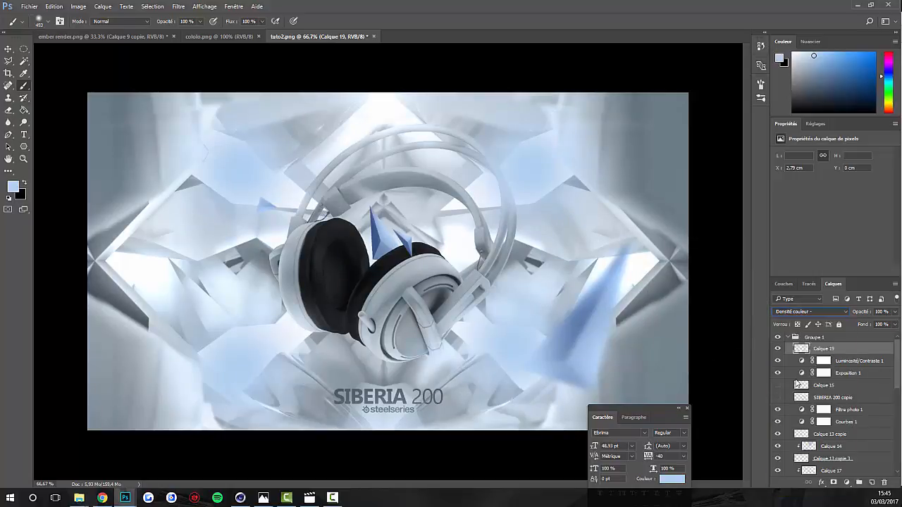
click(894, 312)
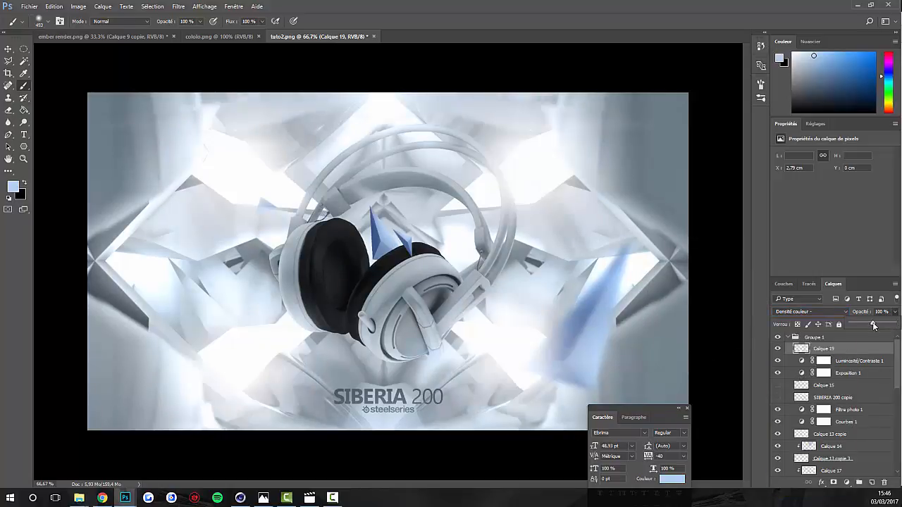
drag(872, 324, 866, 326)
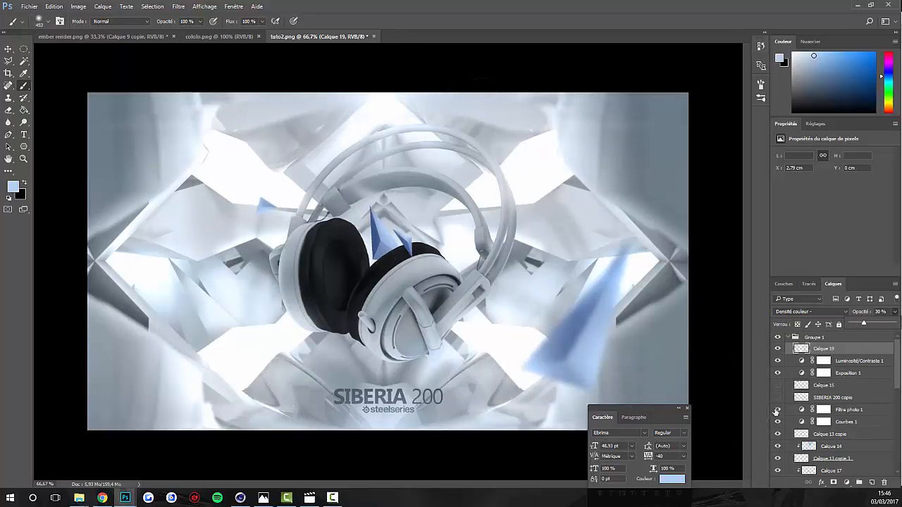
Load the headphone outline of Calque 16 as a selection and add a new layer directly above it.
scroll(865, 398, down, 3)
scroll(865, 399, down, 5)
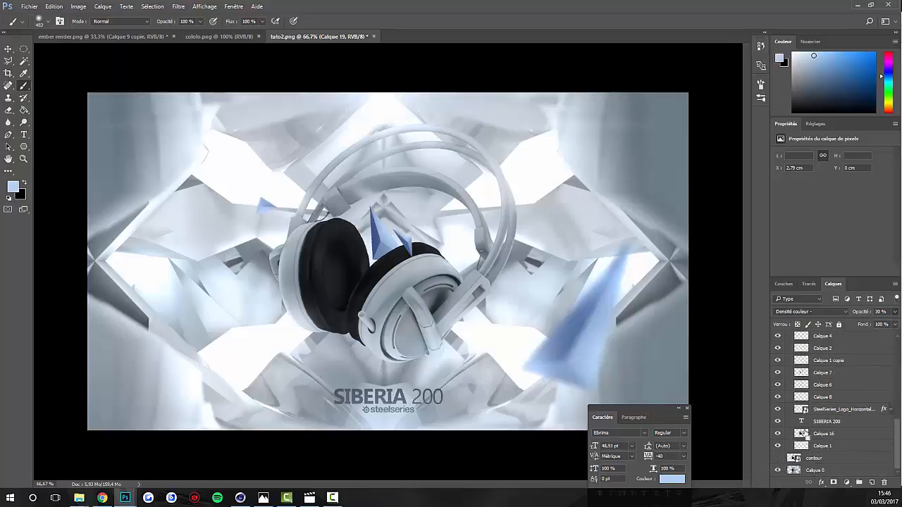
ctrl+click(824, 431)
click(841, 435)
click(871, 482)
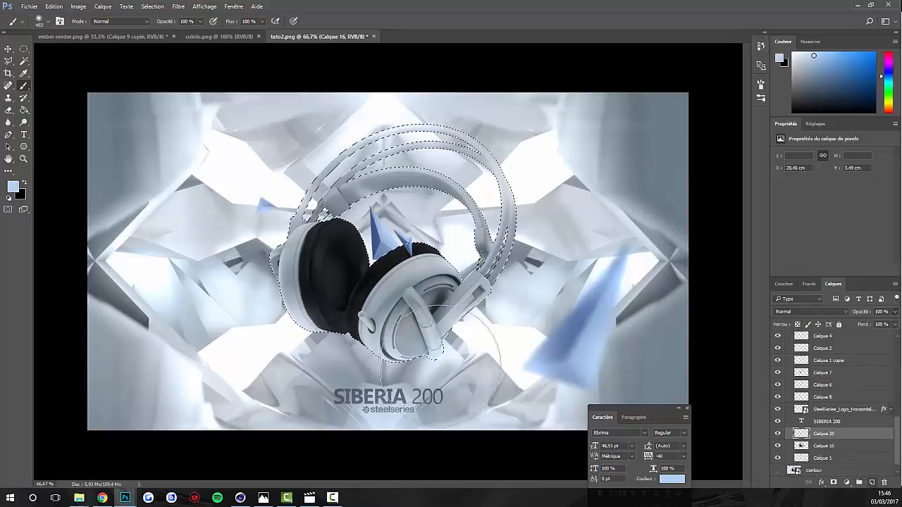
Paint soft light-blue tints on the headphones' outer edges and headband within the selection, varying the brush between about 662 and 364 px.
drag(412, 338, 456, 344)
click(496, 343)
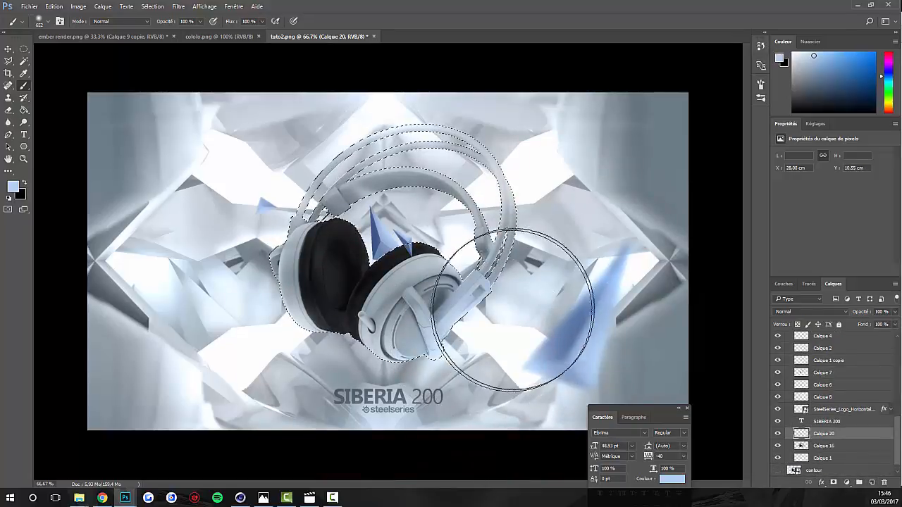
drag(549, 282, 507, 280)
drag(522, 174, 541, 173)
click(514, 159)
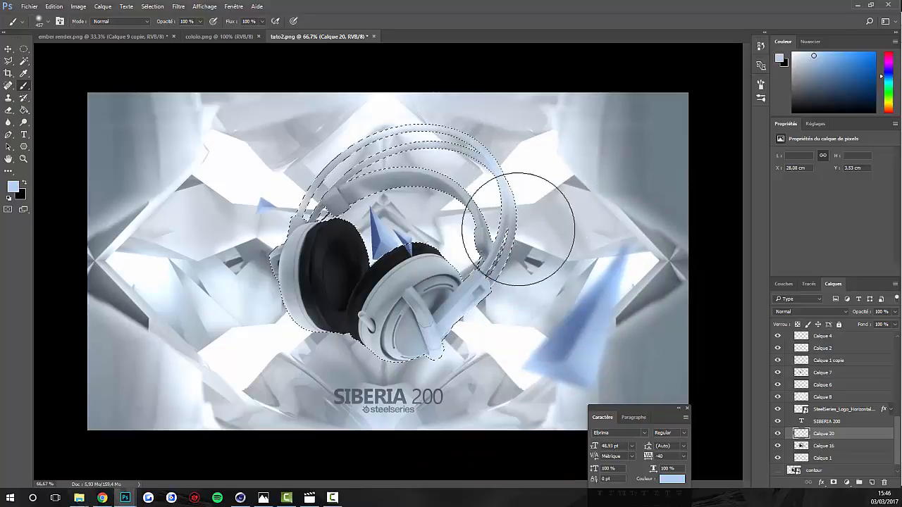
click(352, 112)
click(266, 324)
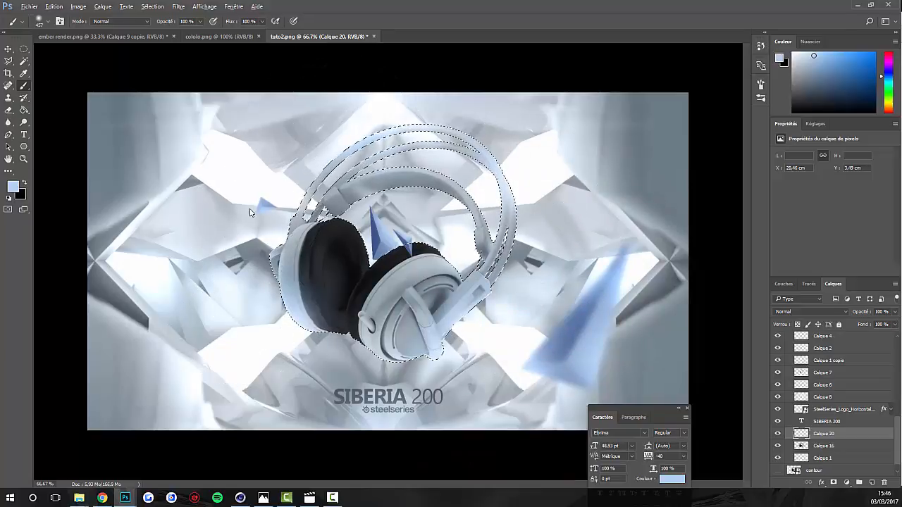
drag(279, 194, 267, 194)
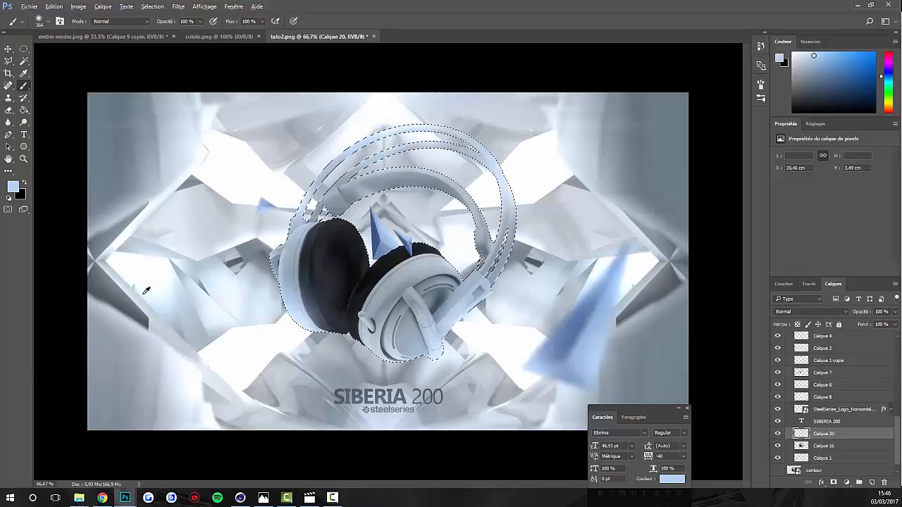
Deselect the headphone outline and duplicate the Calque 20 tint layer twice.
click(24, 49)
right_click(430, 237)
click(458, 244)
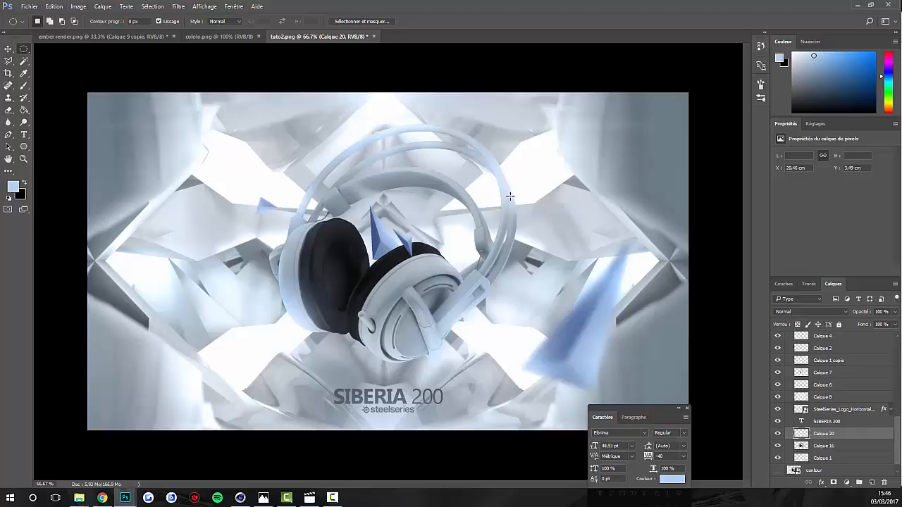
key(ctrl+j)
key(ctrl+j)
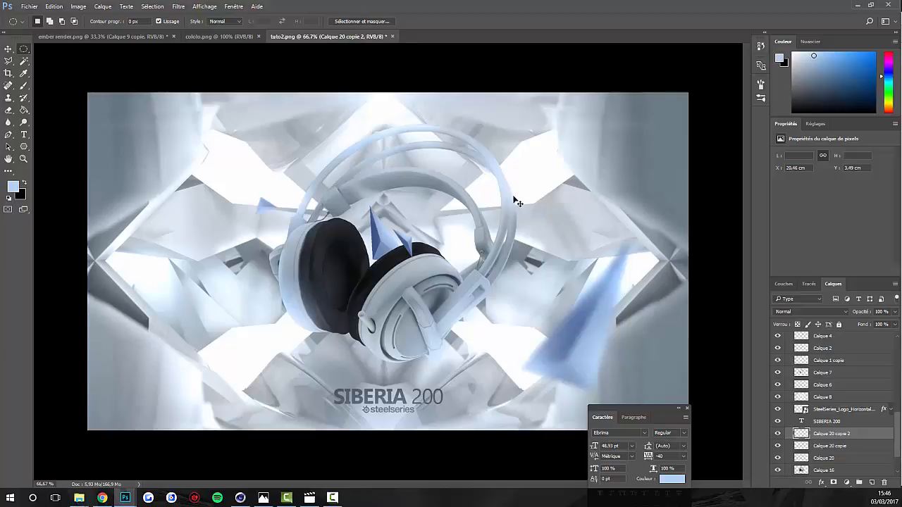
Hide both copies of Calque 20 and set the original to Superposition blending at 45% opacity.
click(777, 433)
click(817, 458)
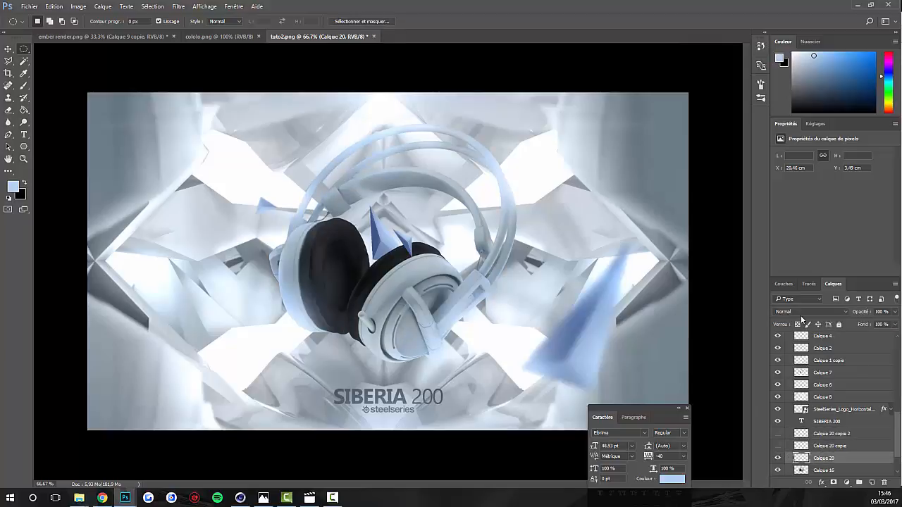
click(801, 314)
click(802, 376)
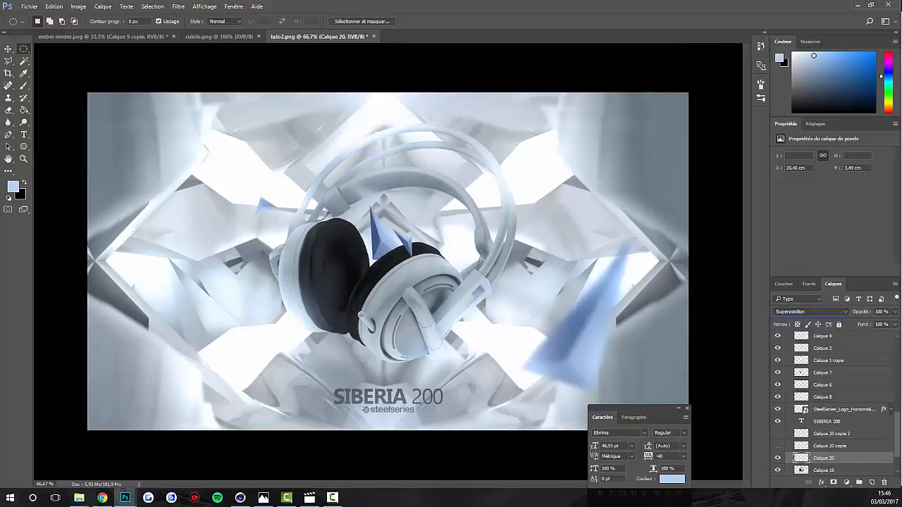
text(45)
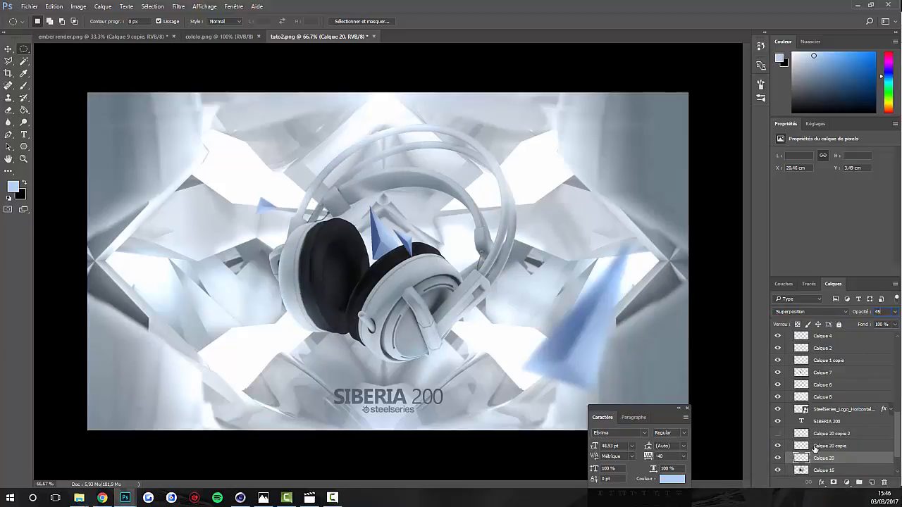
Set Calque 20 copie to Lumière tamisée blending and reduce its fill to about 61%.
click(830, 446)
click(810, 311)
click(804, 412)
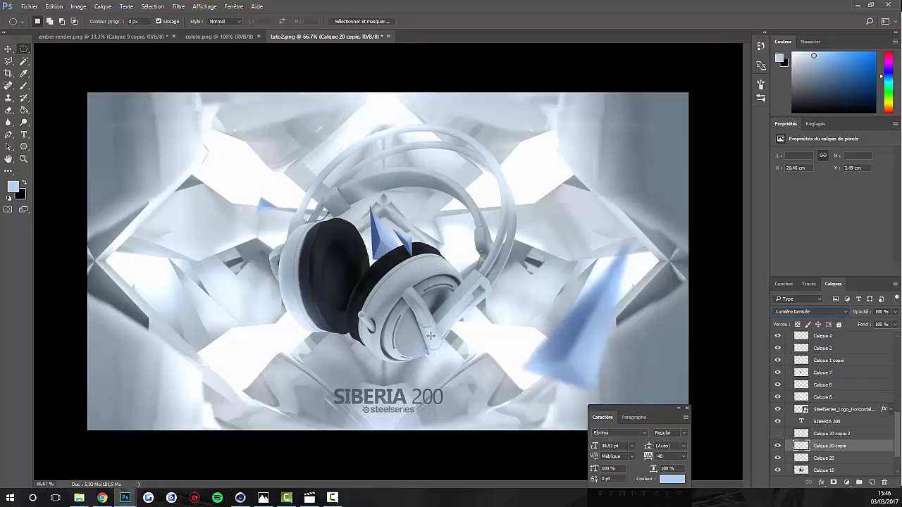
click(894, 327)
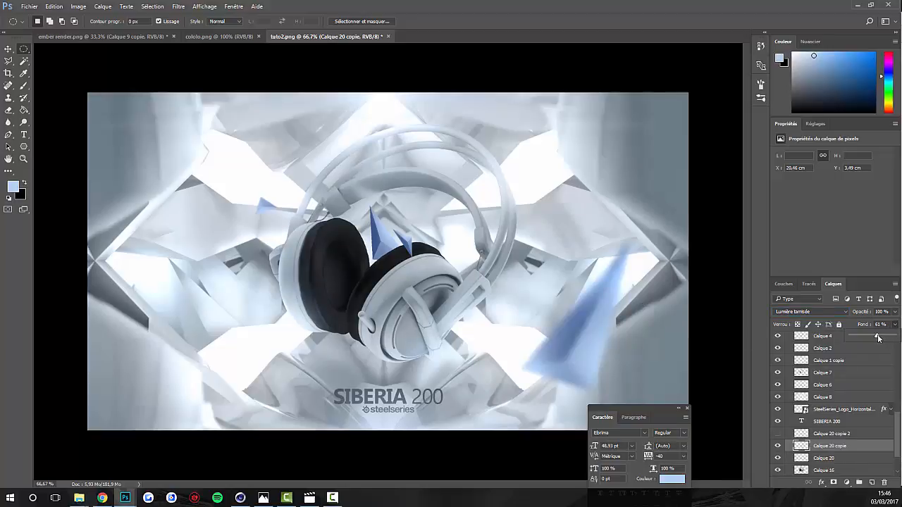
drag(877, 338, 878, 339)
Show Calque 20 copie 2 and apply a Gaussian blur with a 25-pixel radius to it.
click(830, 433)
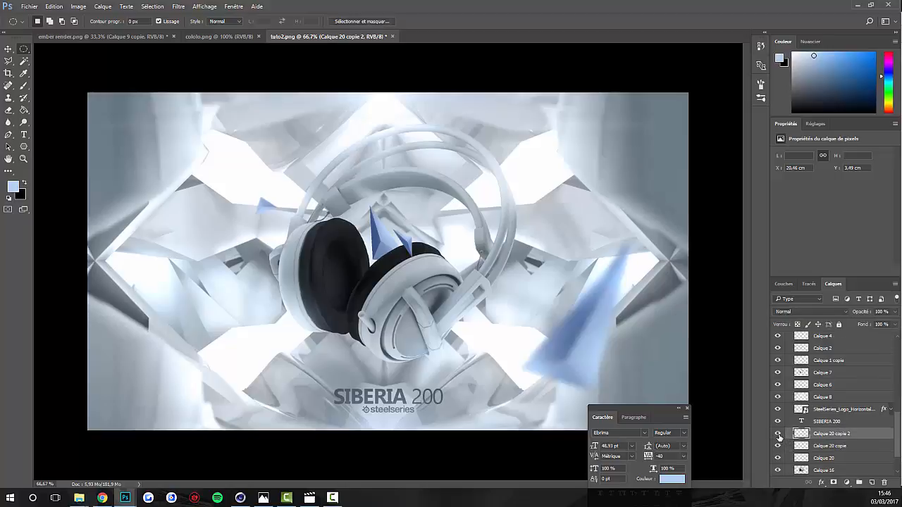
click(778, 433)
click(178, 6)
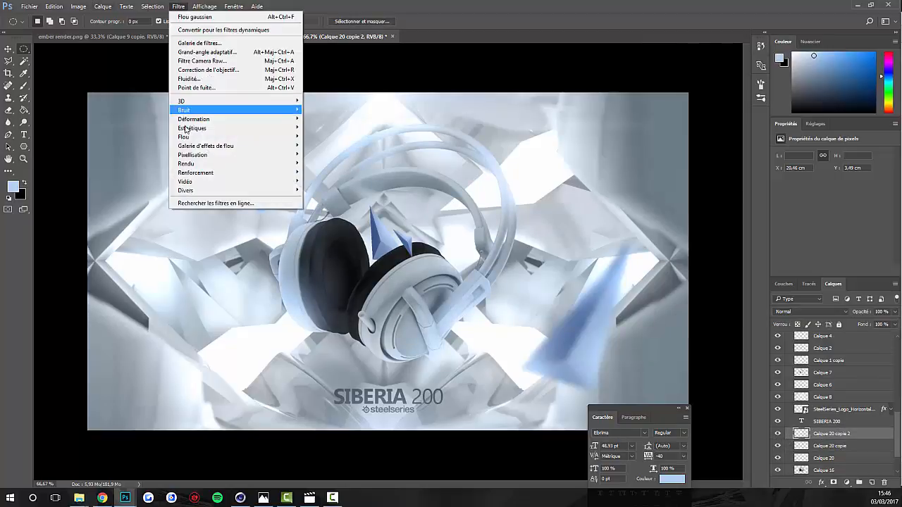
mouse_move(211, 137)
click(322, 181)
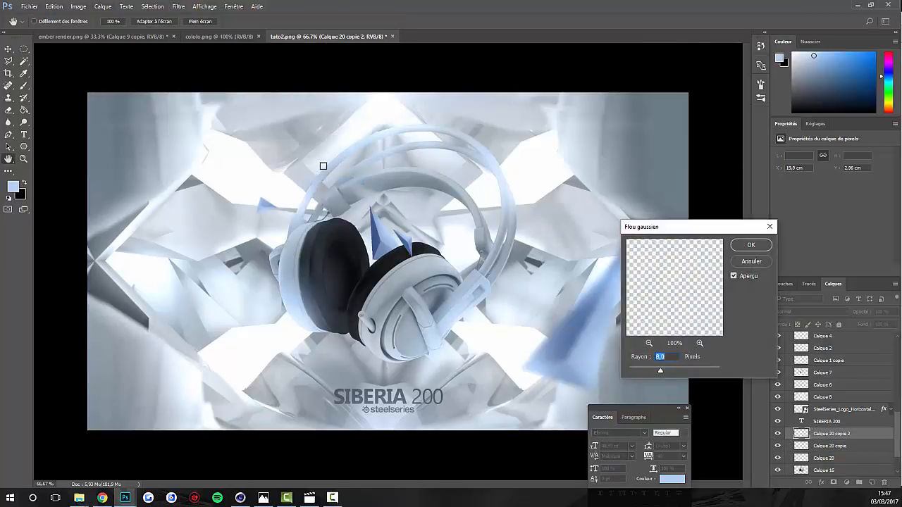
text(45)
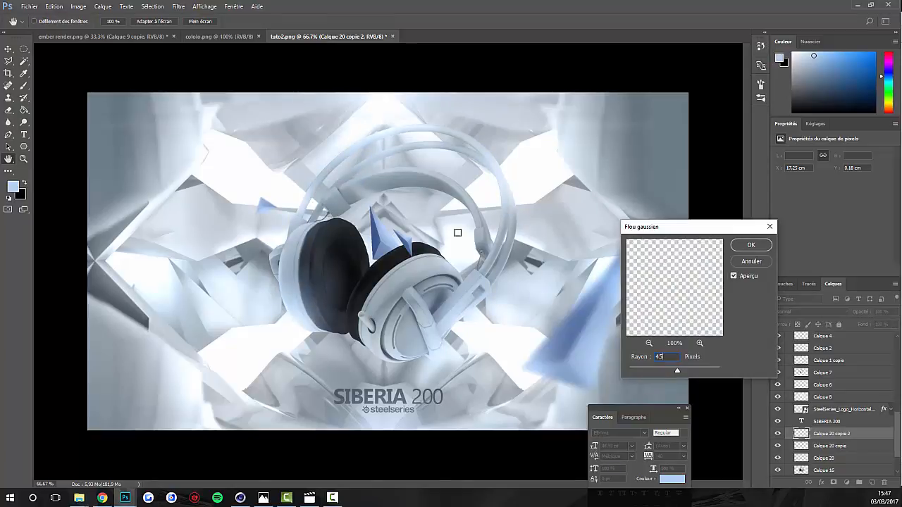
text(25)
key(Return)
Set Calque 20 copie 2 to Densité couleur - blending and reduce its opacity to 46%.
click(810, 312)
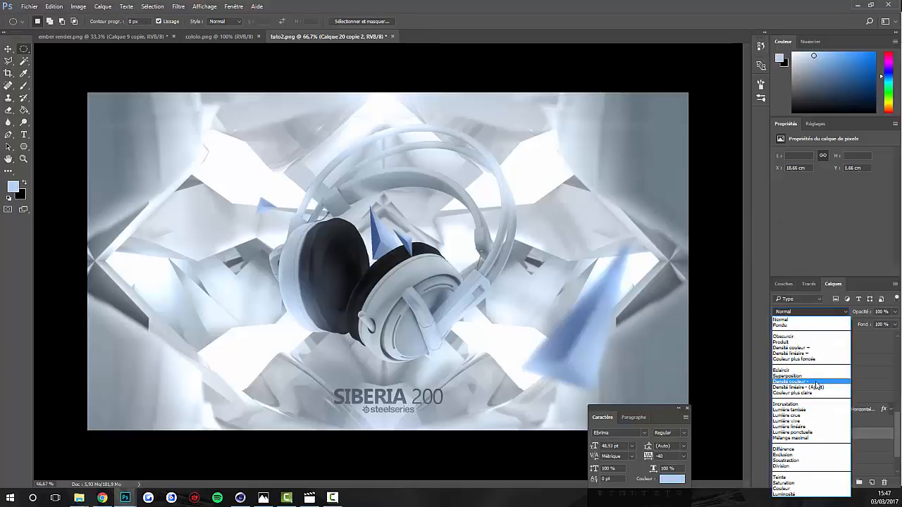
click(817, 382)
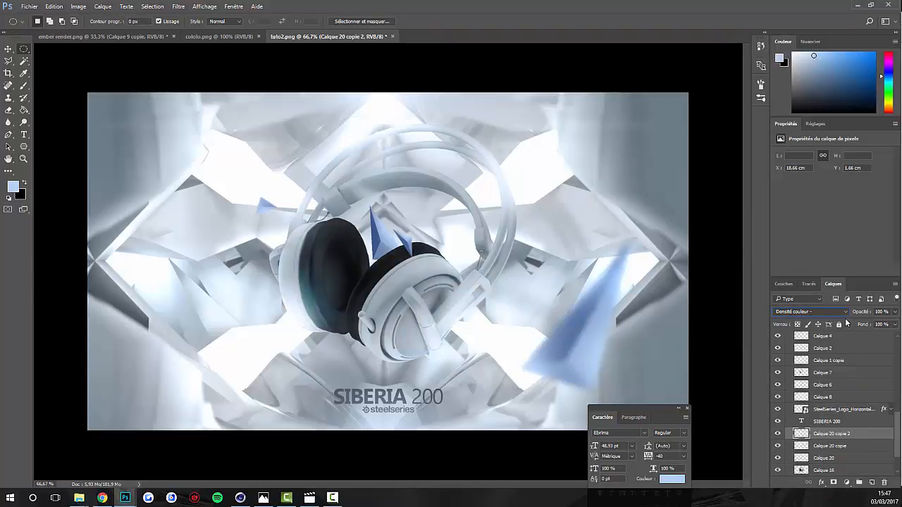
drag(895, 312, 872, 326)
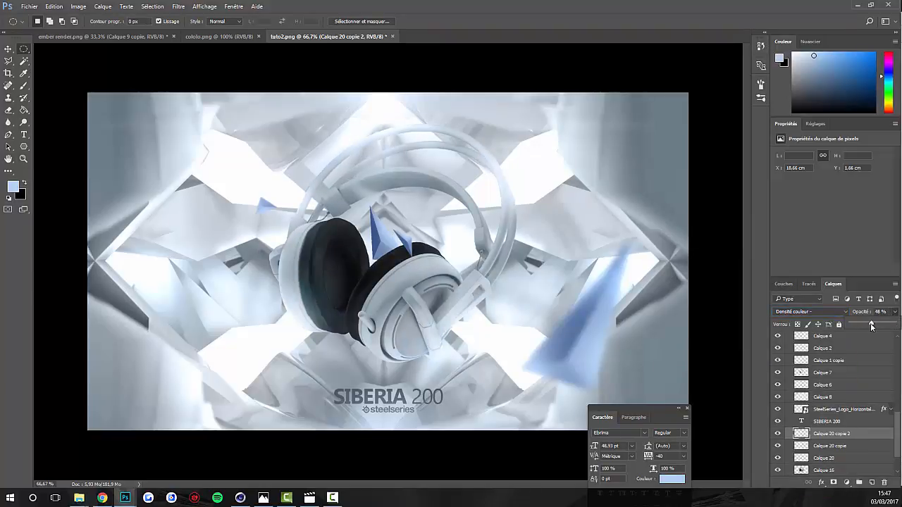
Try Eclaircir blending on Calque 20 copie 2, and switch the layer to Incrustation.
click(814, 312)
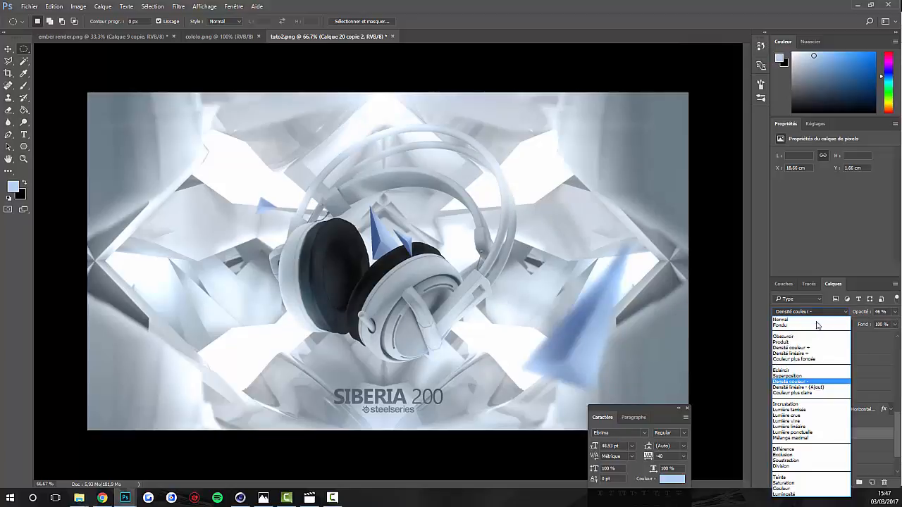
click(794, 370)
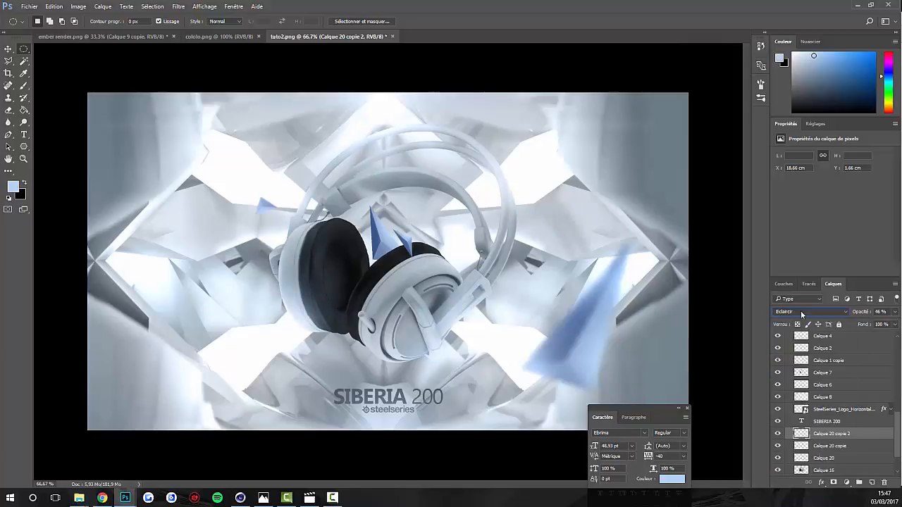
click(800, 310)
click(810, 404)
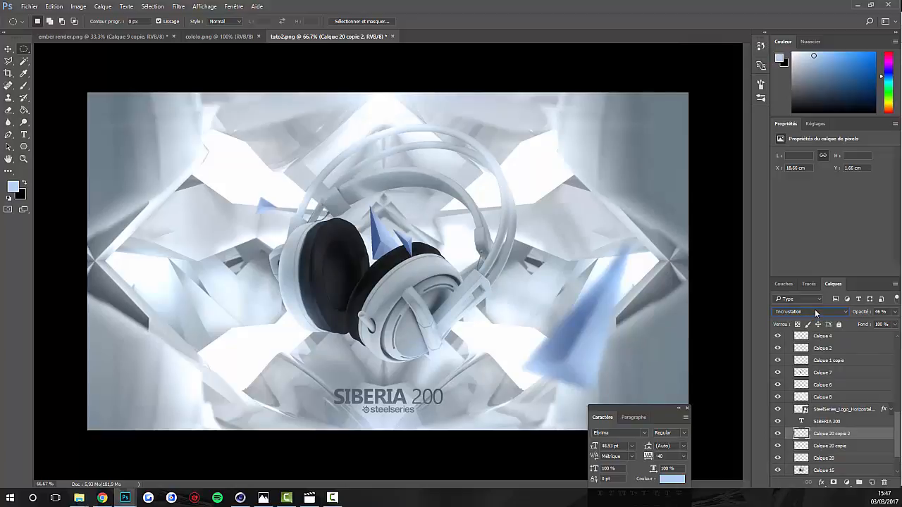
Examine the overall look of the headphone artwork at a reduced size and at working size.
key(ctrl+minus)
key(ctrl+minus)
key(ctrl+minus)
key(ctrl+minus)
key(ctrl+minus)
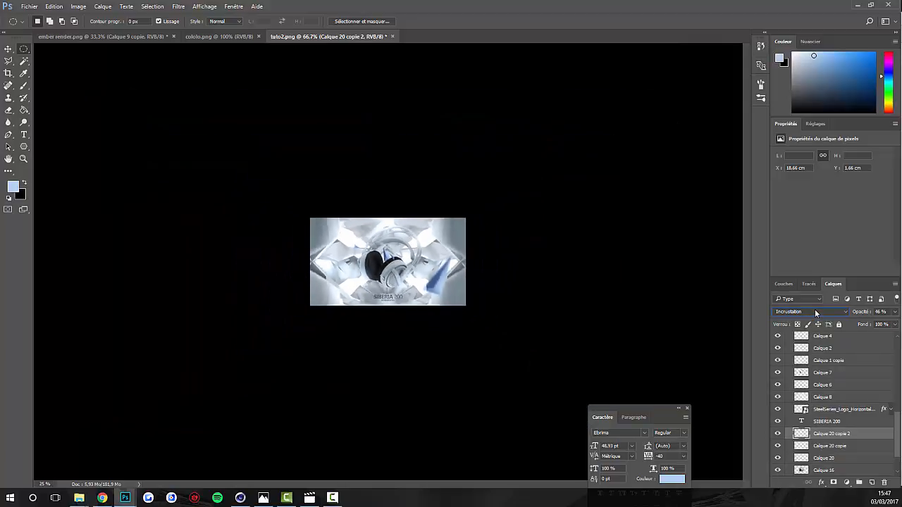
key(ctrl+plus)
key(ctrl+plus)
key(ctrl+plus)
key(ctrl+plus)
key(ctrl+plus)
key(ctrl+plus)
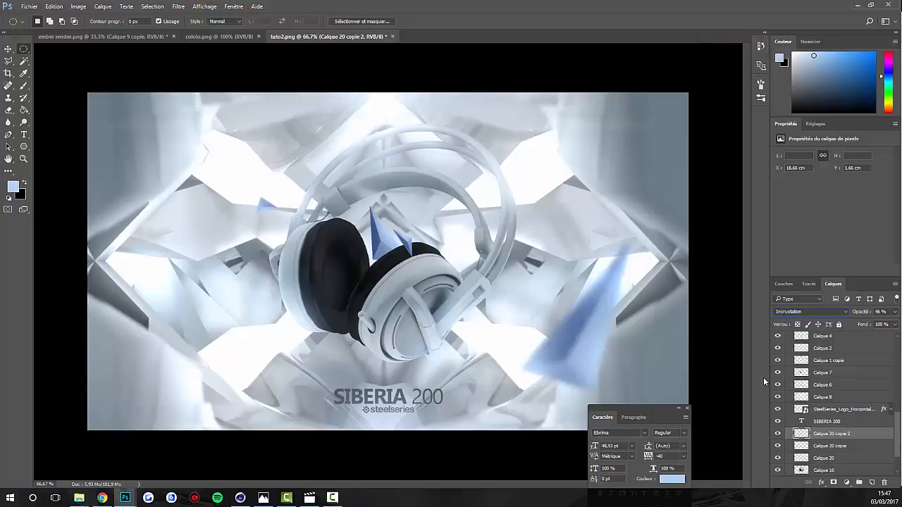
Select Groupe 8 in the ember render document and activate the Move tool.
mouse_move(901, 145)
mouse_down()
mouse_move(583, 145)
mouse_move(416, 114)
mouse_move(434, 122)
mouse_move(901, 141)
mouse_up()
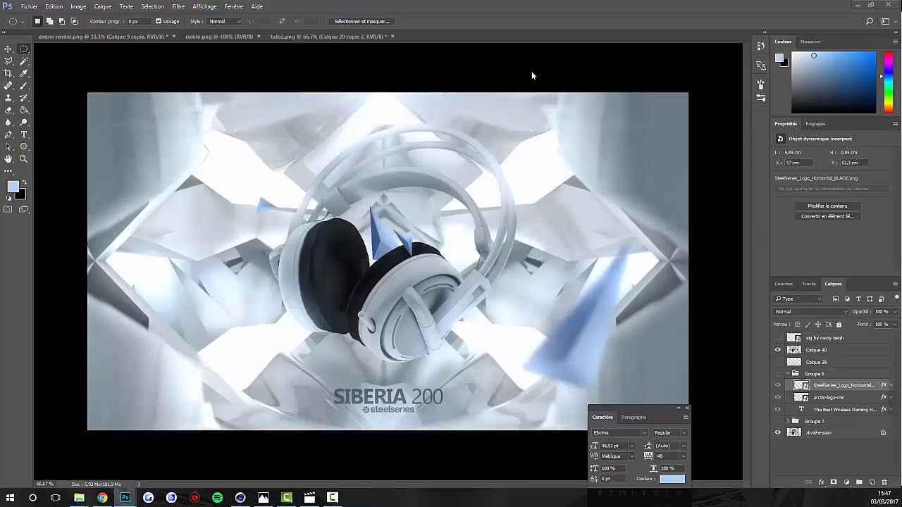
click(837, 370)
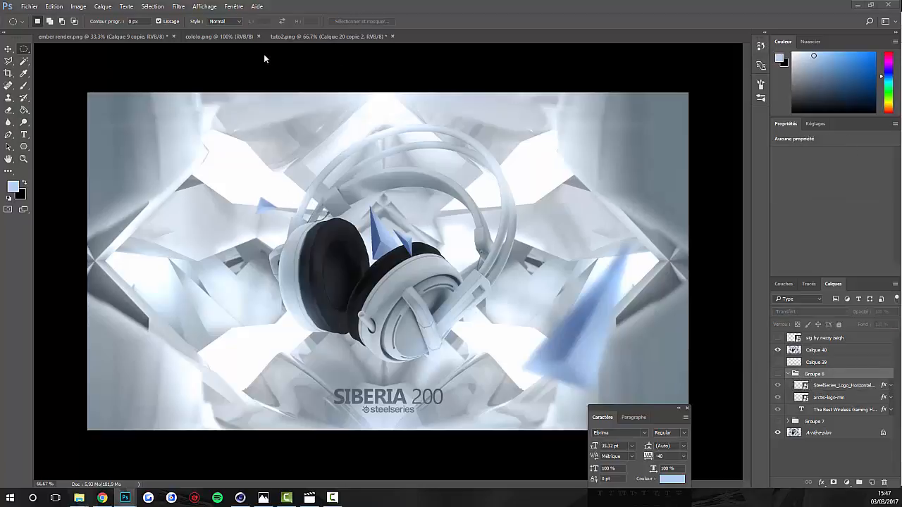
click(8, 48)
click(280, 201)
Switch to the tuto2.png document and add a new empty layer at the top of Groupe 1.
scroll(842, 370, up, 5)
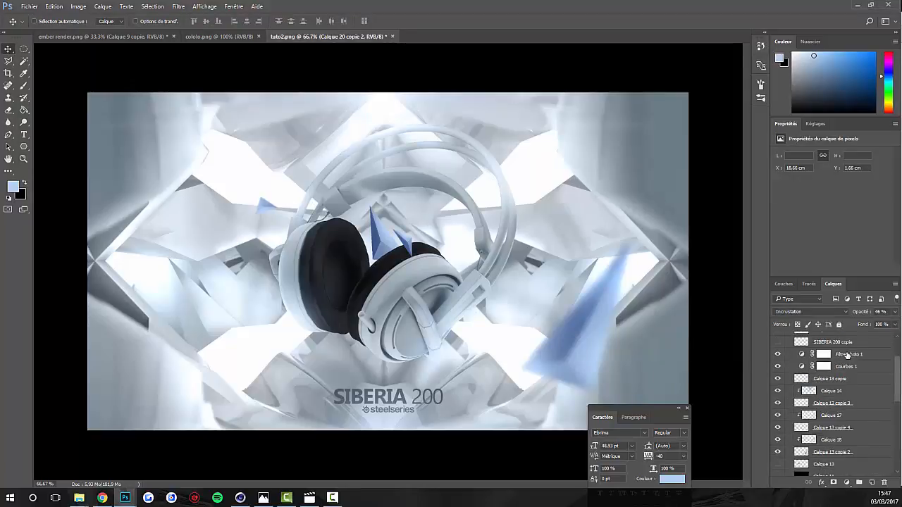
scroll(847, 355, up, 3)
click(835, 339)
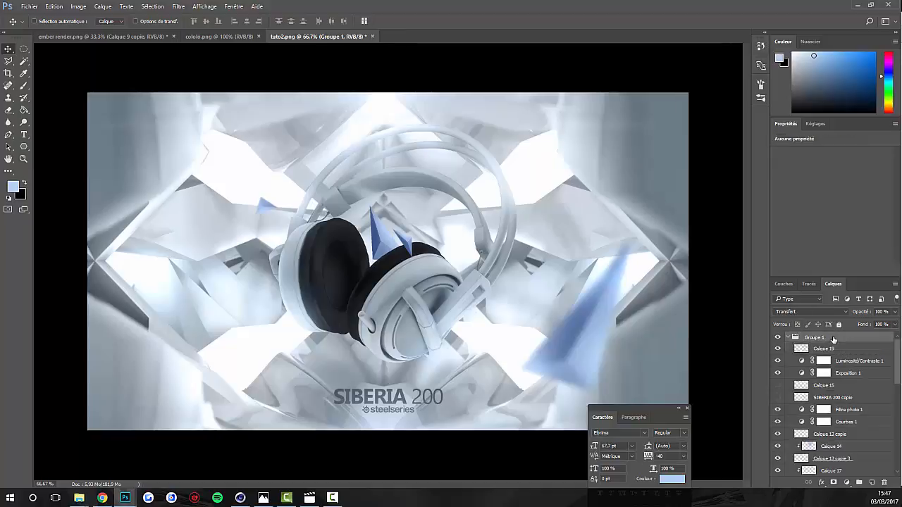
click(872, 483)
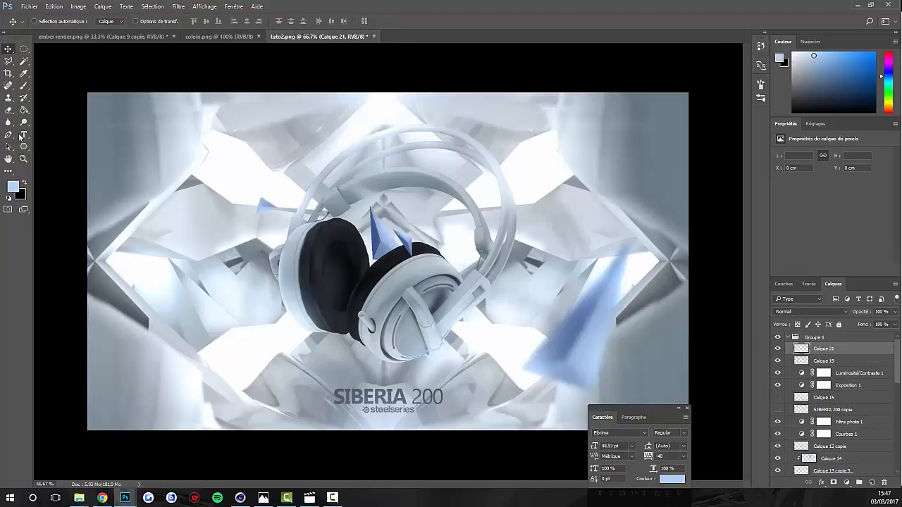
Darken the foreground colour to a muted blue at about 74% brightness.
click(13, 186)
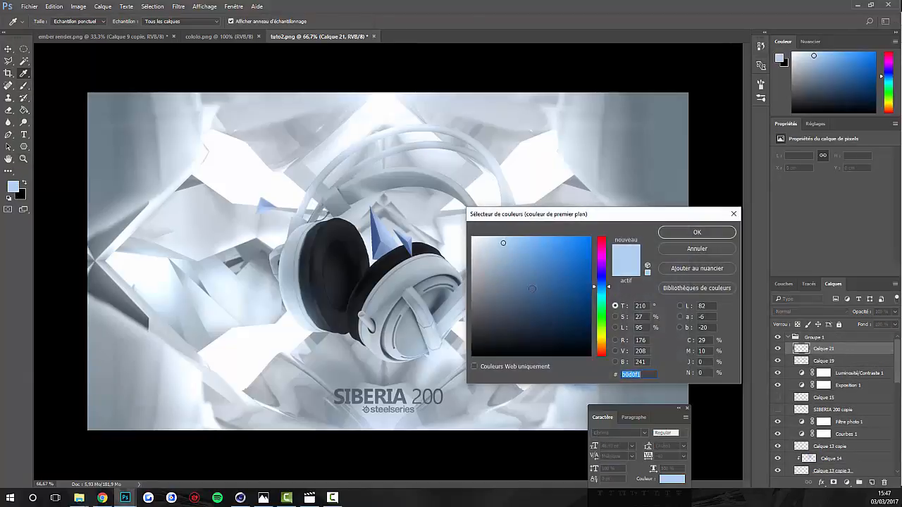
click(642, 317)
text(22)
click(643, 328)
scroll(643, 327, down, 14)
click(645, 317)
scroll(645, 318, up, 1)
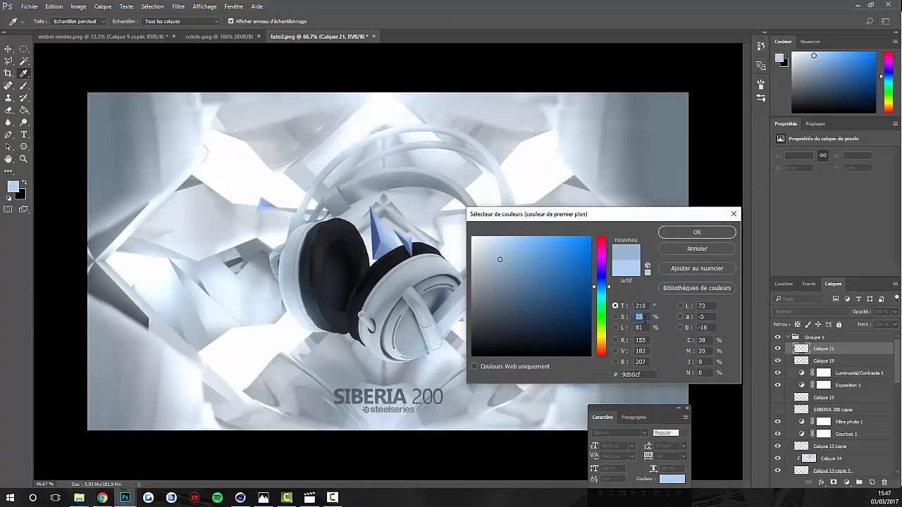
scroll(645, 318, down, 5)
click(645, 328)
scroll(646, 327, down, 7)
click(642, 317)
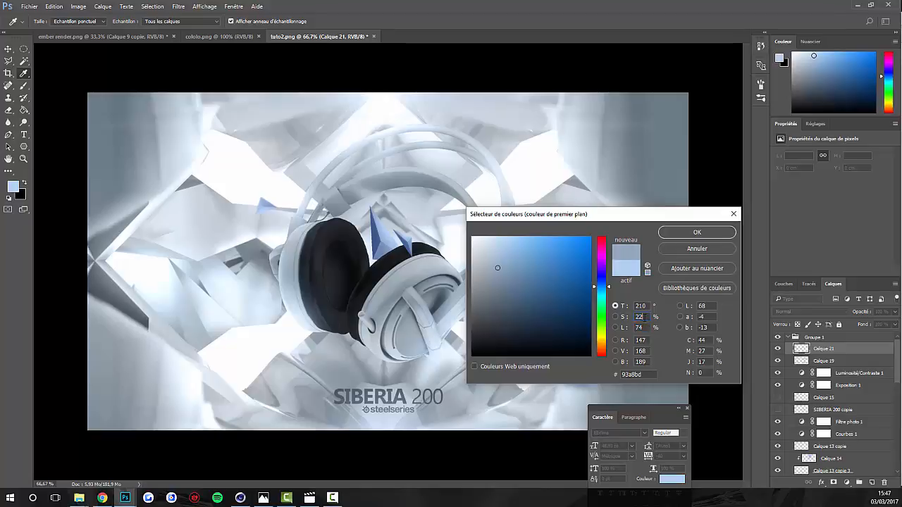
click(691, 231)
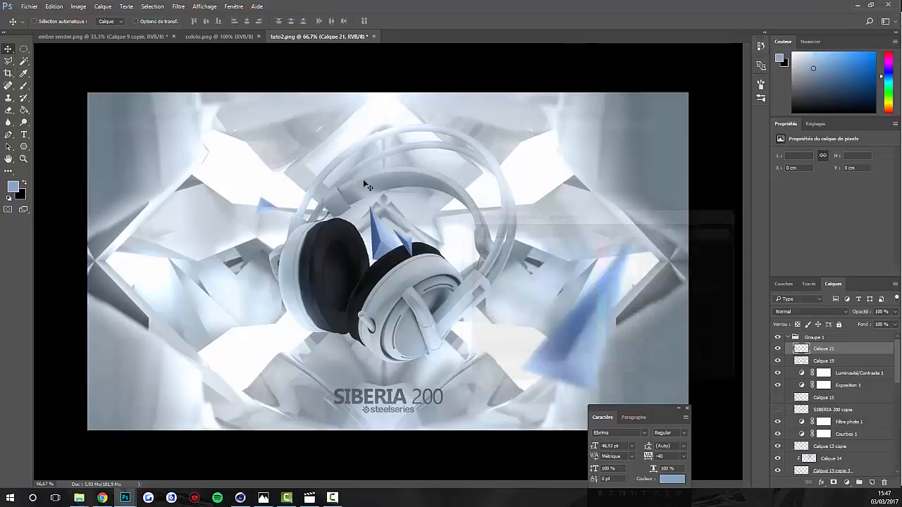
Fill the new layer with the muted blue and set it to Eclaircir blending at 12% opacity.
click(23, 110)
click(341, 239)
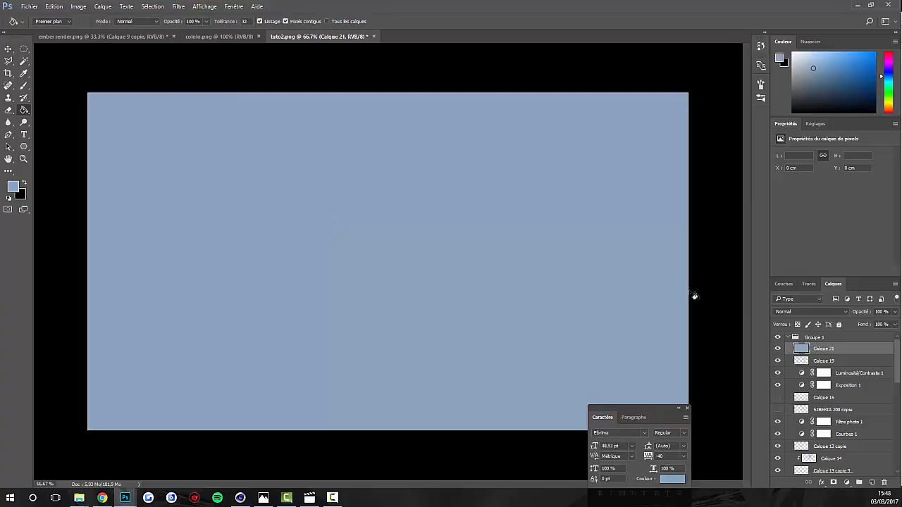
click(781, 313)
click(796, 368)
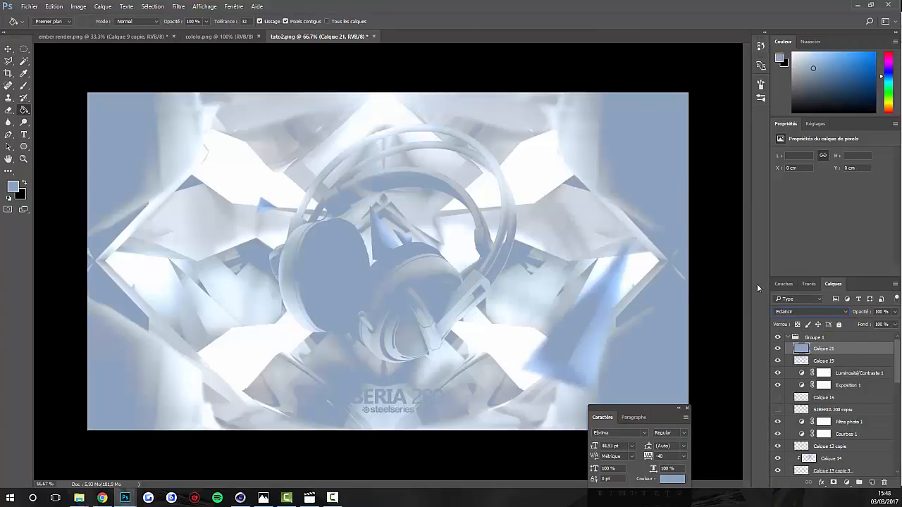
click(895, 312)
drag(895, 322, 860, 323)
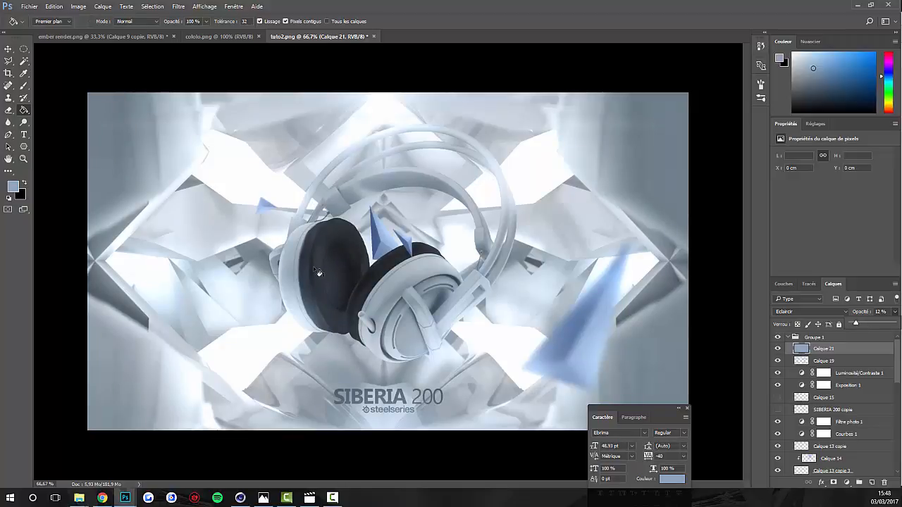
Examine the blue-tinted artwork at thumbnail size and at working size.
key(ctrl+minus)
key(ctrl+minus)
key(ctrl+minus)
key(ctrl+minus)
key(ctrl+minus)
key(ctrl+minus)
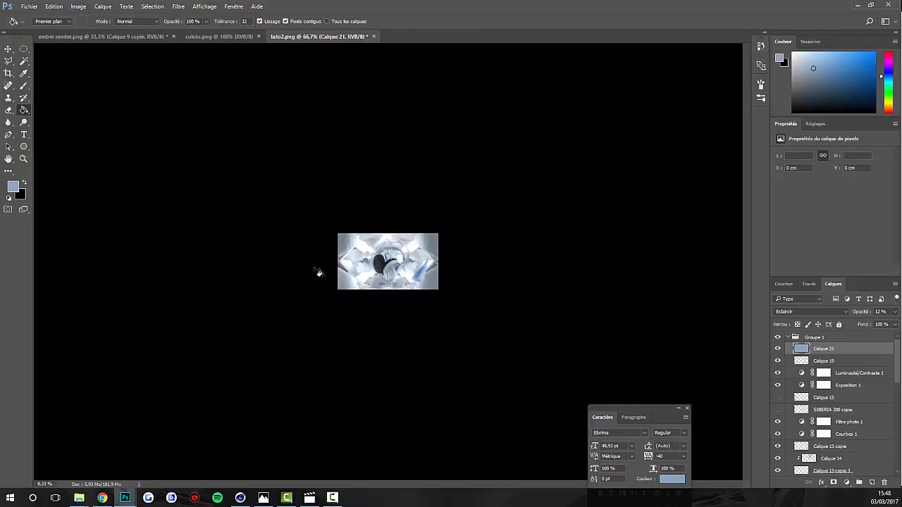
key(ctrl+plus)
key(ctrl+plus)
key(ctrl+plus)
key(ctrl+plus)
key(ctrl+plus)
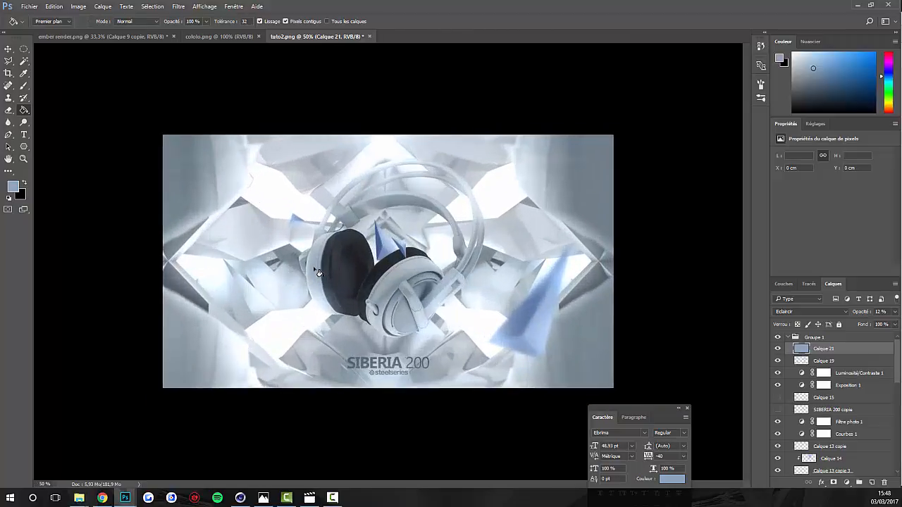
key(ctrl+plus)
Add a Curves adjustment layer above Calque 21 and shift its white point slightly inward to brighten the highlights.
click(847, 482)
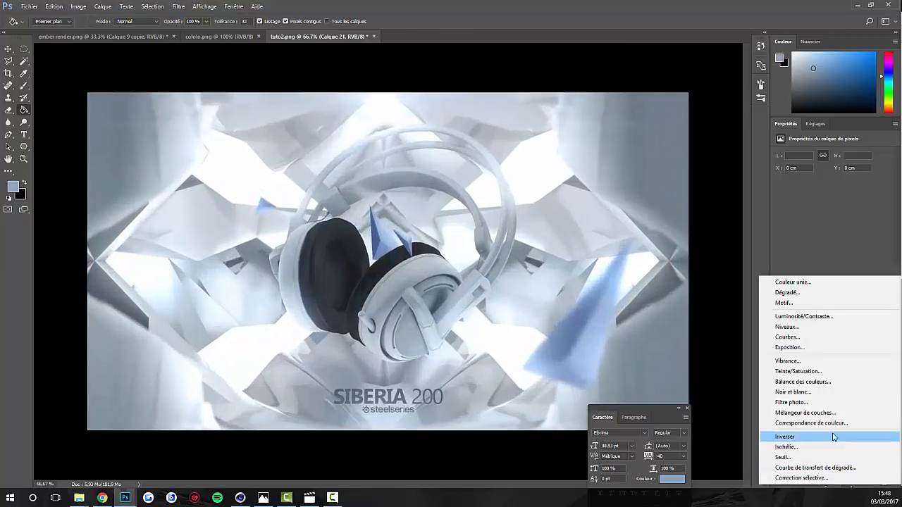
click(772, 346)
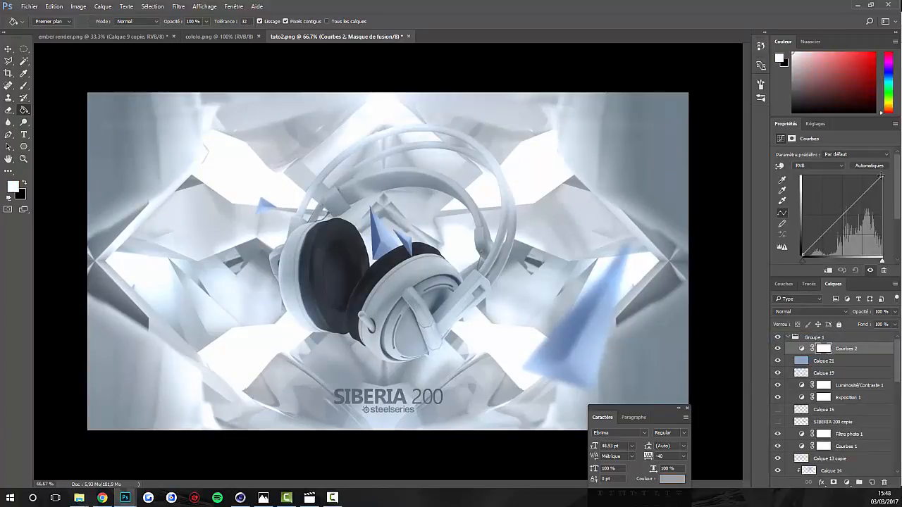
mouse_move(879, 176)
mouse_down()
mouse_move(866, 168)
mouse_move(881, 165)
mouse_up()
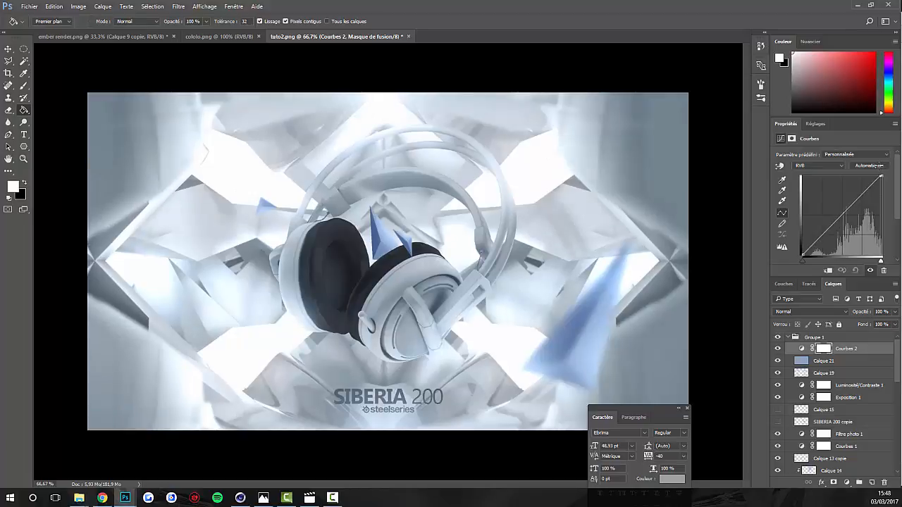
Examine the brightened headphone artwork at several zoom levels, from thumbnail to full size.
key(ctrl+minus)
key(ctrl+minus)
key(ctrl+minus)
key(ctrl+minus)
key(ctrl+minus)
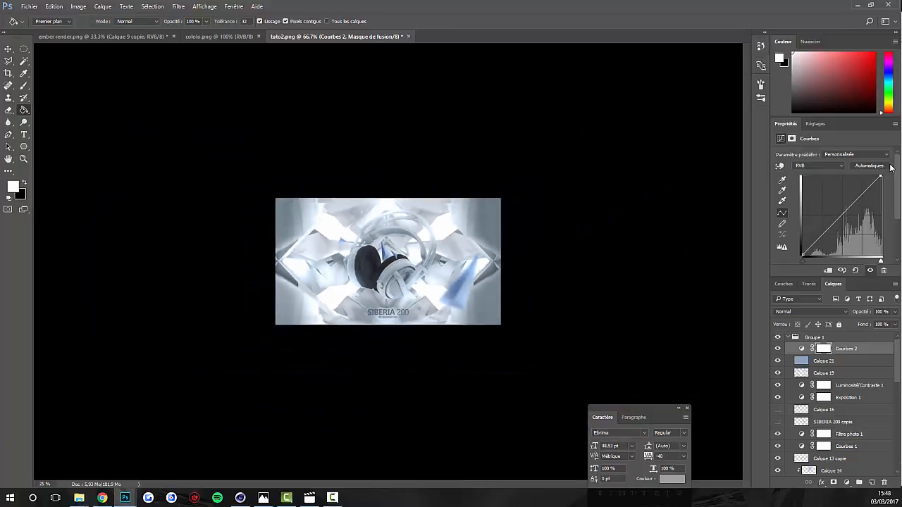
key(ctrl+minus)
key(ctrl+plus)
key(ctrl+plus)
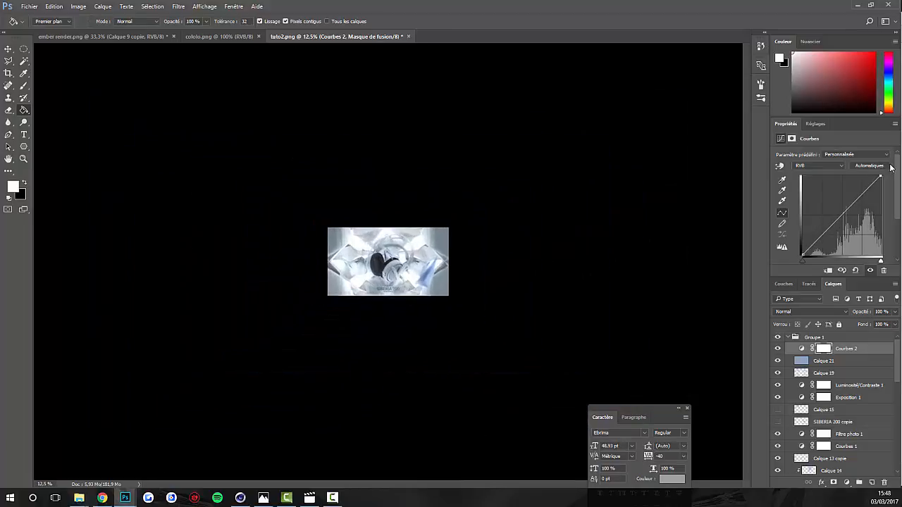
key(ctrl+plus)
key(ctrl+plus)
key(ctrl+plus)
key(ctrl+plus)
key(ctrl+minus)
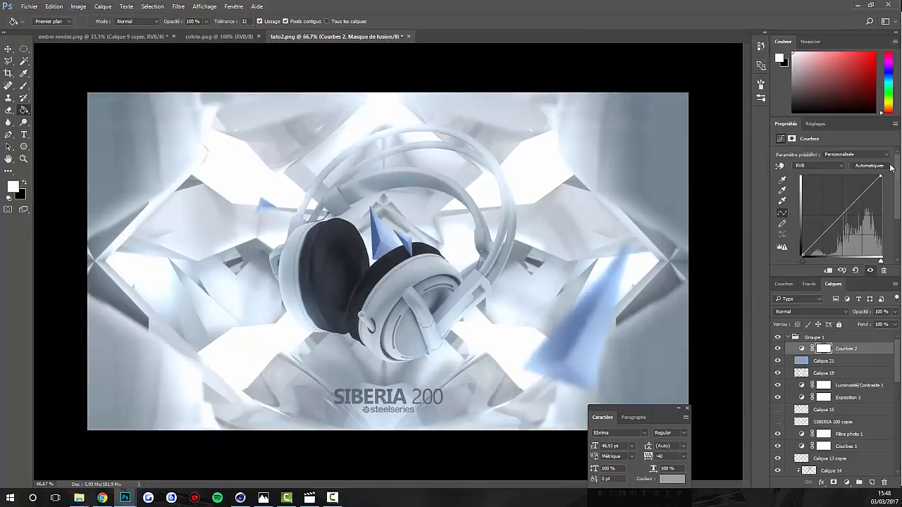
key(ctrl+minus)
key(ctrl+minus)
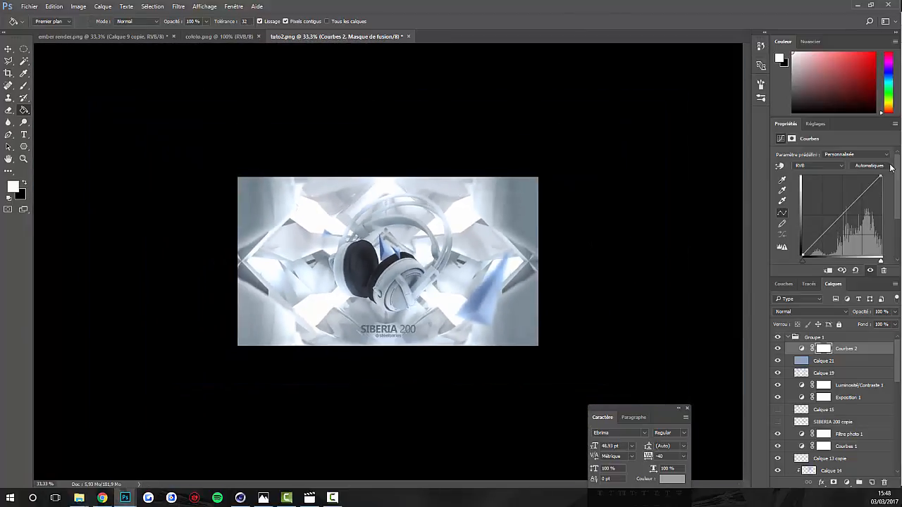
key(ctrl+plus)
key(ctrl+plus)
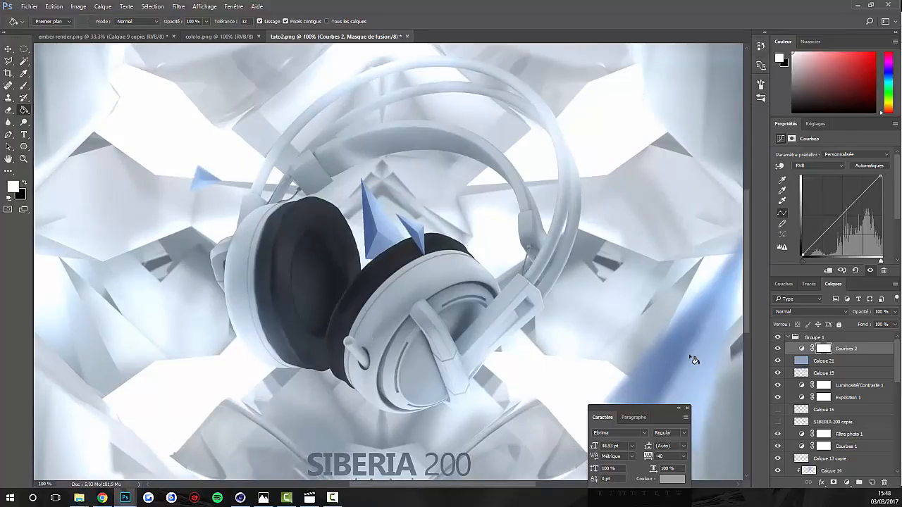
Move the SteelSeries logo and SIBERIA 200 text layers up to just below the Courbes 2 adjustment in Groupe 1.
scroll(843, 380, down, 5)
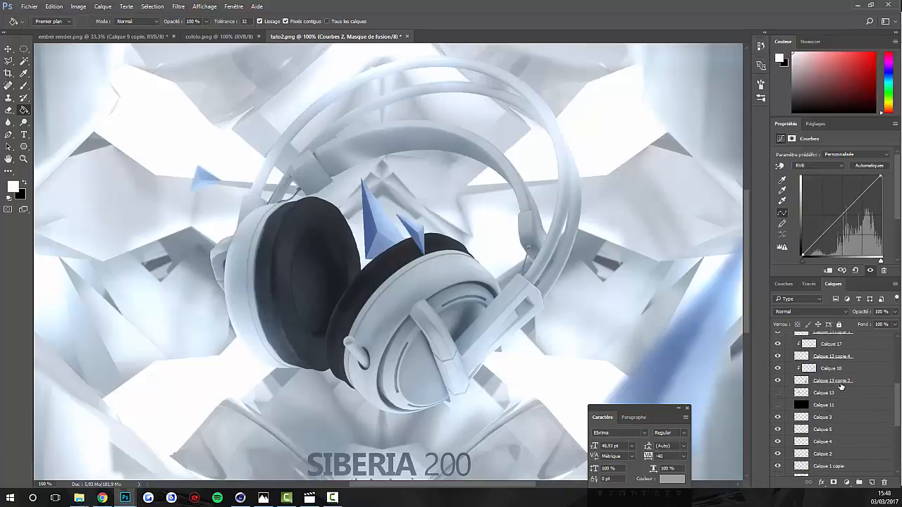
scroll(840, 374, down, 10)
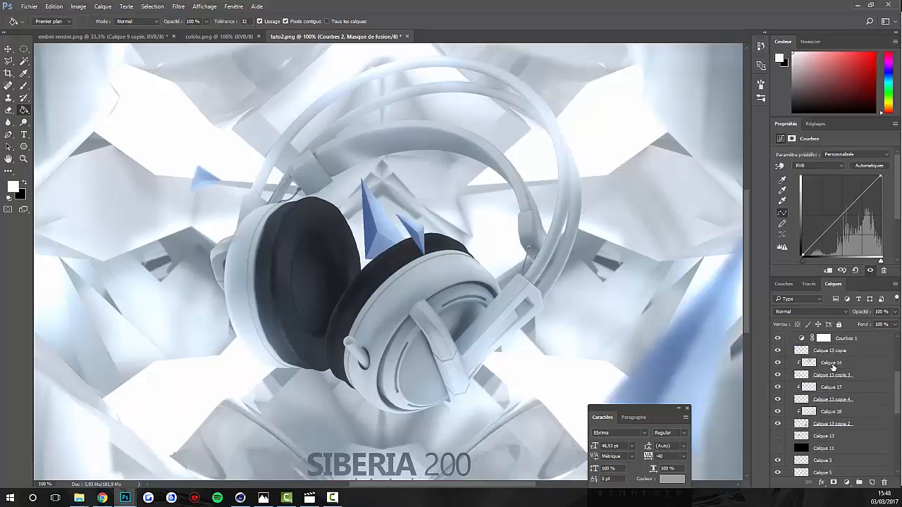
click(830, 386)
shift+click(841, 376)
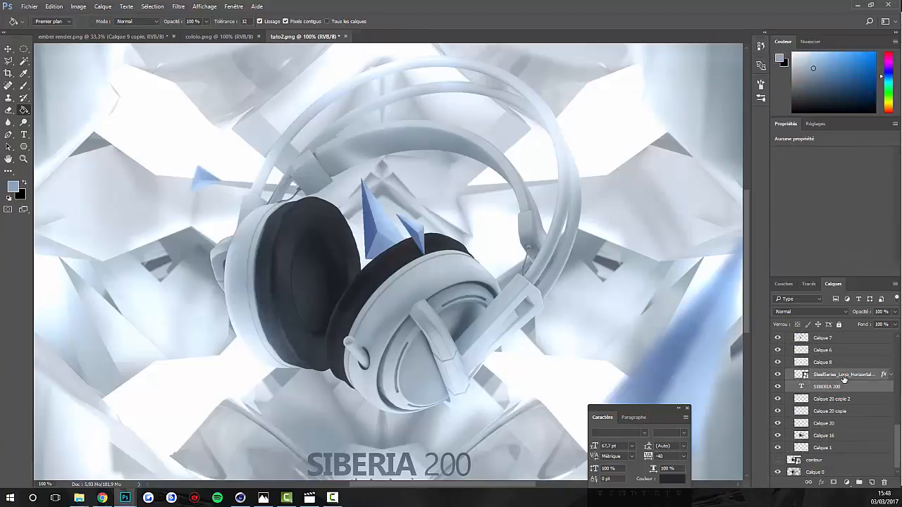
drag(844, 379, 834, 352)
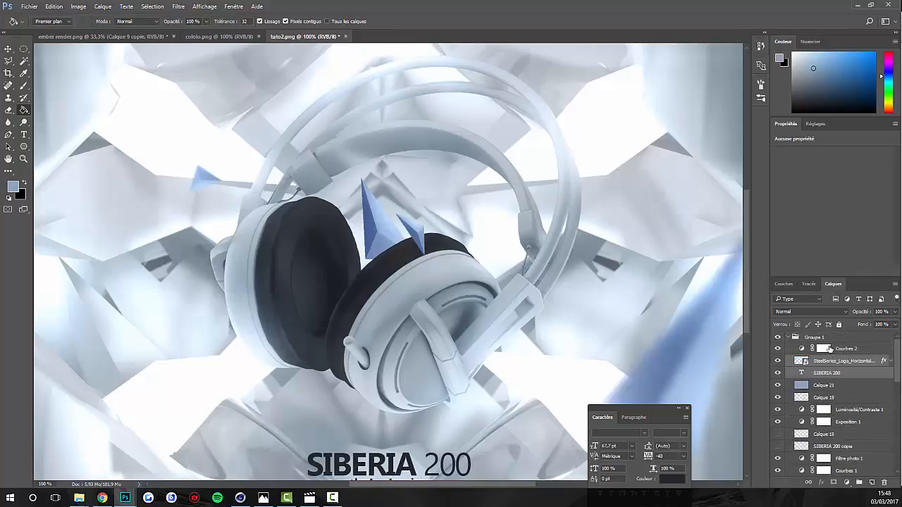
Reduce the SIBERIA 200 title's font size to 36.7 pt.
key(ctrl+minus)
key(ctrl+minus)
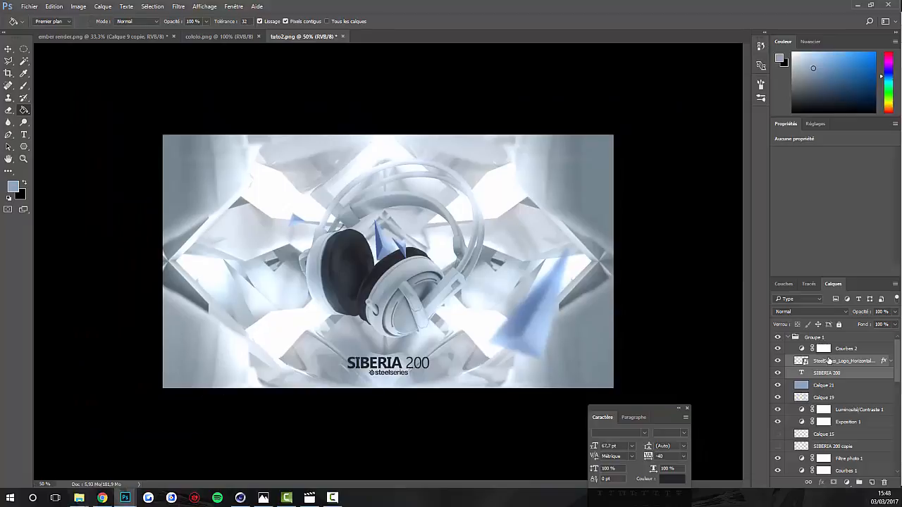
double_click(801, 373)
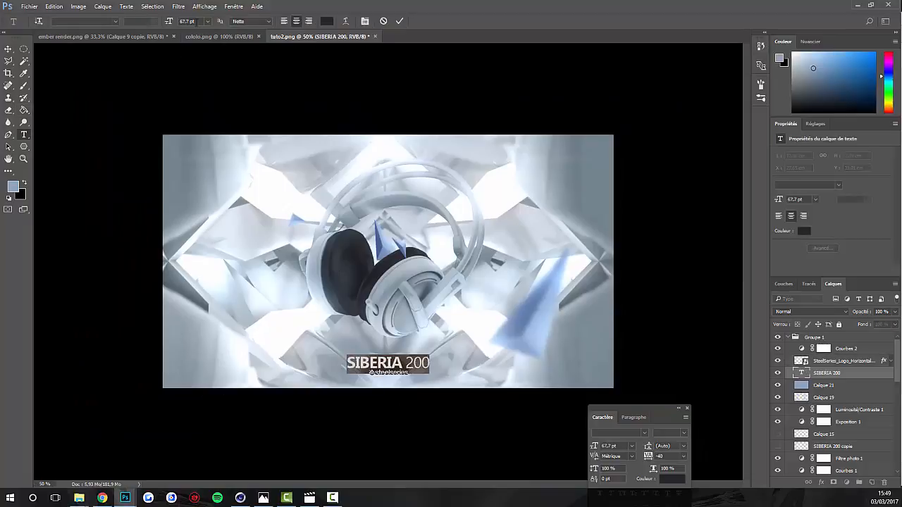
scroll(198, 21, down, 20)
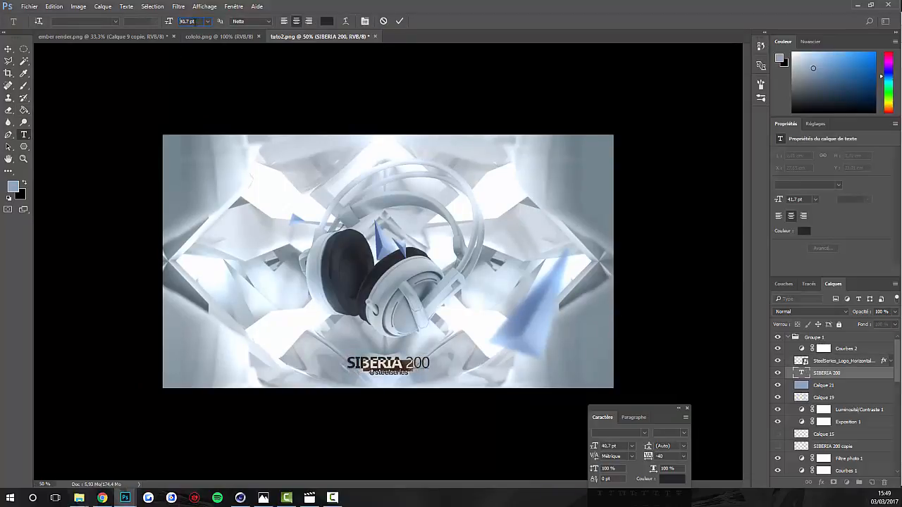
Widen the SIBERIA 200 title's tracking to about 200 and commit the text edit.
click(365, 21)
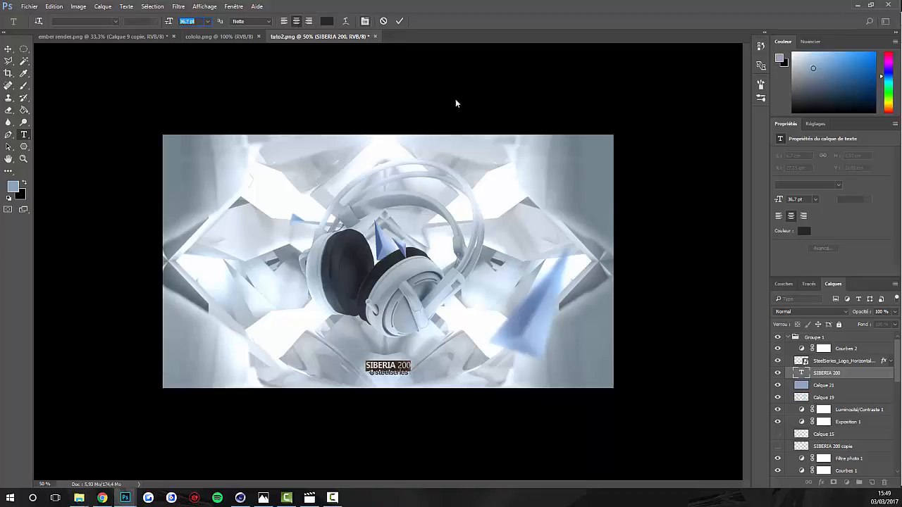
click(365, 21)
drag(655, 409, 659, 272)
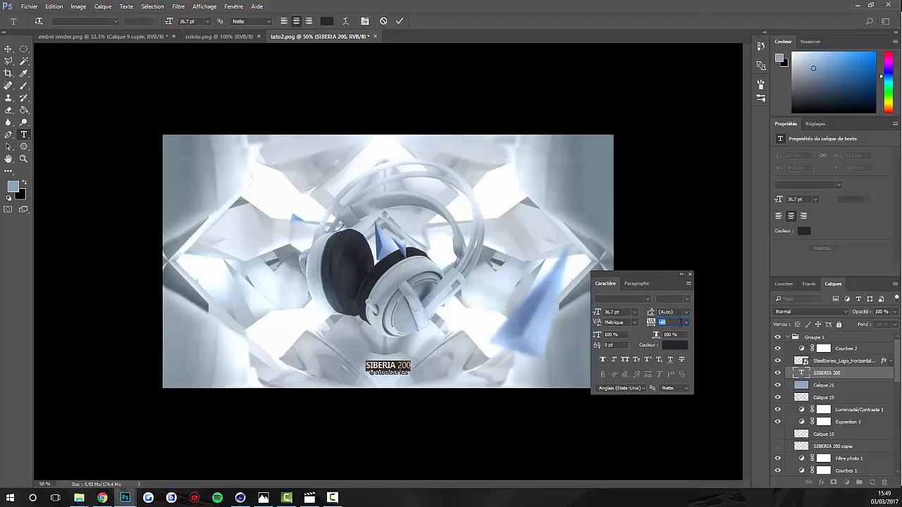
scroll(677, 322, up, 20)
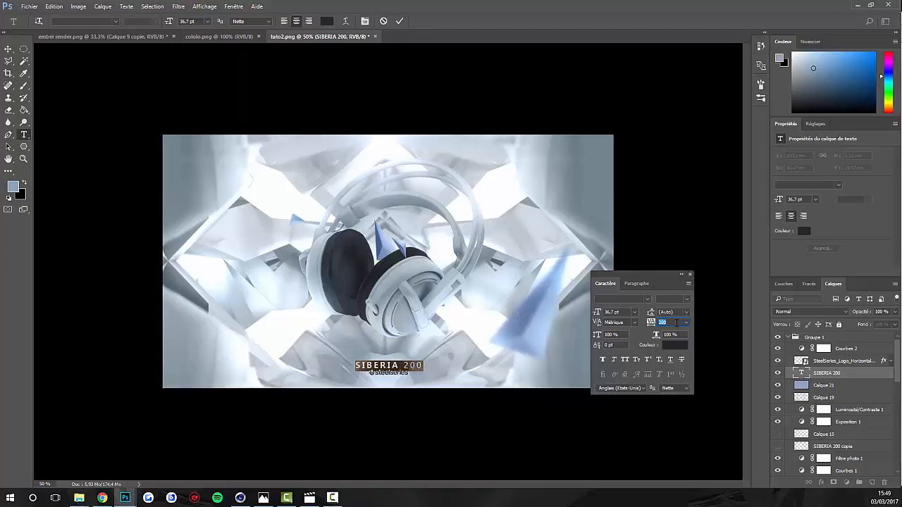
click(681, 274)
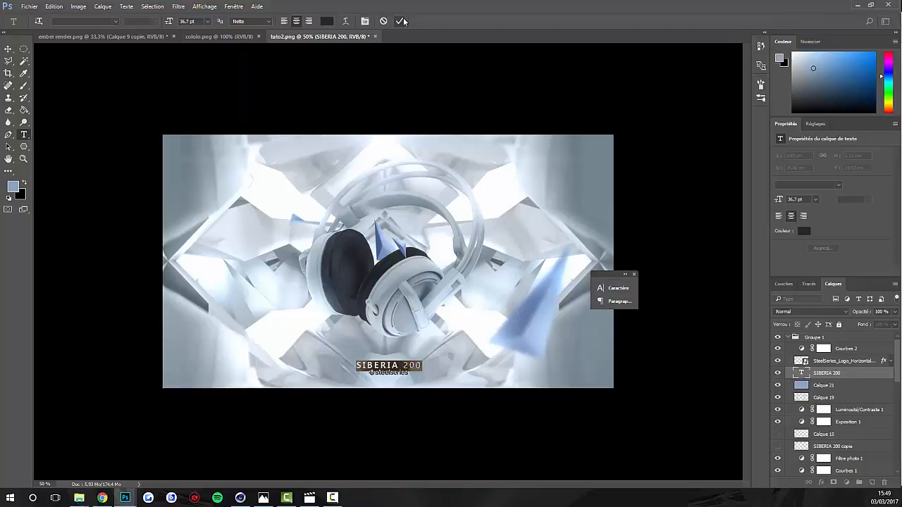
click(399, 21)
key(g)
key(ctrl+minus)
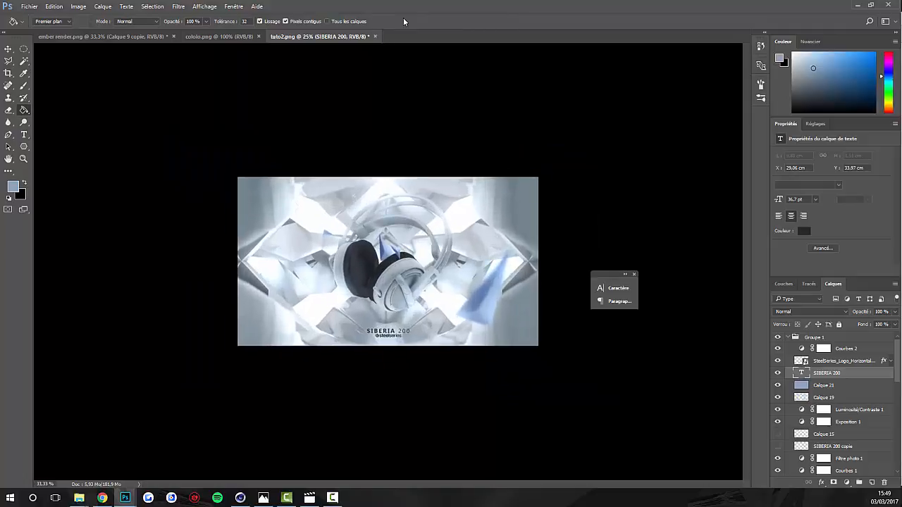
key(ctrl+plus)
key(ctrl+plus)
key(ctrl+plus)
Duplicate the Calque 13 copie 4 layer.
scroll(826, 395, down, 3)
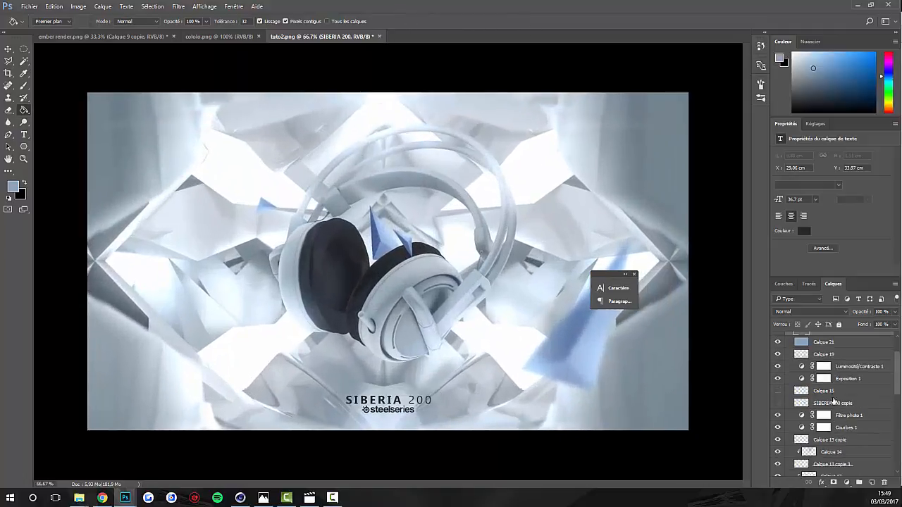
click(838, 435)
scroll(843, 436, down, 2)
click(828, 423)
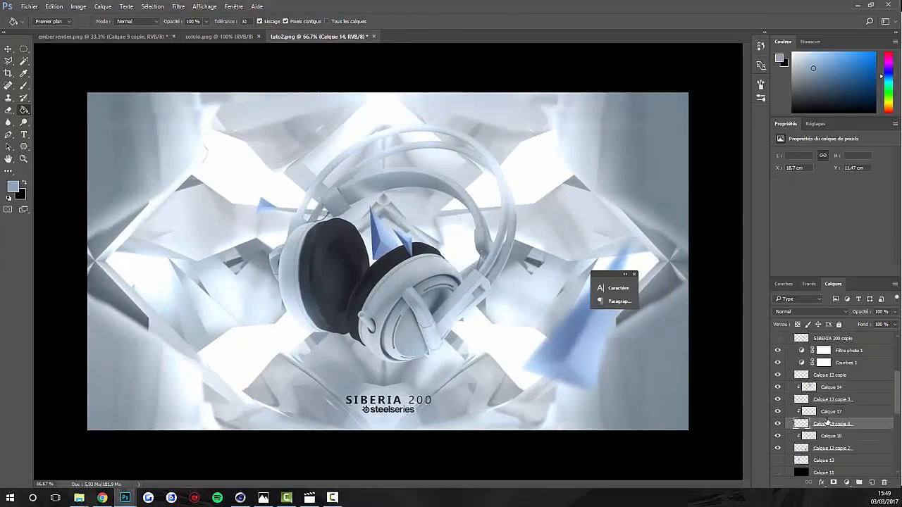
key(ctrl+j)
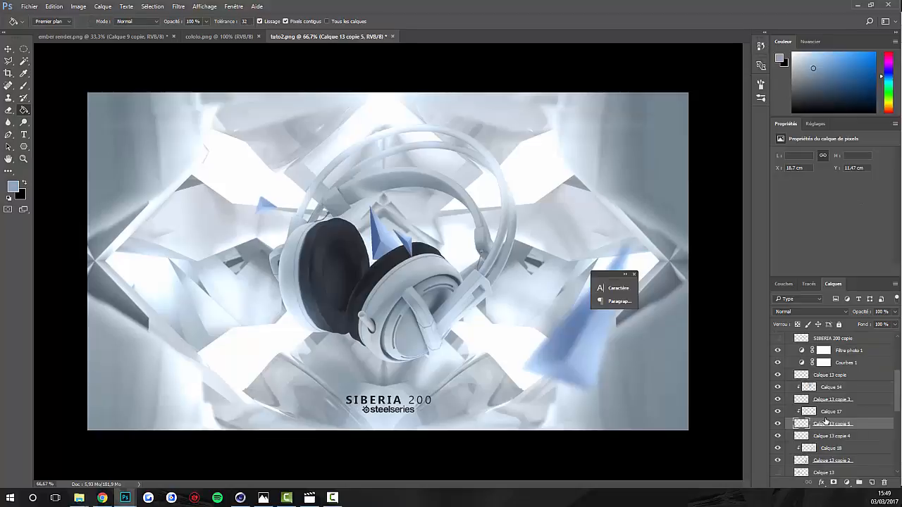
Enlarge the Calque 13 copie 4 shard to over seven times its size, rotate it about 36°, and place it in the canvas's upper-left corner.
click(879, 435)
key(ctrl+t)
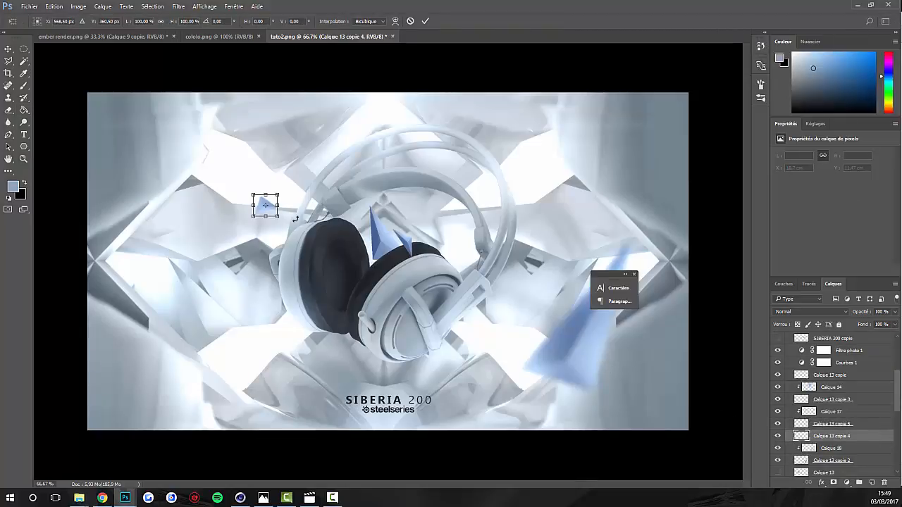
drag(279, 217, 331, 260)
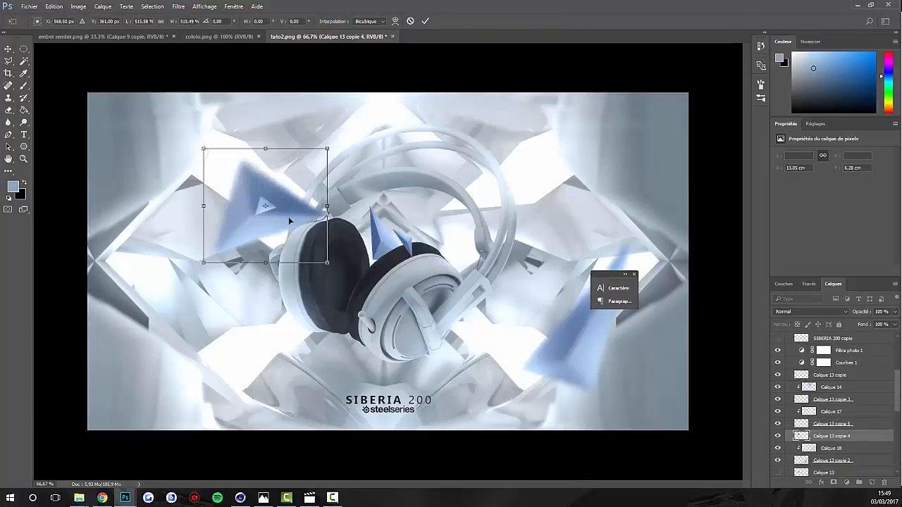
drag(224, 154, 171, 120)
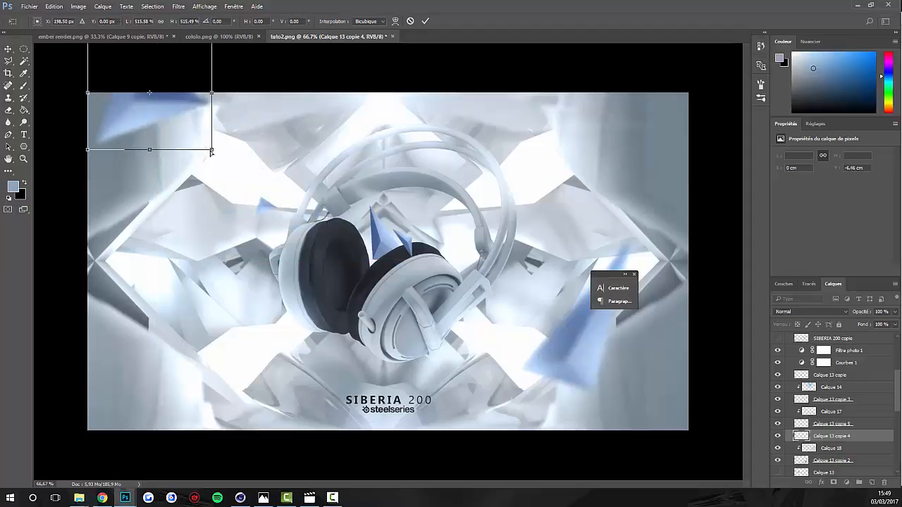
drag(212, 150, 229, 257)
drag(213, 173, 233, 161)
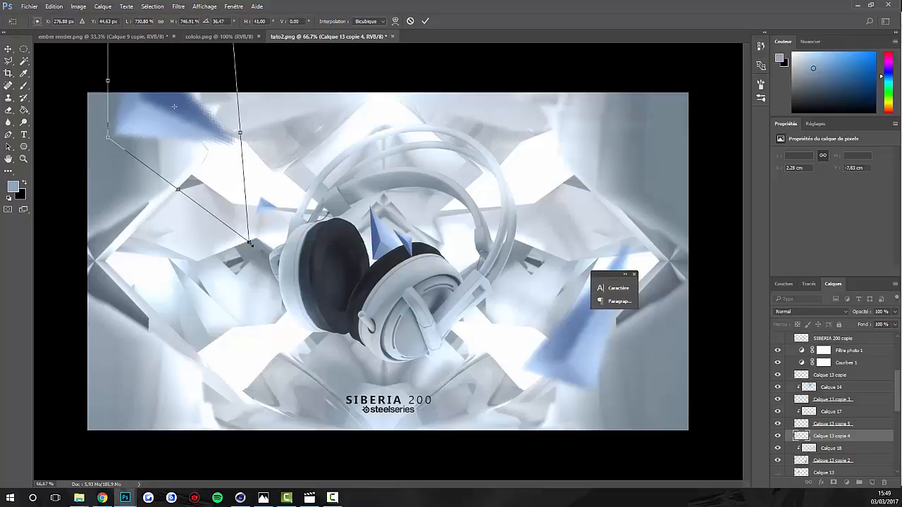
drag(250, 244, 260, 253)
key(Return)
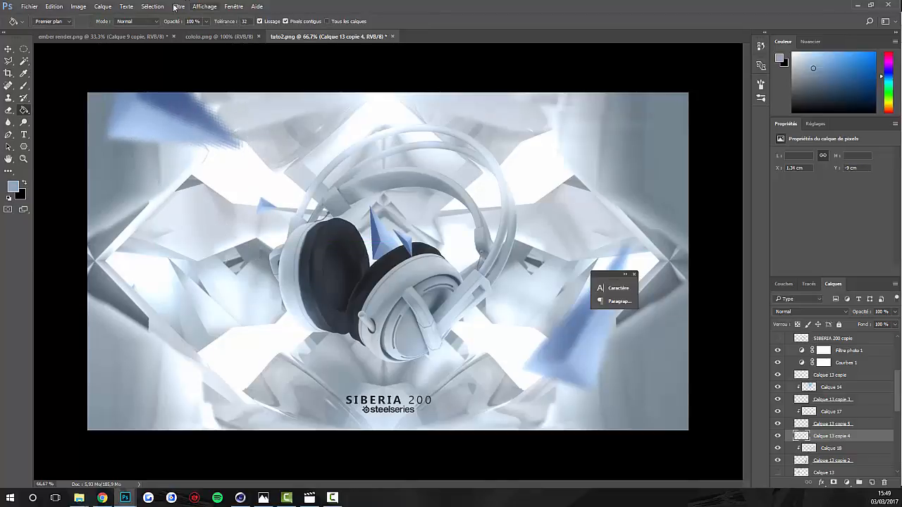
Apply a Gaussian blur with a 5-pixel radius to the enlarged upper-left shard.
click(176, 6)
mouse_move(233, 138)
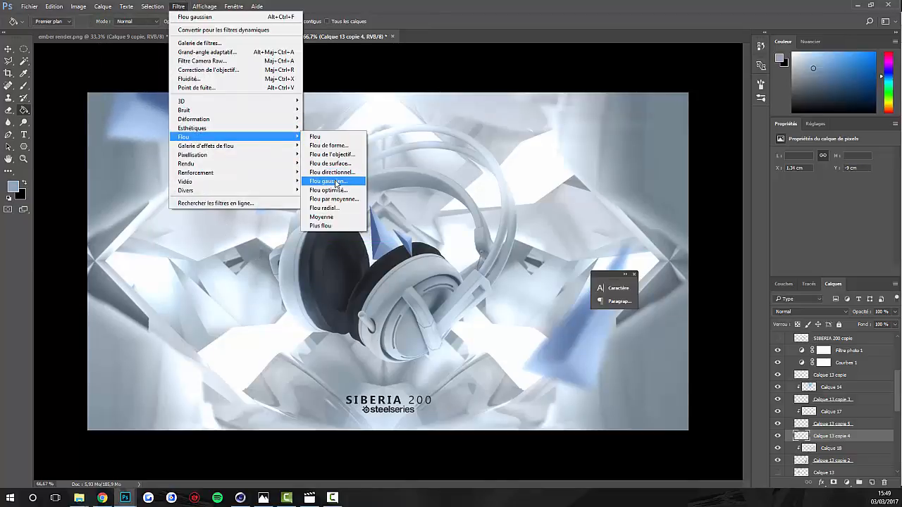
click(329, 181)
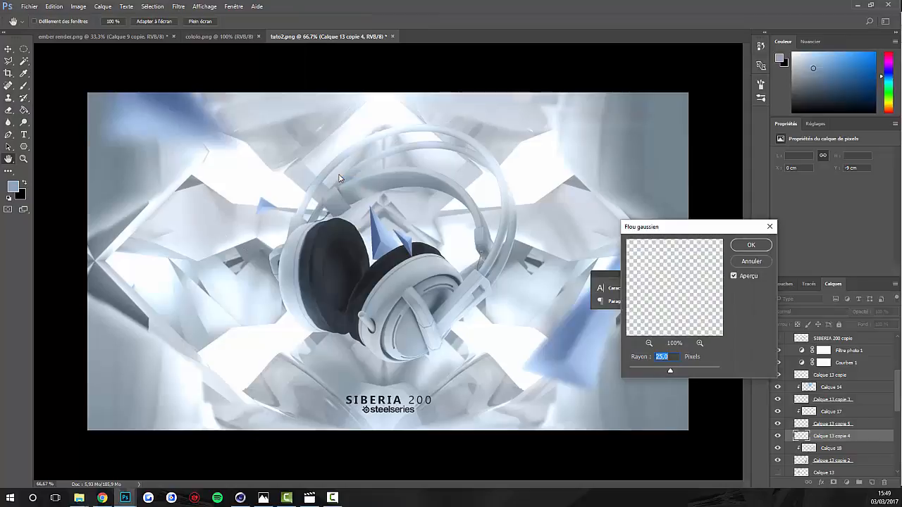
text(5)
key(Return)
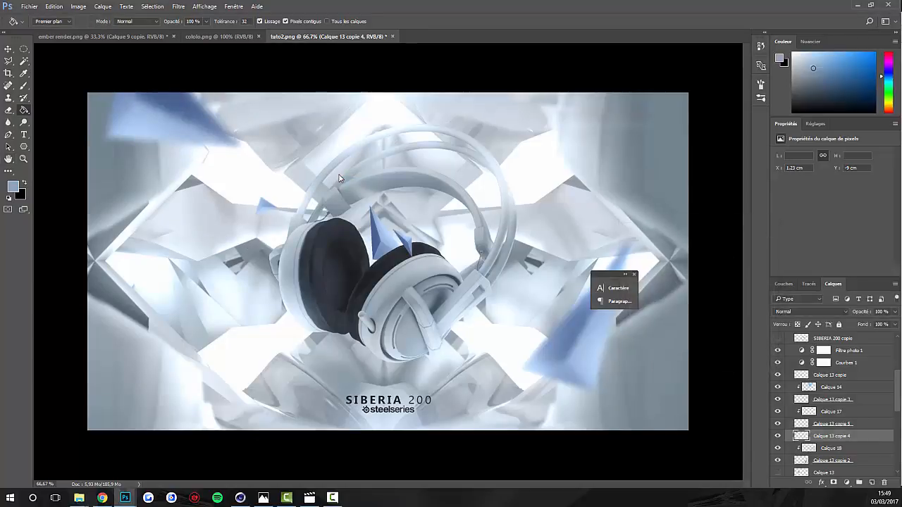
Adjust the upper-left shard's hue/saturation to a saturation of -32 and a lightness of about -8.
key(ctrl+u)
mouse_move(546, 360)
mouse_down()
mouse_move(536, 364)
mouse_move(531, 342)
mouse_move(541, 363)
mouse_up()
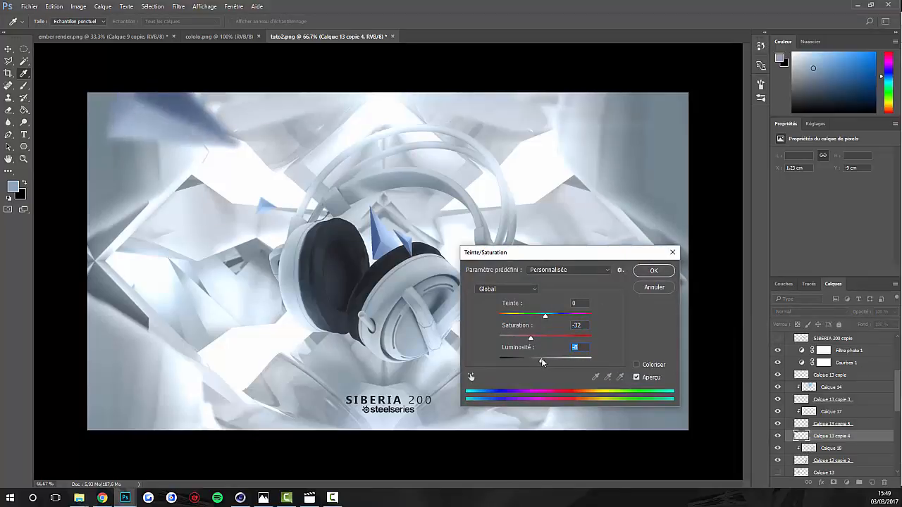
key(Return)
Shift the blurred upper-left shard about 0.9 cm left and 0.4 cm up, further into the canvas corner.
key(v)
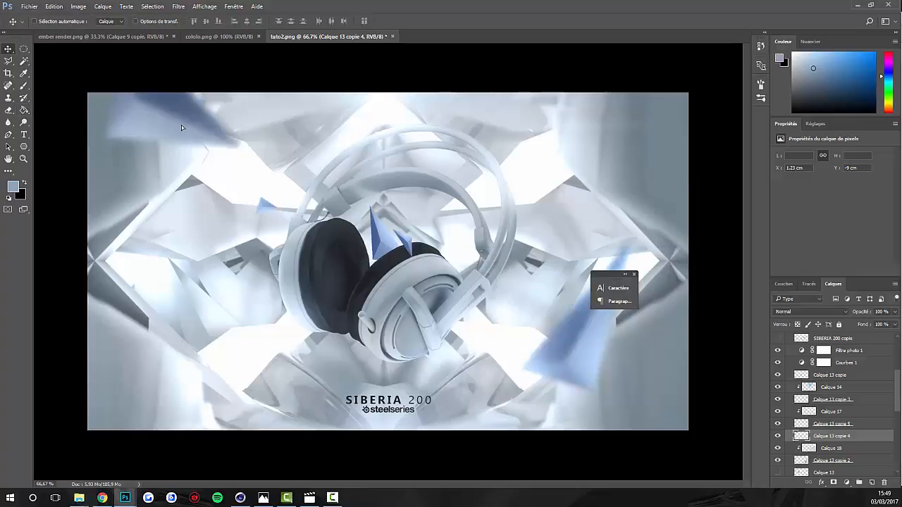
drag(181, 127, 179, 126)
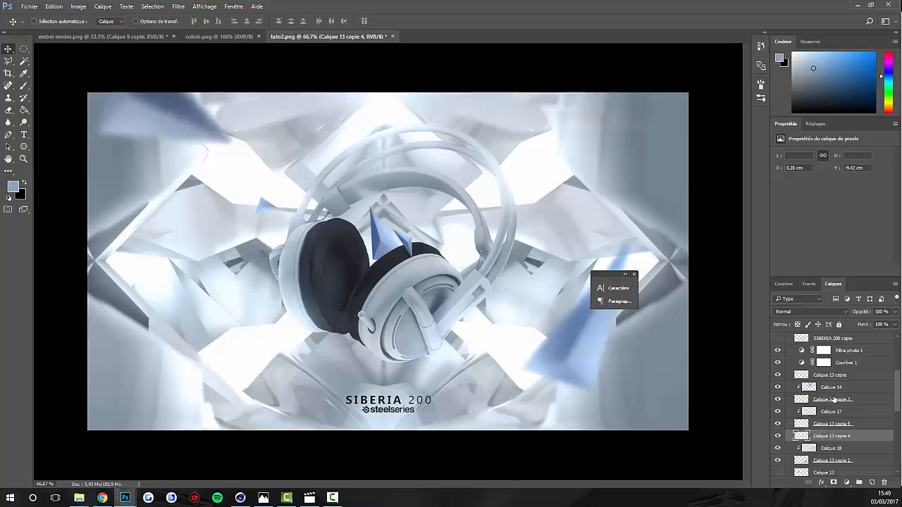
key(ctrl+minus)
key(ctrl+minus)
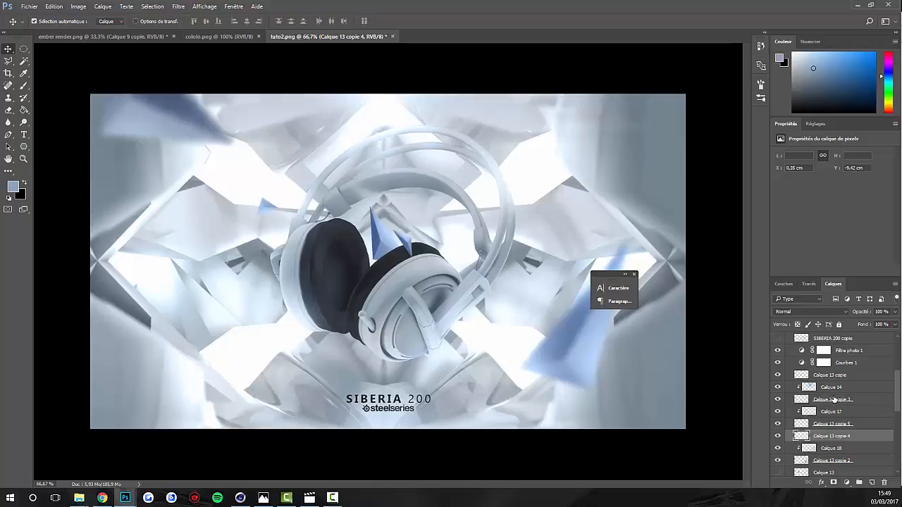
key(ctrl+plus)
key(ctrl+plus)
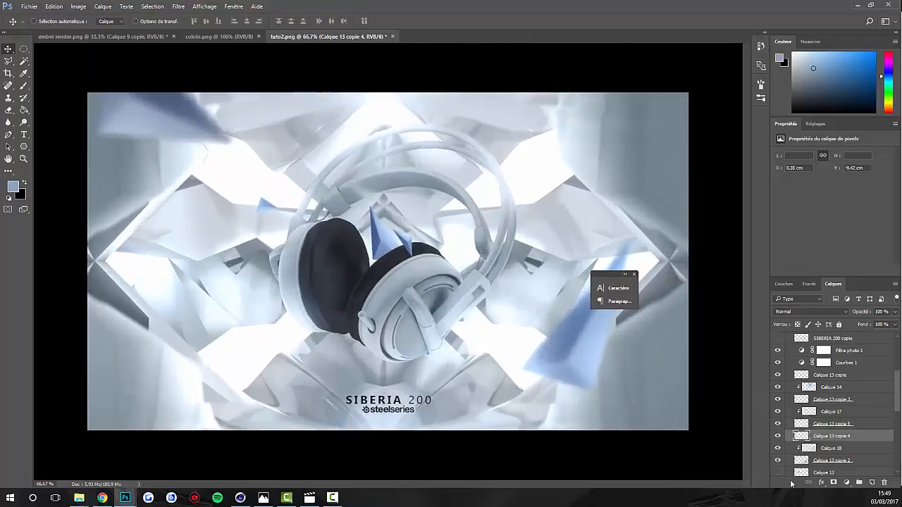
Collapse Groupe 1, stamp all visible layers into a new layer above it, and hide the group.
scroll(832, 394, up, 5)
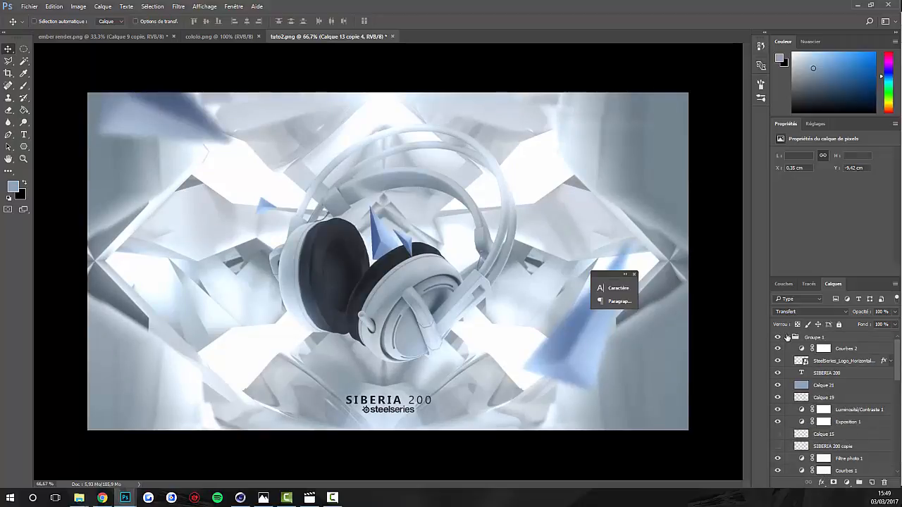
click(787, 338)
click(803, 339)
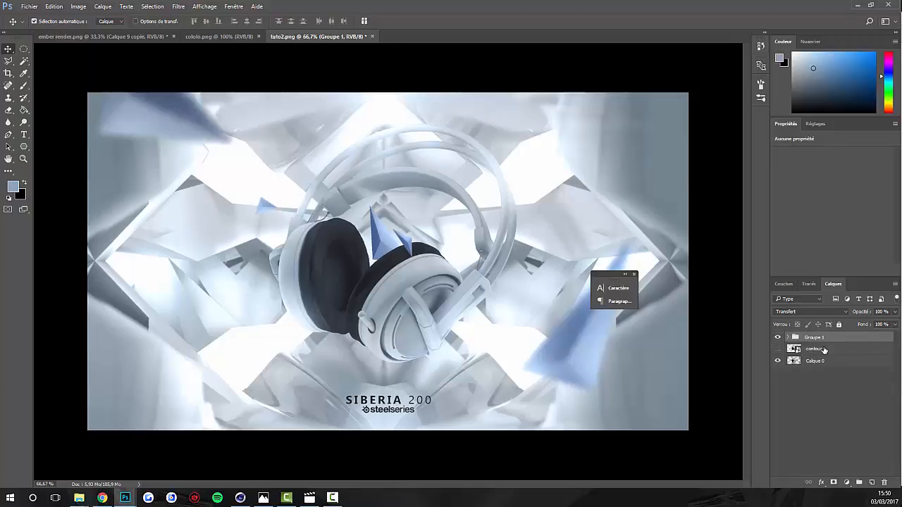
key(ctrl+shift+alt+e)
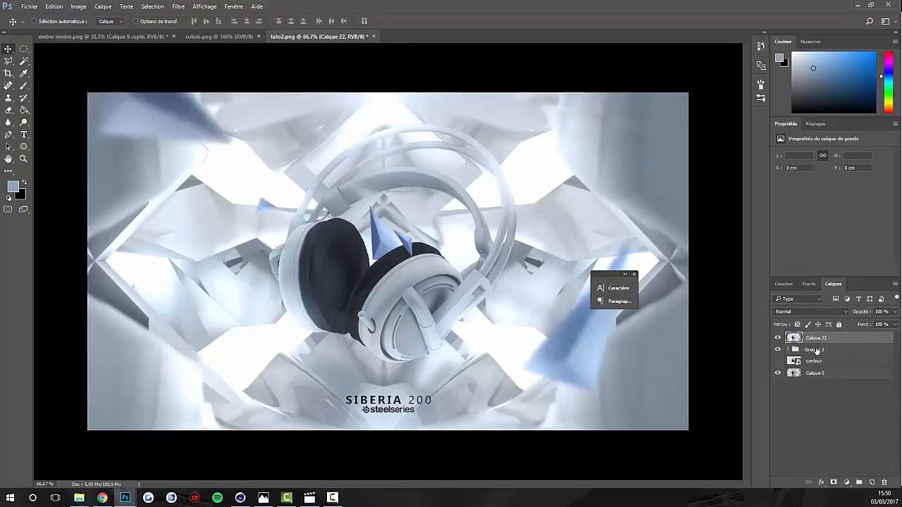
click(778, 349)
Duplicate the stamped Calque 22 layer and apply a High Pass filter with a 0.1-pixel radius to the copy.
key(ctrl+j)
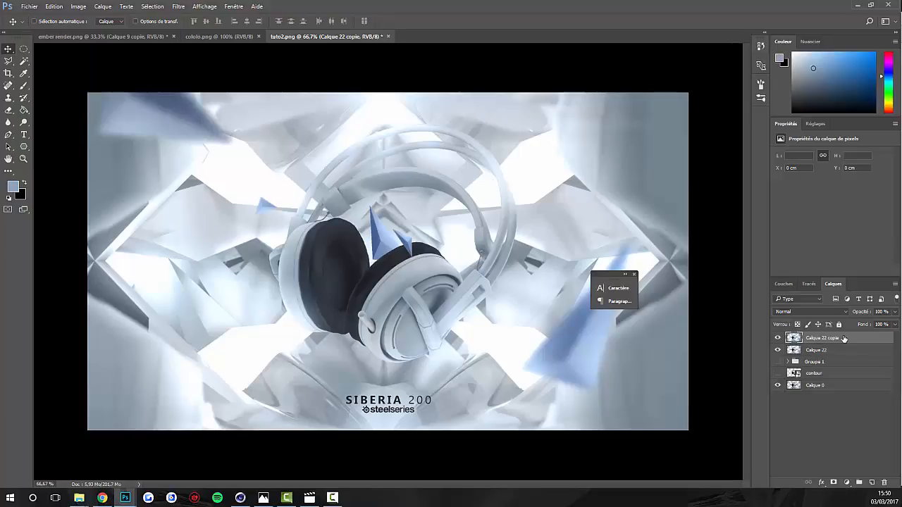
click(178, 7)
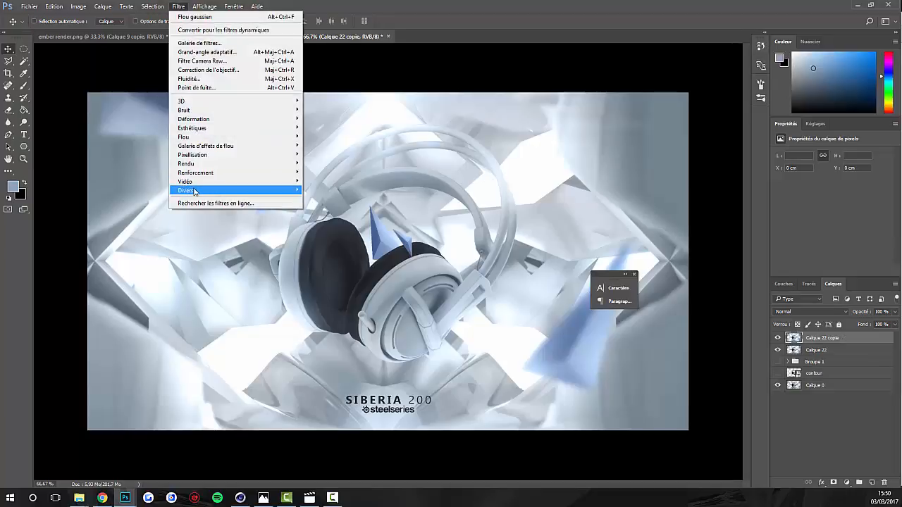
click(345, 217)
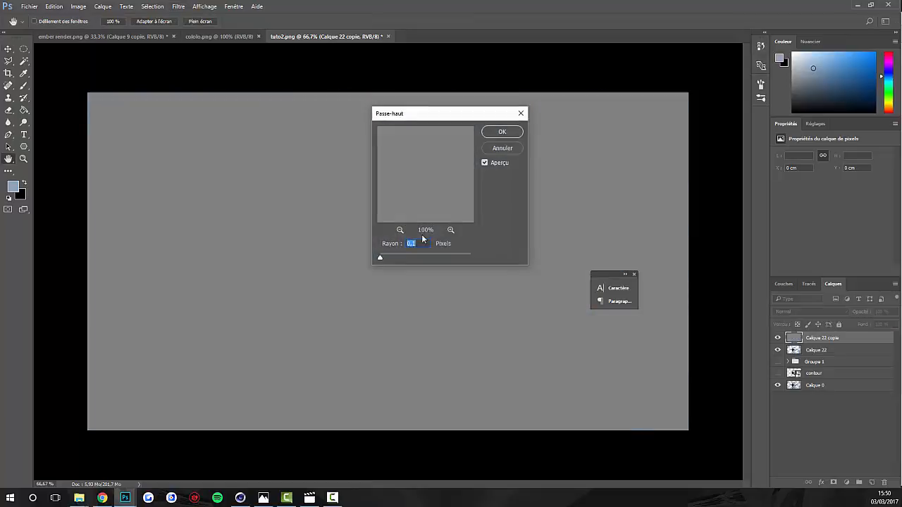
click(501, 131)
Add 12.98% uniform, monochromatic noise to the grey Calque 22 copie layer.
click(178, 6)
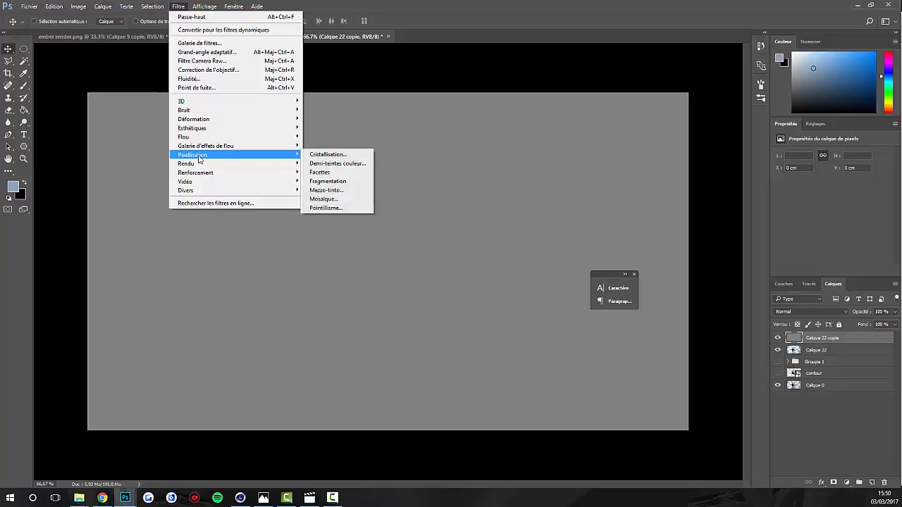
mouse_move(199, 111)
click(311, 109)
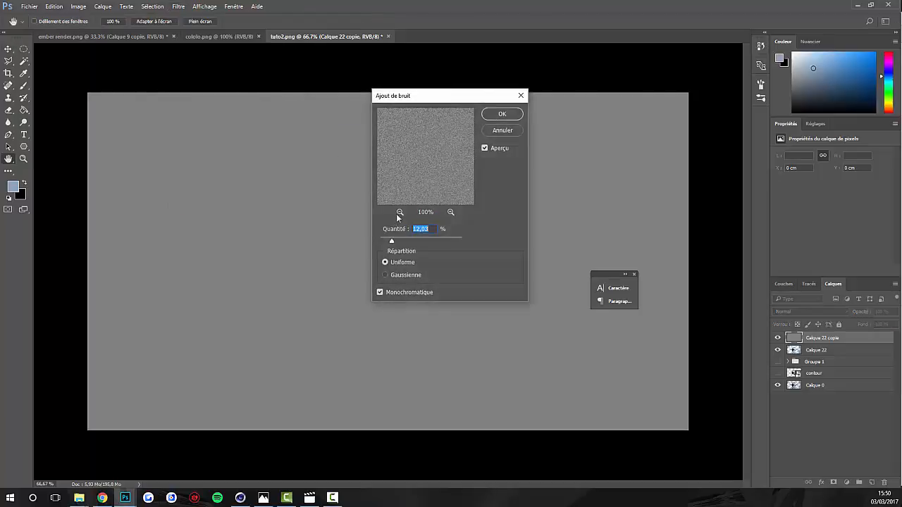
drag(391, 241, 393, 241)
click(385, 275)
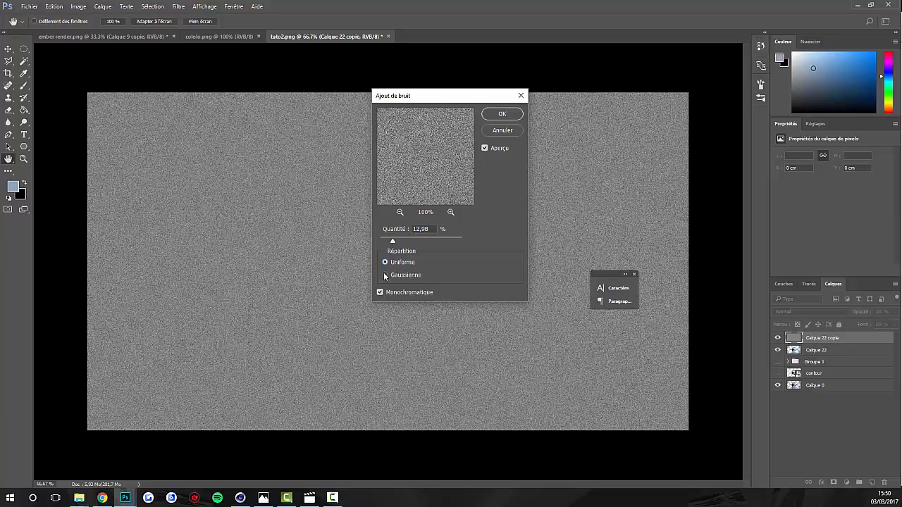
click(385, 263)
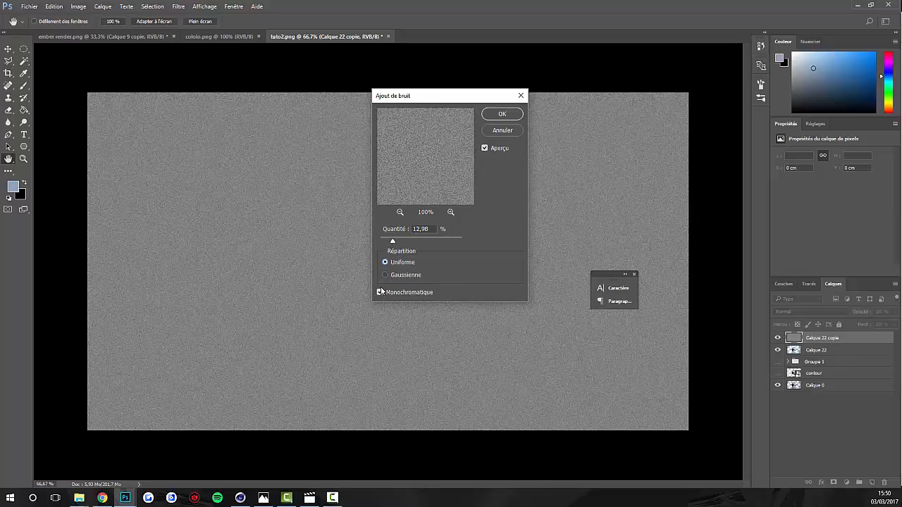
click(380, 293)
click(381, 292)
click(385, 275)
click(385, 263)
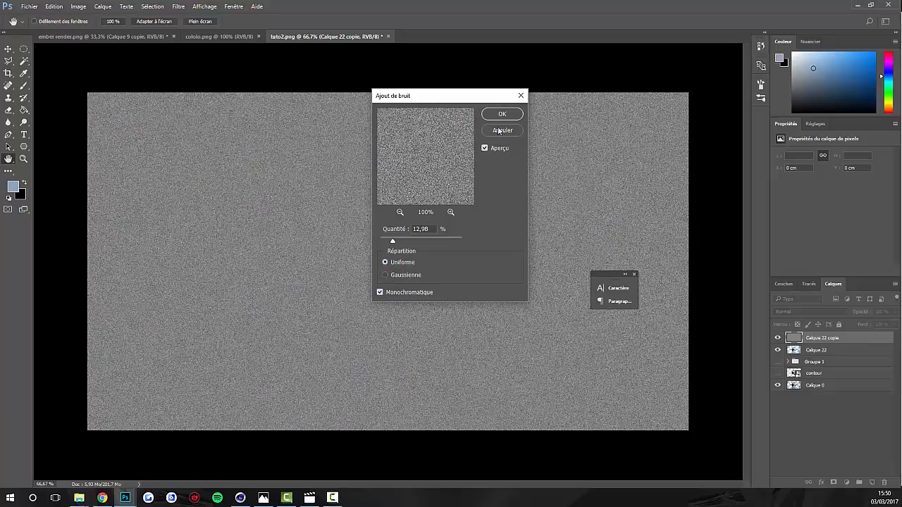
click(493, 115)
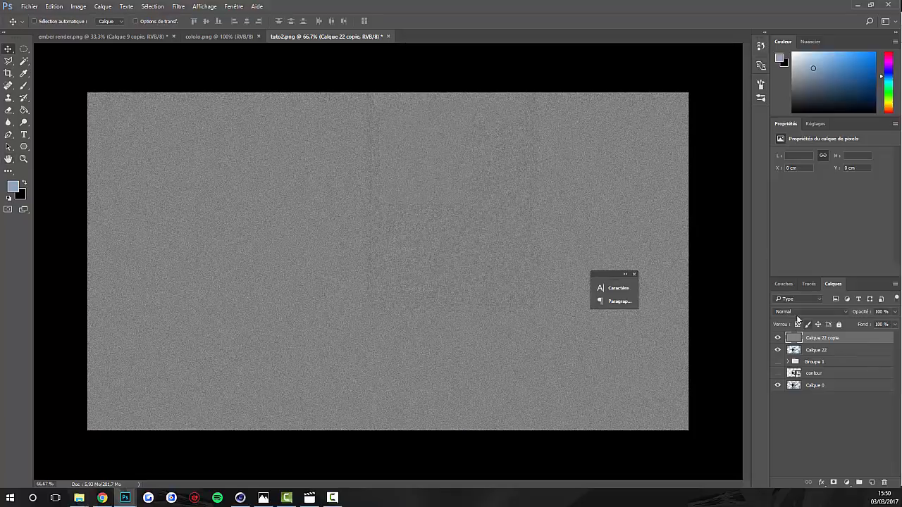
Blend the noise layer in Lumière tamisée (Soft Light) mode at 10% opacity.
click(804, 312)
click(815, 410)
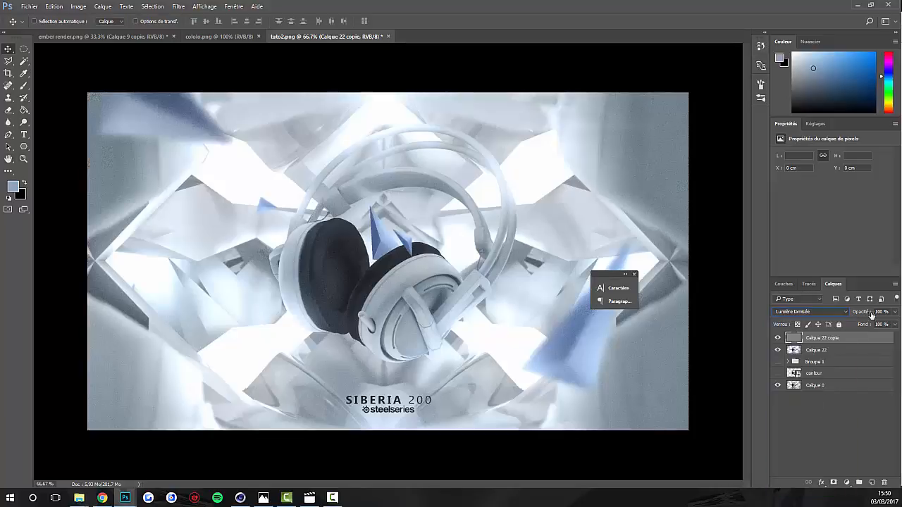
text(10)
key(BackSpace)
key(BackSpace)
text(4)
key(ctrl+plus)
key(ctrl+plus)
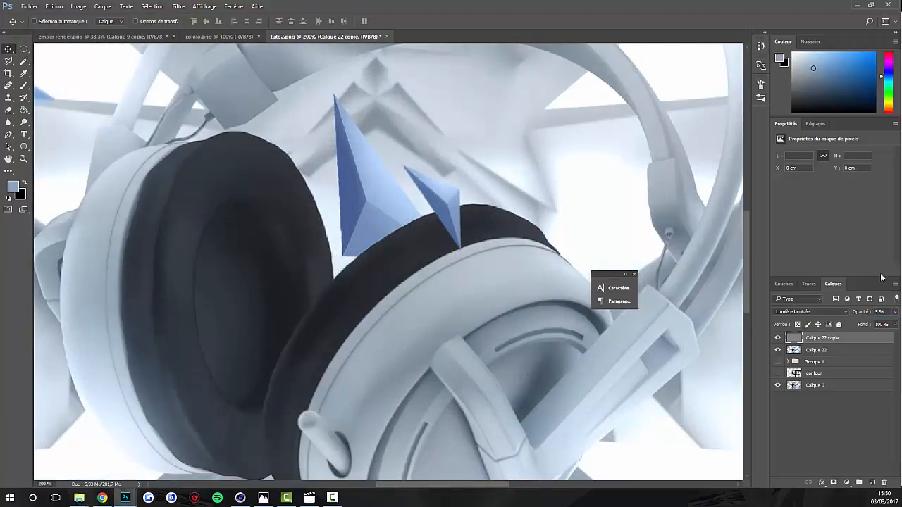
drag(884, 312, 728, 290)
text(10)
Compare the artwork with and without the grain layer, up close on the headphones and at full view.
click(777, 339)
click(777, 339)
click(777, 339)
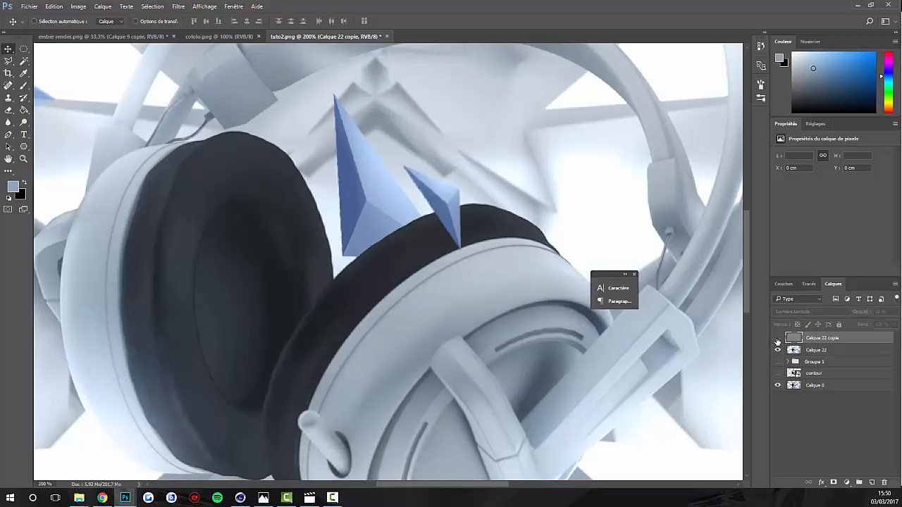
click(777, 338)
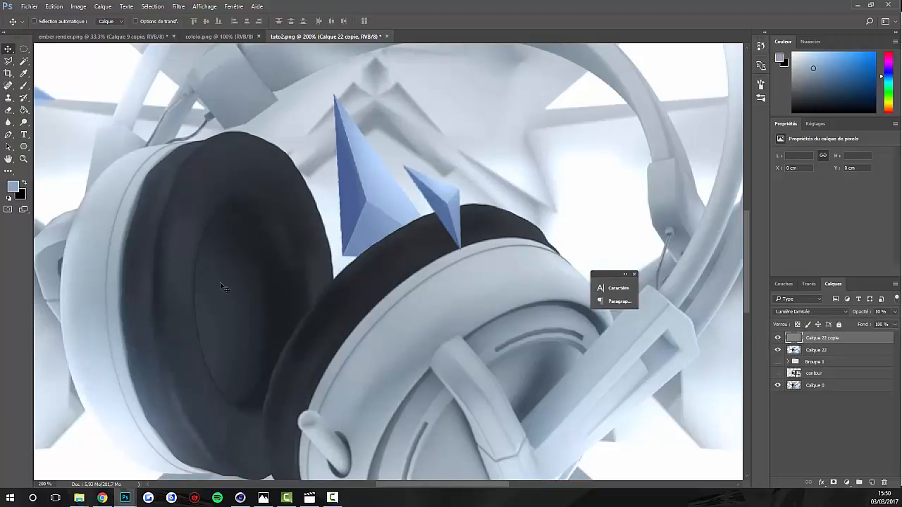
key(ctrl+minus)
key(ctrl+minus)
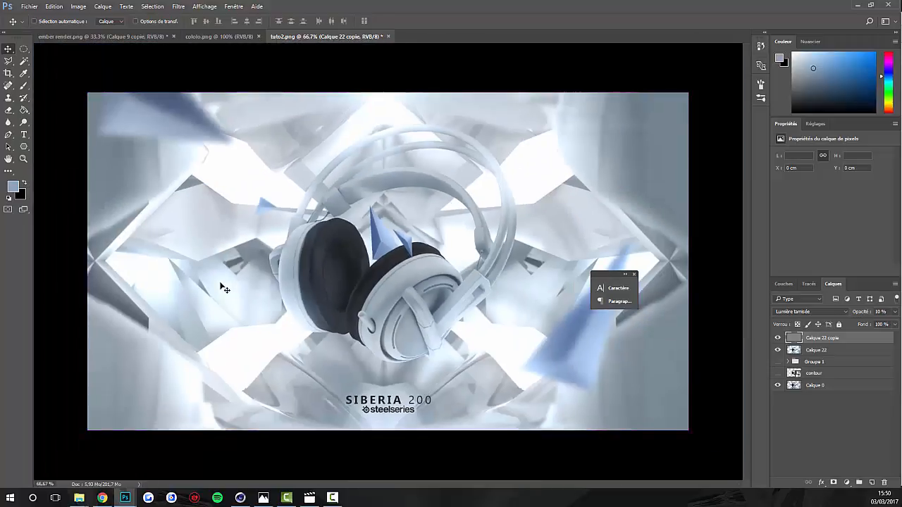
Stamp the visible layers into a new top layer and duplicate that layer.
key(ctrl+alt+shift+e)
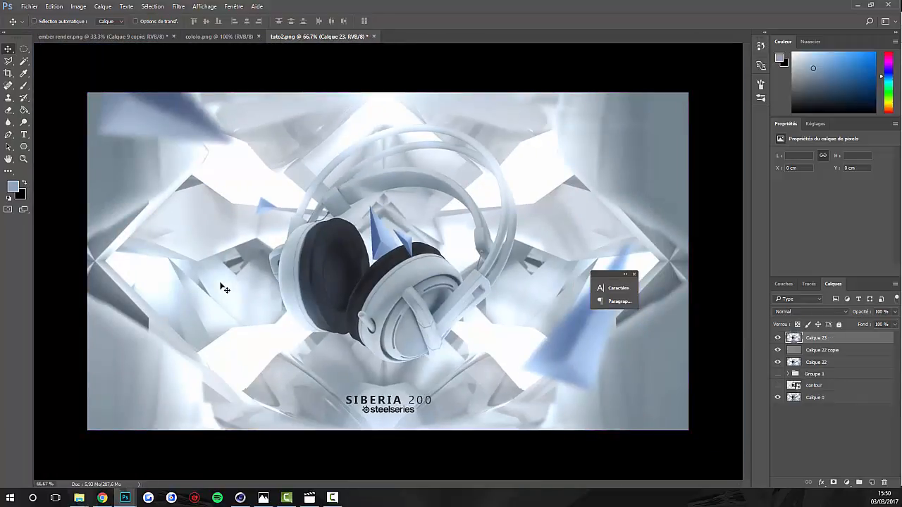
key(ctrl+j)
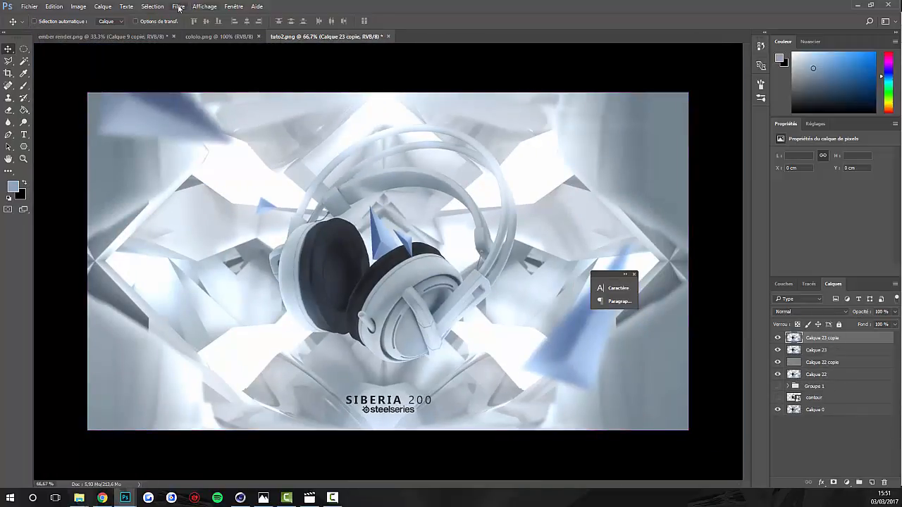
Scale the Calque 23 copie layer to about 100.3% in width and height from its centre.
key(ctrl+t)
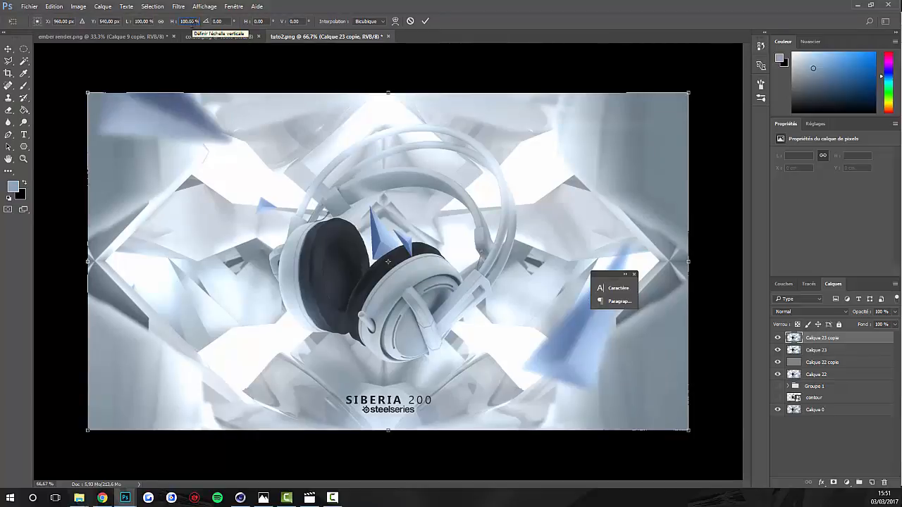
text(3)
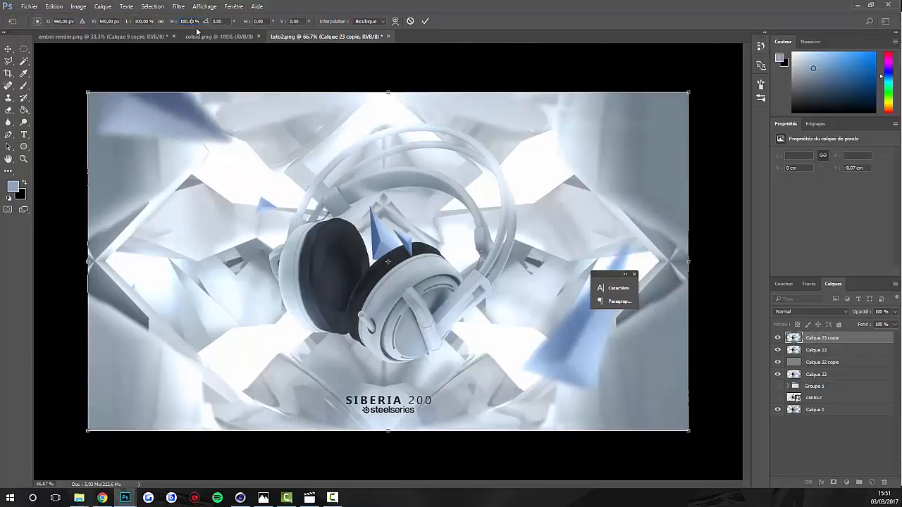
text(3)
click(425, 21)
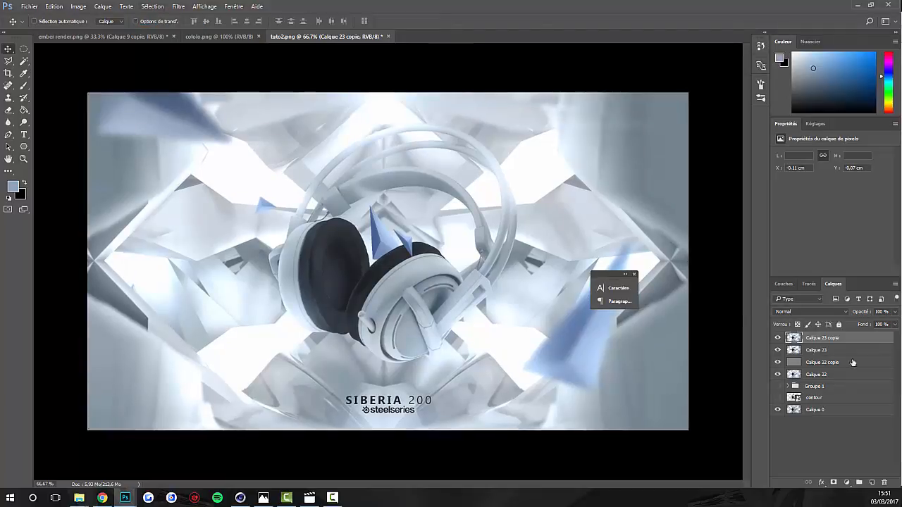
Disable the blue channel (B) in the advanced blending options of the Calque 23 copie layer and apply the layer style.
key(space)
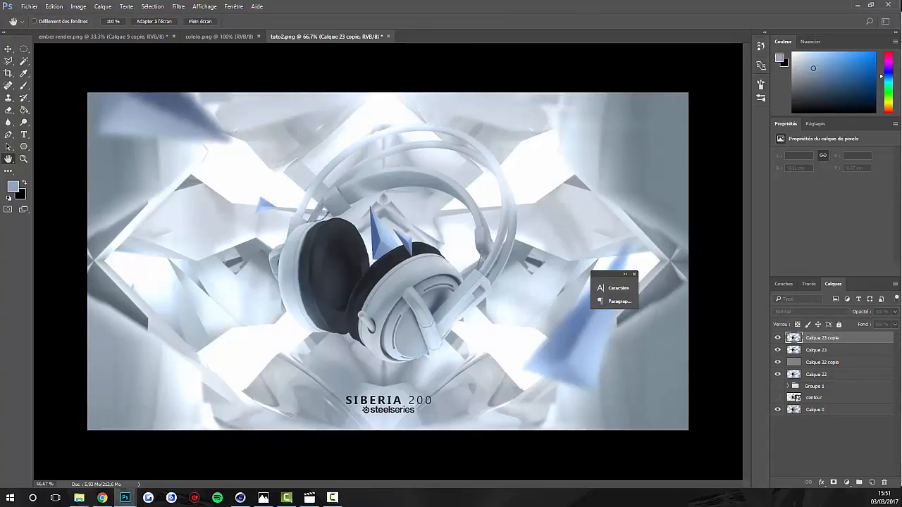
drag(494, 104, 534, 221)
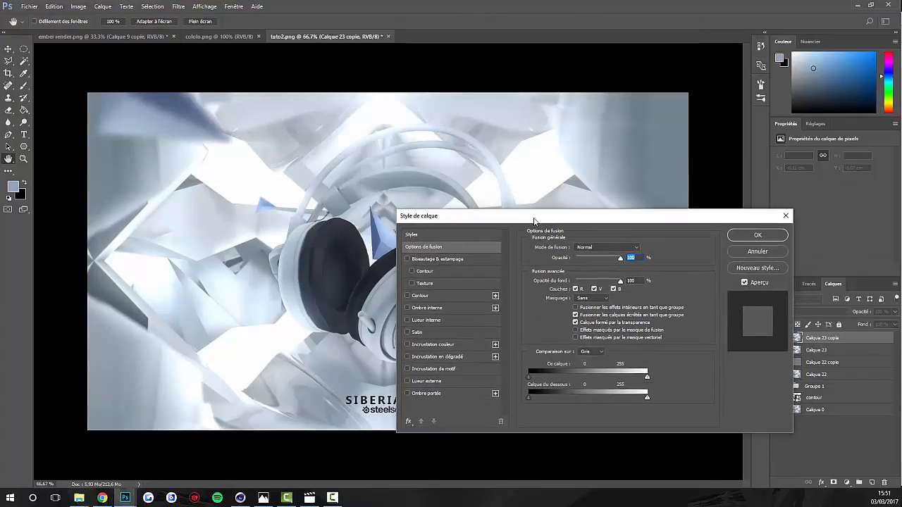
click(616, 290)
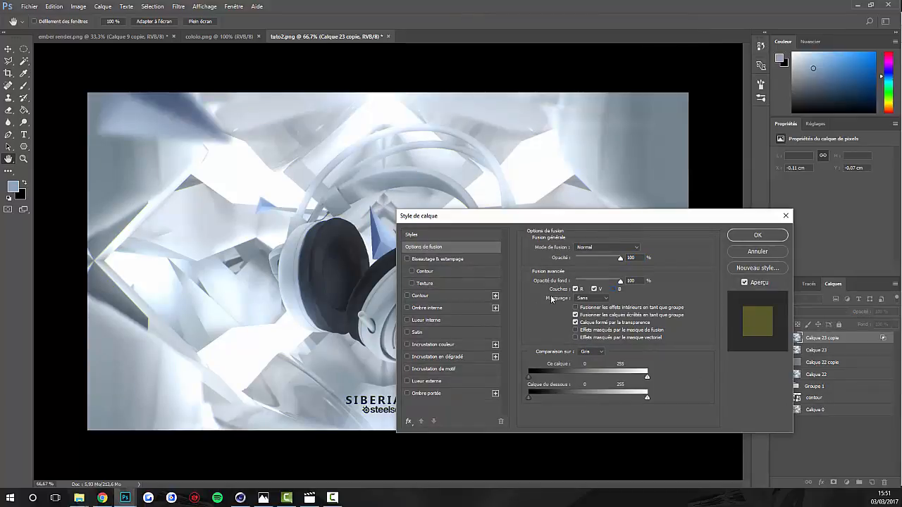
click(758, 235)
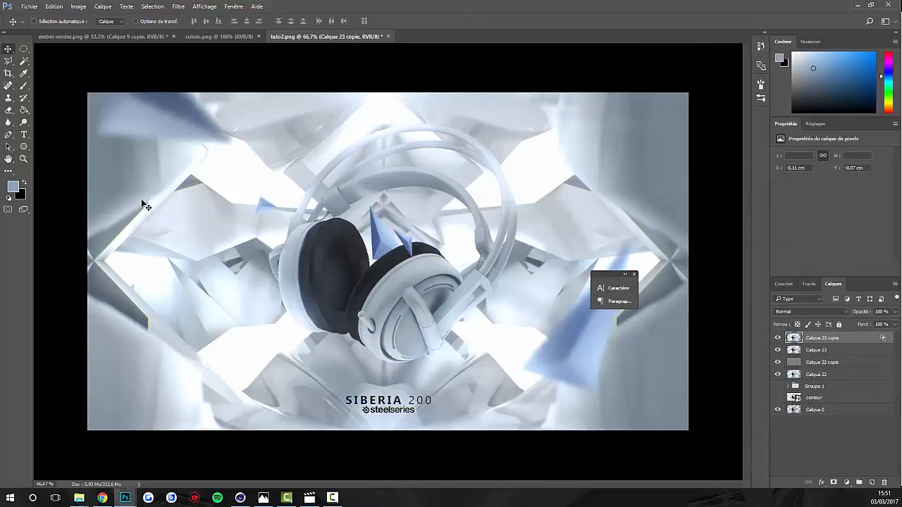
Set the Eraser hardness to 0% and erase the colour-shifted layer around the image edges and over the SIBERIA 200 lettering, adjusting the brush size.
click(8, 110)
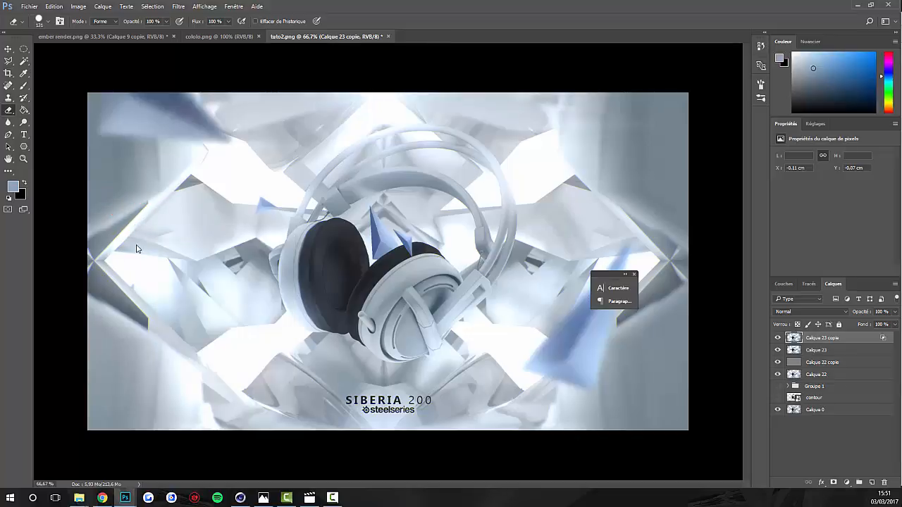
right_click(162, 240)
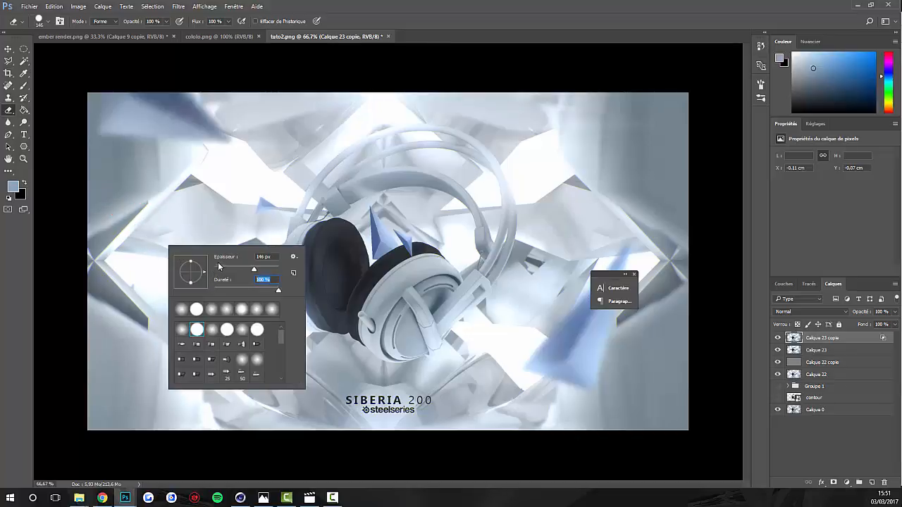
text(0)
key(Return)
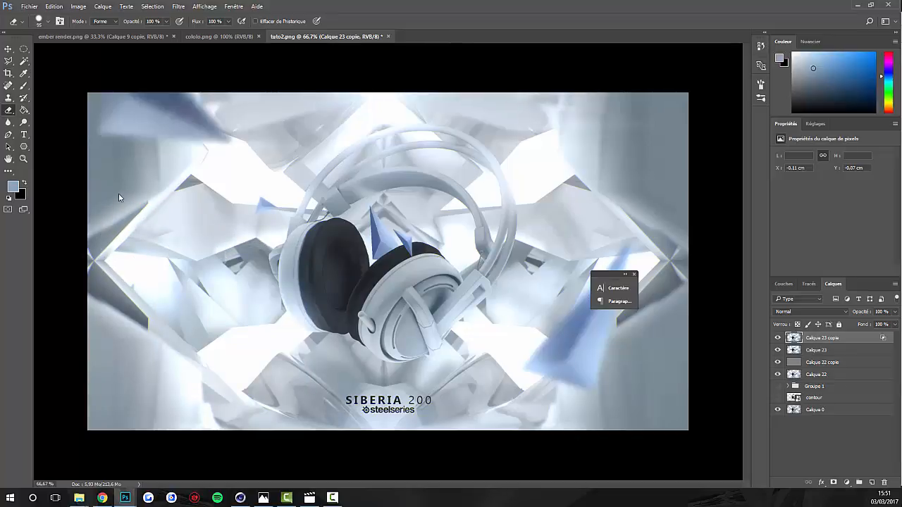
alt+right_click(120, 198)
click(125, 198)
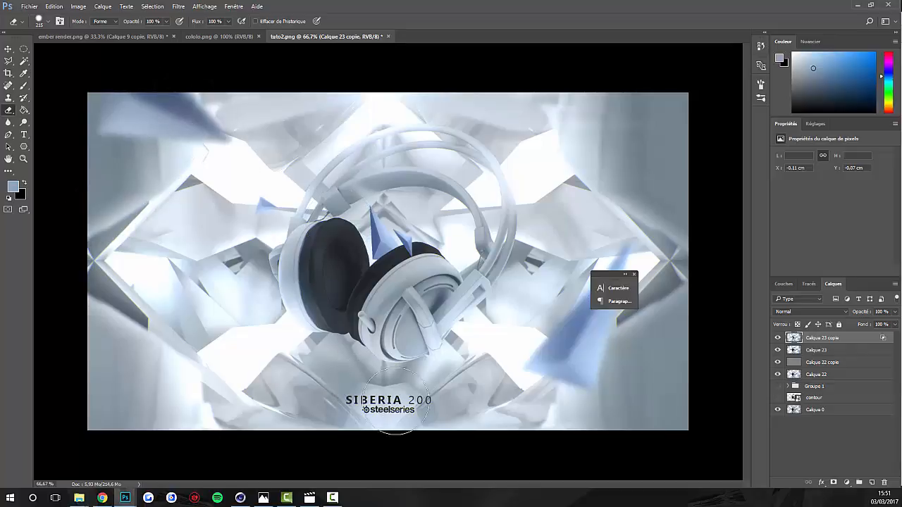
alt+right_click(451, 356)
click(489, 312)
alt+right_click(630, 377)
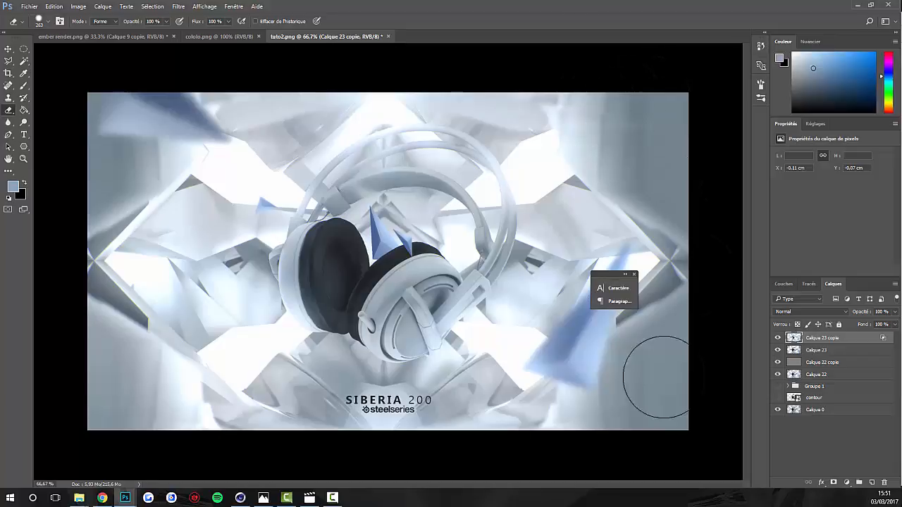
alt+right_click(324, 380)
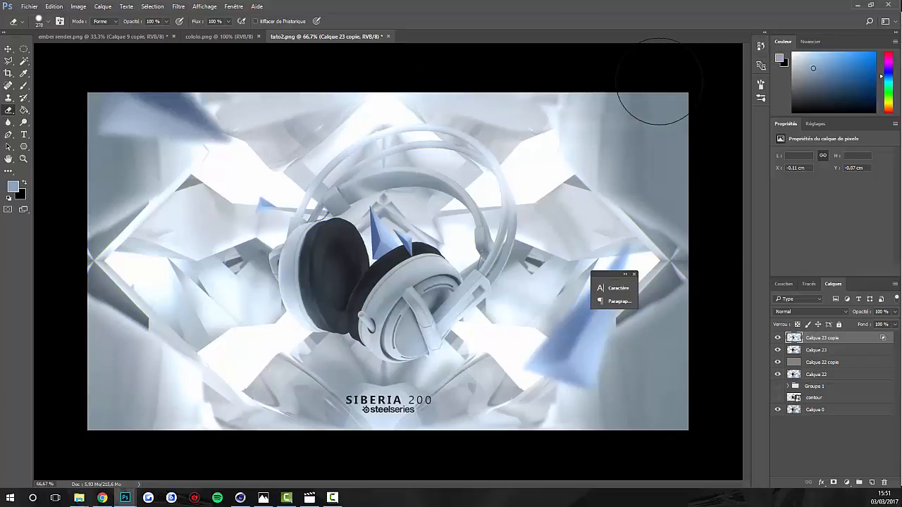
alt+right_click(363, 230)
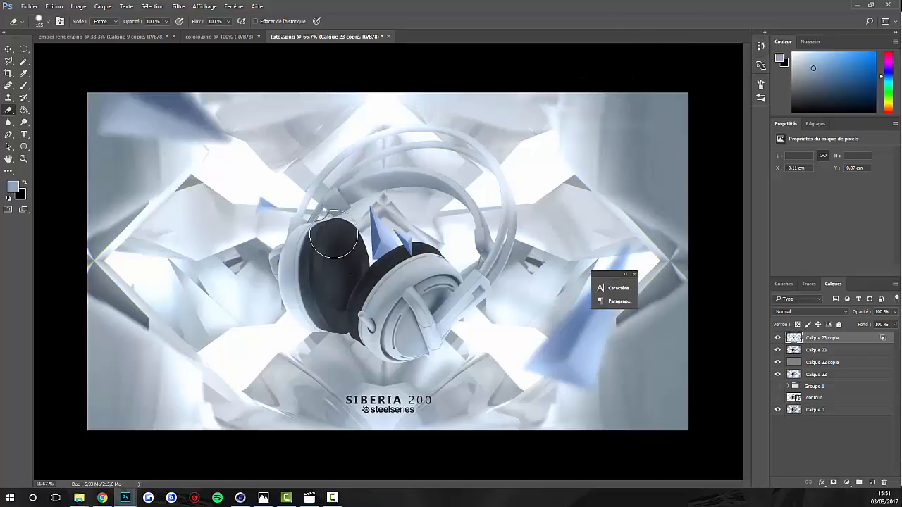
Erase the colour fringes around the ear cushions and central crystals up close, using a smaller eraser of about 60 to 104 px.
key(ctrl+plus)
key(ctrl+plus)
key(ctrl+plus)
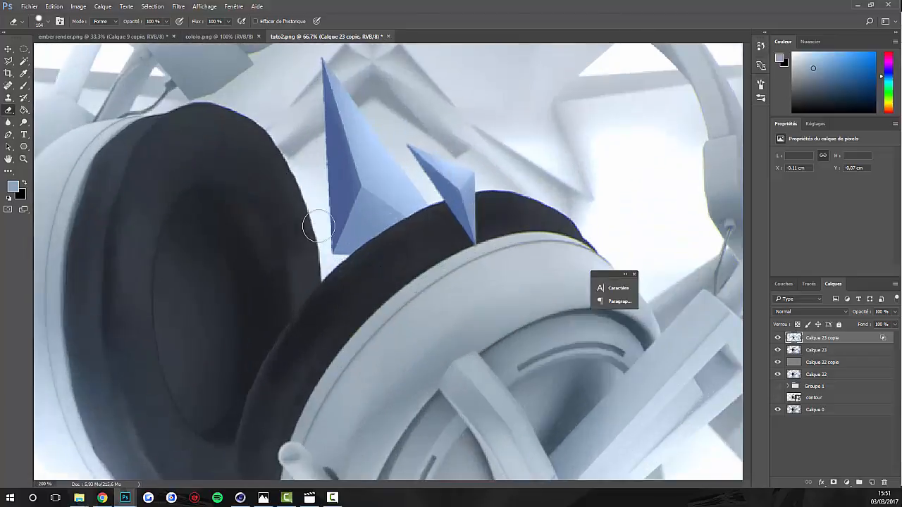
alt+right_click(298, 250)
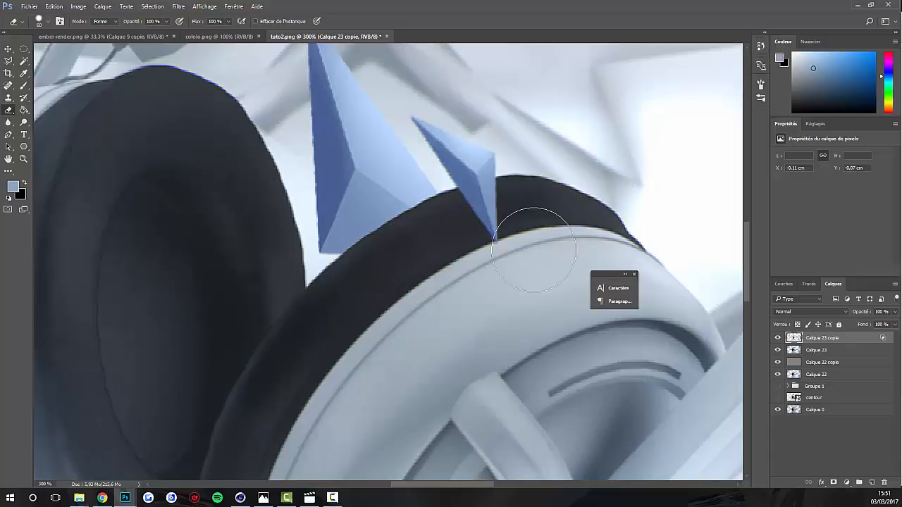
key(ctrl+minus)
key(ctrl+minus)
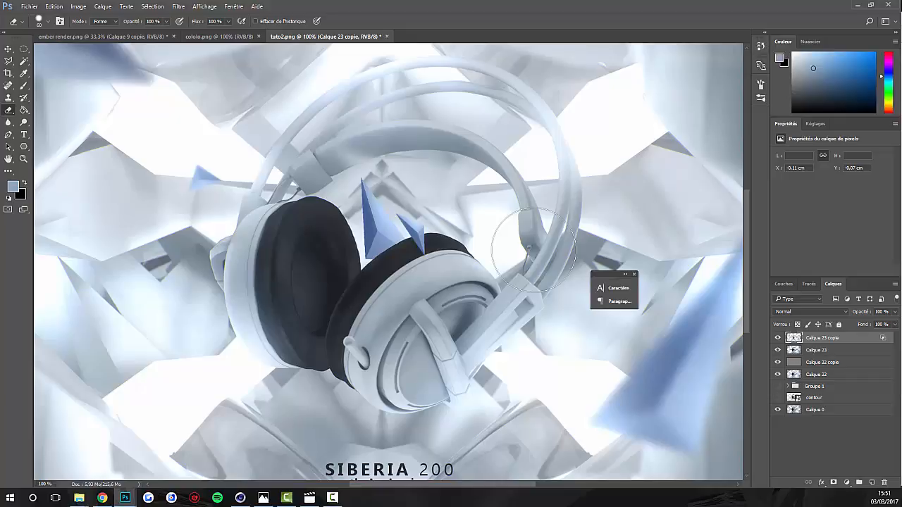
Stamp all visible layers into a new top layer and duplicate it.
key(ctrl+shift+alt+e)
key(ctrl+j)
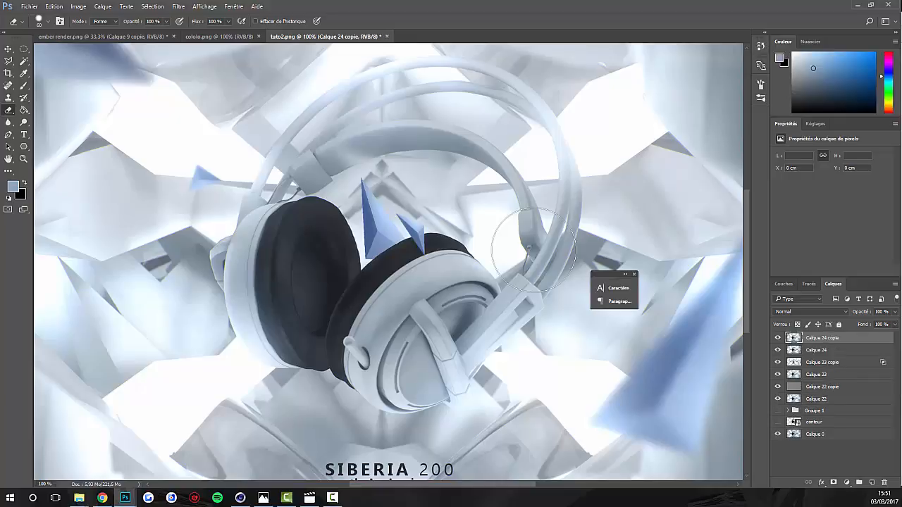
key(ctrl+minus)
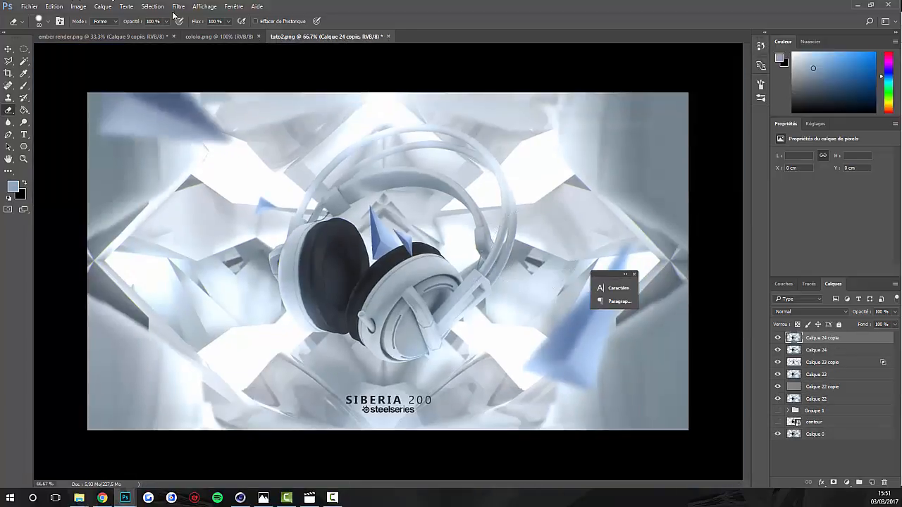
Start the Camera Raw filter on the duplicated layer and set the temperature to -2 and the tint to +5.
click(179, 8)
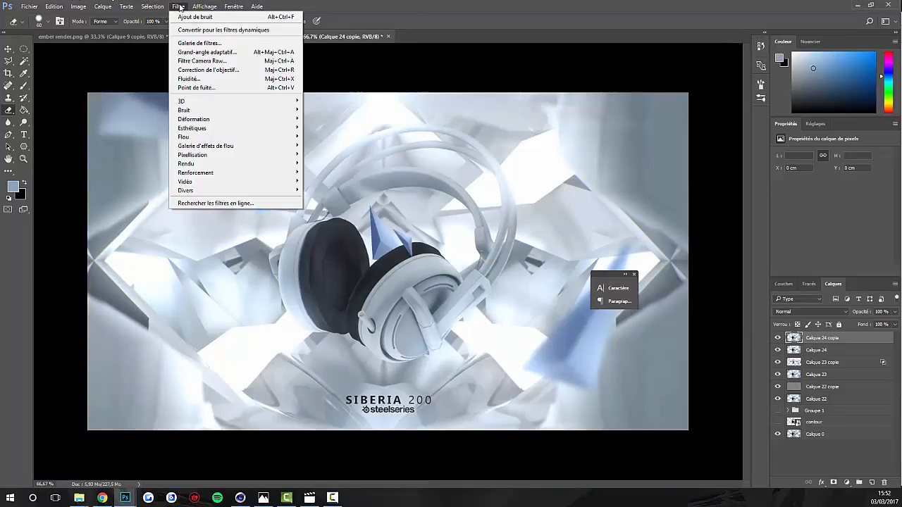
click(209, 62)
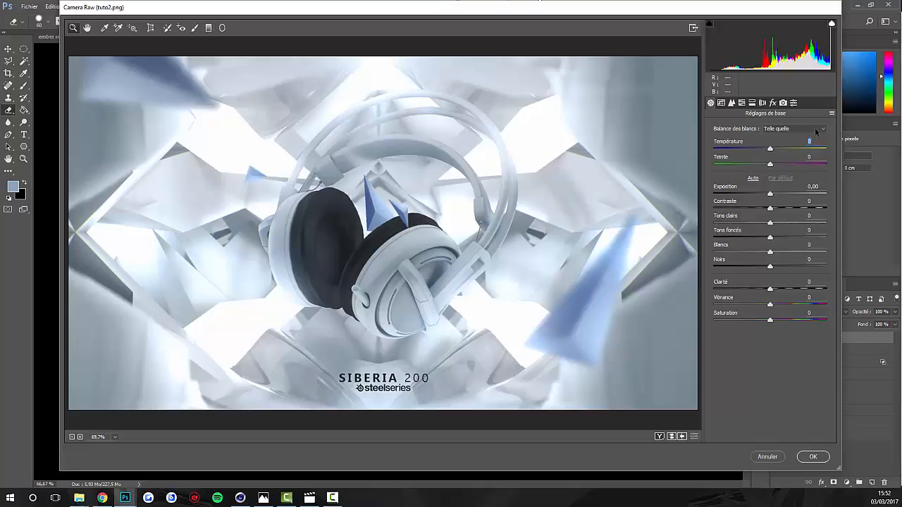
text(1)
text(2)
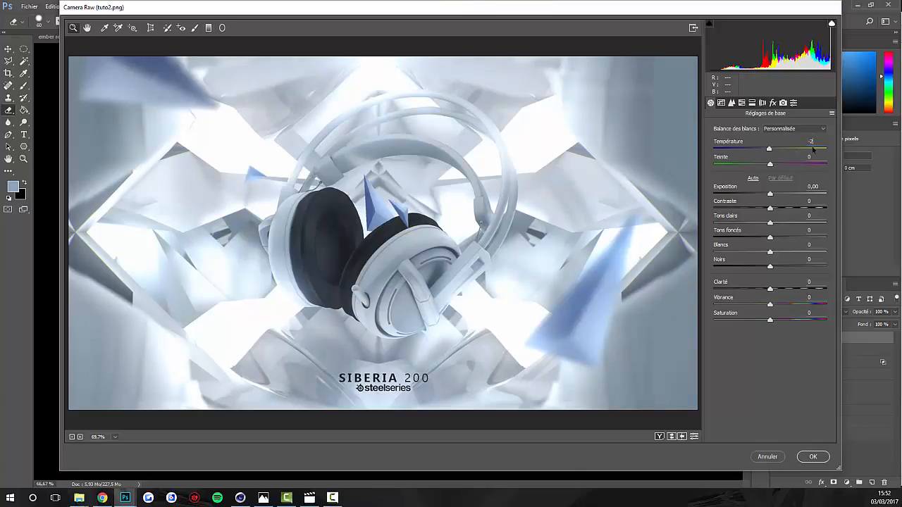
key(BackSpace)
text(1)
mouse_move(771, 164)
mouse_down()
mouse_move(731, 166)
mouse_move(788, 170)
mouse_move(780, 158)
mouse_move(775, 169)
mouse_up()
text(5)
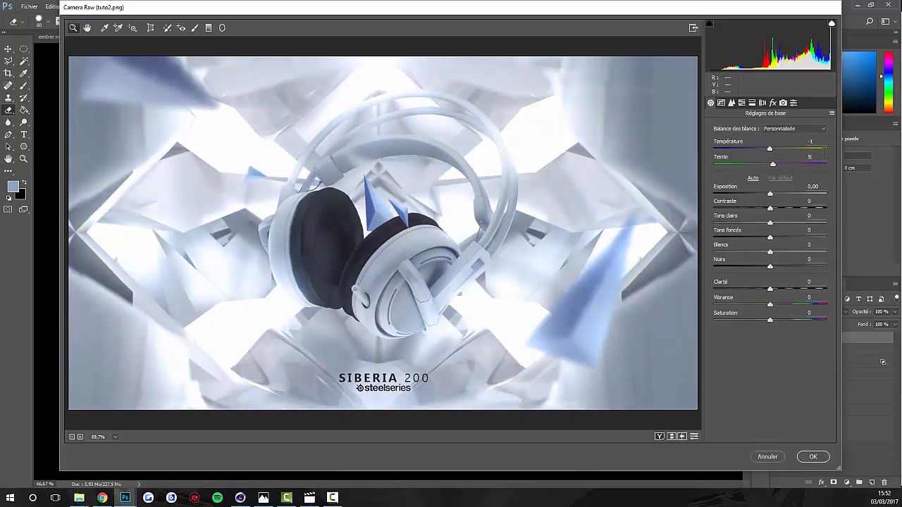
click(818, 141)
text(-2)
Set the Camera Raw exposure to -0.25, contrast to +18 and highlights (Tons clairs) to -10, keeping the shadows at 0.
drag(770, 194, 767, 194)
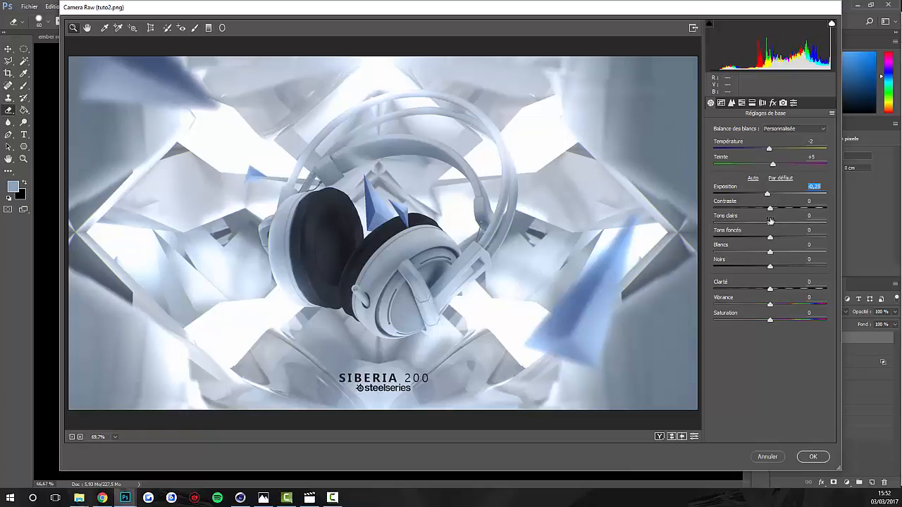
drag(770, 209, 781, 212)
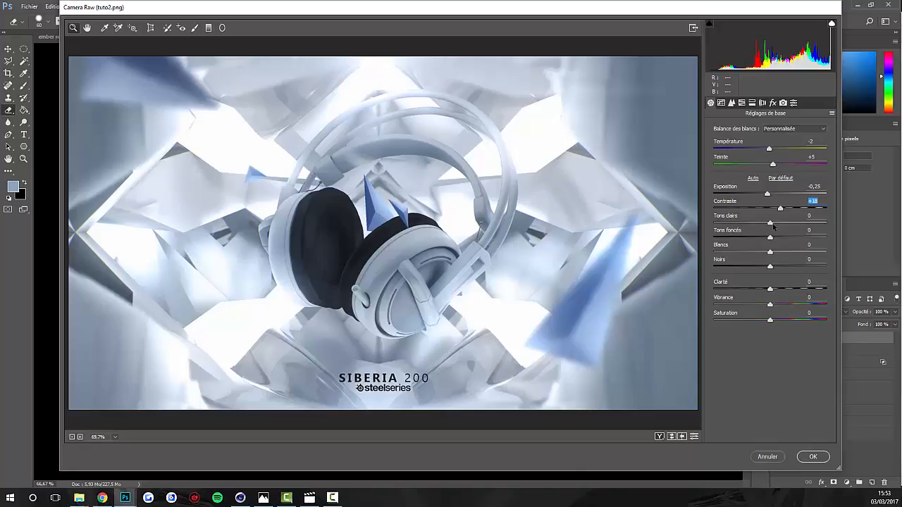
drag(770, 224, 862, 220)
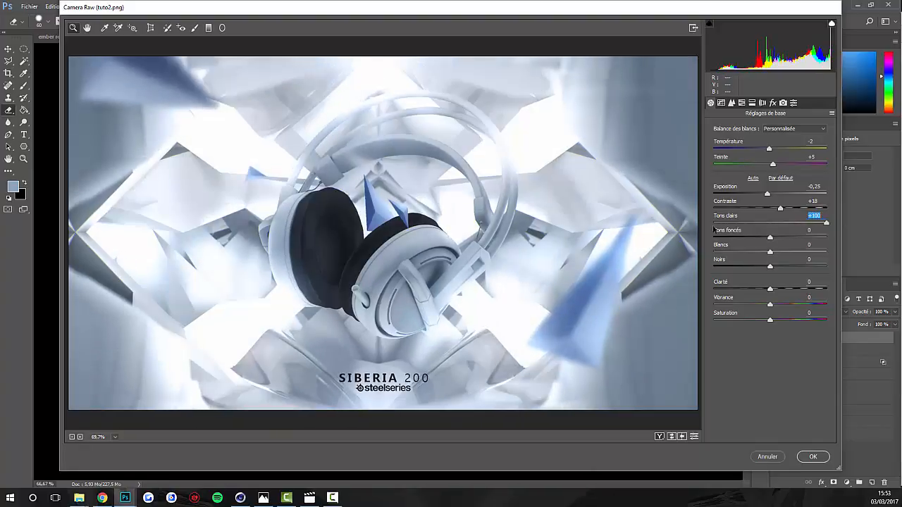
drag(825, 222, 760, 228)
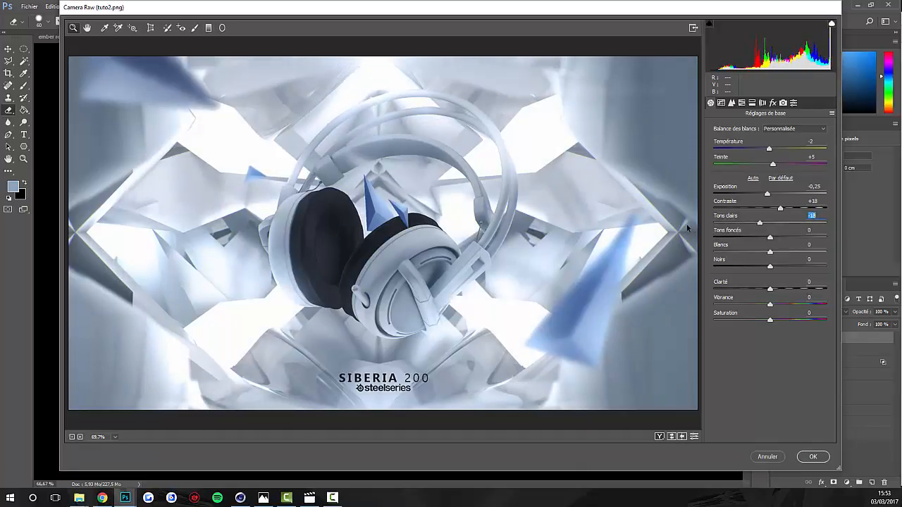
drag(759, 222, 768, 241)
click(772, 239)
text(0)
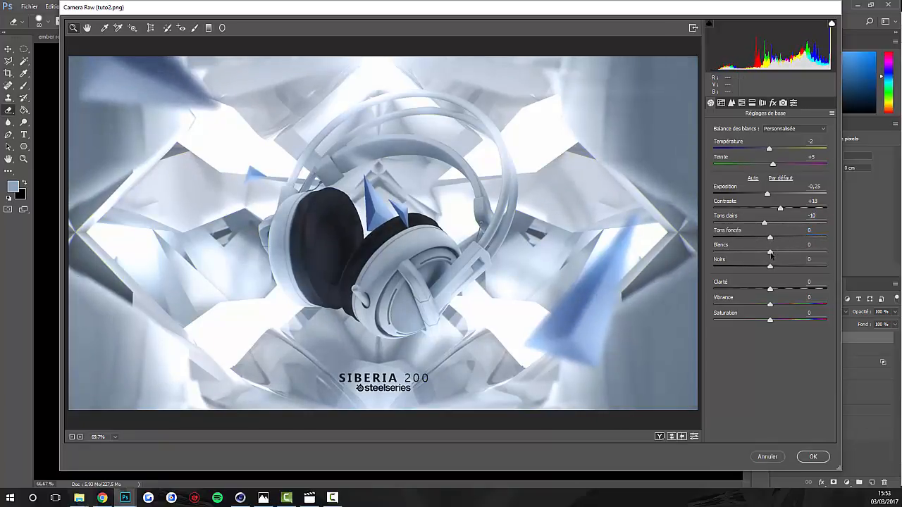
Set the whites (Blancs) to +5, the blacks (Noirs) to -2 and the clarity (Clarté) to +3.
click(787, 251)
drag(840, 251, 768, 268)
mouse_move(770, 290)
mouse_down()
mouse_move(785, 290)
mouse_move(771, 304)
mouse_up()
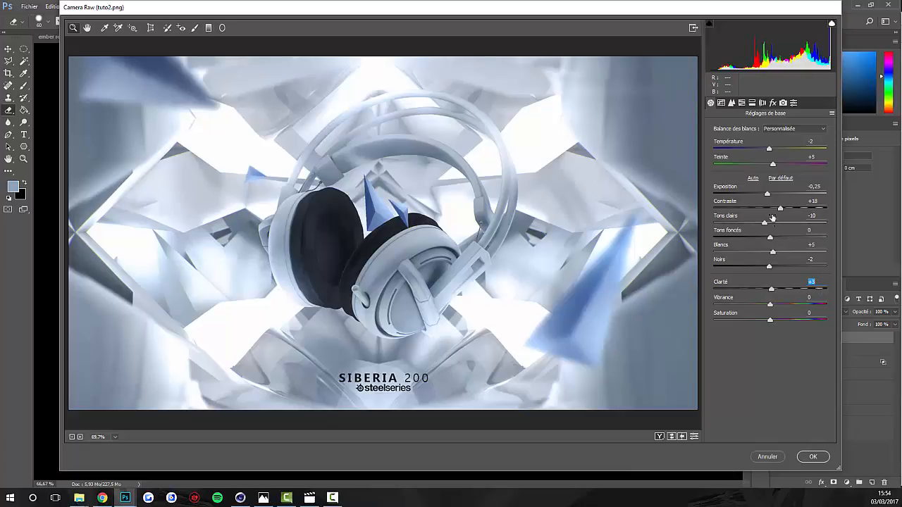
Bring the exposure back to about zero and apply the Camera Raw adjustments.
click(818, 186)
key(BackSpace)
key(BackSpace)
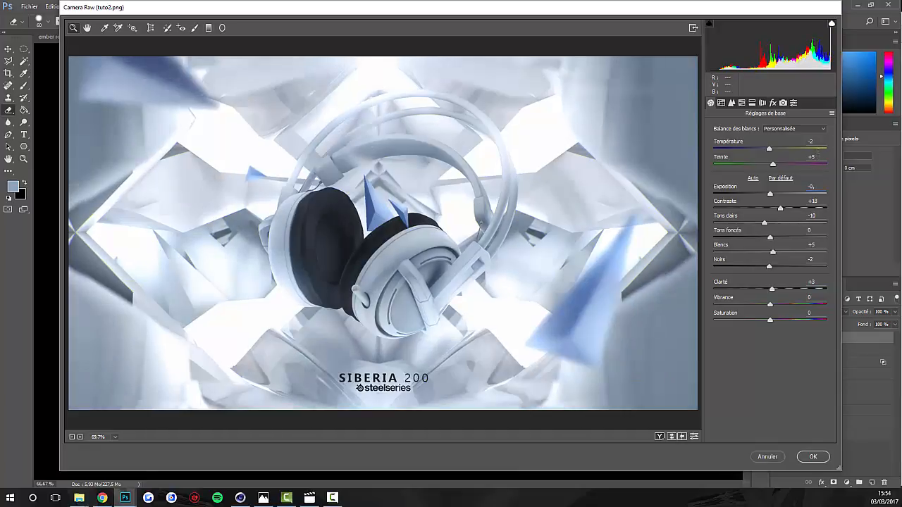
click(812, 456)
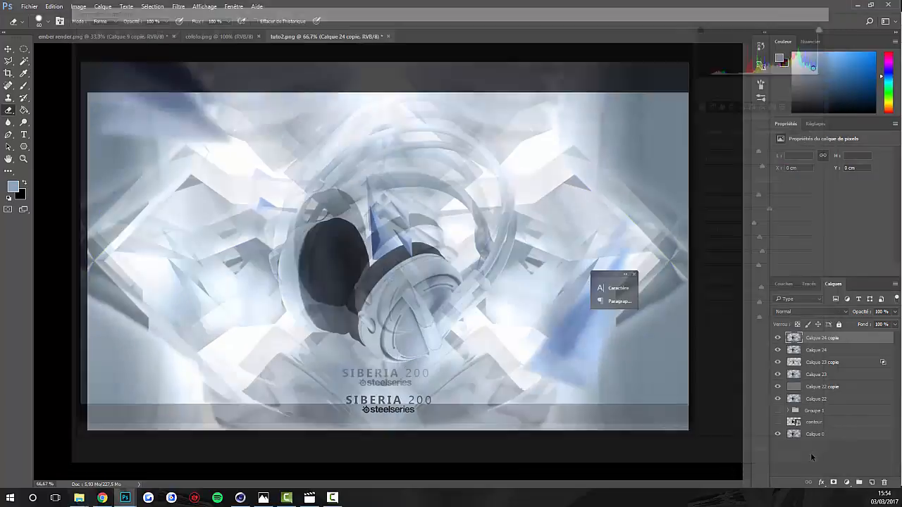
Compare the artwork with and without the Camera Raw layer, and check the result at a smaller view.
click(774, 339)
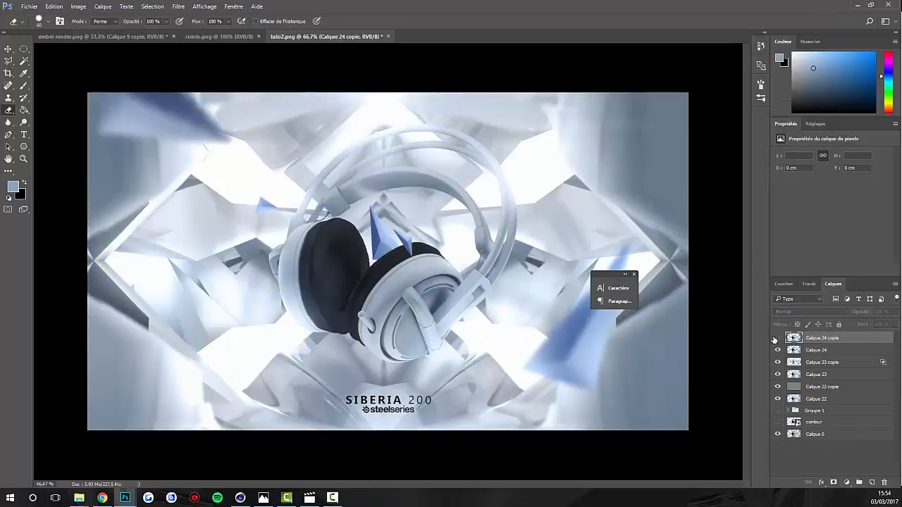
click(774, 339)
click(774, 339)
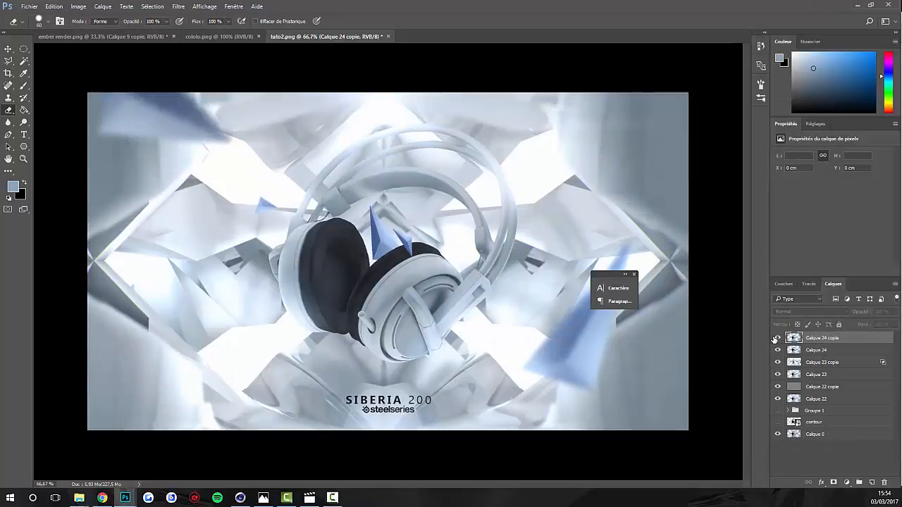
click(775, 338)
click(774, 339)
click(774, 339)
key(ctrl+minus)
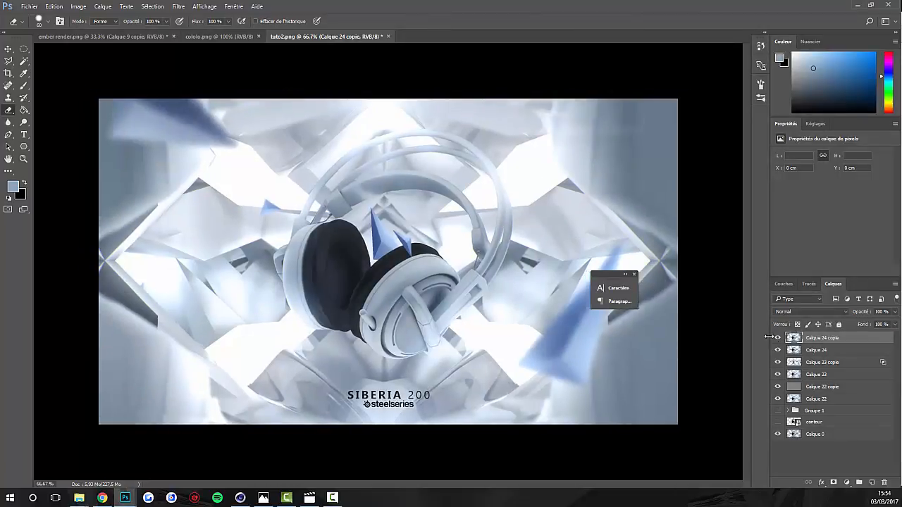
key(ctrl+minus)
key(ctrl+plus)
key(ctrl+plus)
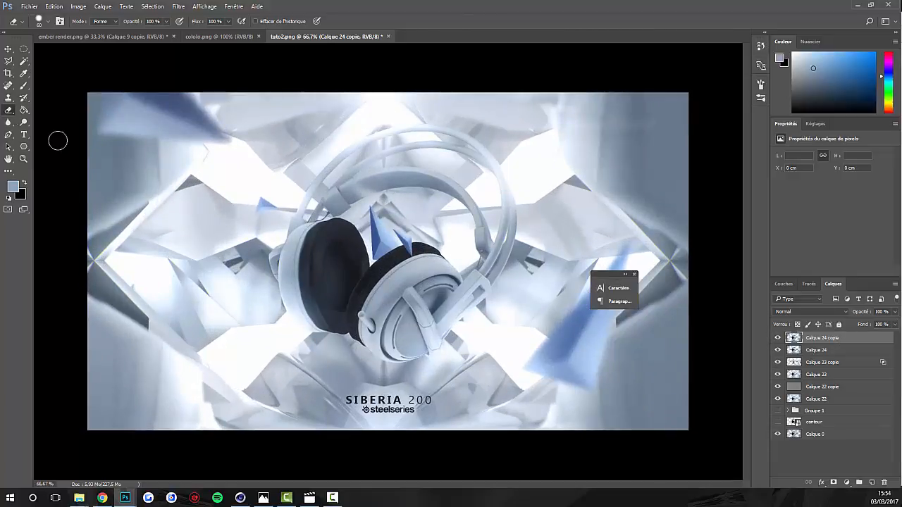
Erase the corners and side edges of the Calque 24 copie layer with a soft round eraser of about 480 px and 0% hardness.
alt+right_click(197, 270)
right_click(134, 161)
click(150, 246)
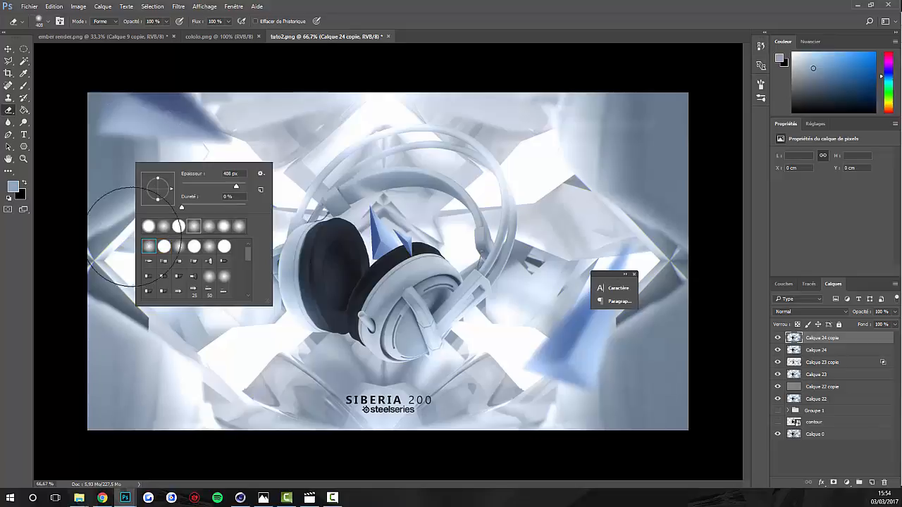
key(Return)
click(135, 148)
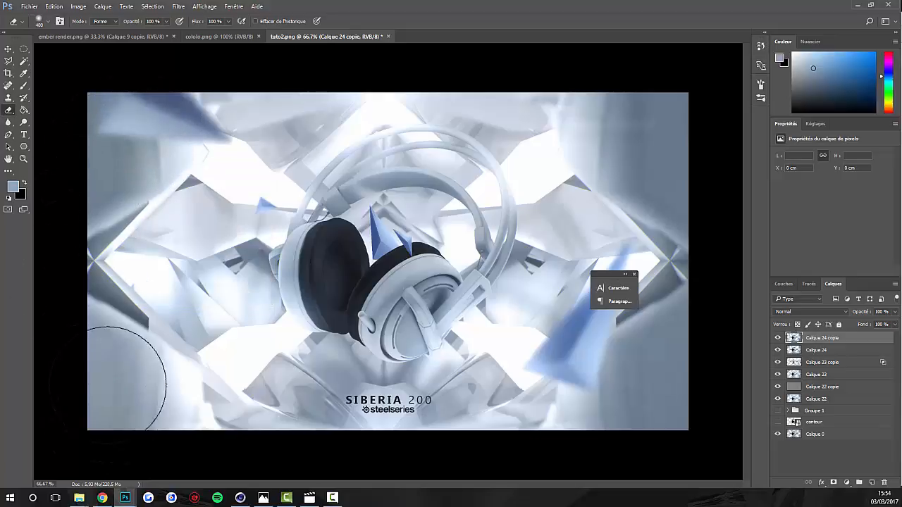
click(662, 383)
click(642, 116)
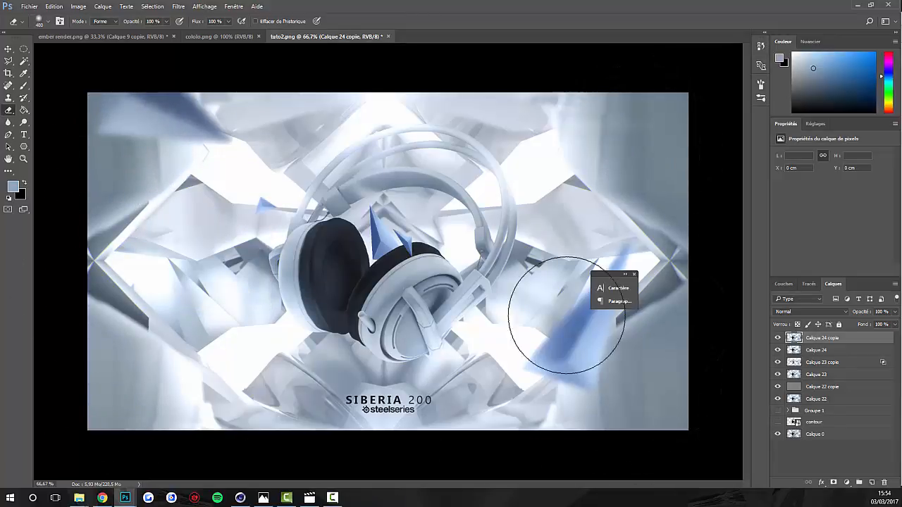
Erase the area around the headphones on the Calque 24 copie layer with a soft eraser reduced to about 261 px.
alt+right_click(384, 303)
alt+right_click(384, 303)
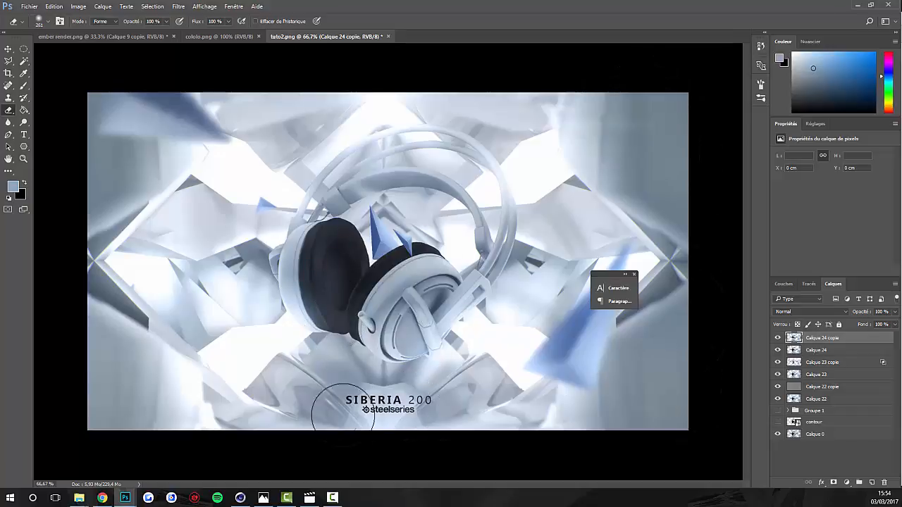
click(246, 299)
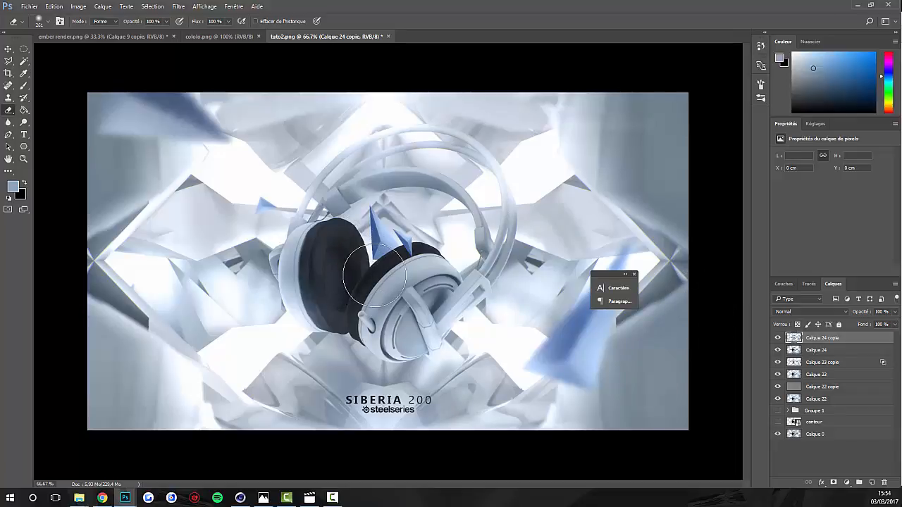
Light a duplicated stamp of all visible layers with a centred white Ponctuel Eclairage: intensity 19, exposure 9, brilliance 32, metallic -6, ambience 23.
key(ctrl+shift+alt+e)
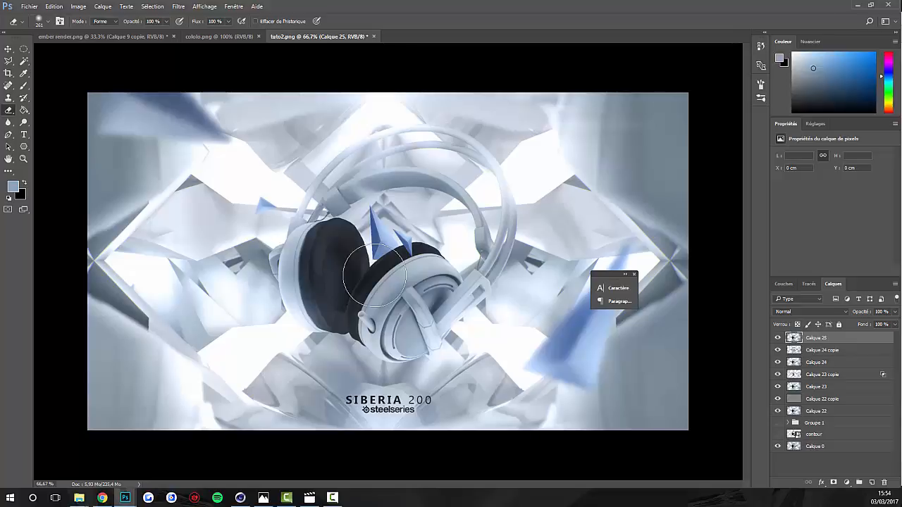
key(ctrl+j)
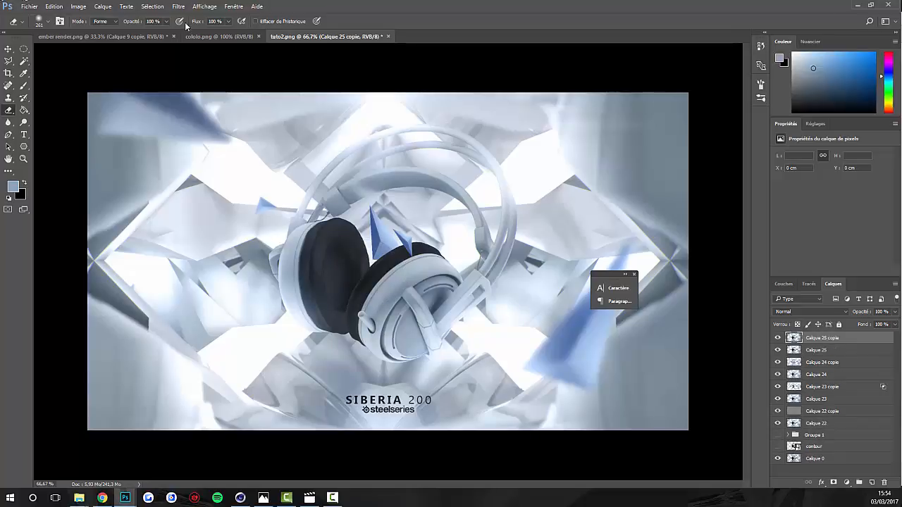
click(179, 7)
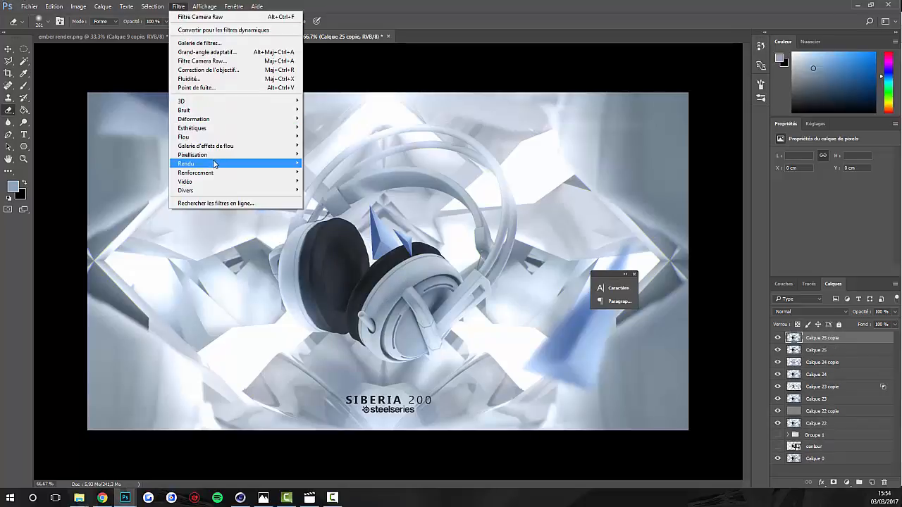
mouse_move(214, 164)
click(336, 195)
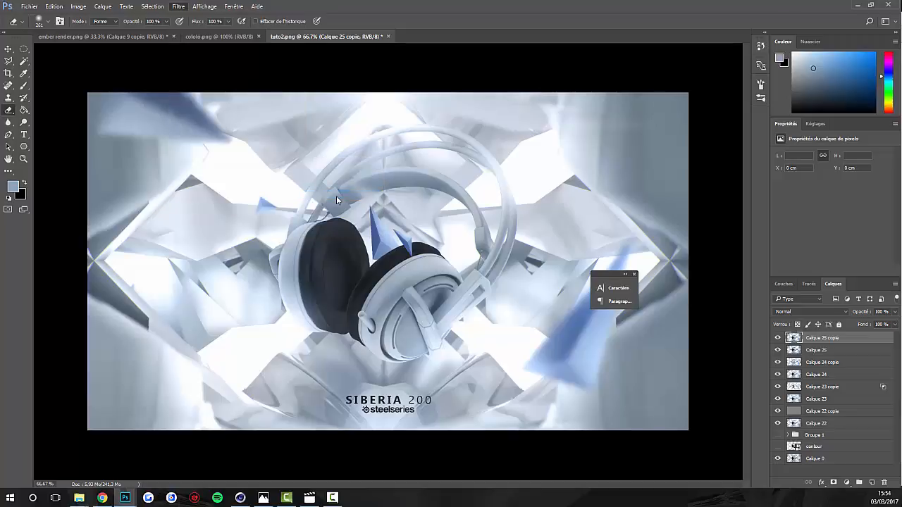
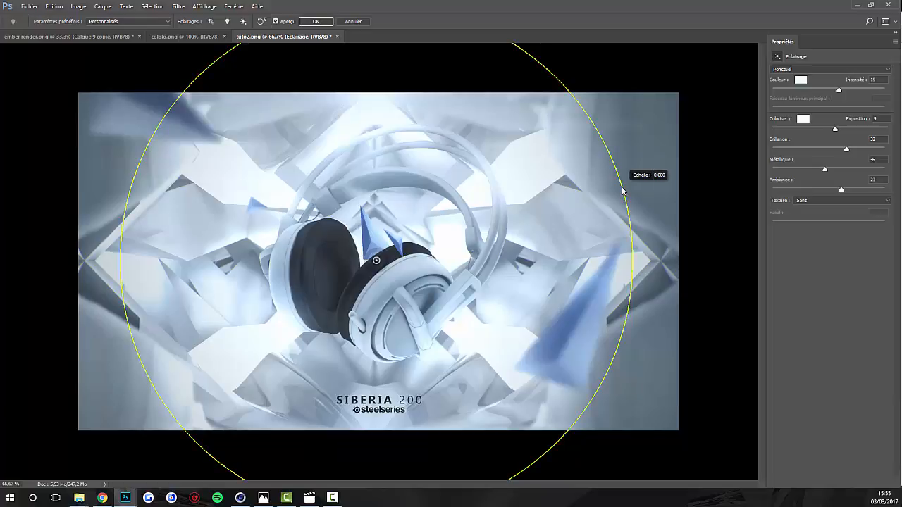
drag(622, 190, 589, 202)
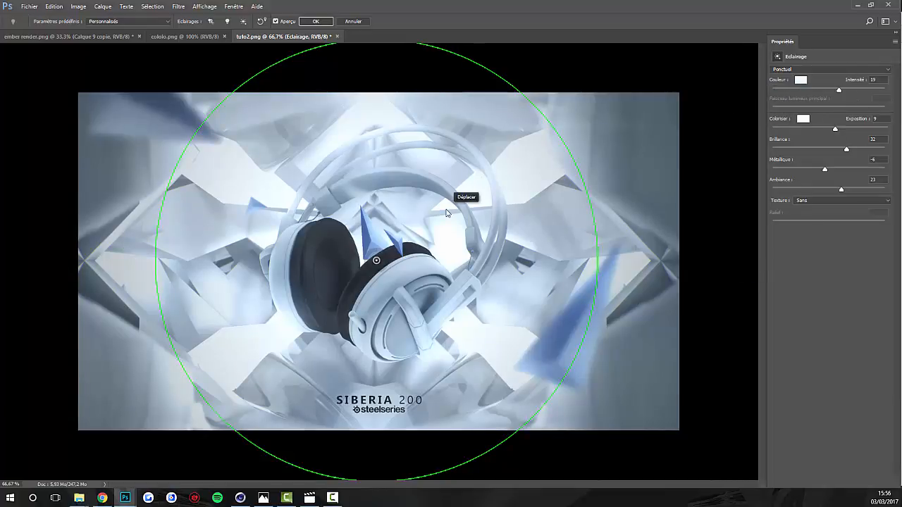
click(315, 22)
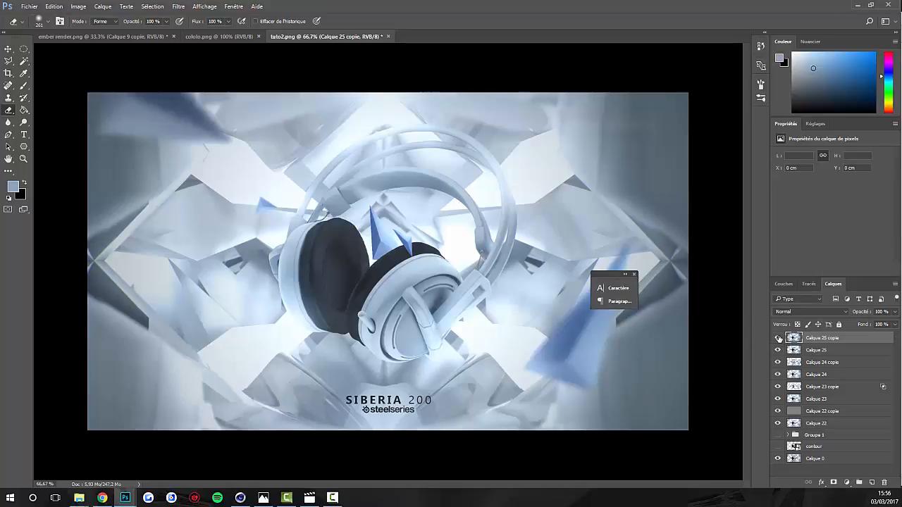
Compare the artwork with and without the lighting layer, the Calque 25 stamp and Calque 24 copie, leaving all three visible.
click(779, 338)
click(779, 338)
click(778, 338)
click(779, 338)
click(778, 351)
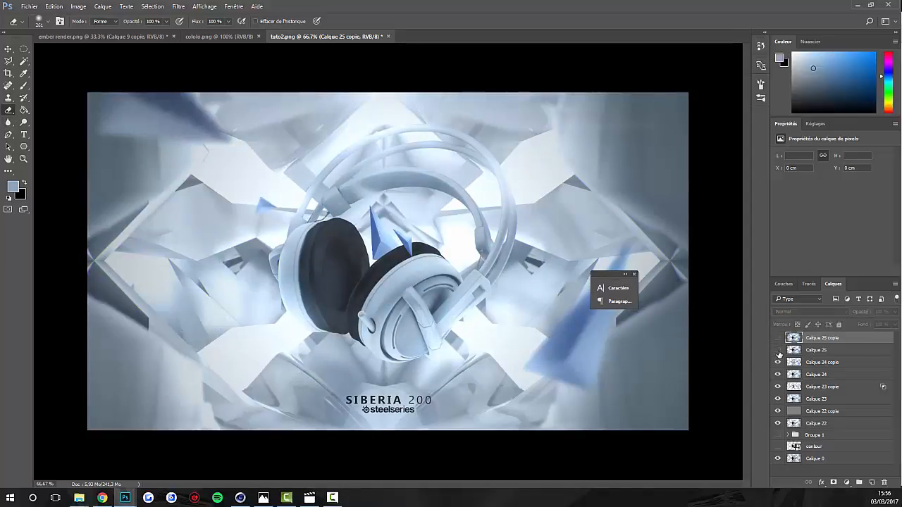
click(778, 363)
click(778, 362)
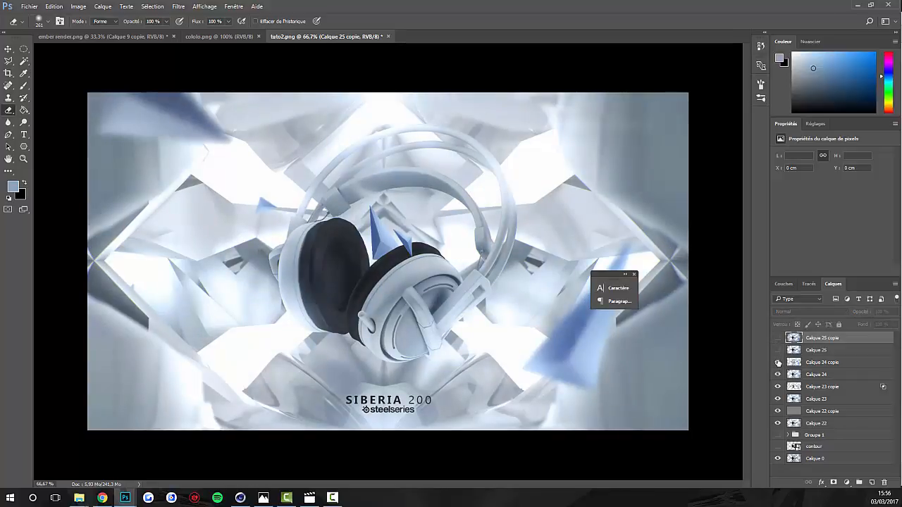
click(777, 339)
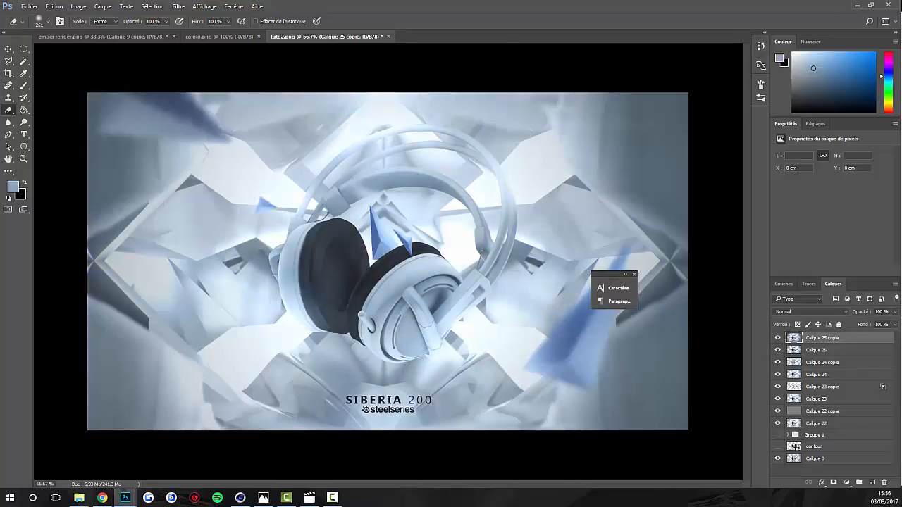
Lower the opacity of the Calque 25 copie lighting layer to 25%.
click(895, 311)
drag(876, 326, 874, 324)
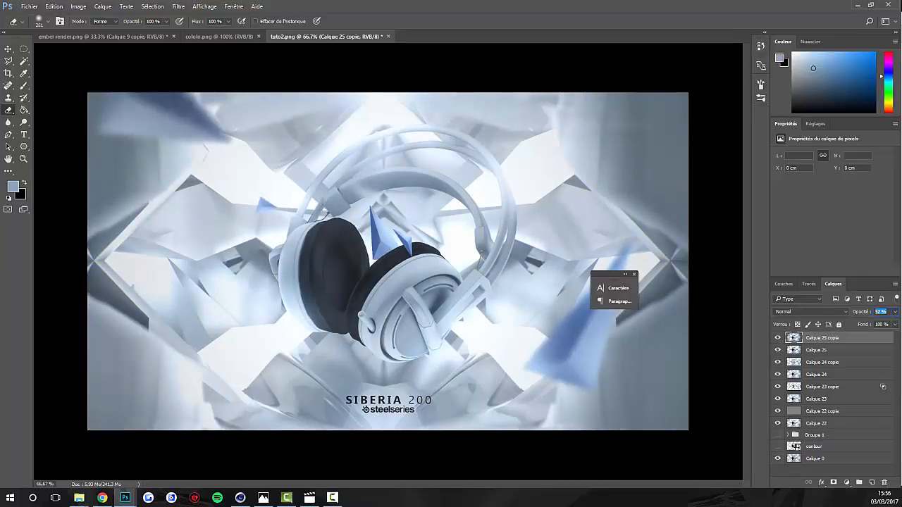
key(Return)
drag(886, 311, 831, 311)
text(25)
key(Return)
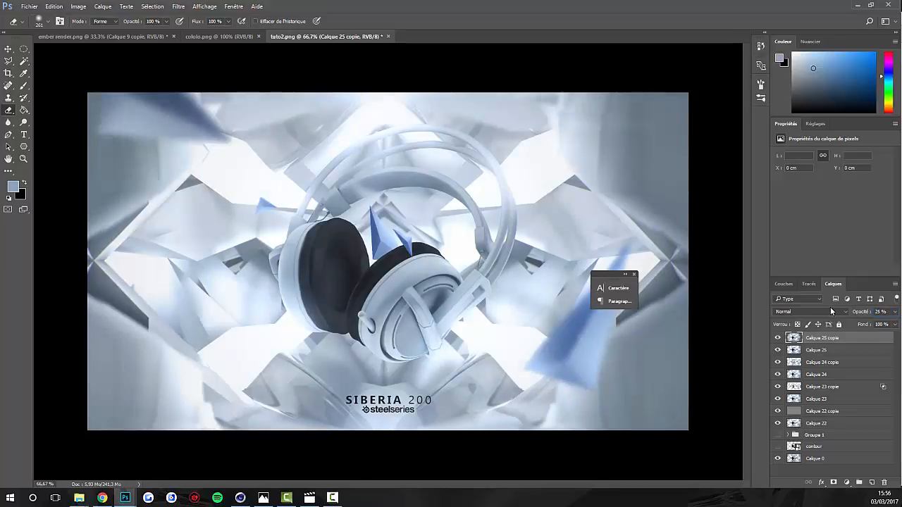
Examine the whole artwork at 25% zoom and its details at 100% zoom.
key(ctrl+minus)
key(ctrl+minus)
key(ctrl+minus)
key(ctrl+minus)
key(ctrl+minus)
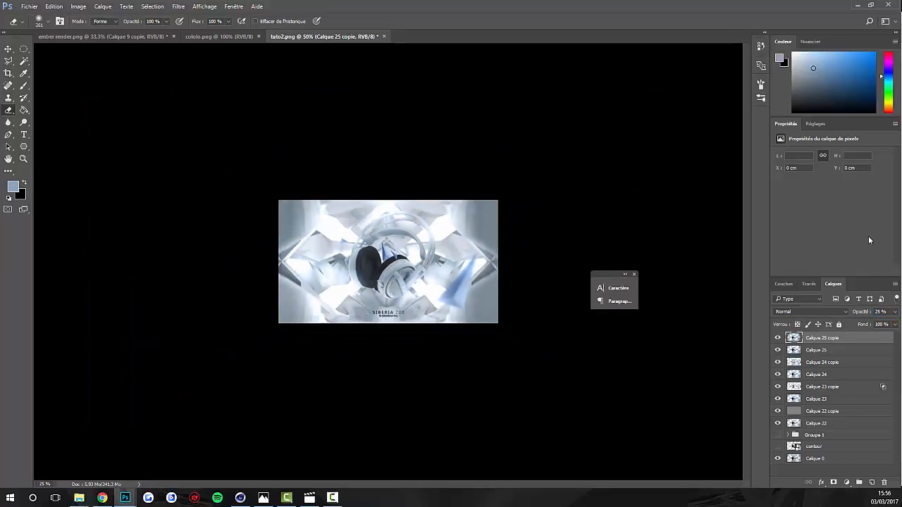
key(ctrl+1)
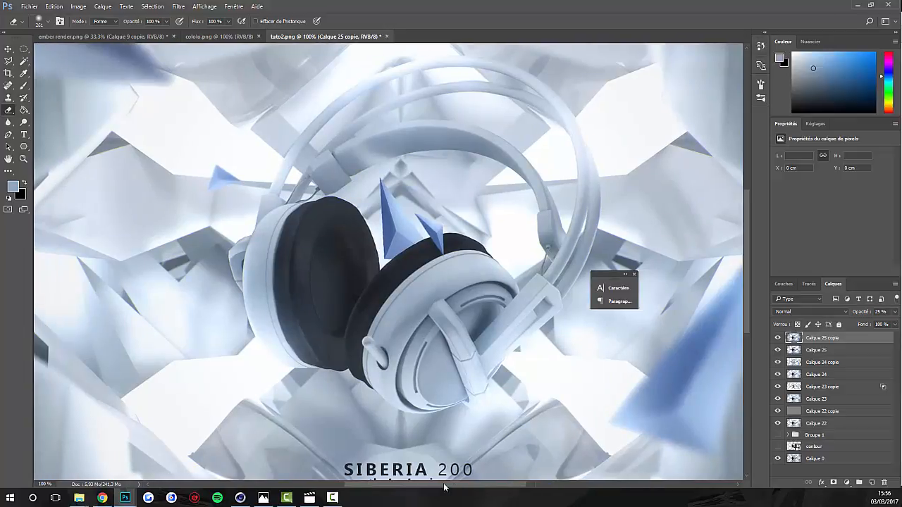
drag(494, 485, 445, 485)
Group all layers from Calque 25 copie down to contour, and compare the artwork with the group hidden and shown.
shift+click(825, 448)
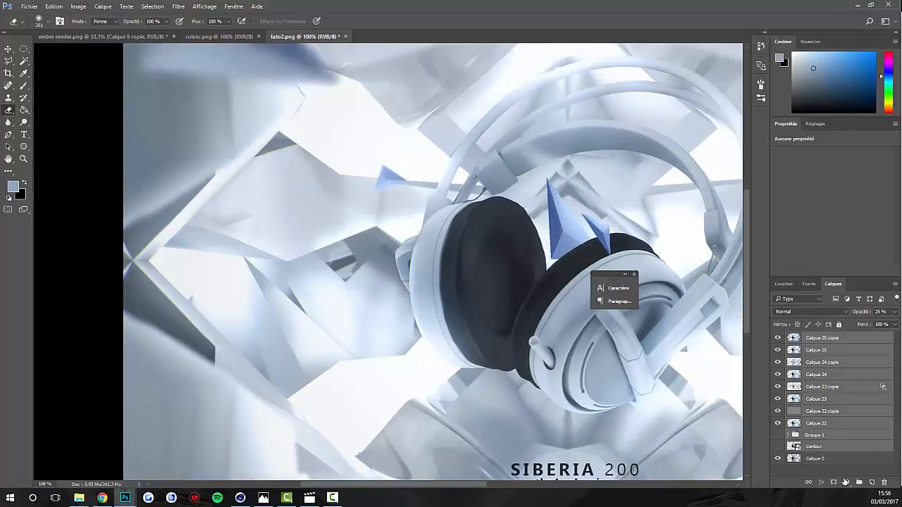
key(ctrl+g)
click(777, 338)
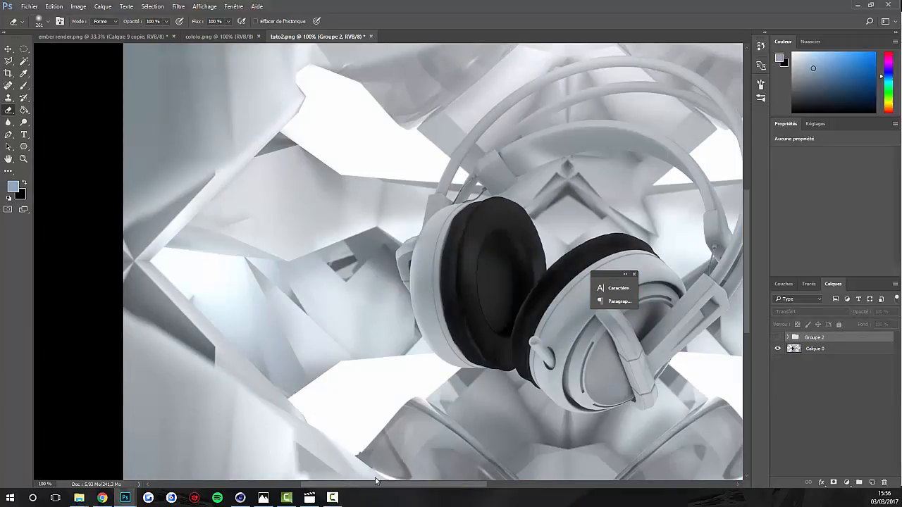
drag(375, 484, 397, 486)
scroll(451, 380, up, 2)
scroll(412, 242, down, 5)
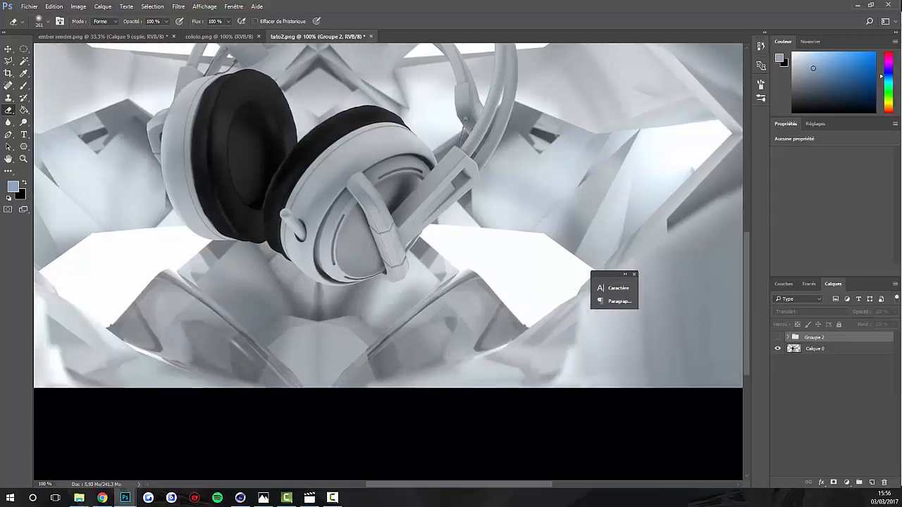
drag(463, 484, 387, 480)
drag(459, 488, 537, 487)
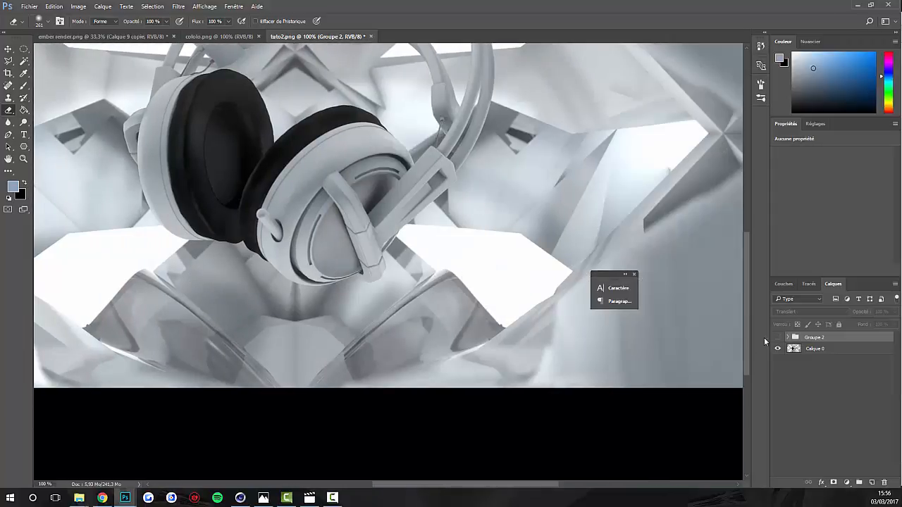
click(777, 337)
Add a new layer above Calque 25 copie inside the group and paint loose 19 px blue-grey strokes on both sides of the headphones.
click(787, 337)
click(821, 348)
key(ctrl+minus)
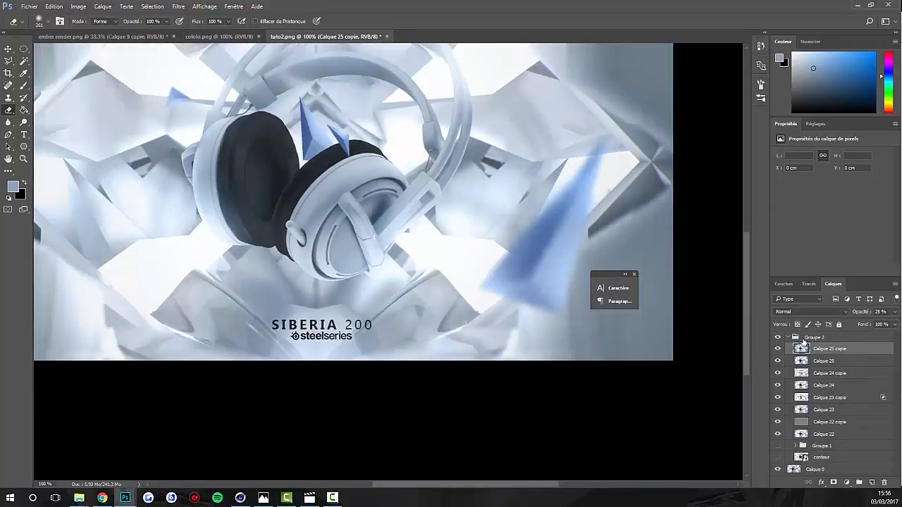
click(873, 483)
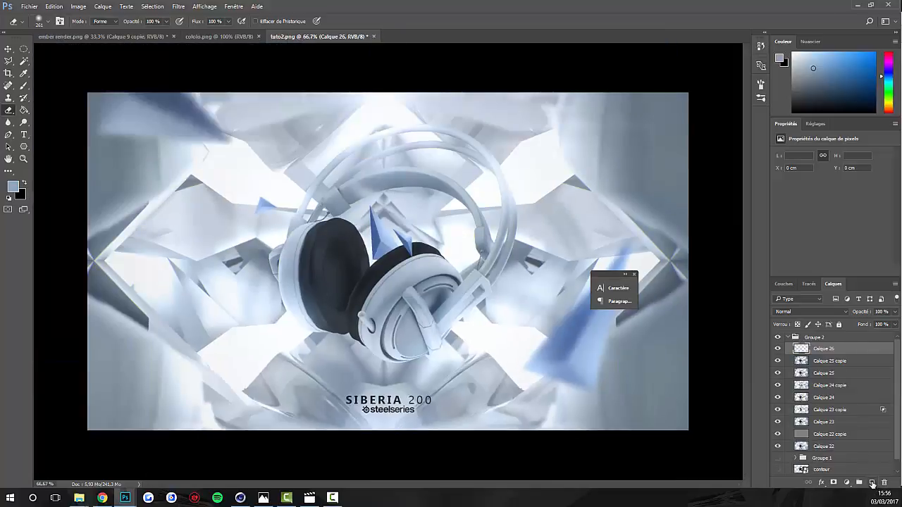
key(b)
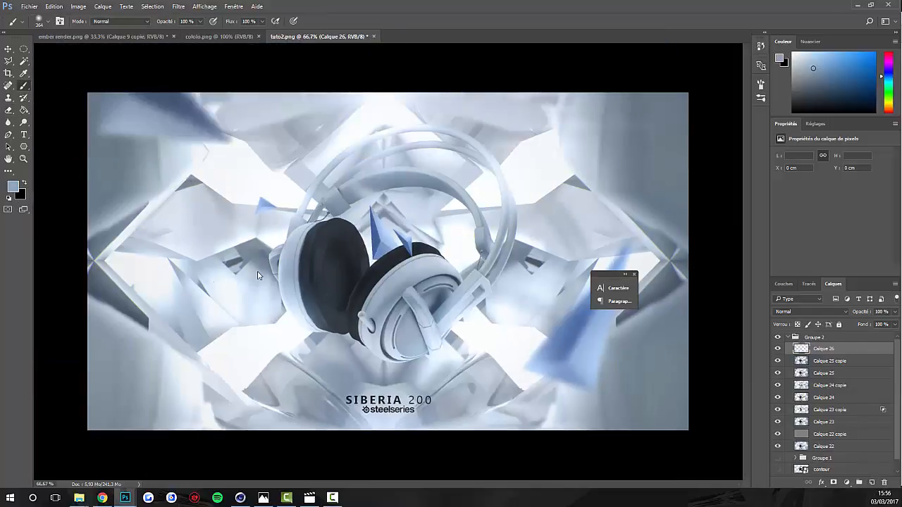
drag(264, 271, 179, 273)
mouse_move(180, 309)
mouse_down()
mouse_move(123, 274)
mouse_move(233, 348)
mouse_move(106, 272)
mouse_move(283, 311)
mouse_up()
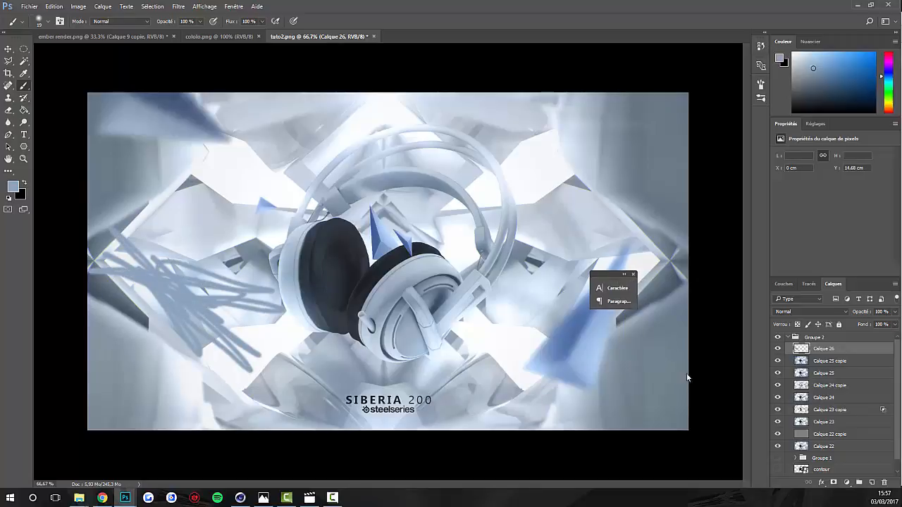
drag(624, 276, 748, 418)
mouse_move(646, 259)
mouse_down()
mouse_move(623, 283)
mouse_move(607, 354)
mouse_move(637, 265)
mouse_move(607, 276)
mouse_move(640, 284)
mouse_move(513, 303)
mouse_move(508, 289)
mouse_move(551, 298)
mouse_move(628, 287)
mouse_move(644, 300)
mouse_move(666, 268)
mouse_move(647, 349)
mouse_up()
Soften the outer ends of the painted strokes on Calque 26 with a soft eraser of about 198 to 246 px.
click(8, 110)
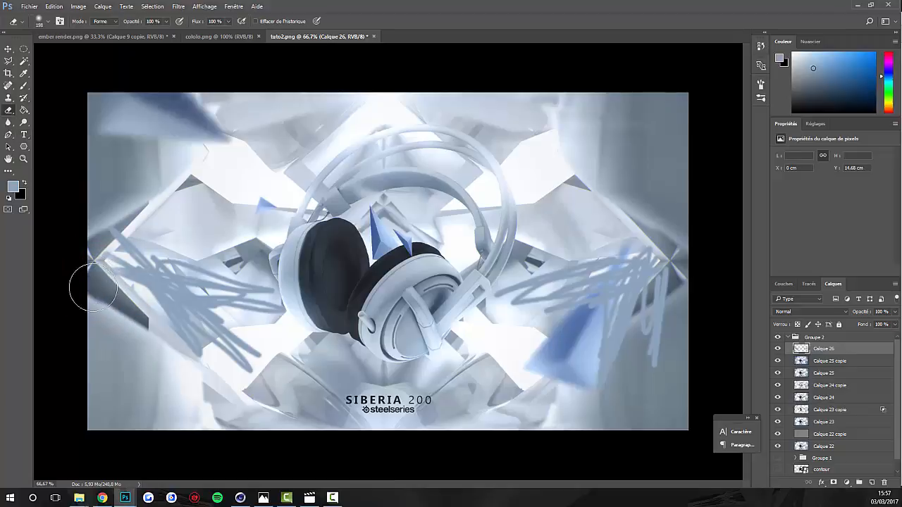
mouse_move(91, 282)
mouse_down()
mouse_move(121, 236)
mouse_move(131, 231)
mouse_move(155, 248)
mouse_up()
alt+right_click(278, 327)
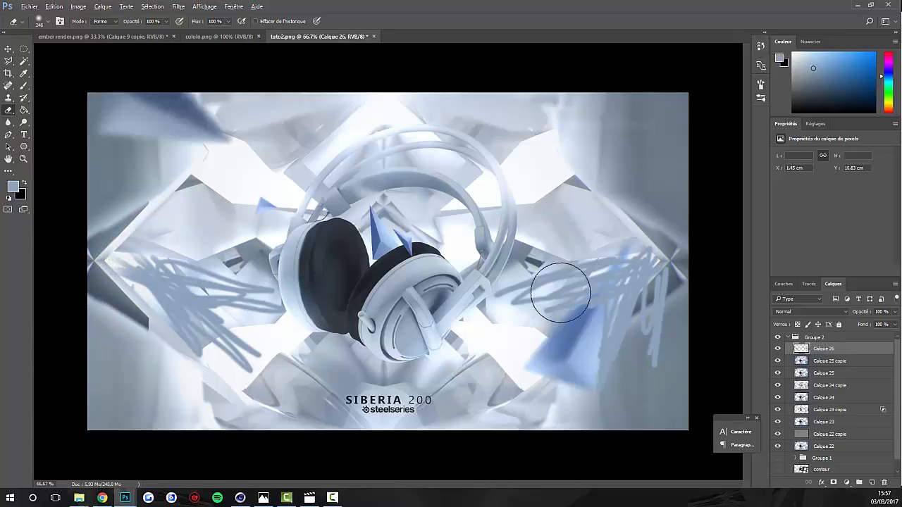
mouse_move(635, 228)
mouse_down()
mouse_move(655, 228)
mouse_move(659, 256)
mouse_up()
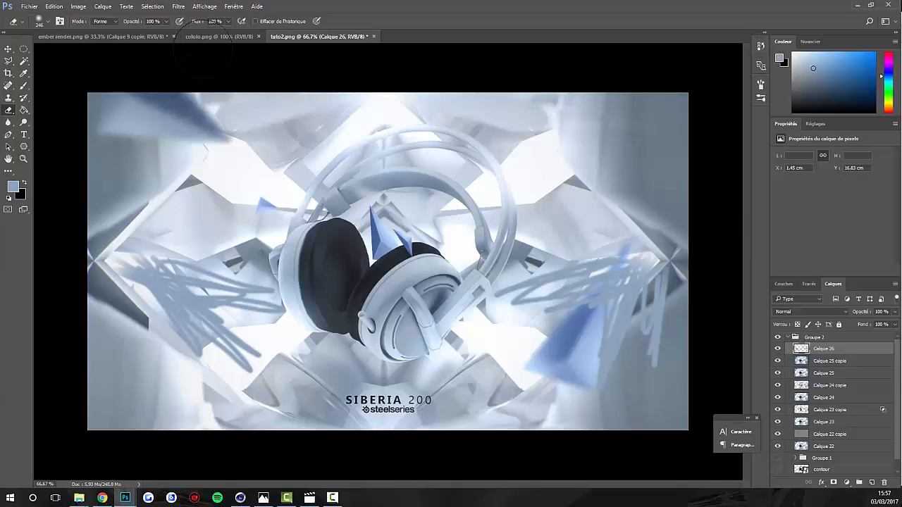
Move the strokes left of the headphones from Calque 26 to their own layer using an elliptical selection, and deselect.
right_click(24, 49)
click(56, 59)
drag(323, 182, 11, 415)
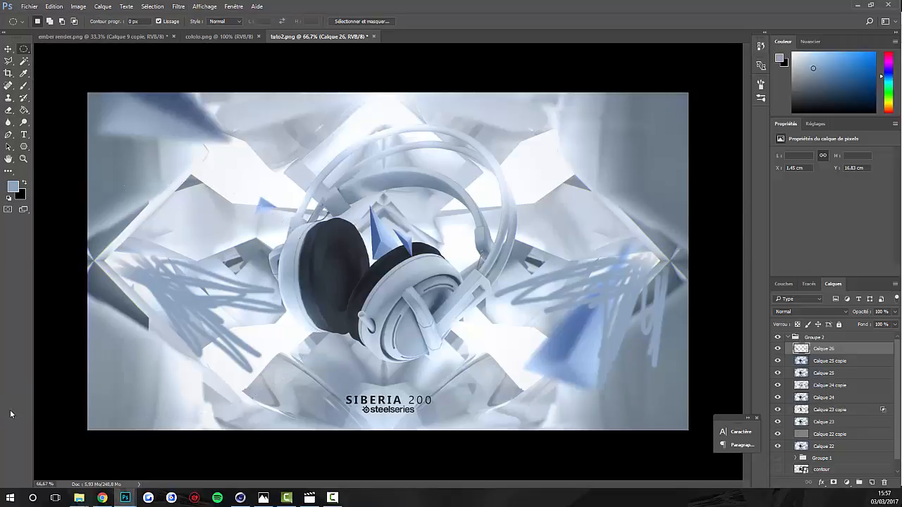
key(ctrl+j)
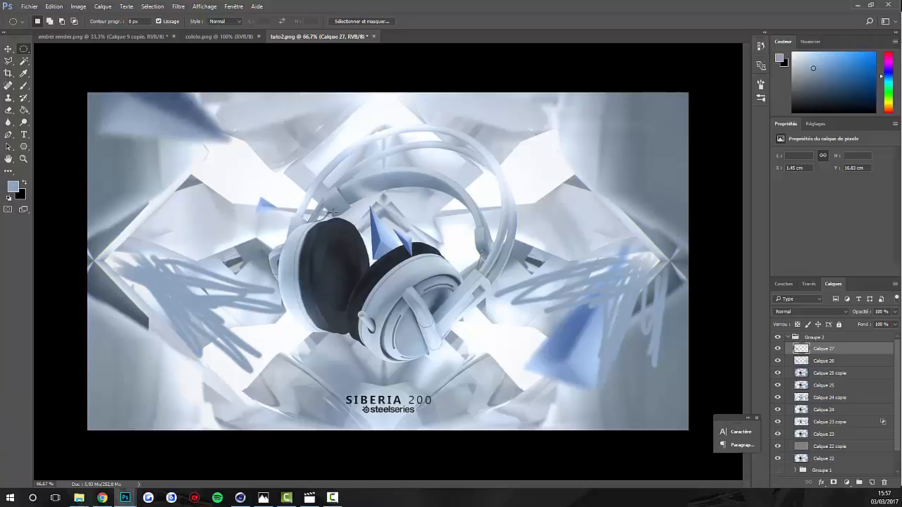
drag(330, 202, 26, 380)
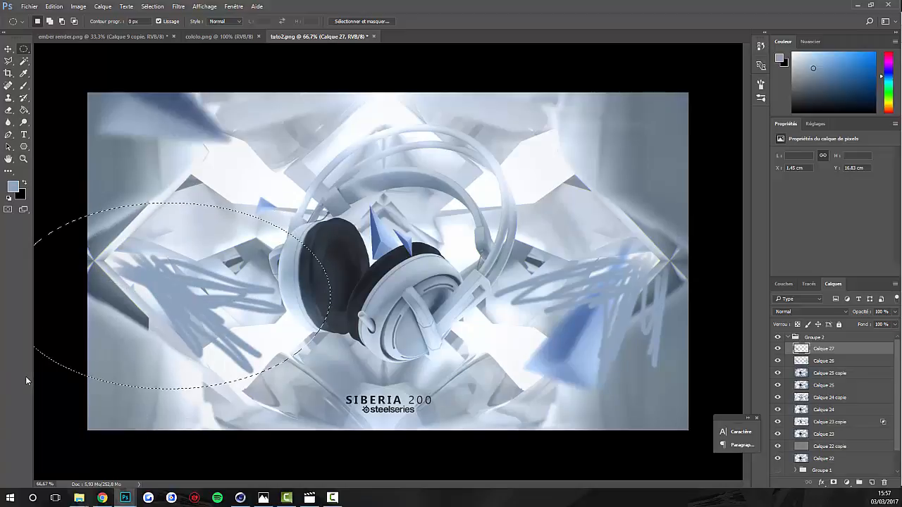
click(821, 361)
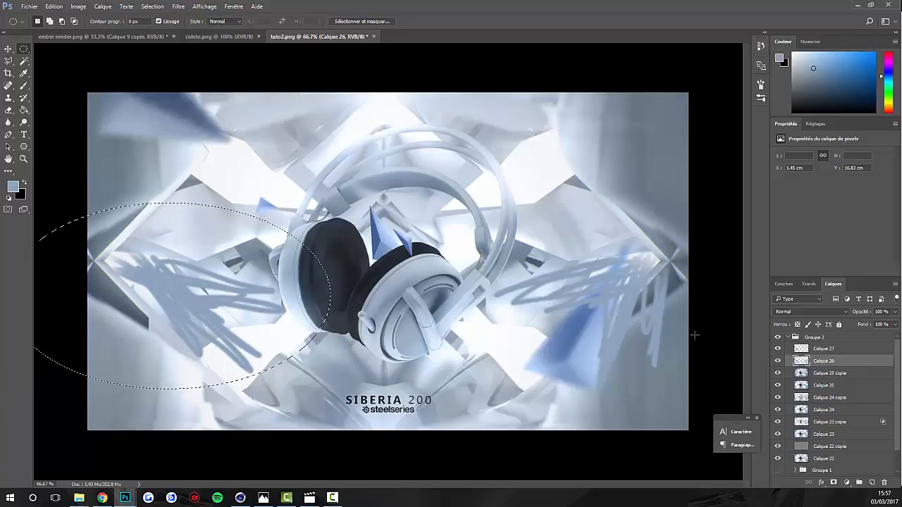
click(294, 272)
Check the separated strokes by toggling Calque 26 and Calque 27, and leave Calque 27 hidden.
click(778, 350)
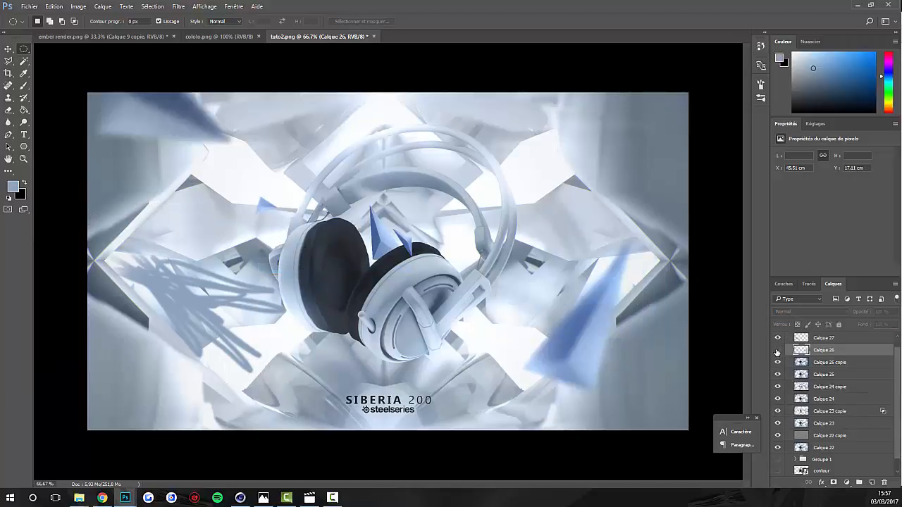
click(778, 349)
click(778, 338)
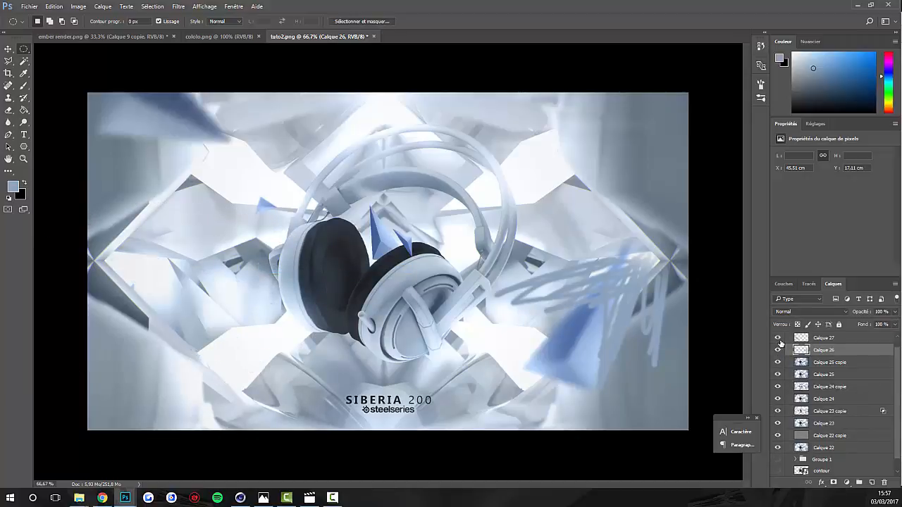
click(778, 338)
click(778, 339)
click(176, 7)
mouse_move(192, 137)
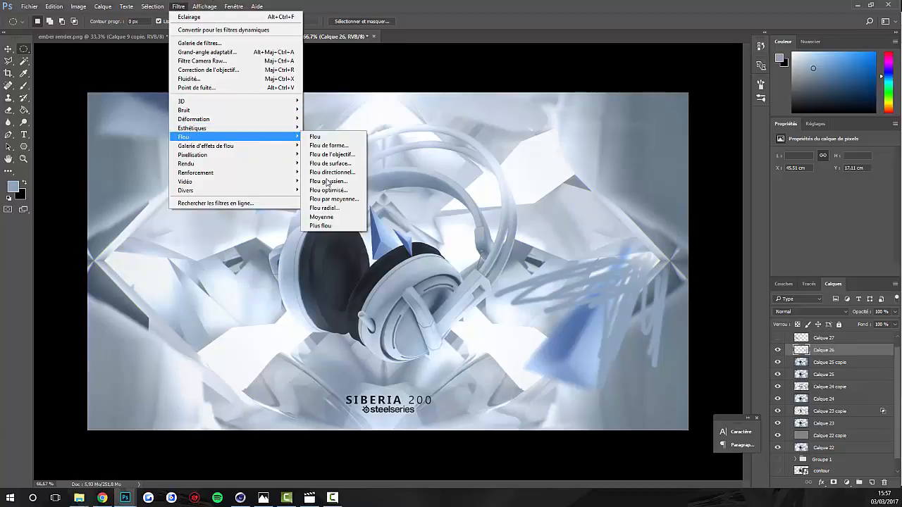
click(338, 172)
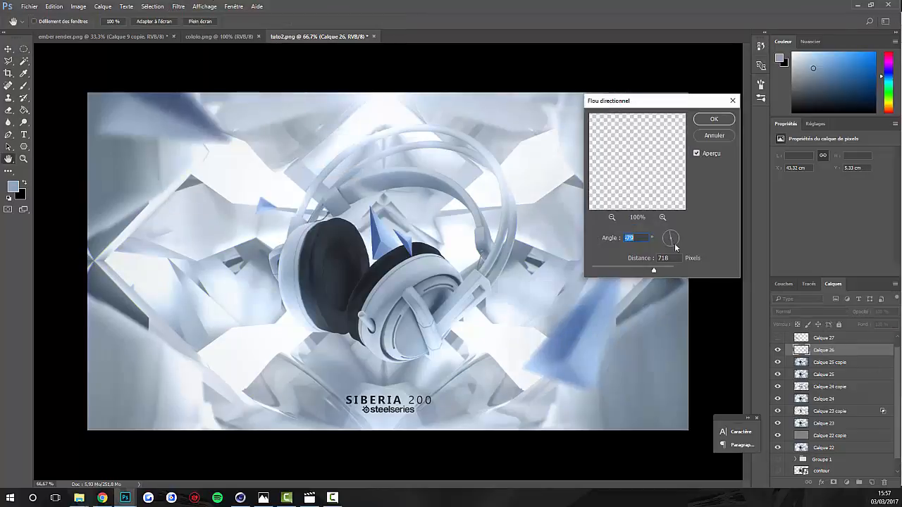
drag(671, 246, 666, 248)
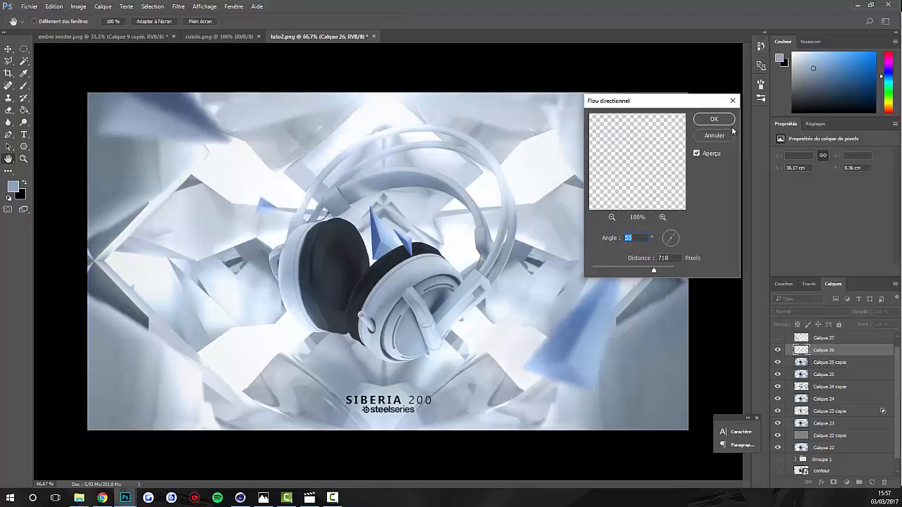
click(722, 139)
Set Calque 26 to the Superposition blend mode and apply a directional blur with a 29° angle and 473-pixel distance.
click(794, 313)
click(799, 379)
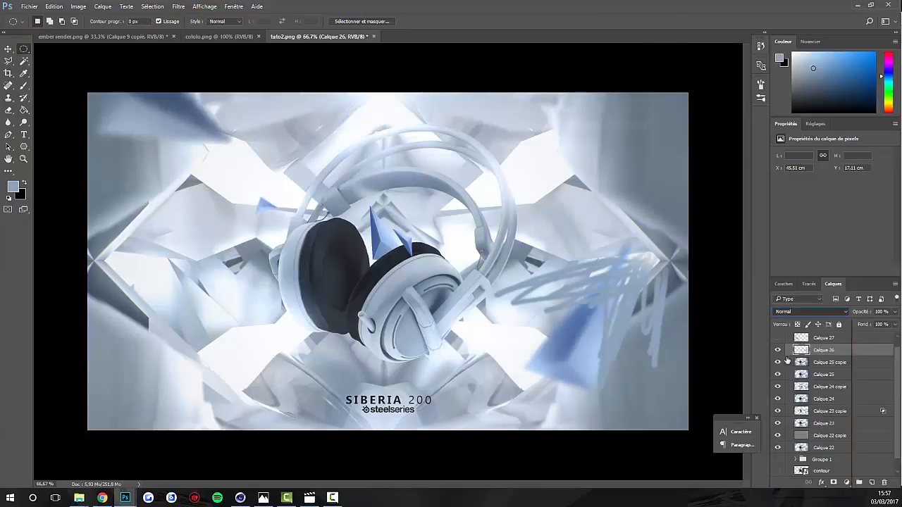
click(181, 7)
mouse_move(200, 137)
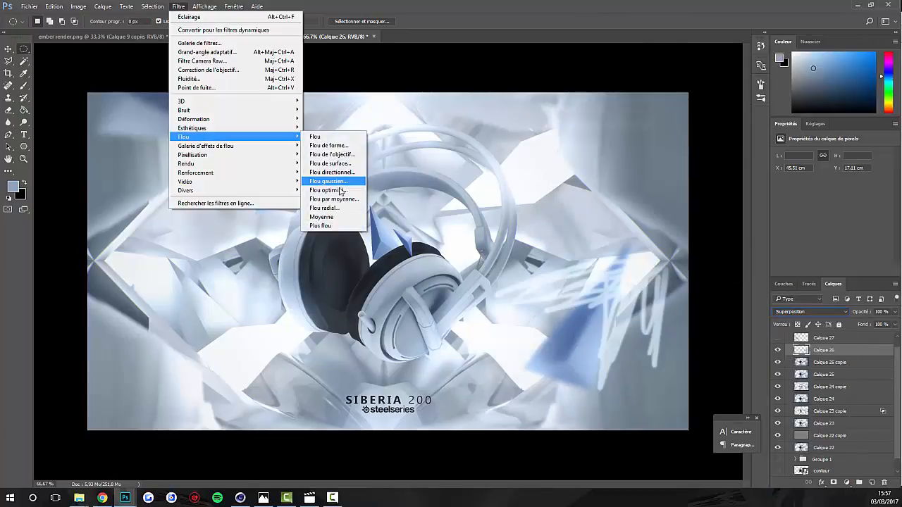
click(342, 189)
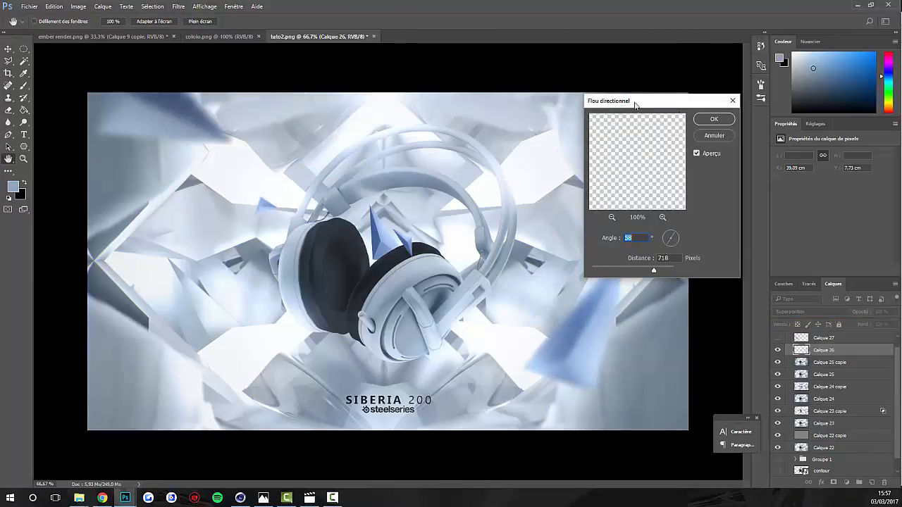
drag(635, 105, 286, 104)
drag(319, 237, 317, 244)
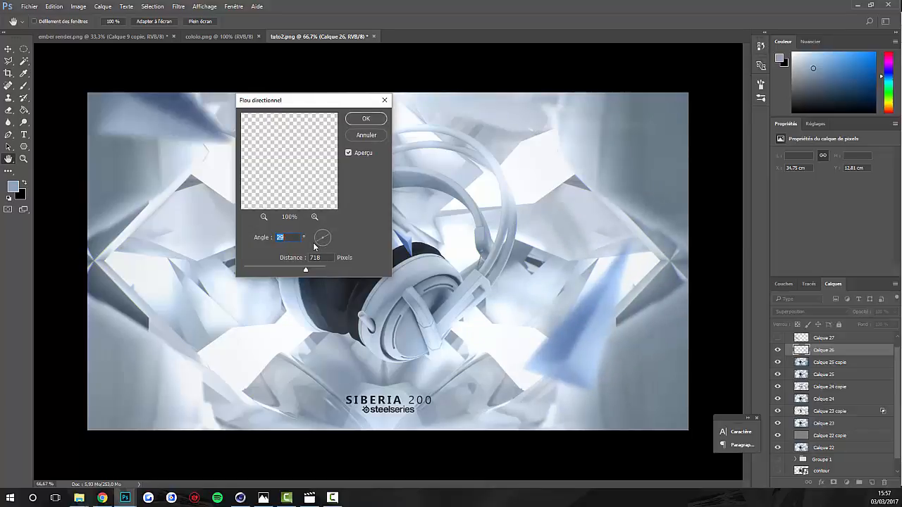
drag(299, 271, 297, 271)
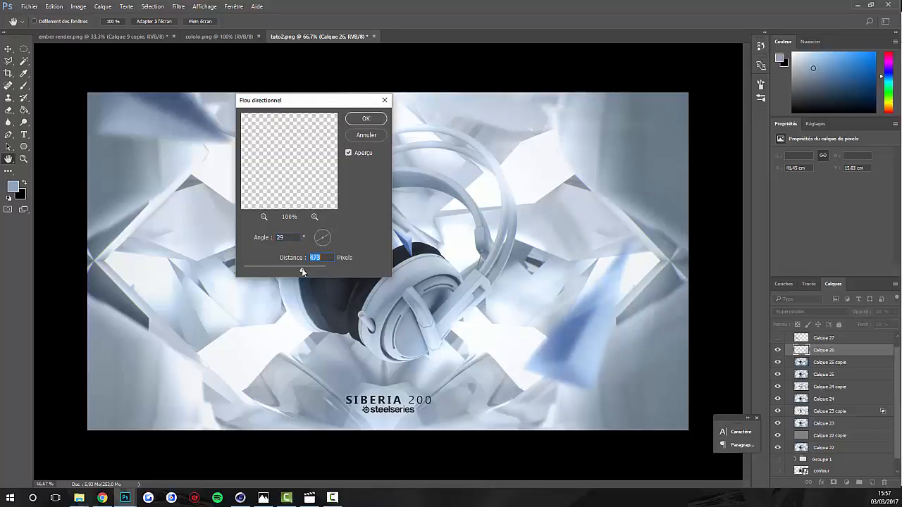
key(Return)
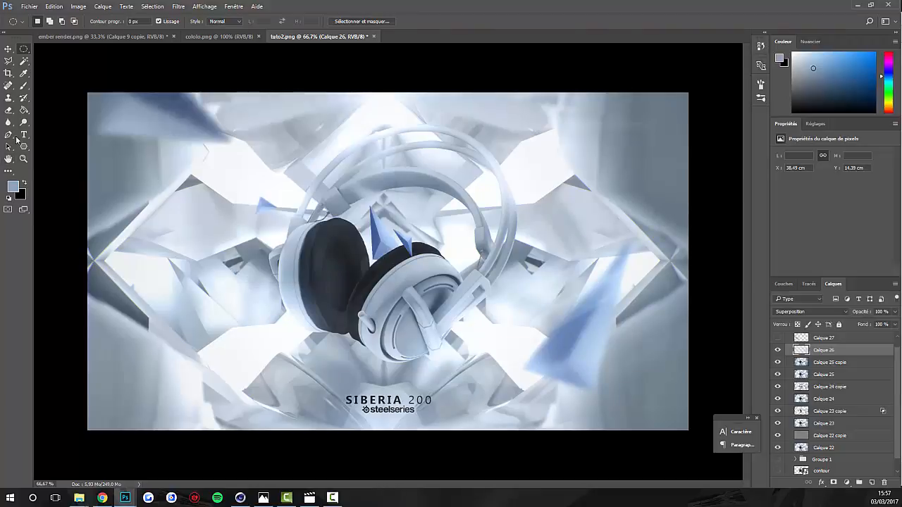
Erase the blurred streaks of Calque 26 around the large blue shard with a soft eraser, reducing it to about 57 to 77 px.
click(8, 109)
key(bracketright)
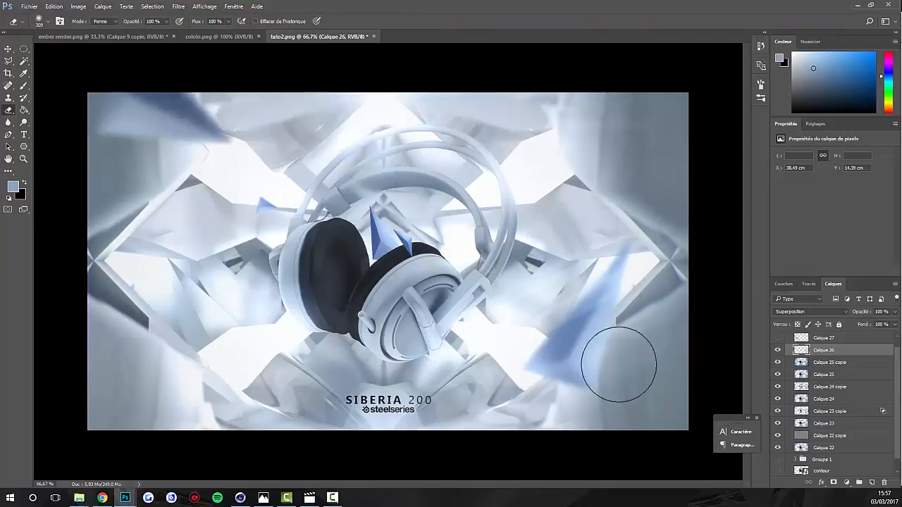
mouse_move(618, 364)
mouse_down()
mouse_move(576, 353)
mouse_move(585, 323)
mouse_up()
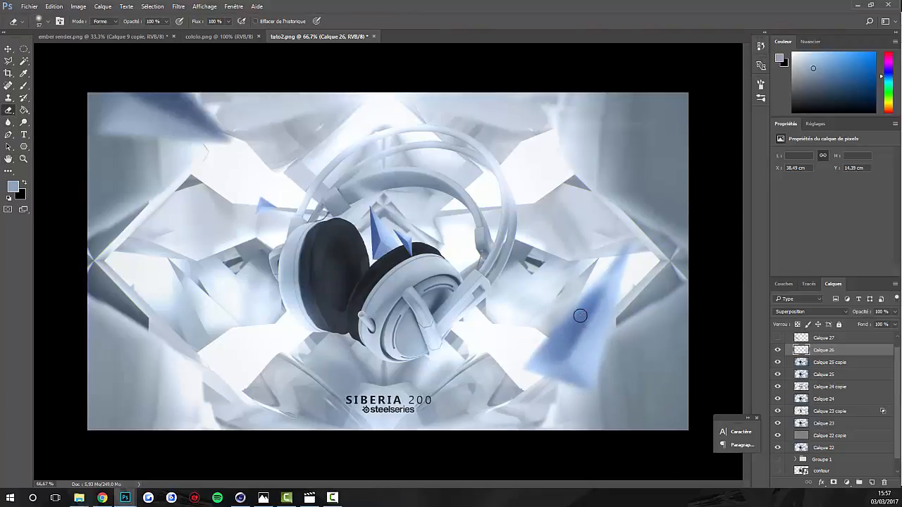
key(ctrl+plus)
drag(488, 484, 545, 471)
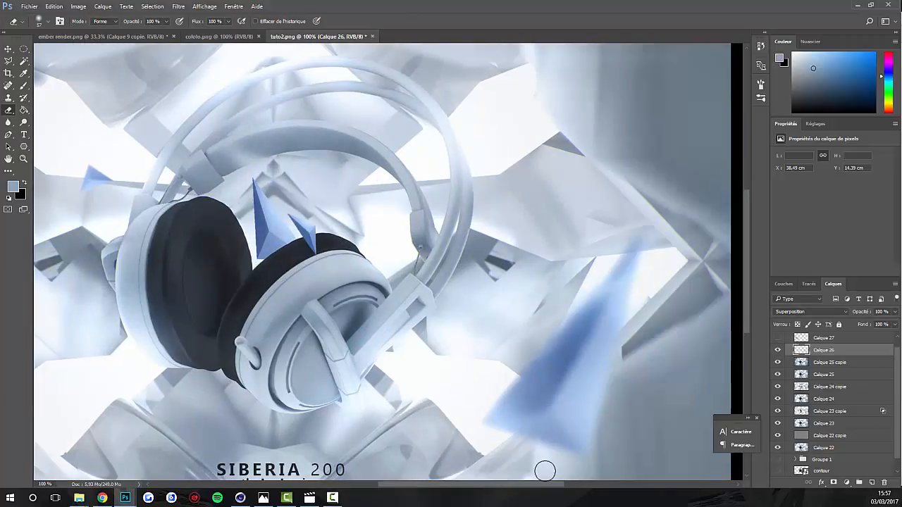
alt+right_click(576, 366)
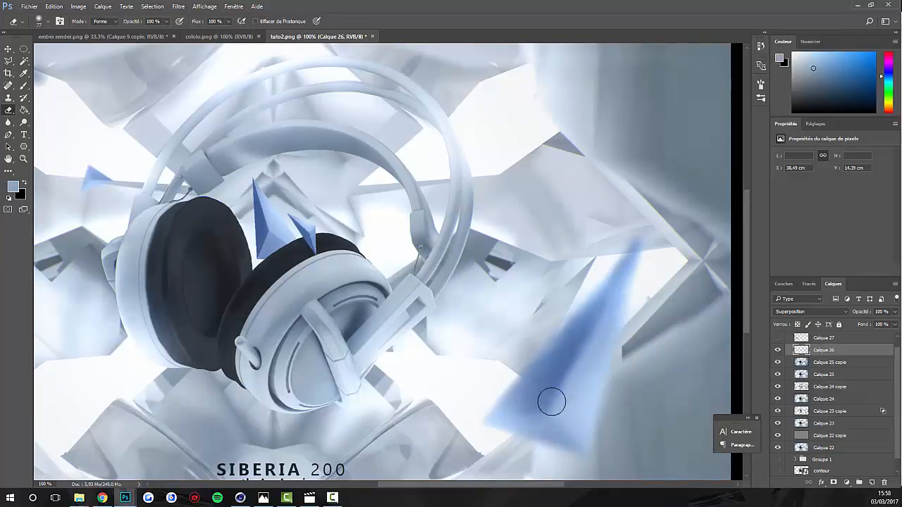
Fade the outer parts of Calque 26's streaks right of the headphones with a soft eraser of about 261 px.
key(ctrl+minus)
key(ctrl+minus)
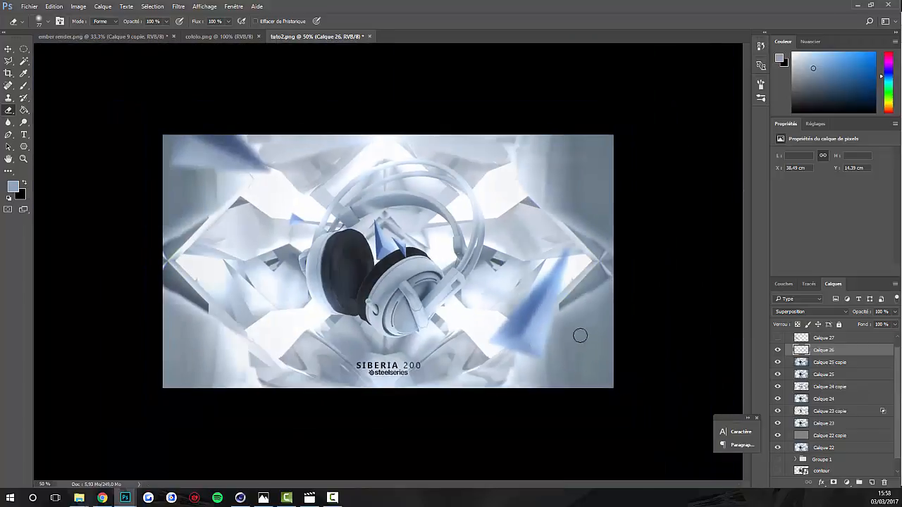
alt+right_click(567, 198)
mouse_move(580, 219)
mouse_down()
mouse_move(586, 226)
mouse_move(565, 231)
mouse_up()
alt+right_click(554, 227)
alt+right_click(553, 215)
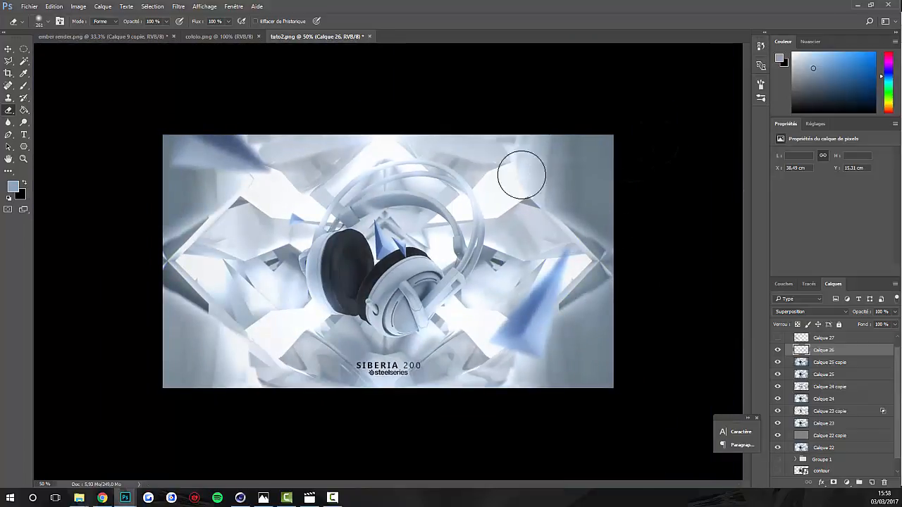
drag(585, 320, 630, 270)
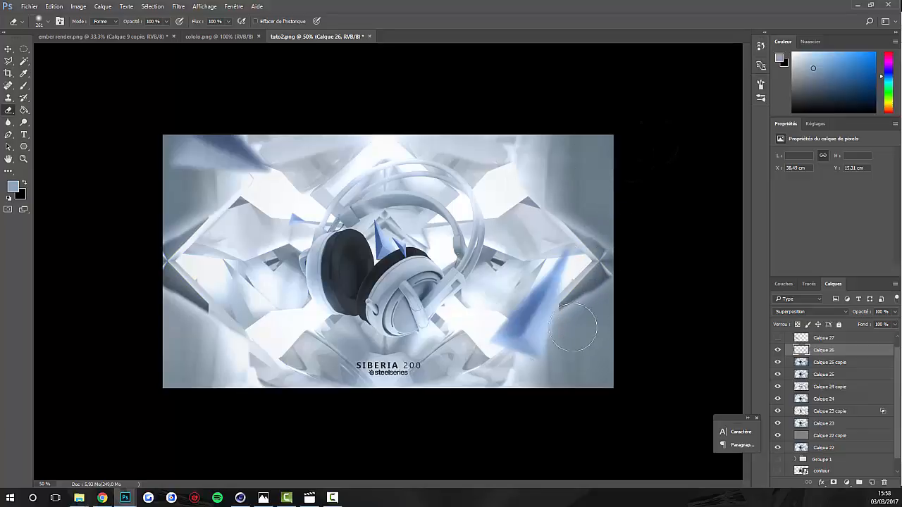
mouse_move(496, 246)
mouse_down()
mouse_move(484, 289)
mouse_move(500, 308)
mouse_up()
Show Calque 27, set it to Superposition and apply a directional blur with a -32° angle and 473-pixel distance.
click(778, 337)
click(819, 339)
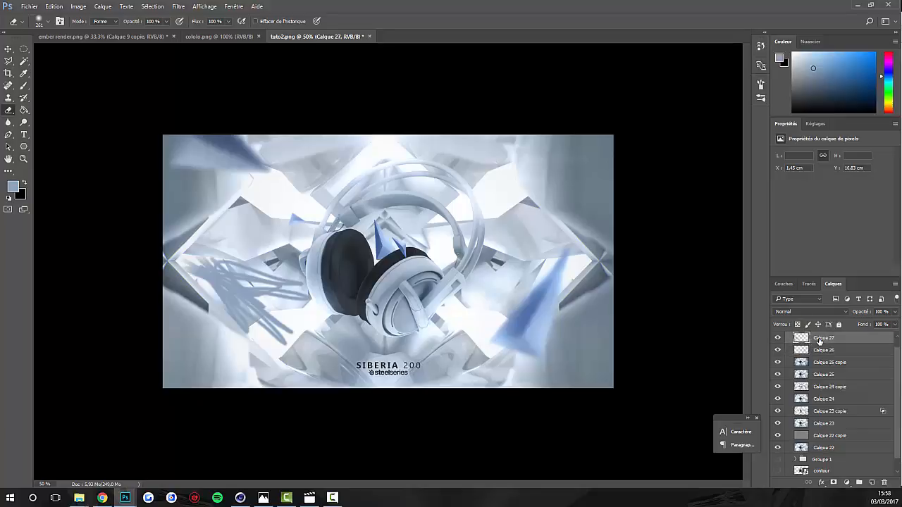
click(810, 311)
click(799, 372)
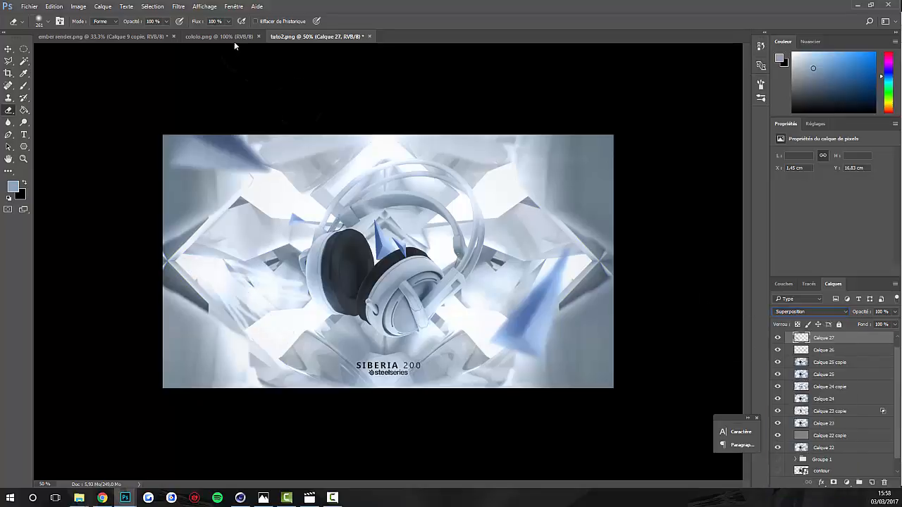
click(178, 6)
mouse_move(212, 137)
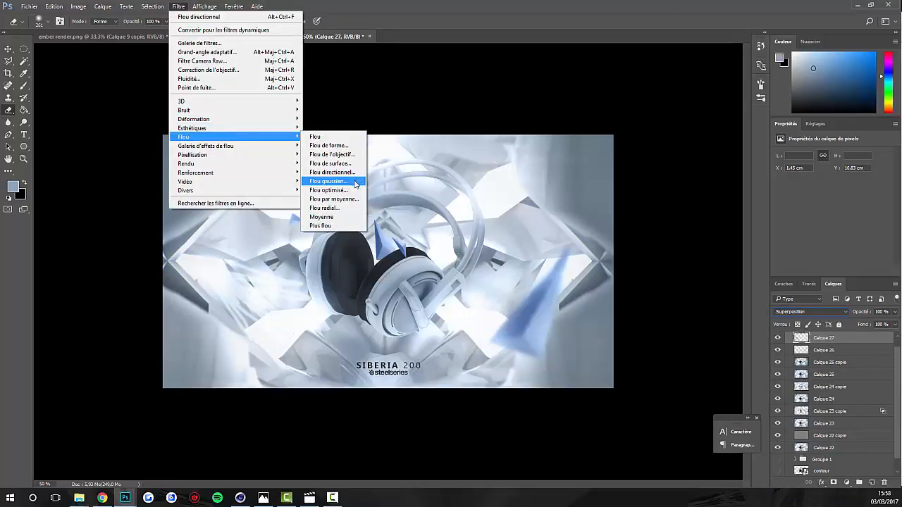
click(351, 173)
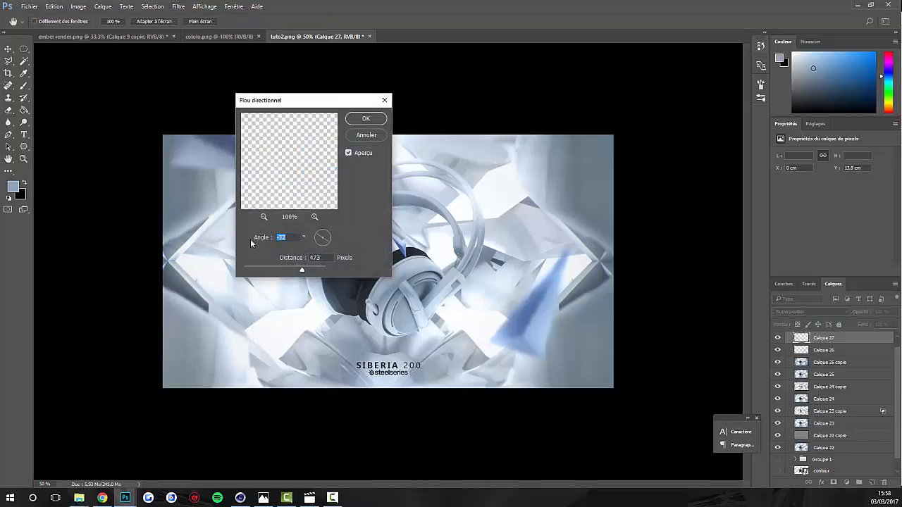
key(Return)
Fade the outer parts of Calque 27's streaks left of the headphones with a large soft eraser of about 257 to 453 px.
key(e)
alt+right_click(218, 296)
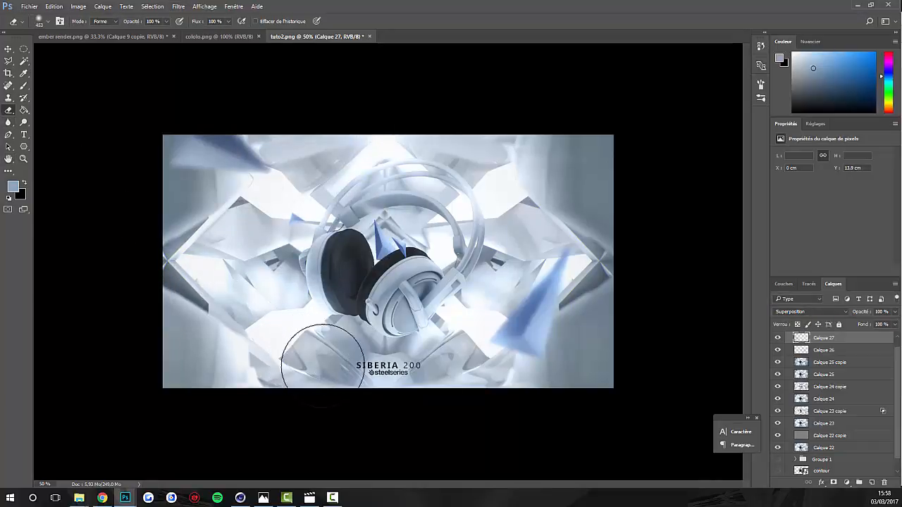
click(143, 238)
alt+right_click(167, 241)
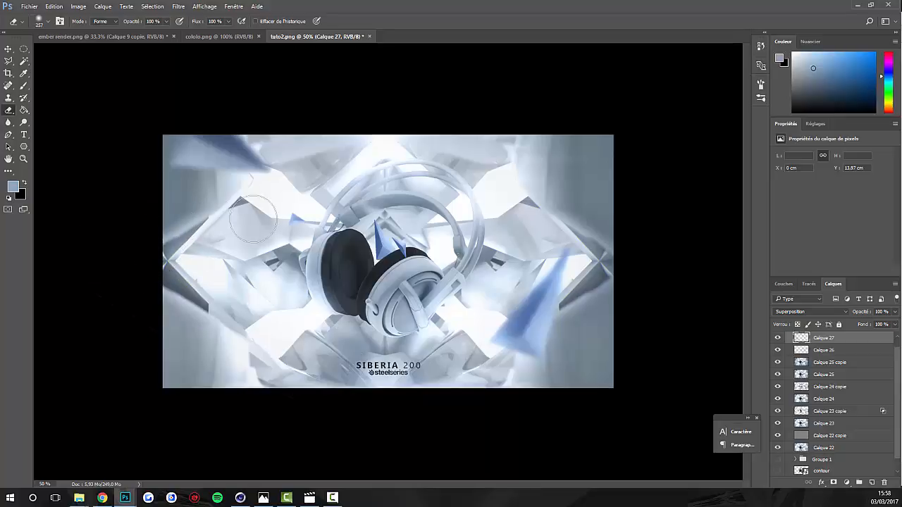
scroll(639, 115, down, 5)
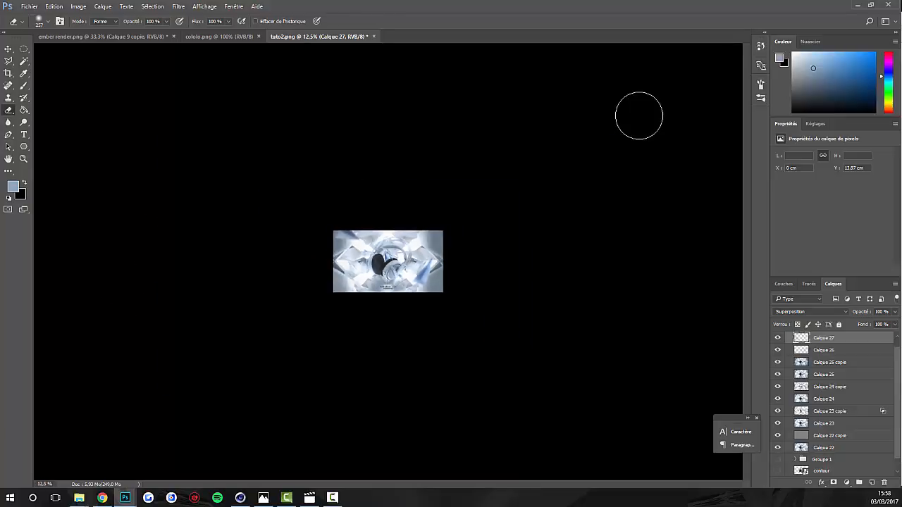
scroll(639, 116, up, 3)
scroll(639, 116, up, 3)
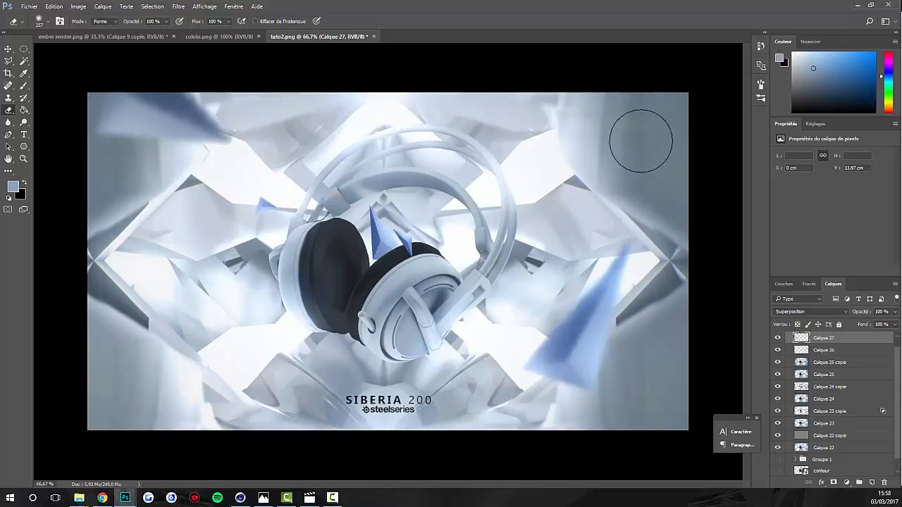
click(845, 483)
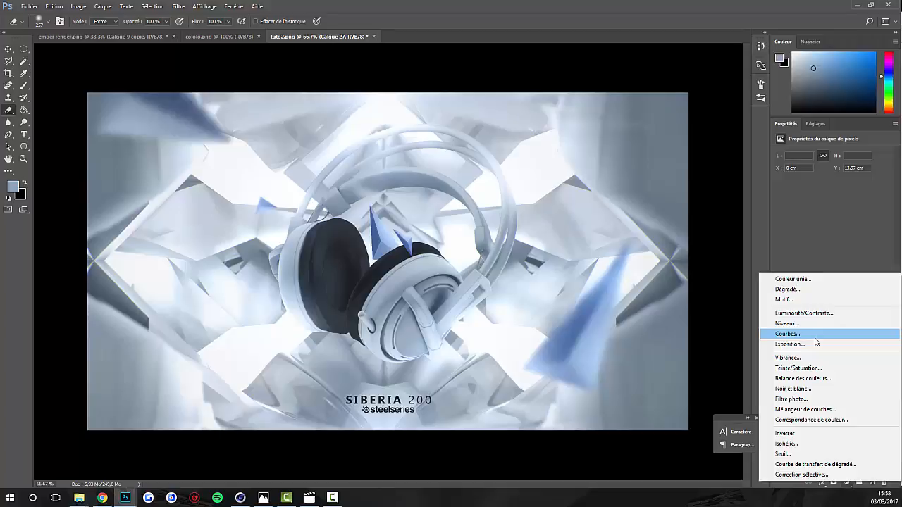
click(754, 337)
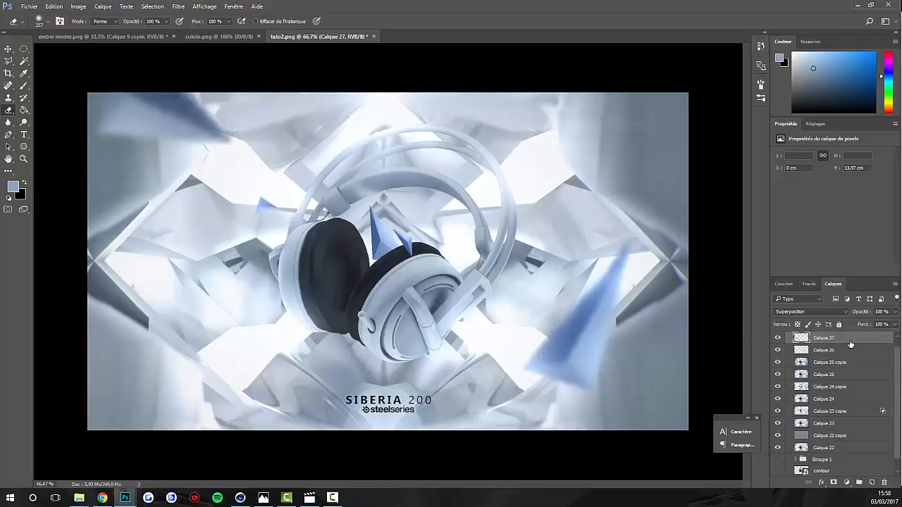
Stamp all visible layers into a new merged layer, duplicate it and sharpen the copy with the Plus net filter.
key(ctrl+alt+shift+e)
key(ctrl+j)
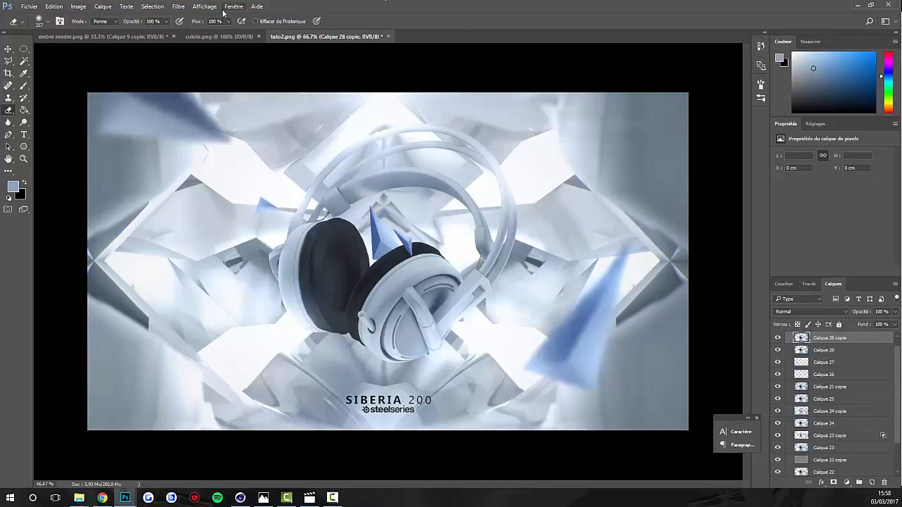
click(181, 6)
mouse_move(199, 155)
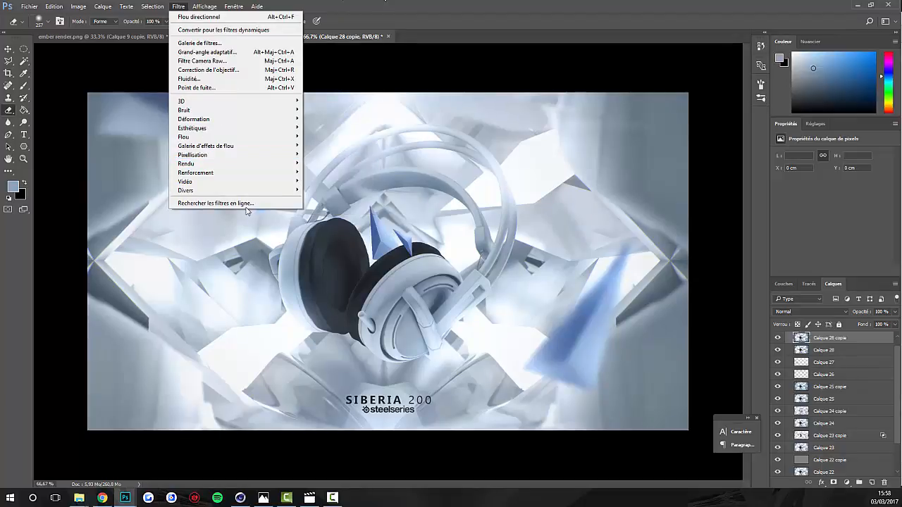
mouse_move(215, 174)
click(321, 207)
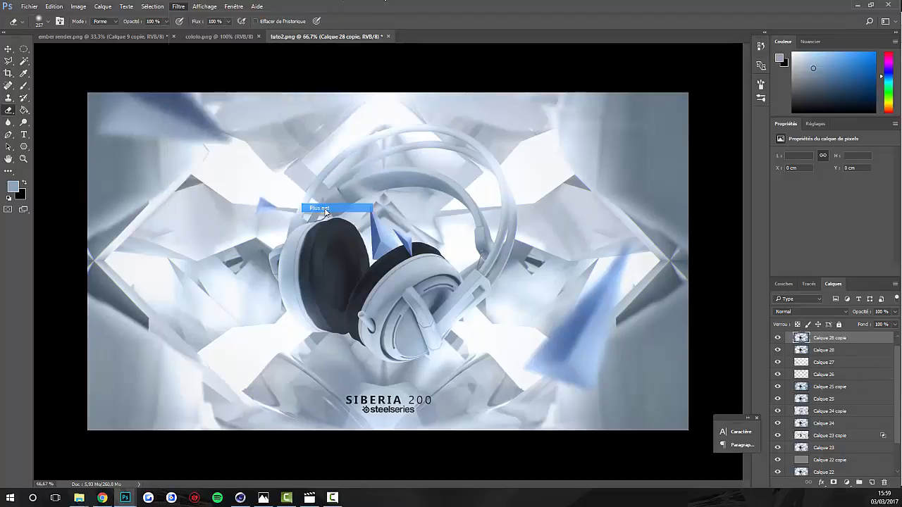
Erase the over-sharpened edges of the headphones on Calque 28 copie with a small soft eraser of about 15 to 51 px.
key(ctrl+1)
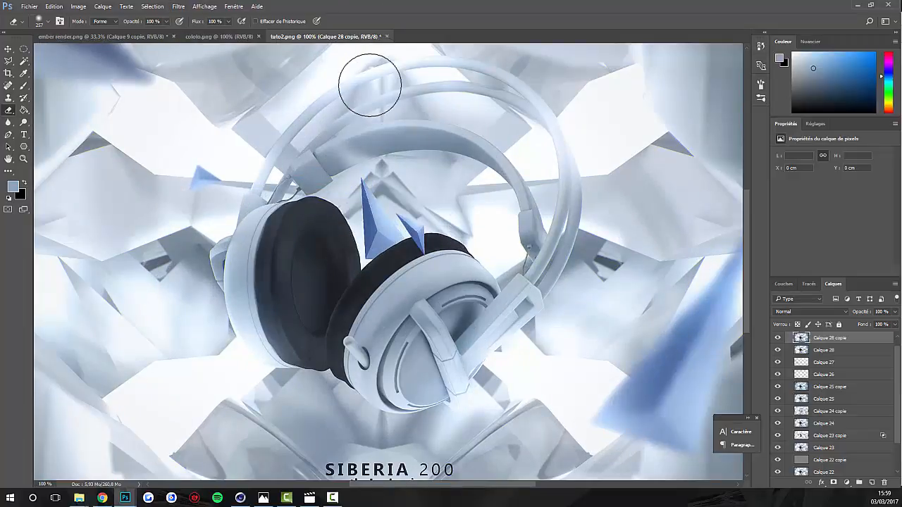
alt+drag(355, 201, 314, 204)
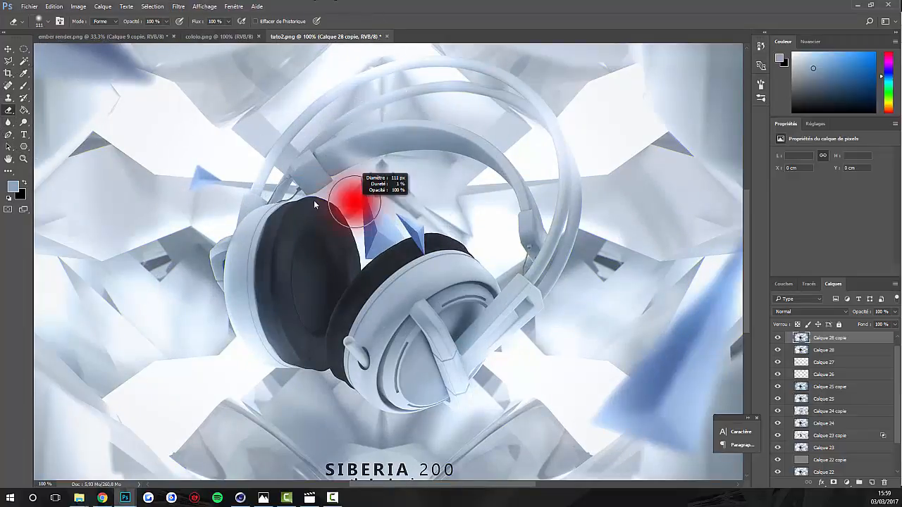
key(ctrl+plus)
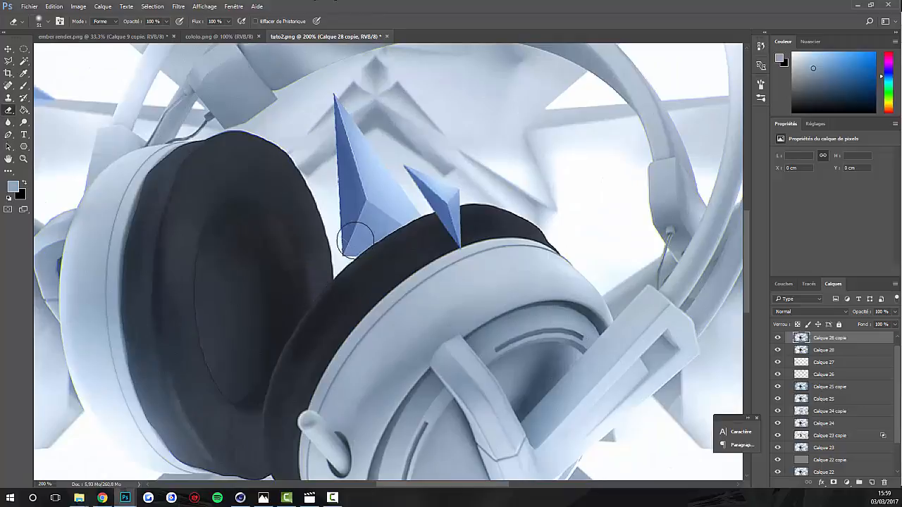
alt+drag(576, 260, 565, 260)
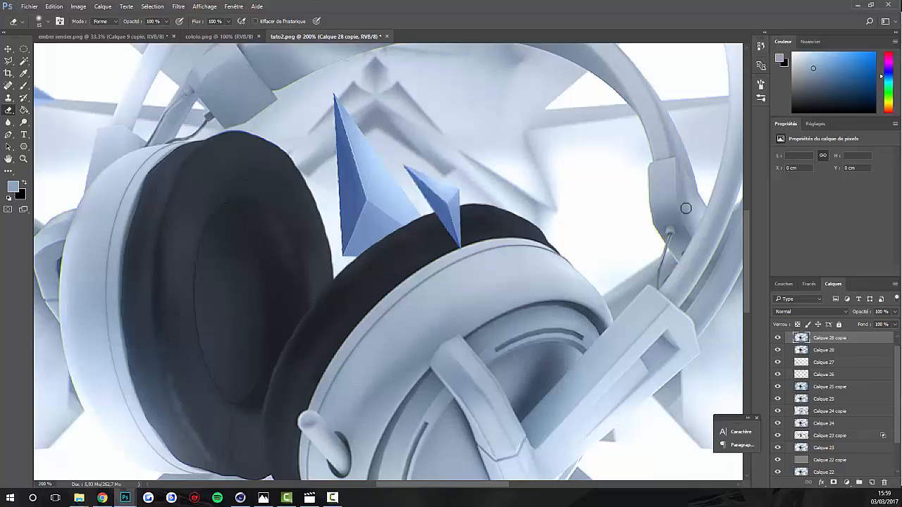
scroll(250, 174, up, 2)
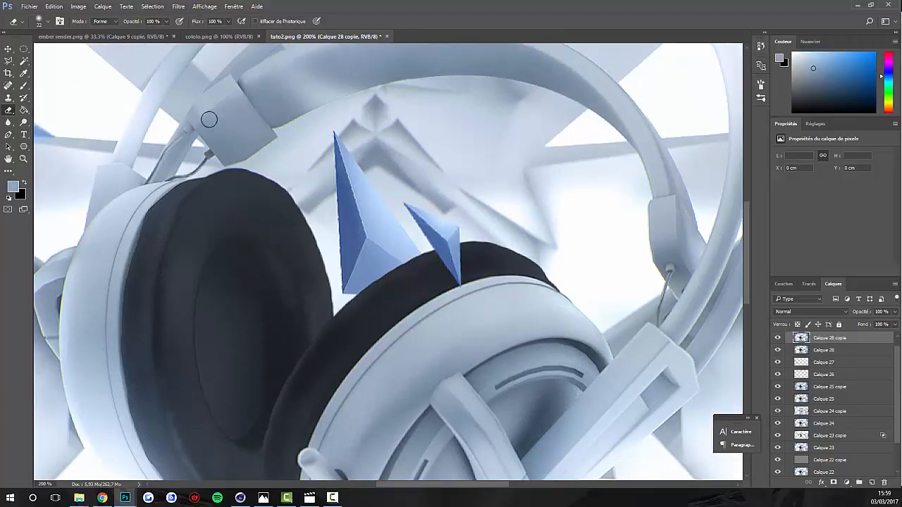
scroll(211, 121, up, 2)
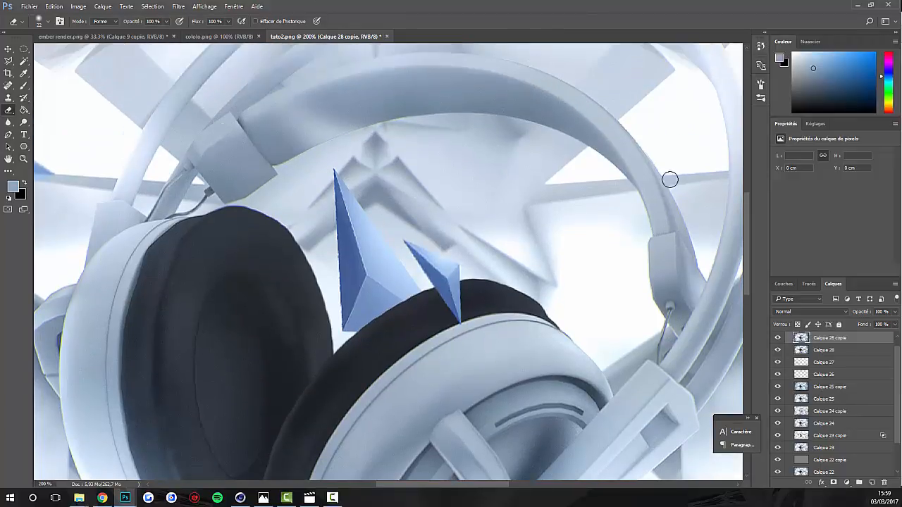
scroll(592, 409, down, 5)
scroll(567, 450, down, 5)
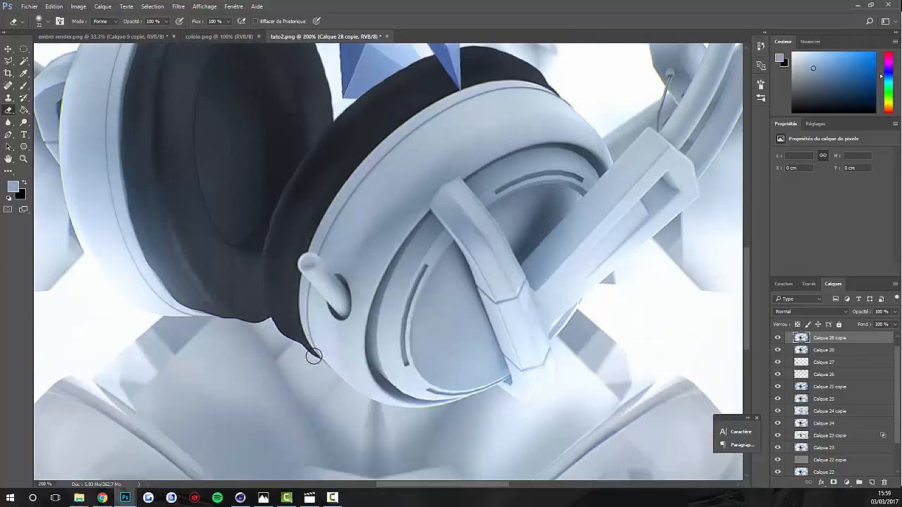
Fade the sharpening around the lower earcup and the SIBERIA 200 lettering with a soft eraser of about 54 to 92 px.
key(ctrl+minus)
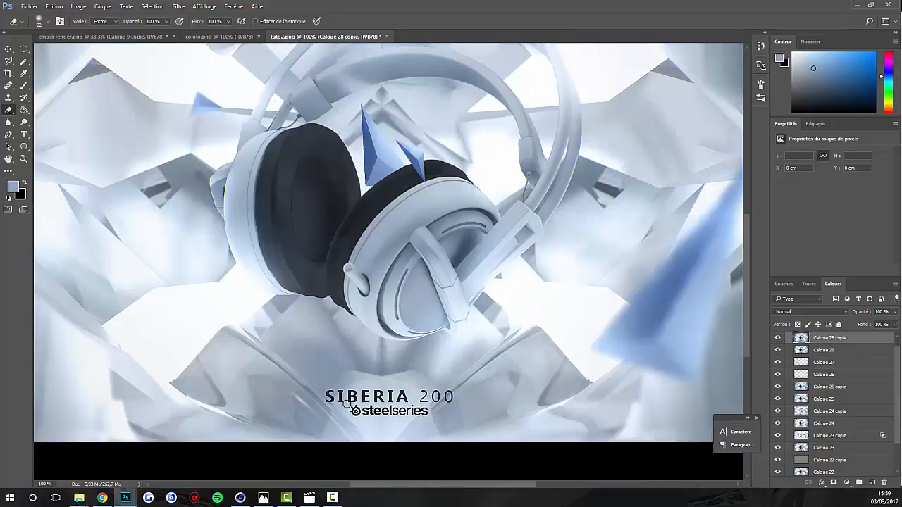
key(ctrl+plus)
key(ctrl+plus)
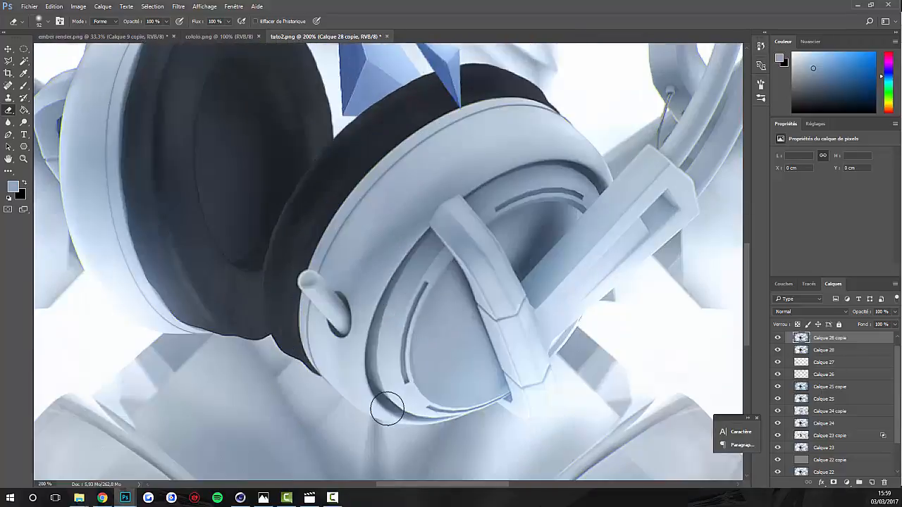
scroll(459, 378, down, 10)
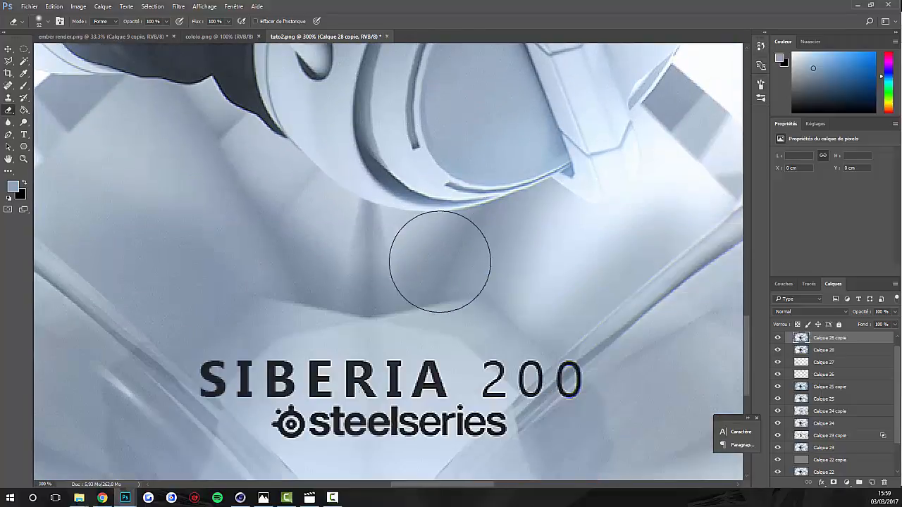
alt+right_click(467, 327)
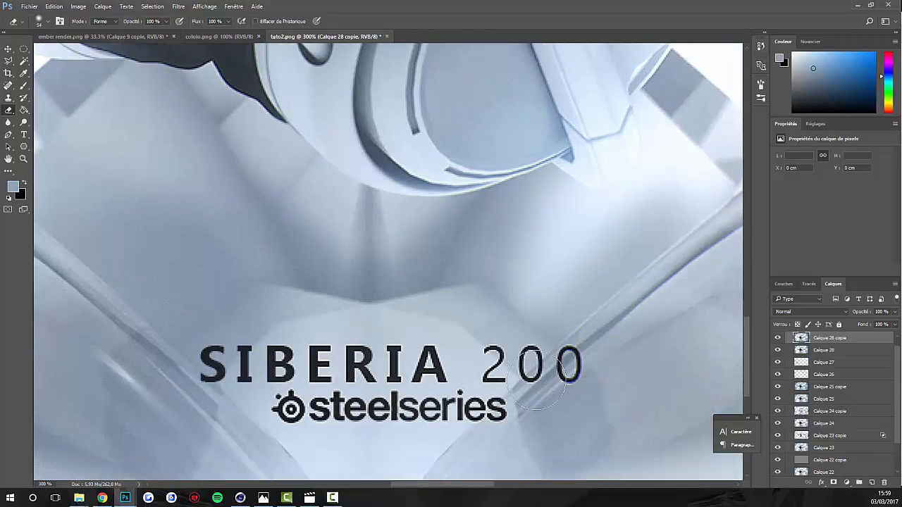
key(ctrl+minus)
key(ctrl+minus)
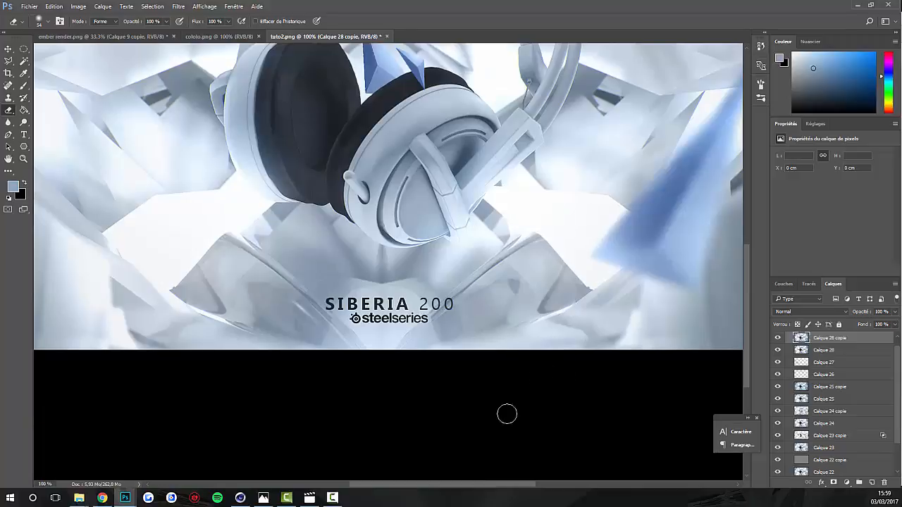
Fade the sharpening in the background around the headphones with a soft eraser of about 189 px.
scroll(507, 413, up, 4)
scroll(405, 295, up, 2)
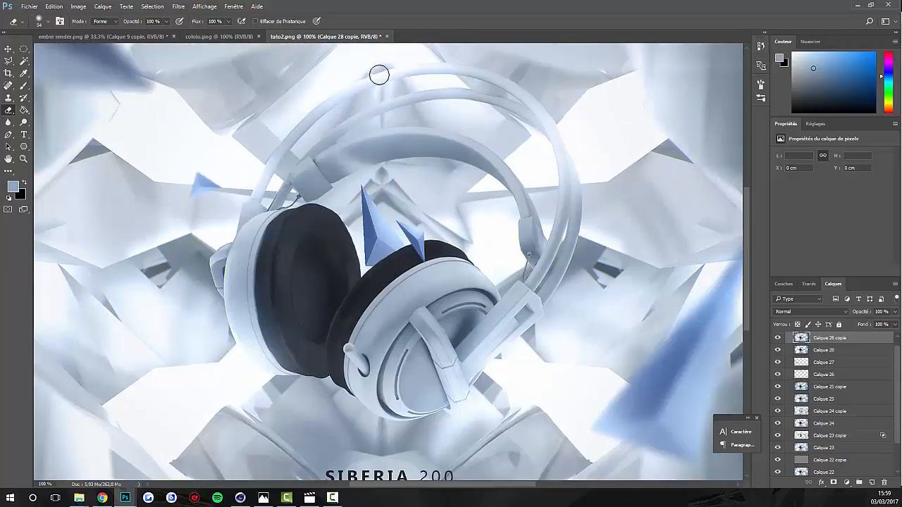
key(ctrl+minus)
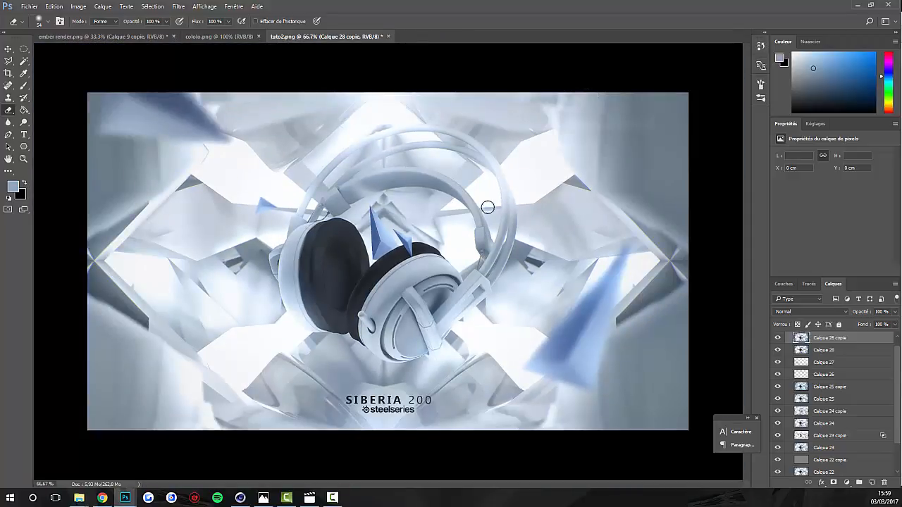
drag(599, 260, 629, 259)
Add a Courbes adjustment layer above Calque 28 copie and mask out its centre with a soft black brush of about 1855 px.
click(846, 482)
click(771, 343)
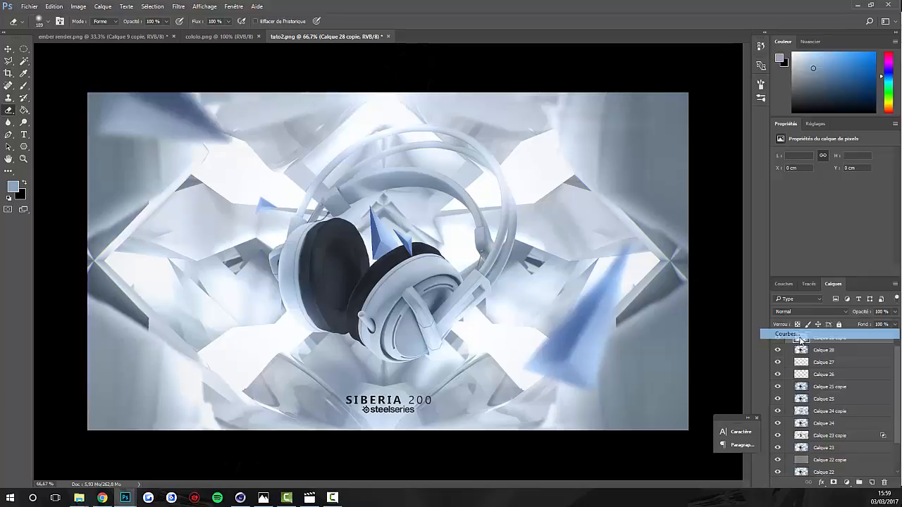
click(24, 85)
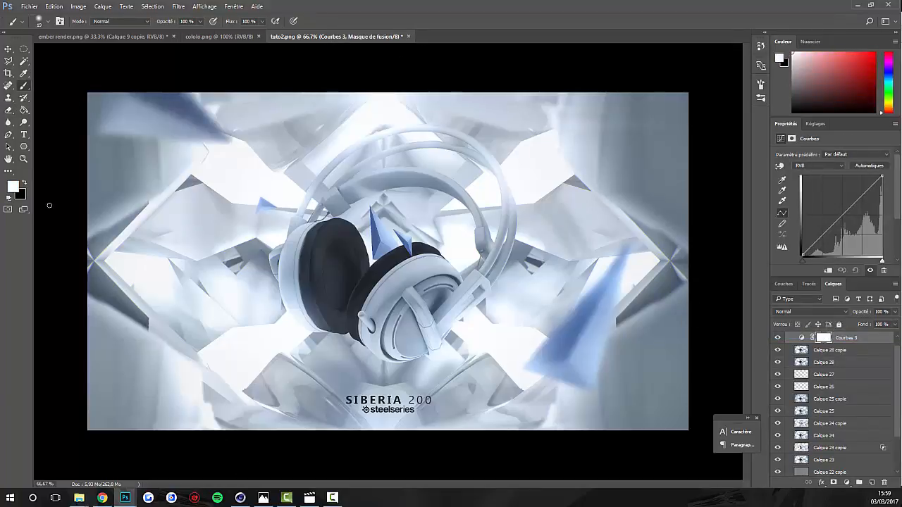
click(24, 183)
click(13, 186)
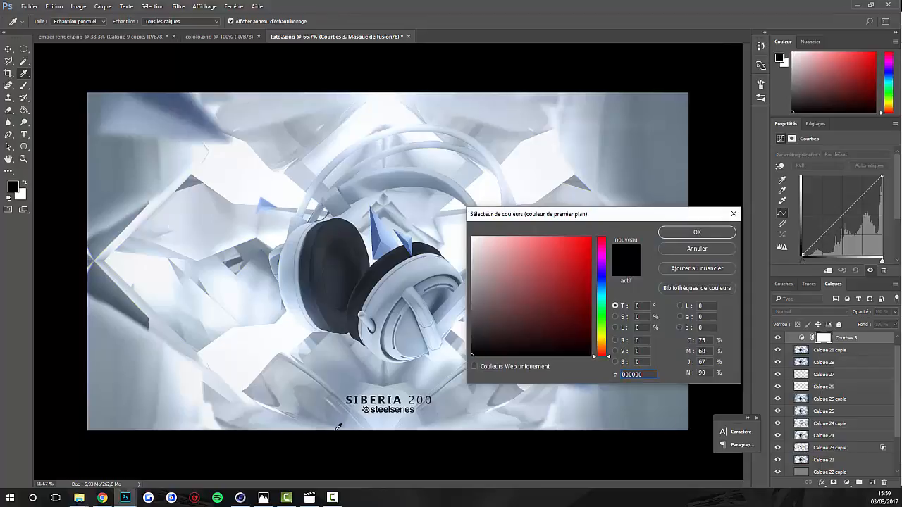
key(Return)
drag(382, 281, 615, 280)
drag(399, 268, 458, 256)
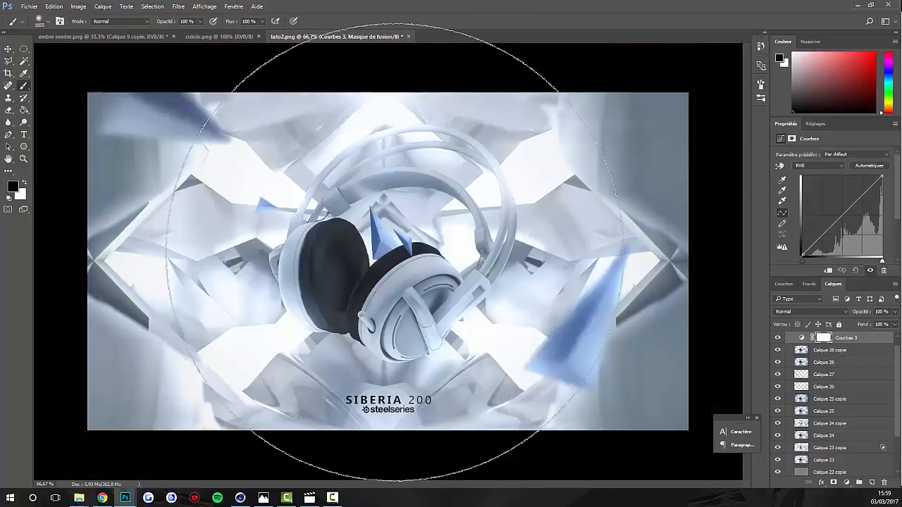
click(392, 252)
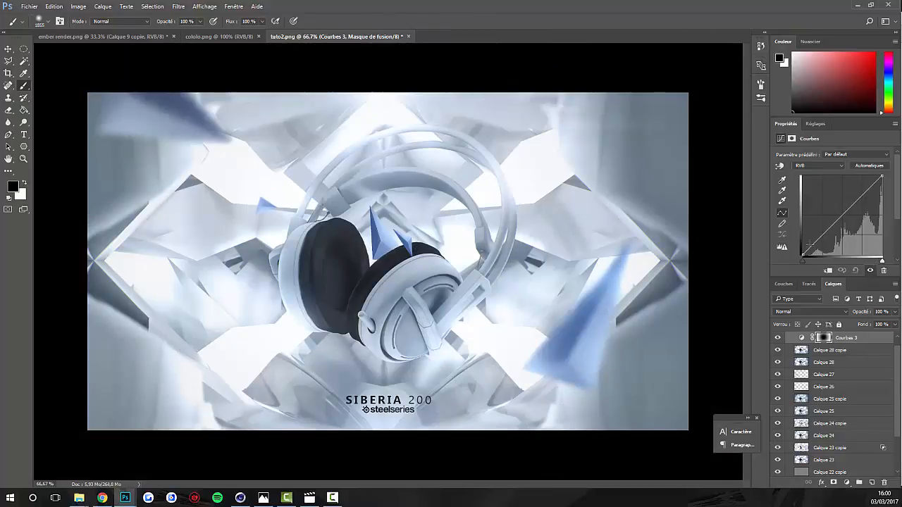
Apply the Contraste moyen (RVB) preset to Courbes 3 and set the layer's opacity to 42%.
drag(817, 241, 812, 250)
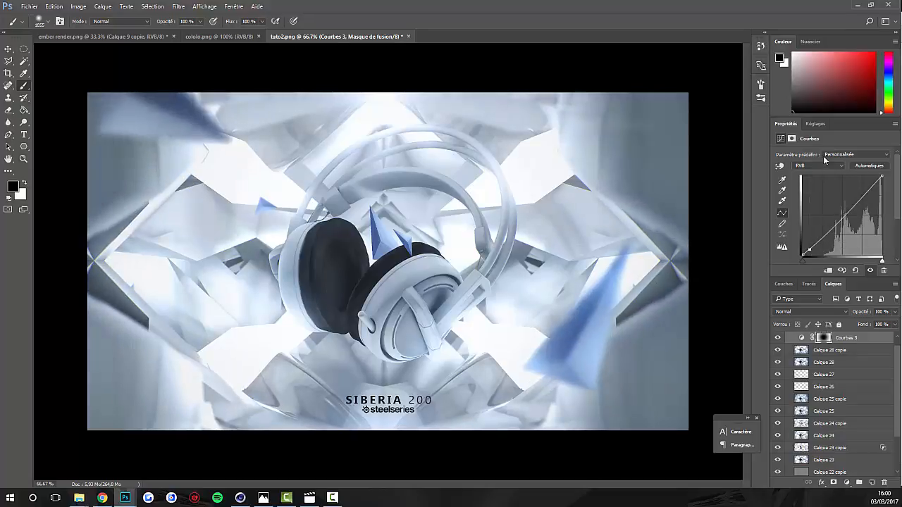
click(855, 154)
click(865, 224)
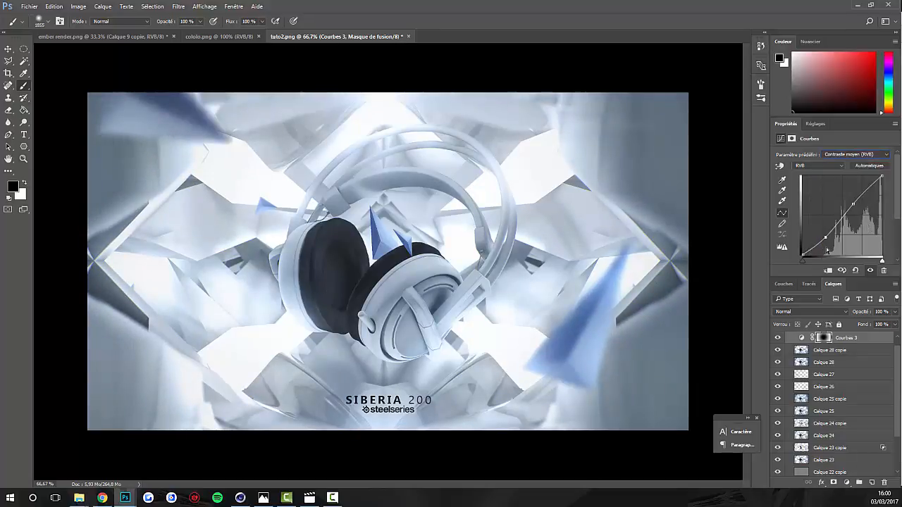
scroll(863, 157, up, 1)
scroll(863, 155, down, 1)
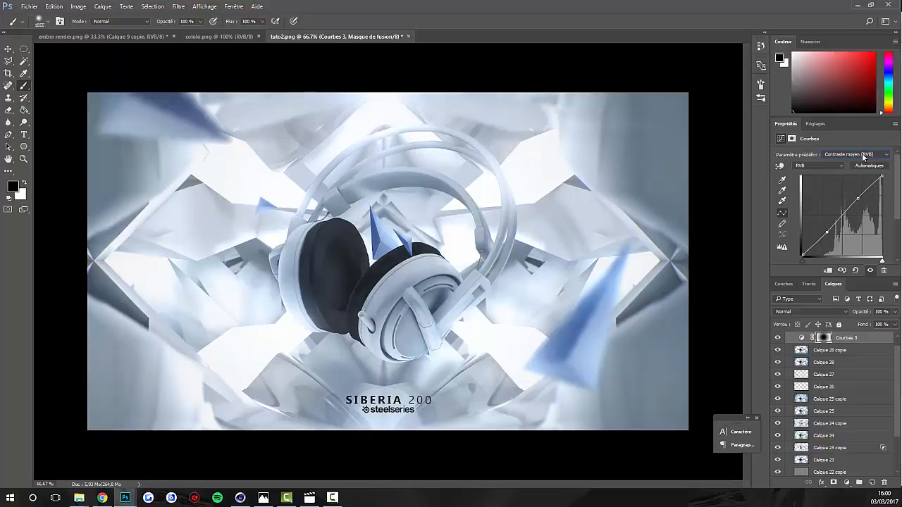
scroll(863, 154, up, 1)
scroll(862, 154, down, 1)
click(895, 311)
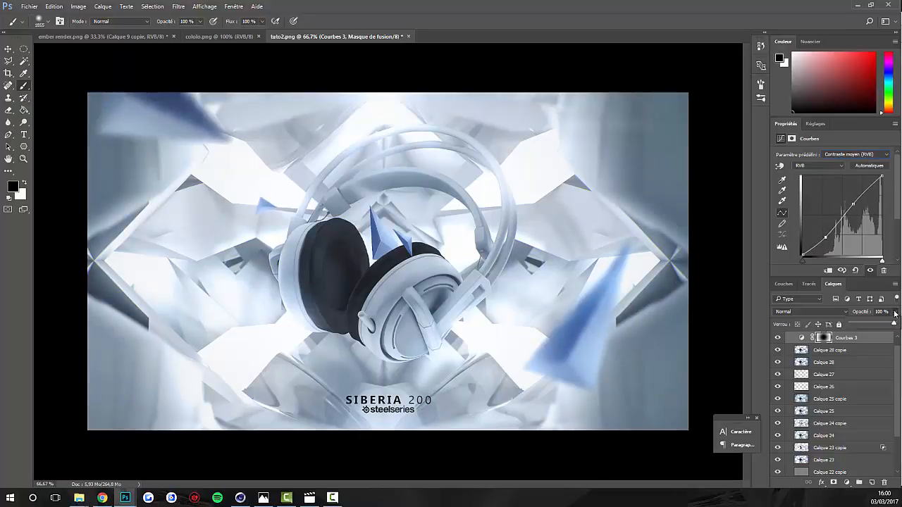
mouse_move(874, 322)
mouse_down()
mouse_move(863, 322)
mouse_move(870, 323)
mouse_up()
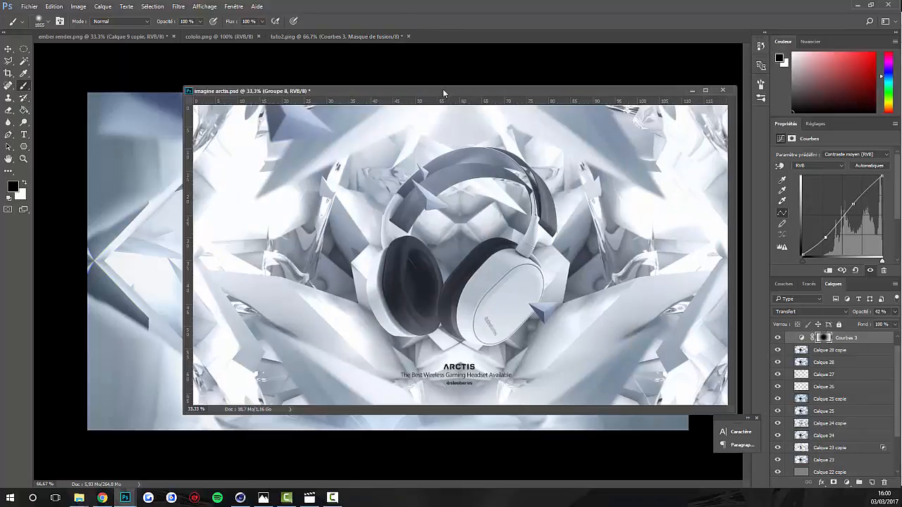
drag(443, 91, 424, 104)
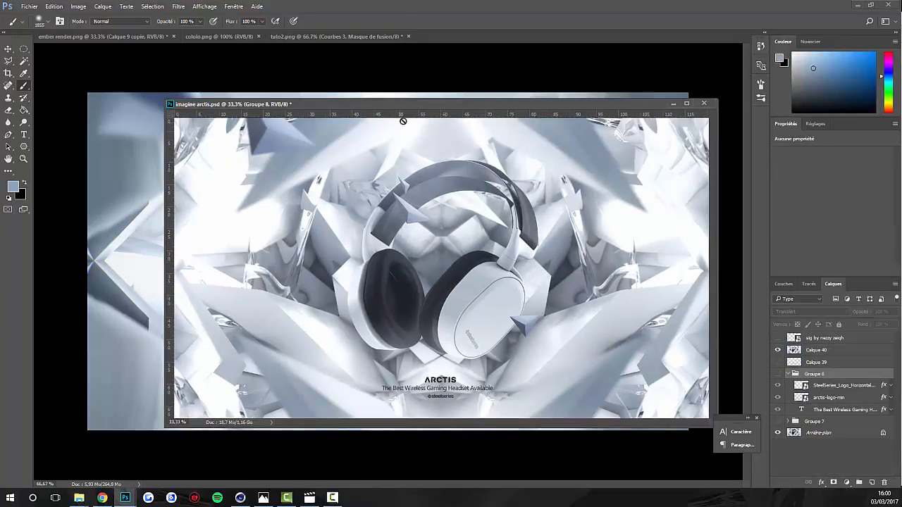
click(332, 499)
click(332, 499)
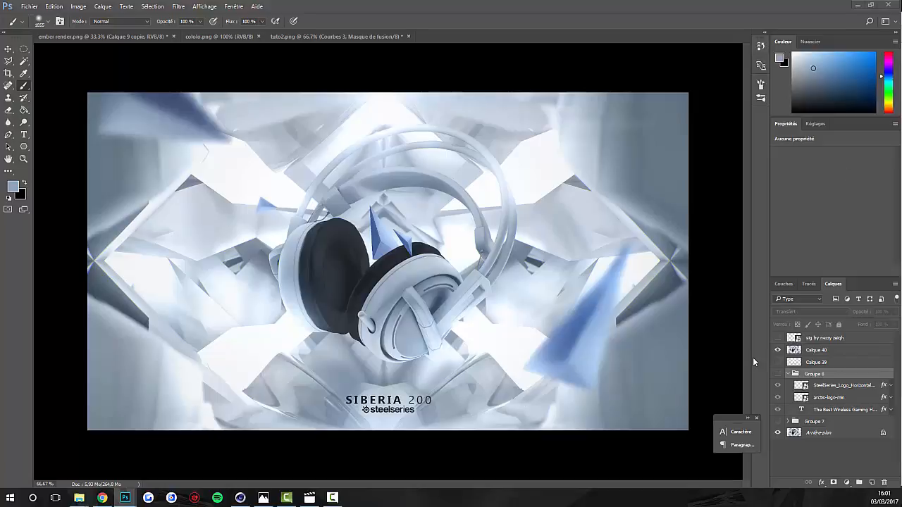
click(792, 350)
click(8, 48)
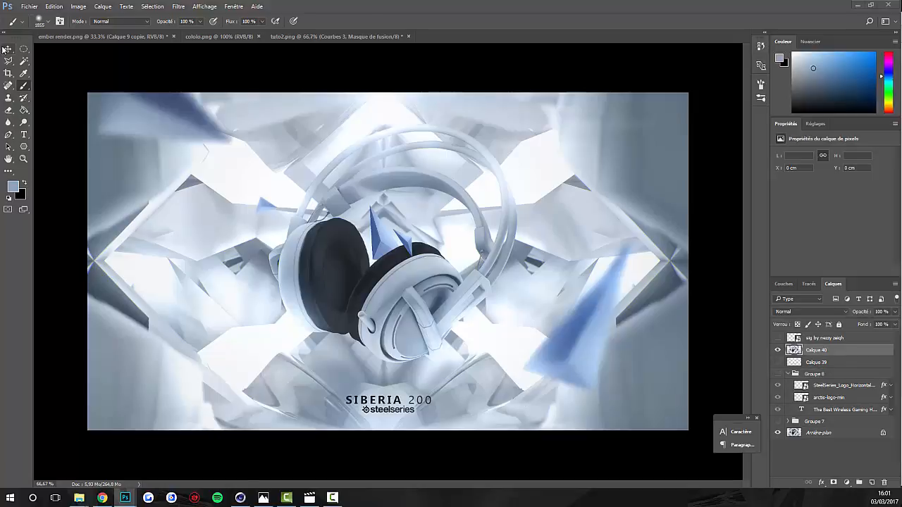
Stamp the visible layers of tuto2.png into a new layer above the collapsed Groupe 2 and hide the group.
click(625, 290)
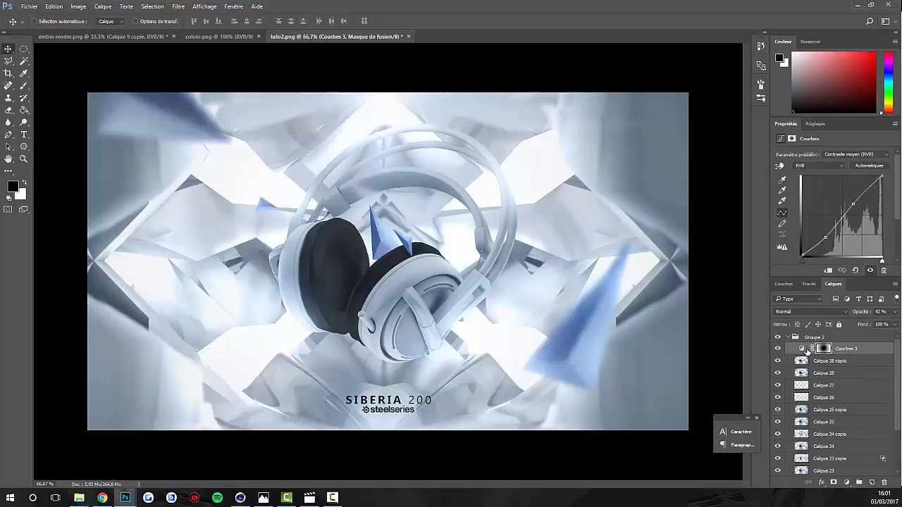
click(788, 337)
key(ctrl+shift+alt+e)
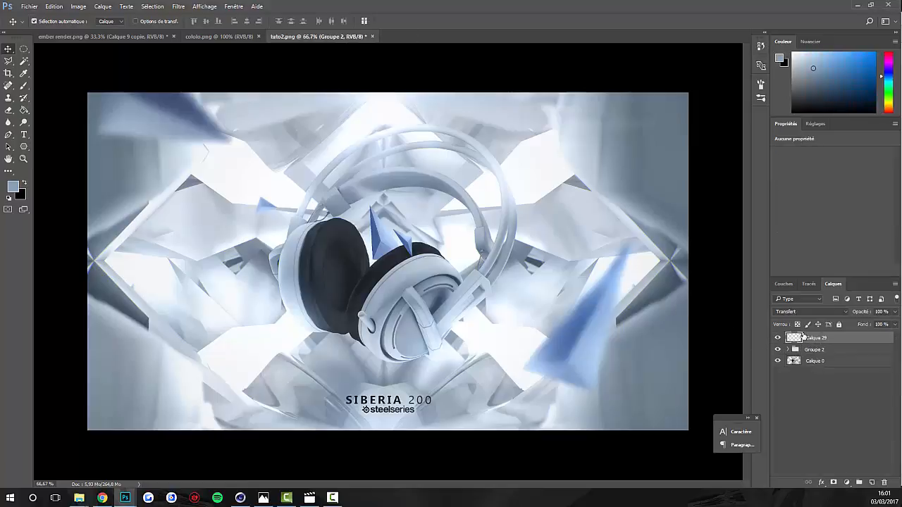
click(778, 349)
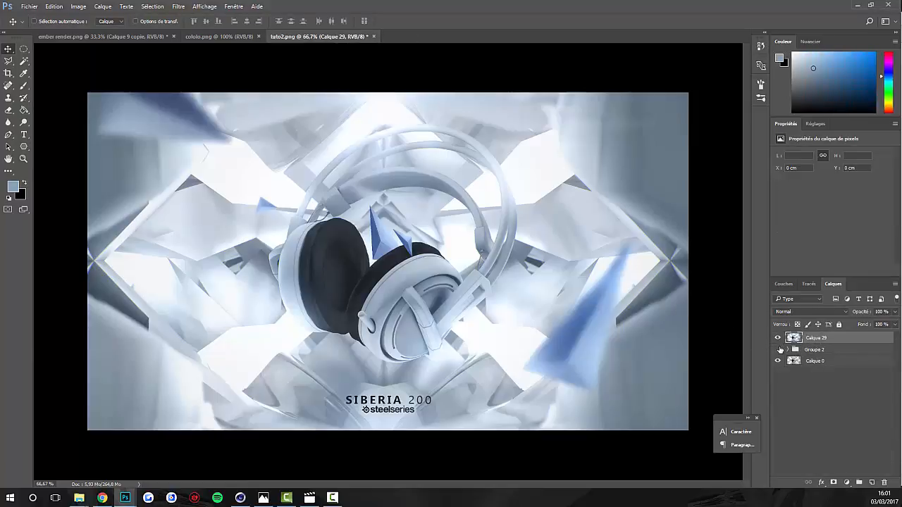
Delete the half of Calque 29 above the bottom-left to top-right diagonal using a polygonal lasso selection, and deselect.
click(8, 60)
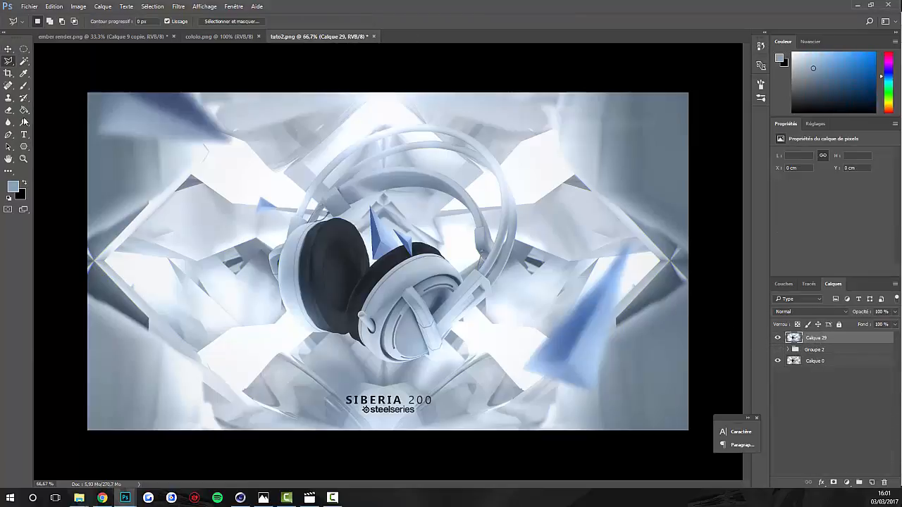
click(82, 431)
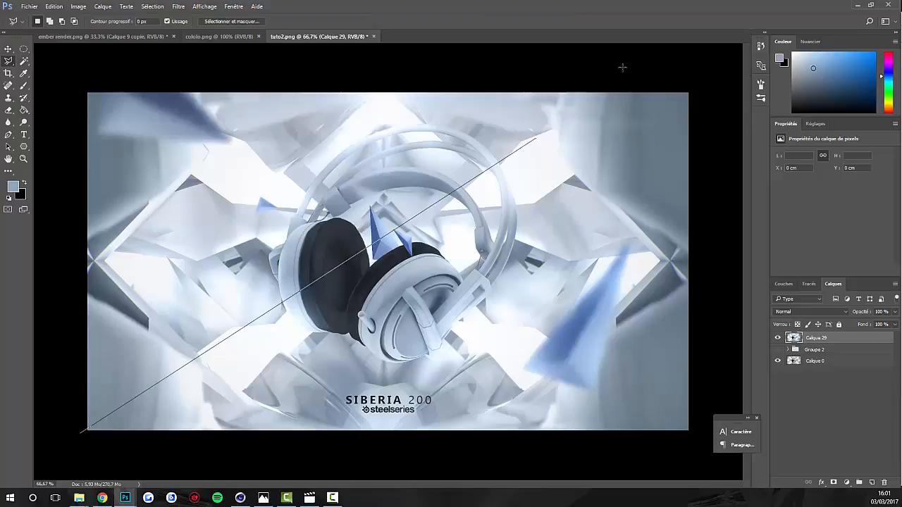
click(714, 81)
click(67, 76)
click(56, 427)
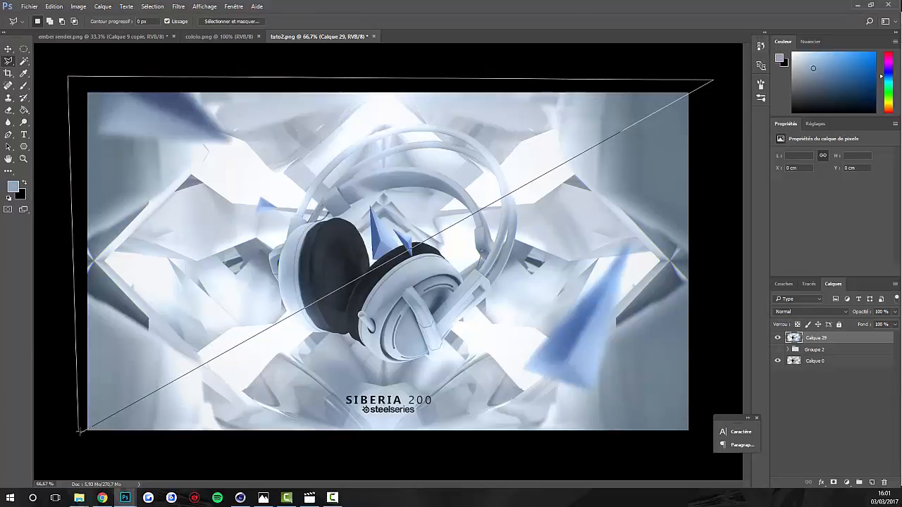
click(83, 432)
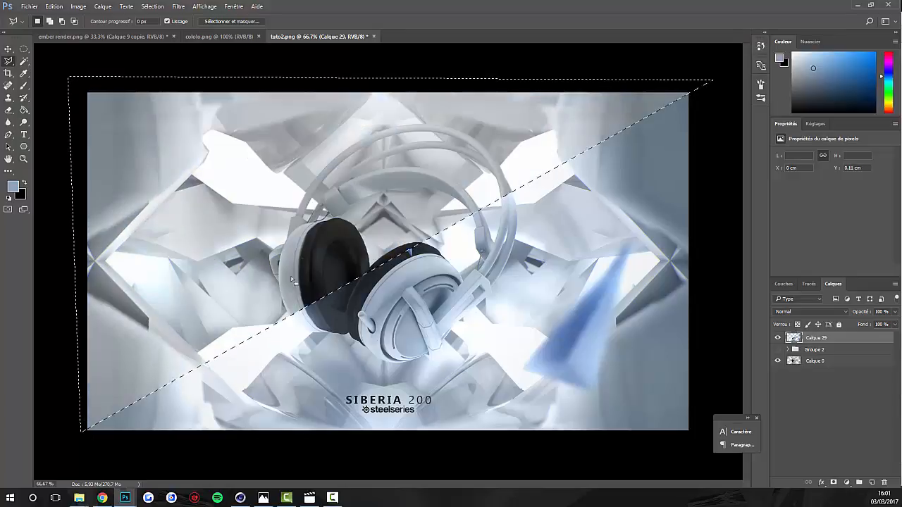
right_click(312, 235)
click(338, 242)
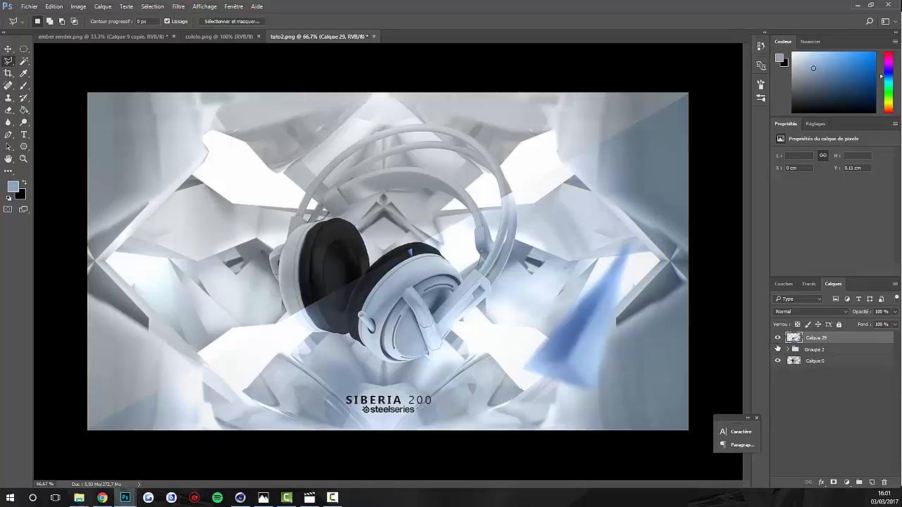
Hide the half-erased Calque 29 and show Groupe 2 again.
click(777, 338)
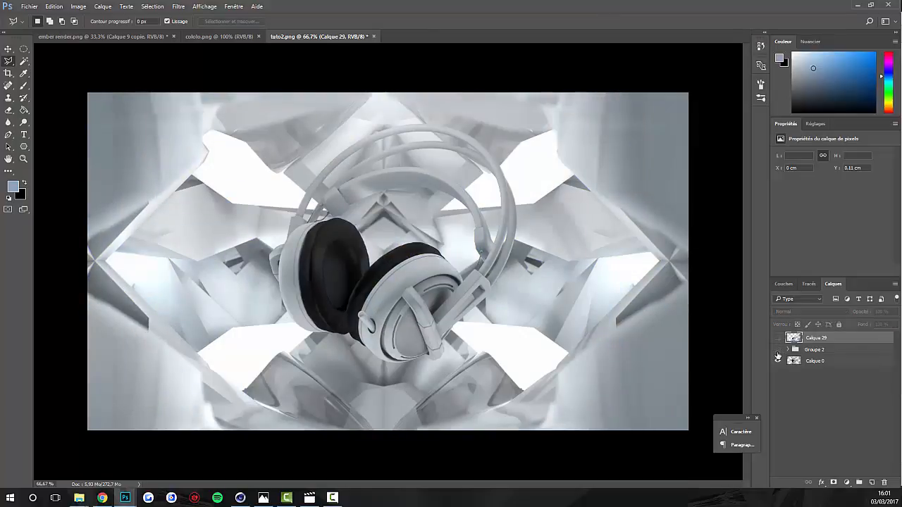
click(777, 350)
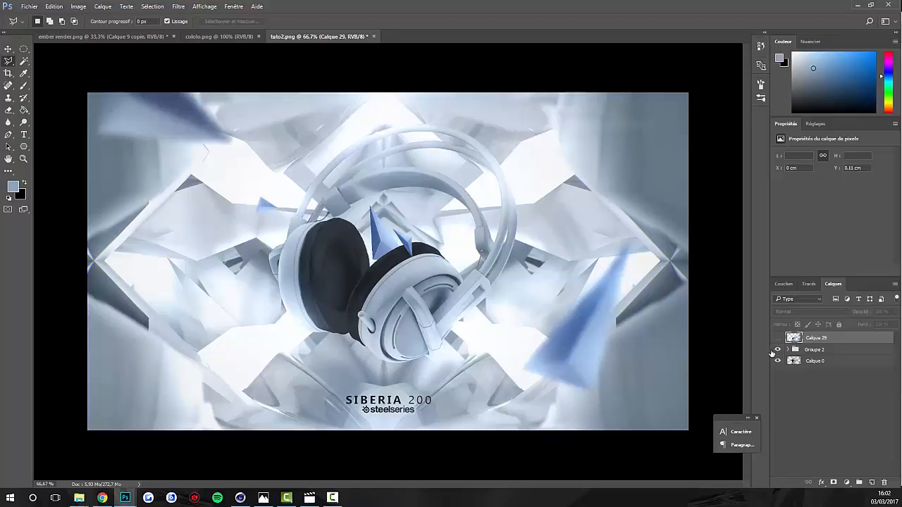
click(333, 498)
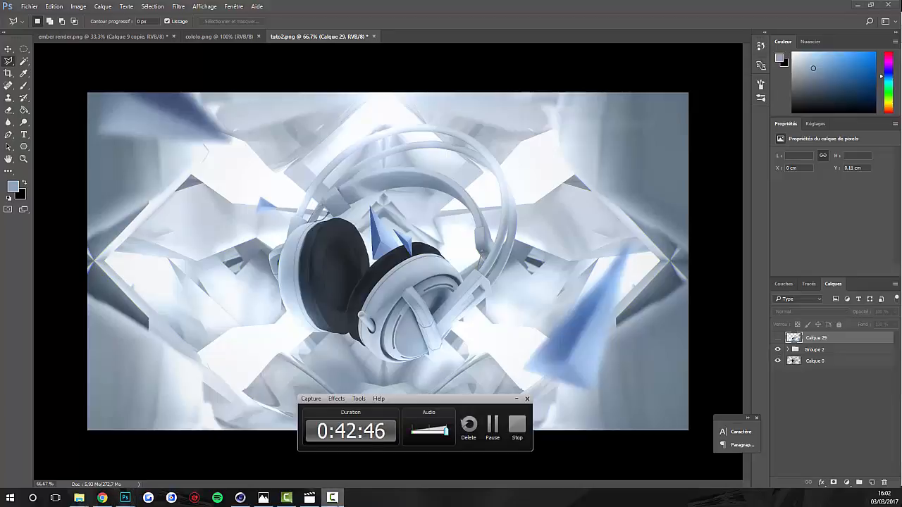
click(332, 499)
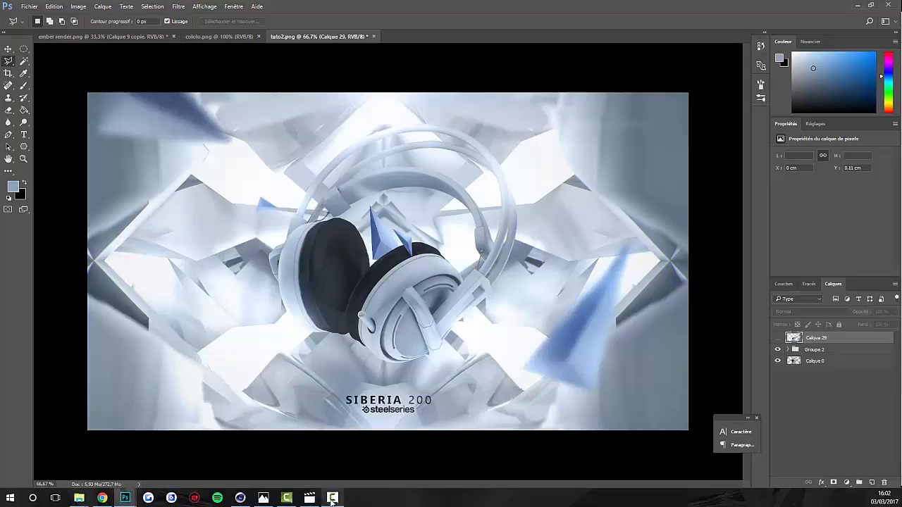